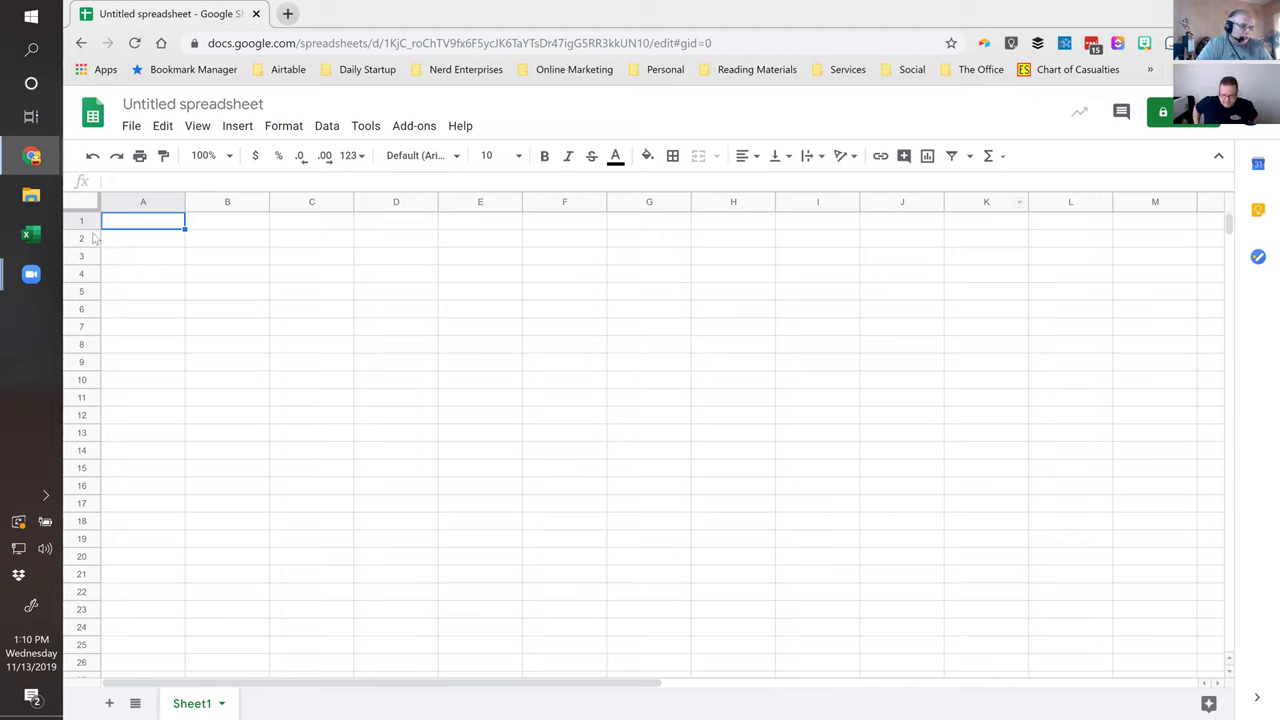
Label B2 'Investments', enter 100000 in C2, and format column C as Number.
{"action": "left_click", "coordinate": [252, 244]}
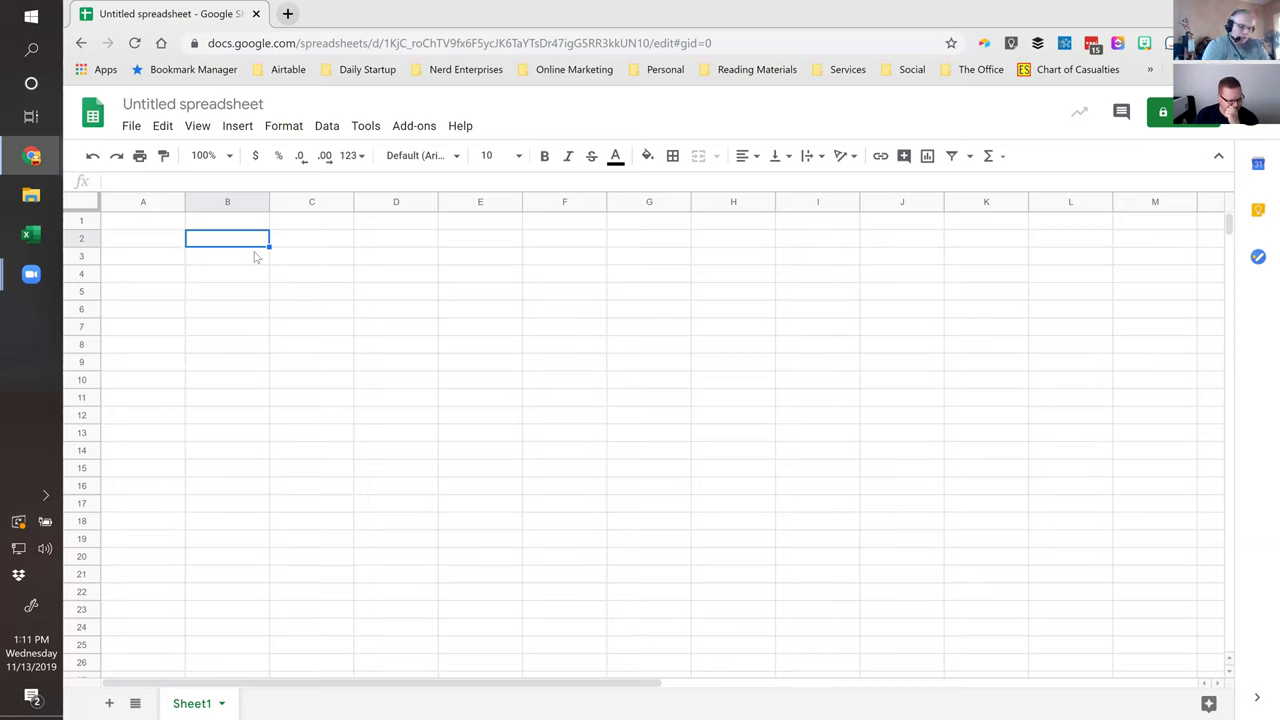
{"action": "type", "text": "Investments"}
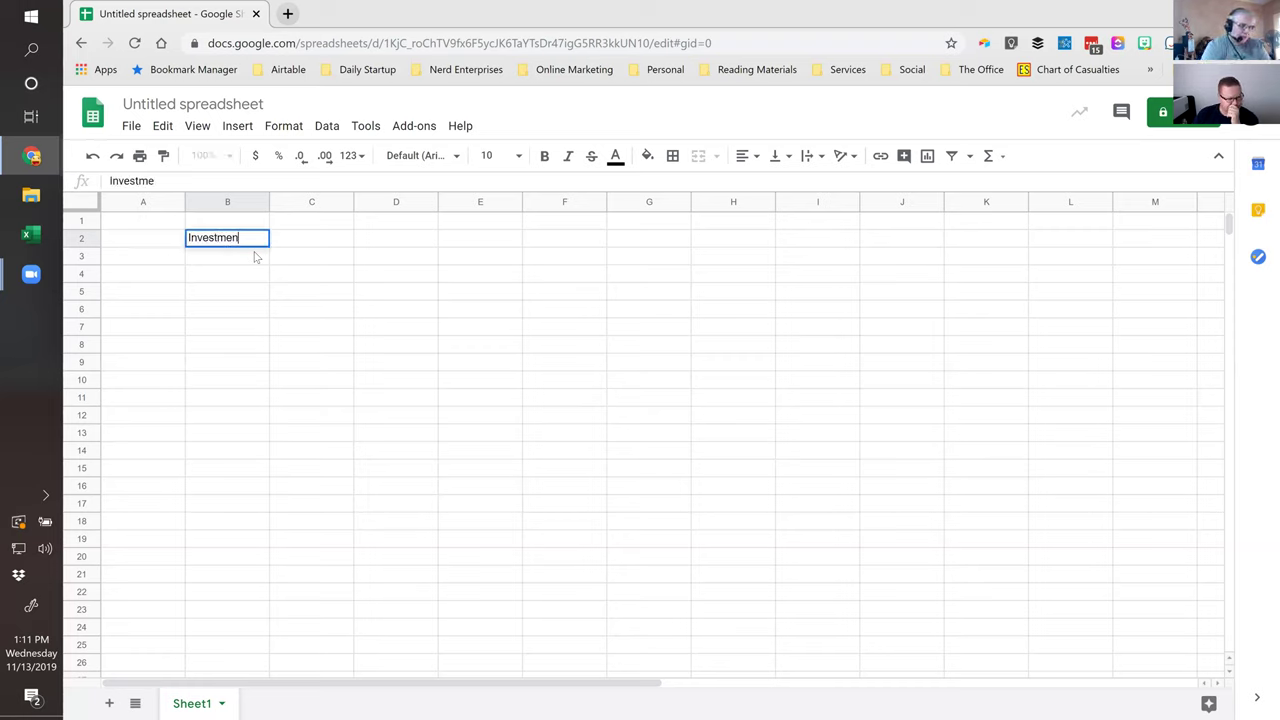
{"action": "key", "text": "Tab"}
{"action": "type", "text": "100000"}
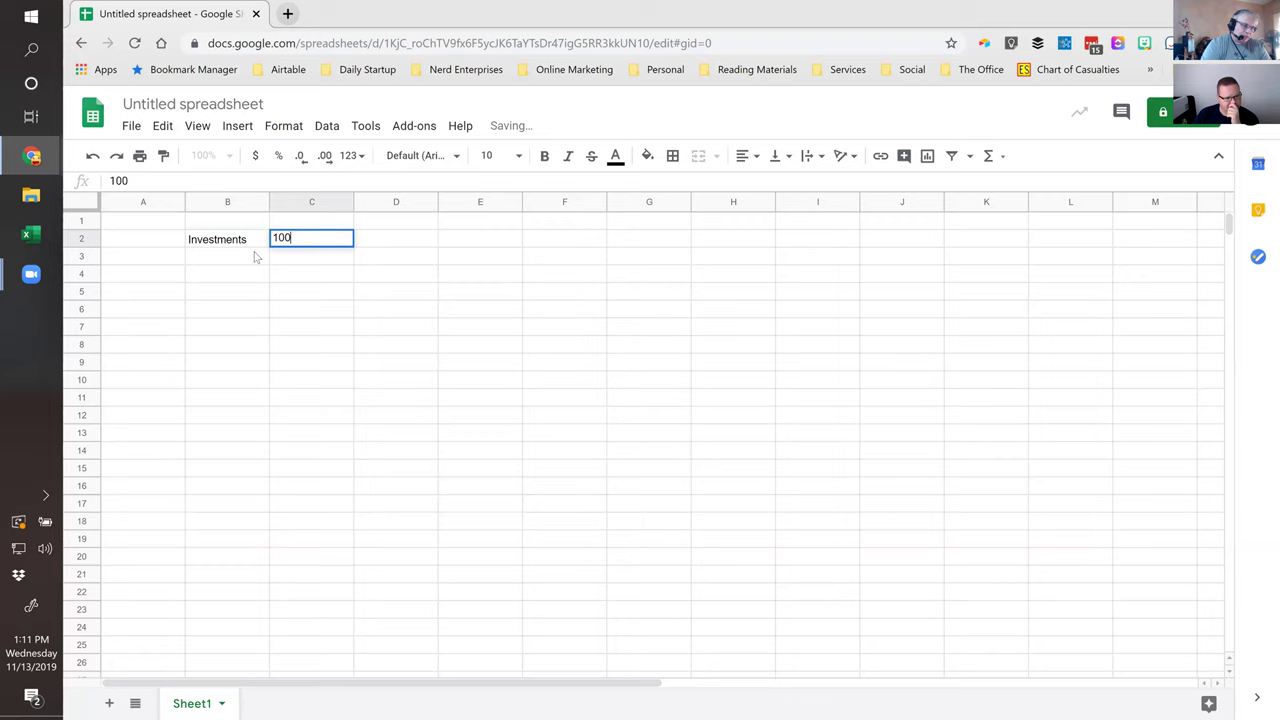
{"action": "left_click", "coordinate": [254, 250]}
{"action": "left_click", "coordinate": [298, 207]}
{"action": "left_click", "coordinate": [350, 155]}
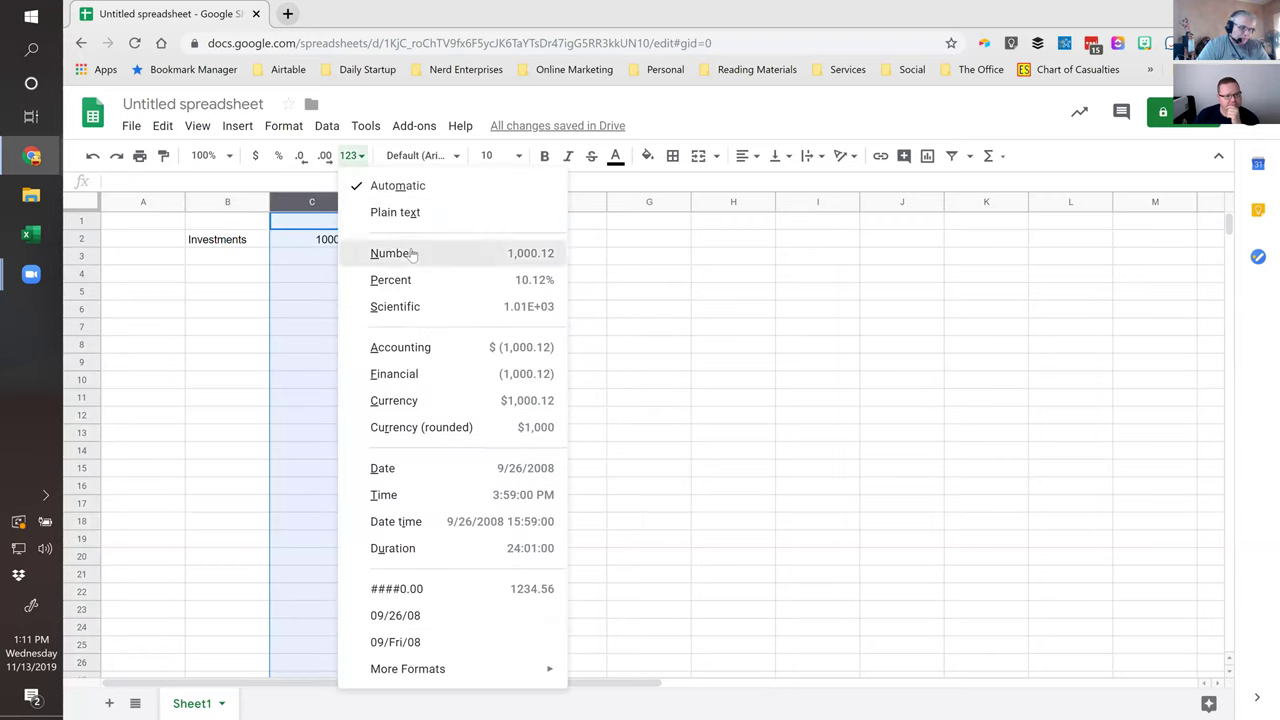
{"action": "left_click", "coordinate": [410, 251]}
Add 'Percent of Ownership' in B3 and 'Total Valuation' in B5, then widen column B.
{"action": "left_click", "coordinate": [227, 264]}
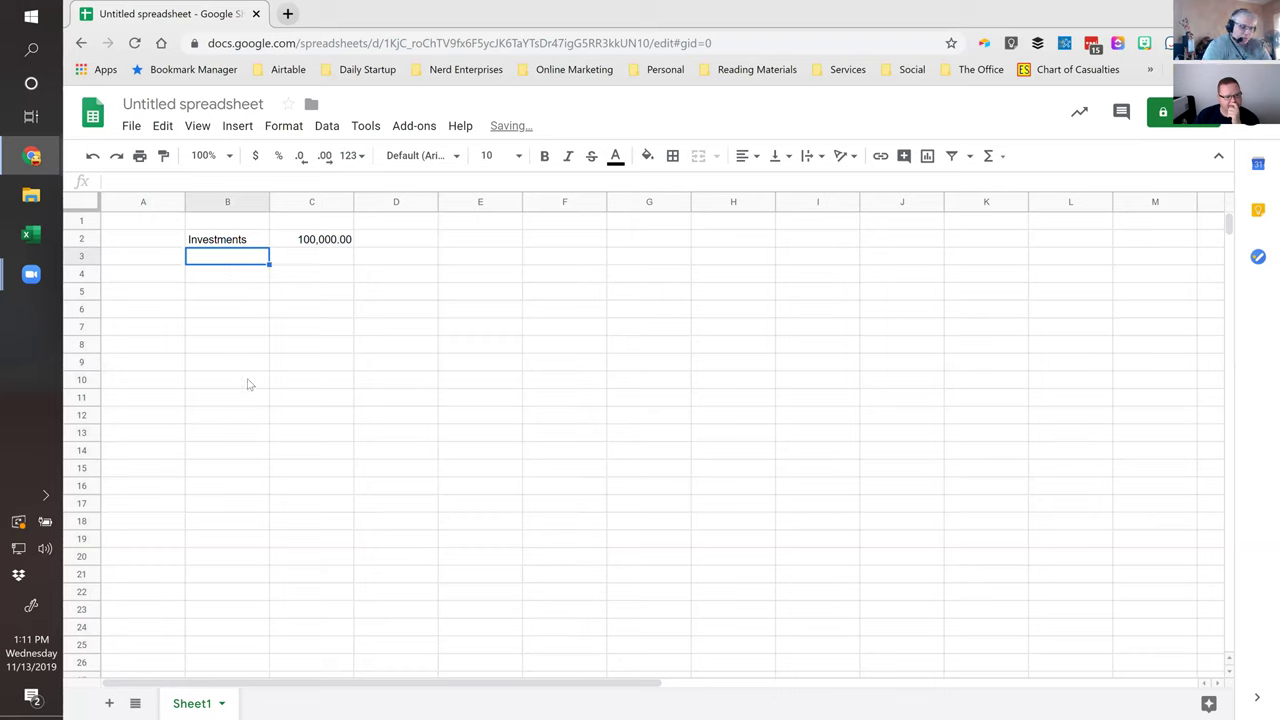
{"action": "type", "text": "Percent o"}
{"action": "key", "text": "BackSpace"}
{"action": "type", "text": "of Ownership"}
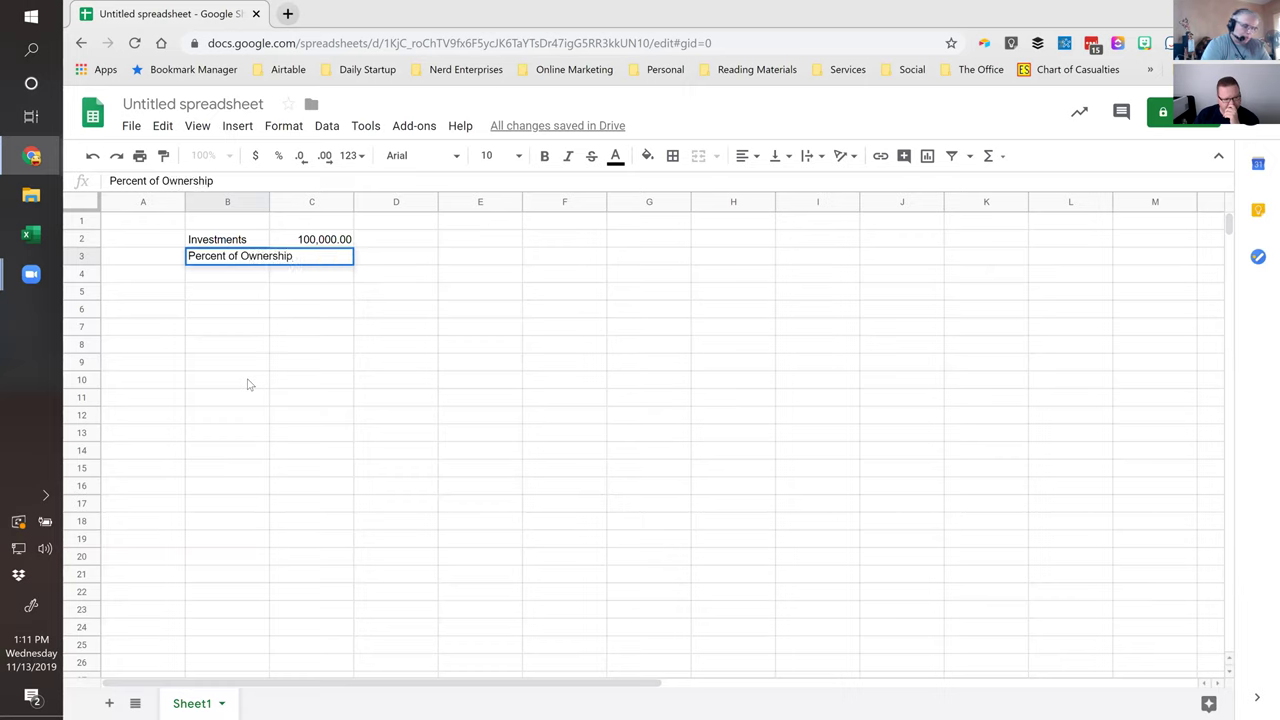
{"action": "key", "text": "Tab"}
{"action": "key", "text": "Return"}
{"action": "key", "text": "Down"}
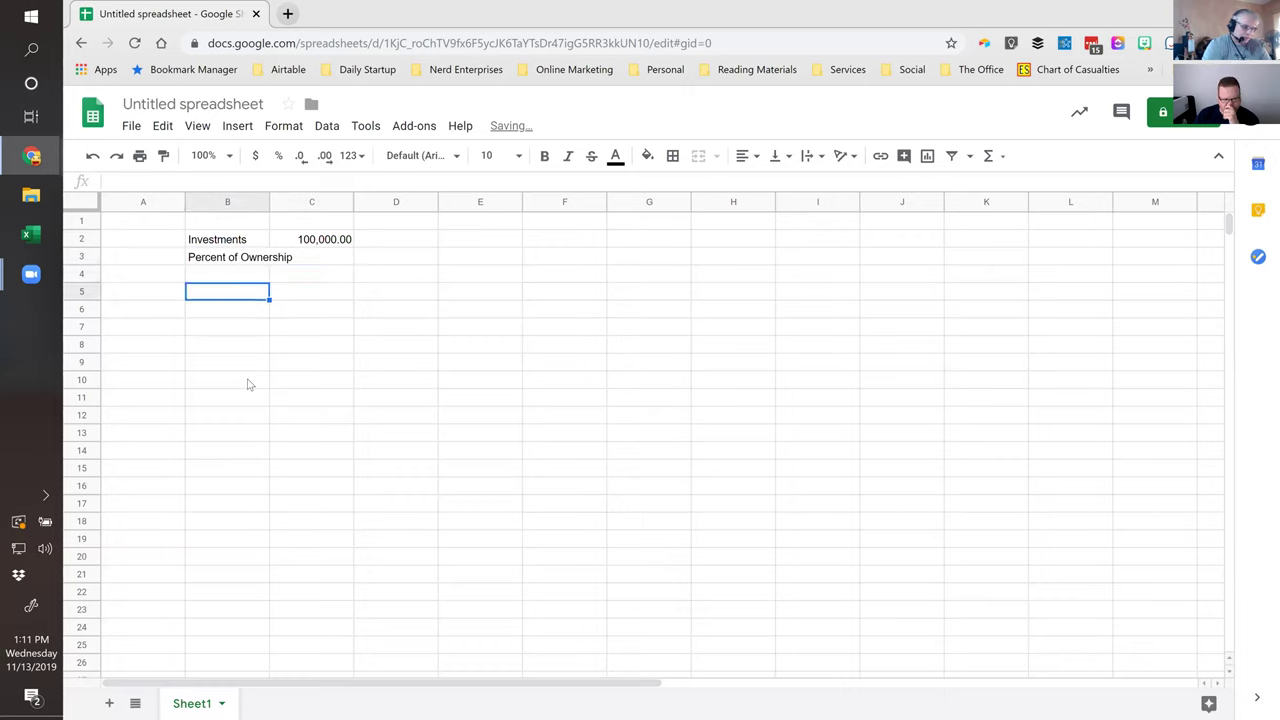
{"action": "type", "text": "Total Val"}
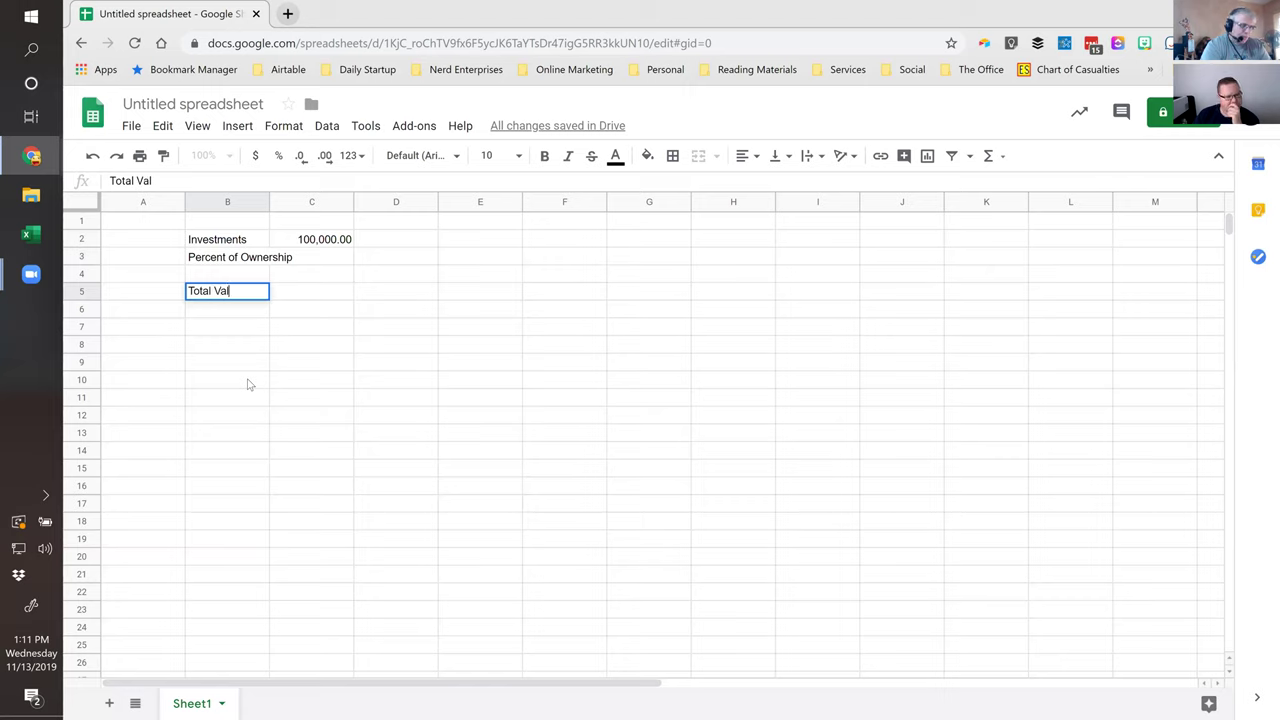
{"action": "type", "text": "uation"}
{"action": "key", "text": "Tab"}
{"action": "key", "text": "Up"}
{"action": "key", "text": "Up"}
{"action": "key", "text": "Up"}
{"action": "key", "text": "Down"}
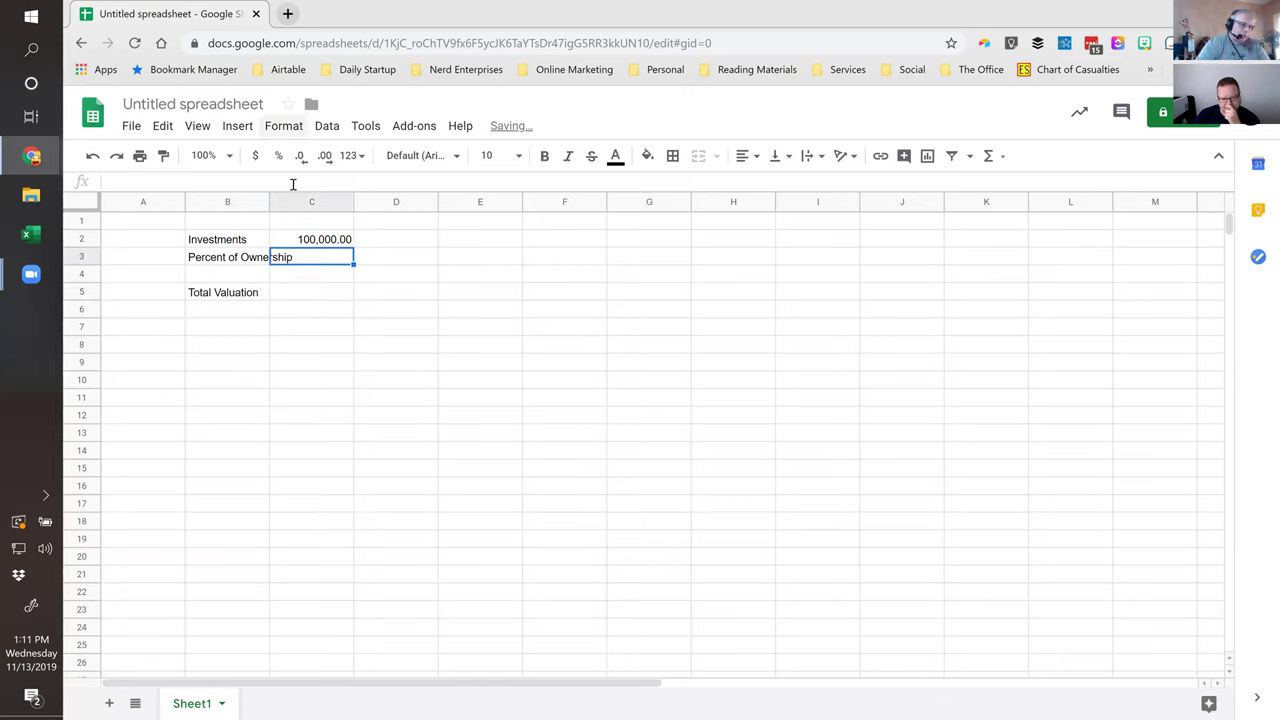
{"action": "left_click_drag", "start_coordinate": [267, 202], "coordinate": [296, 202]}
Enter .4 in C3 and display it as a percentage, 40.00%.
{"action": "left_click", "coordinate": [336, 241]}
{"action": "left_click", "coordinate": [337, 259]}
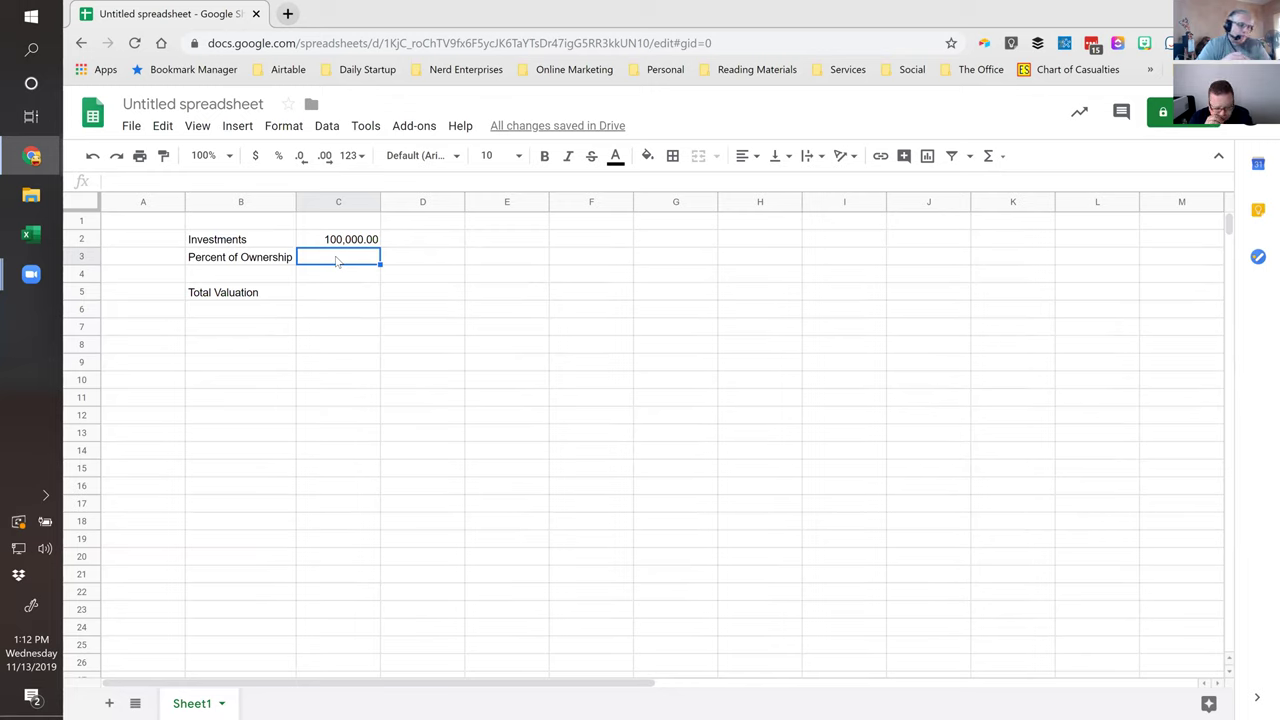
{"action": "type", "text": ".4"}
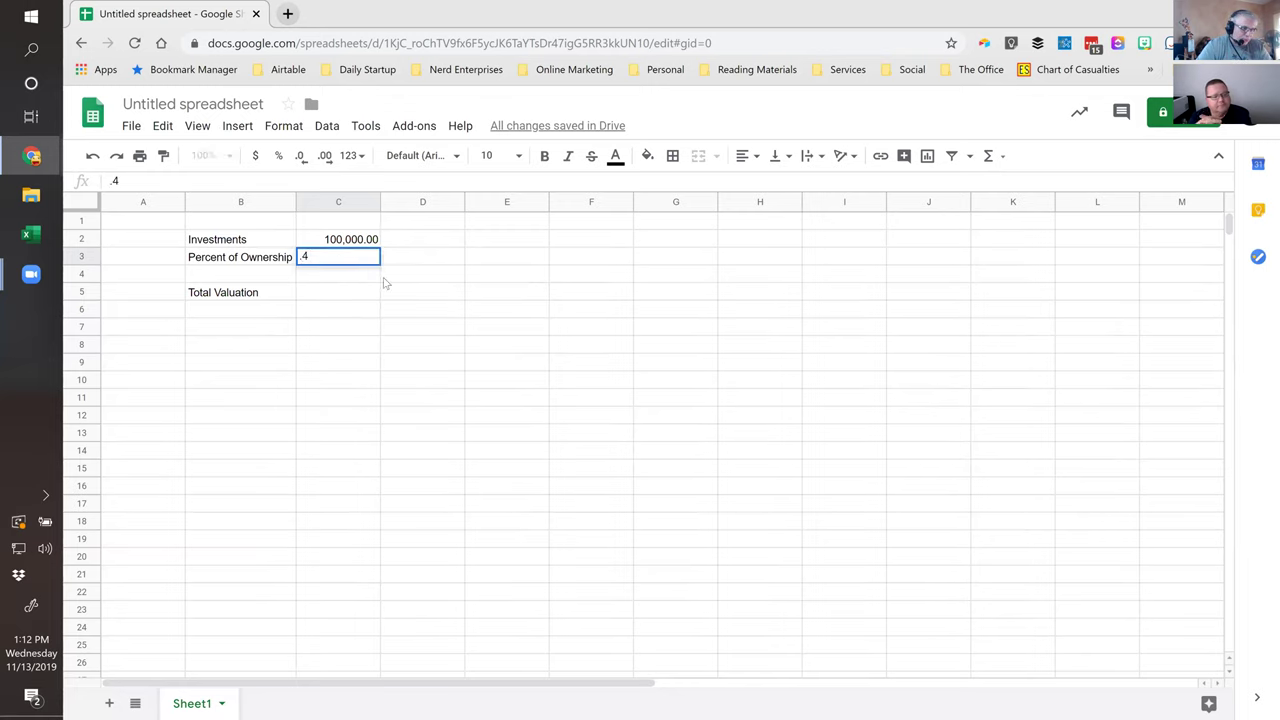
{"action": "left_click", "coordinate": [276, 157]}
{"action": "left_click", "coordinate": [276, 157]}
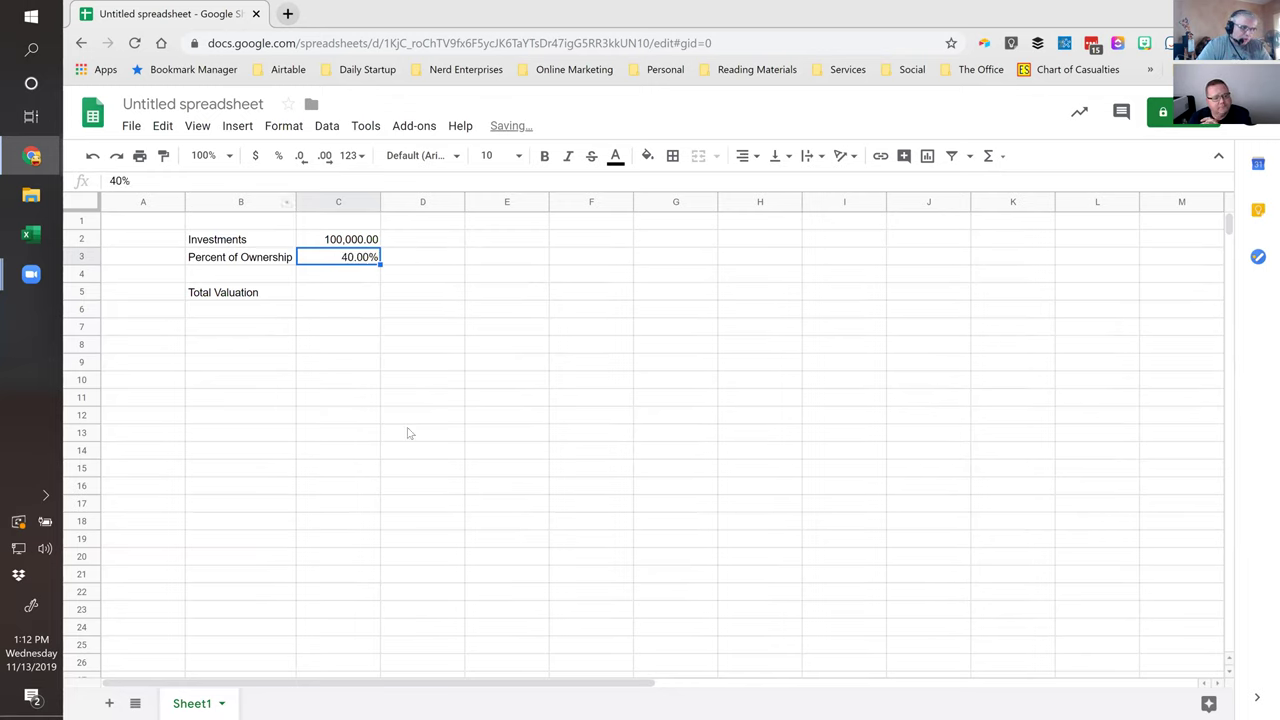
Enter =C2/C3 in C5 so Total Valuation shows 250,000.00.
{"action": "left_click", "coordinate": [333, 296]}
{"action": "type", "text": "="}
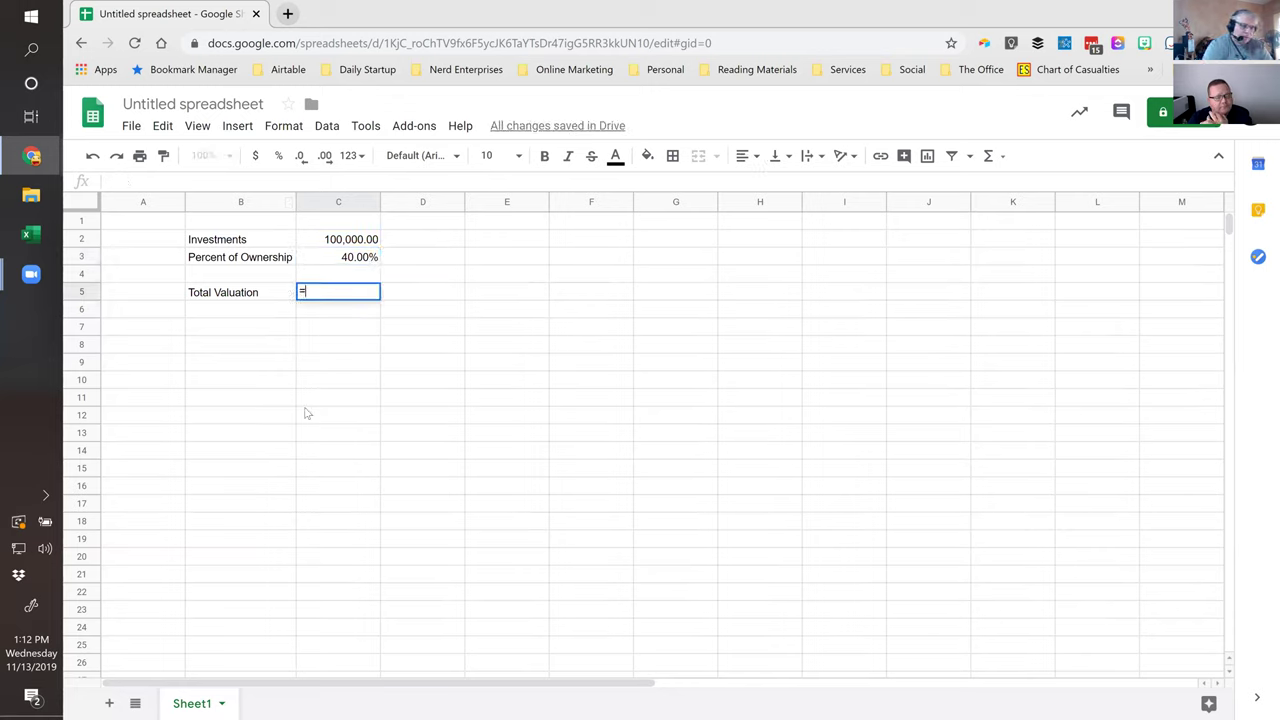
{"action": "type", "text": "C2/C3"}
{"action": "key", "text": "Return"}
{"action": "key", "text": "Up"}
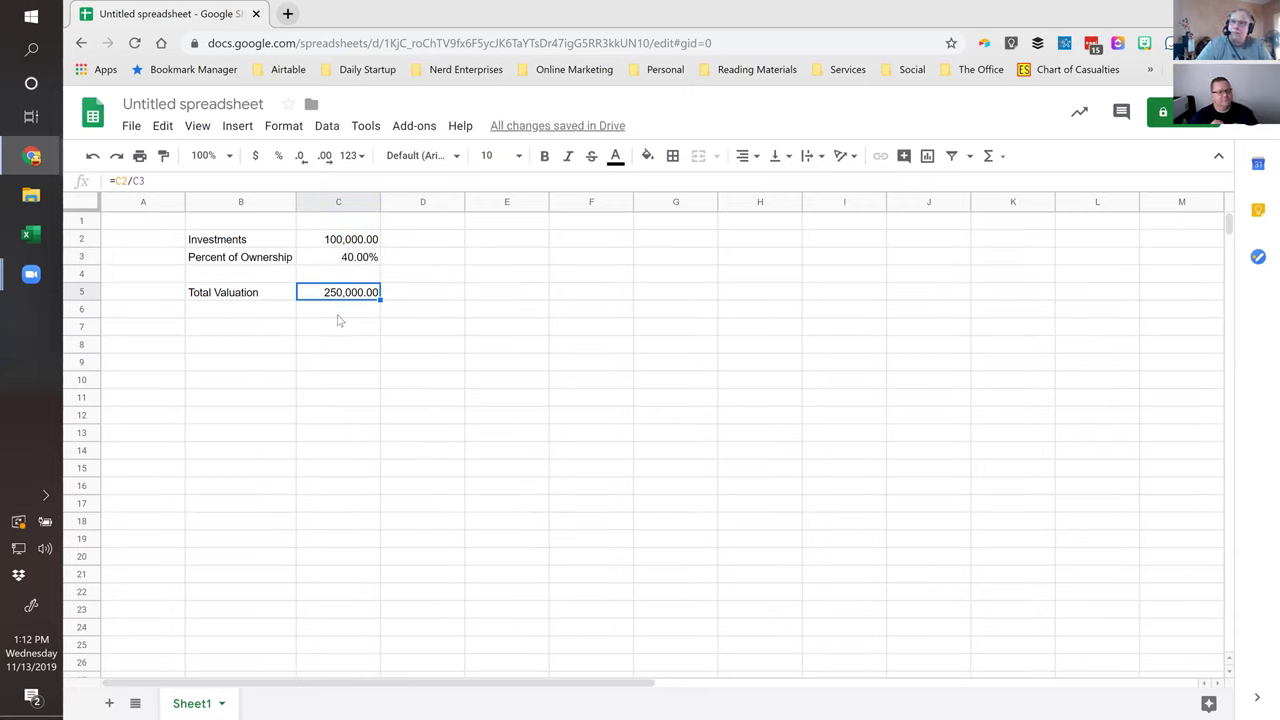
{"action": "left_click", "coordinate": [273, 225]}
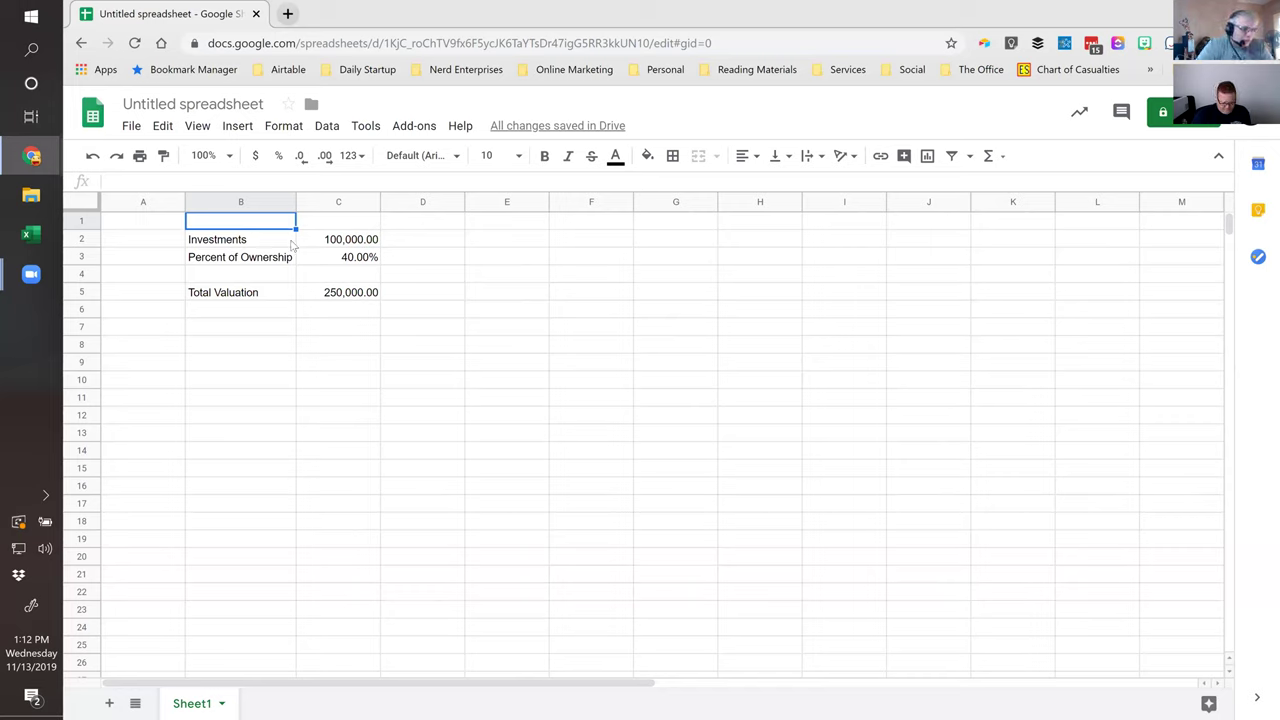
{"action": "left_click", "coordinate": [321, 296]}
{"action": "left_click", "coordinate": [335, 257]}
{"action": "left_click", "coordinate": [332, 243]}
{"action": "left_click", "coordinate": [341, 296]}
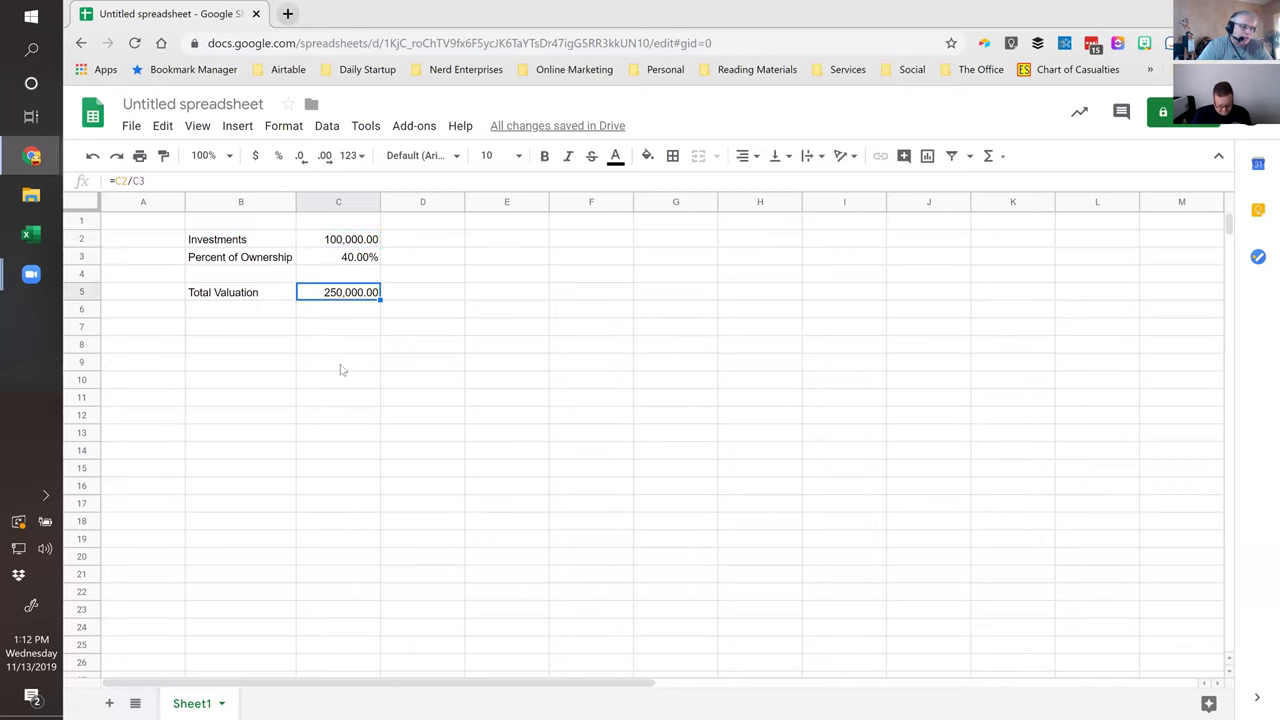
{"action": "left_click", "coordinate": [270, 333]}
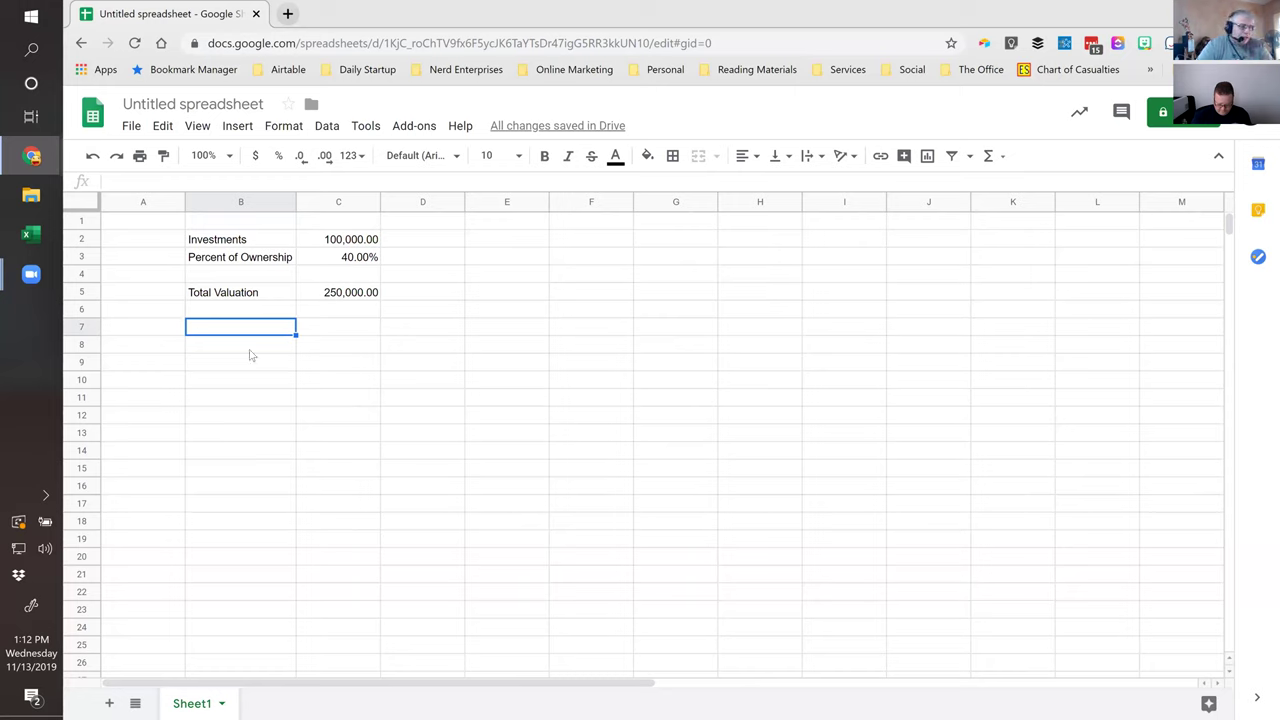
{"action": "left_click", "coordinate": [249, 350]}
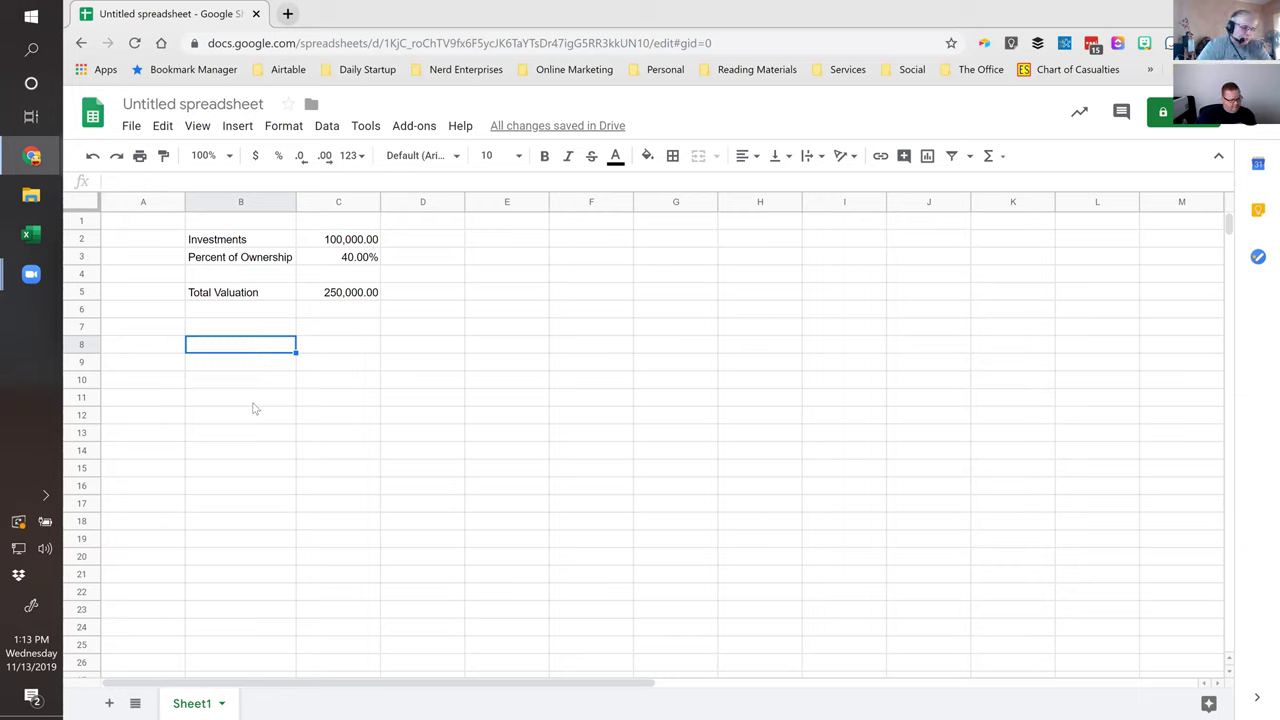
Enter the 'Revenue Projections' heading in B8 and start date 11/1/19 in D8.
{"action": "type", "text": "Re"}
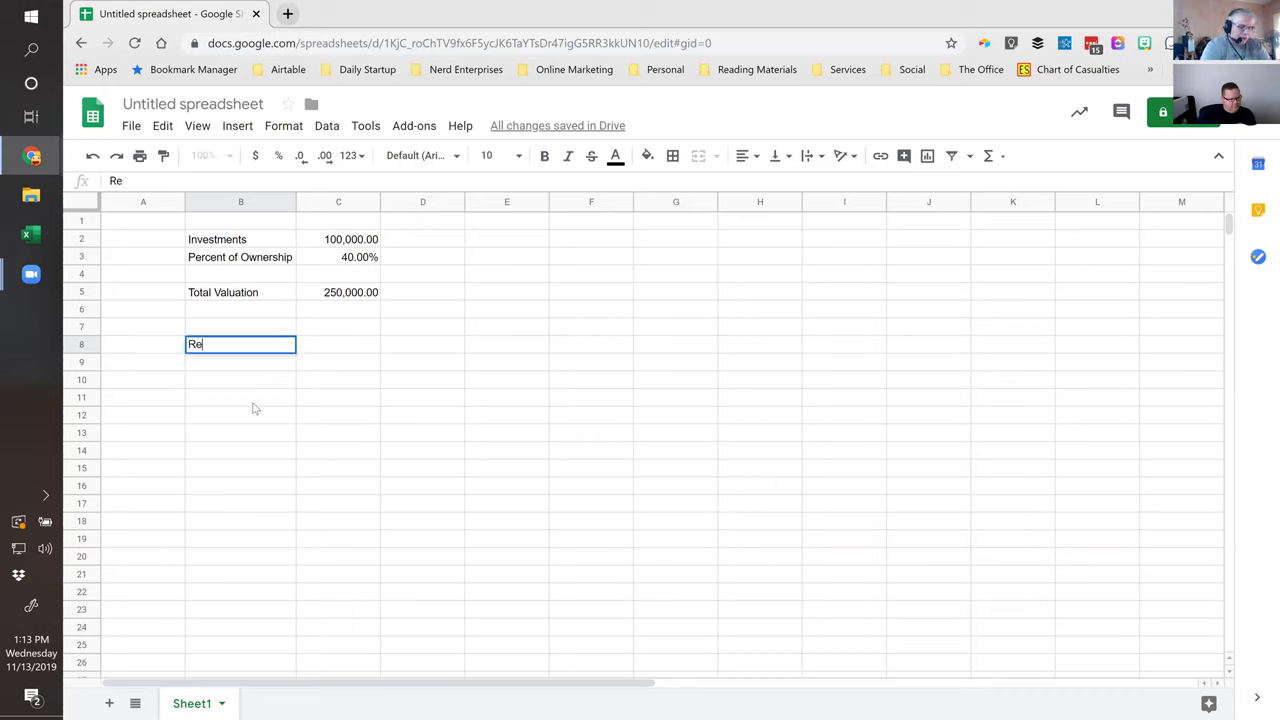
{"action": "type", "text": "venue Projections"}
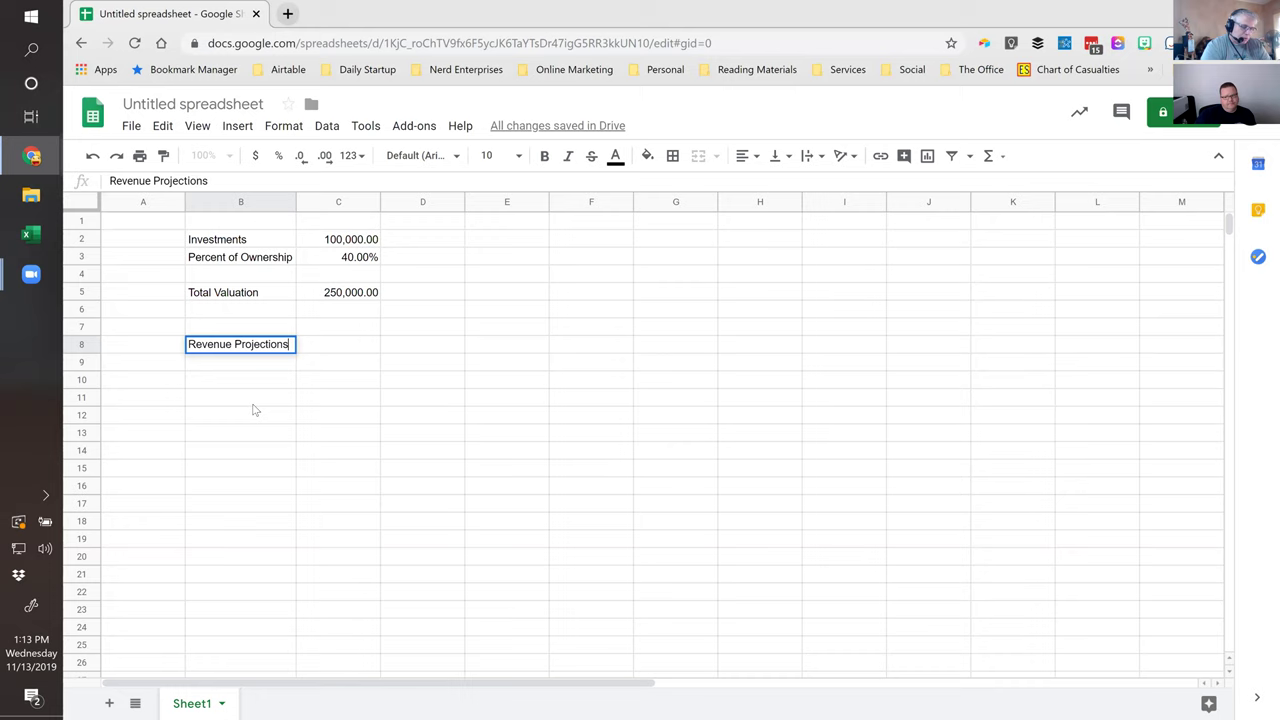
{"action": "key", "text": "Tab"}
{"action": "key", "text": "Return"}
{"action": "key", "text": "Up"}
{"action": "key", "text": "Down"}
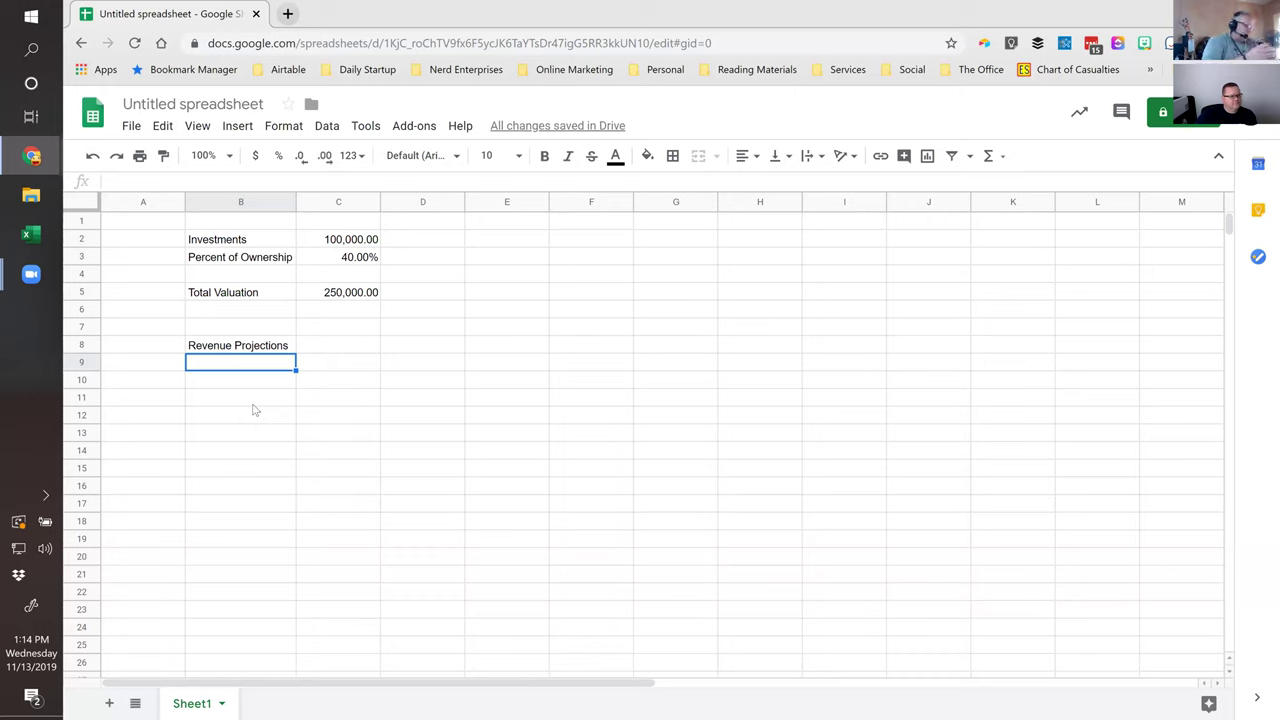
{"action": "left_click", "coordinate": [426, 346]}
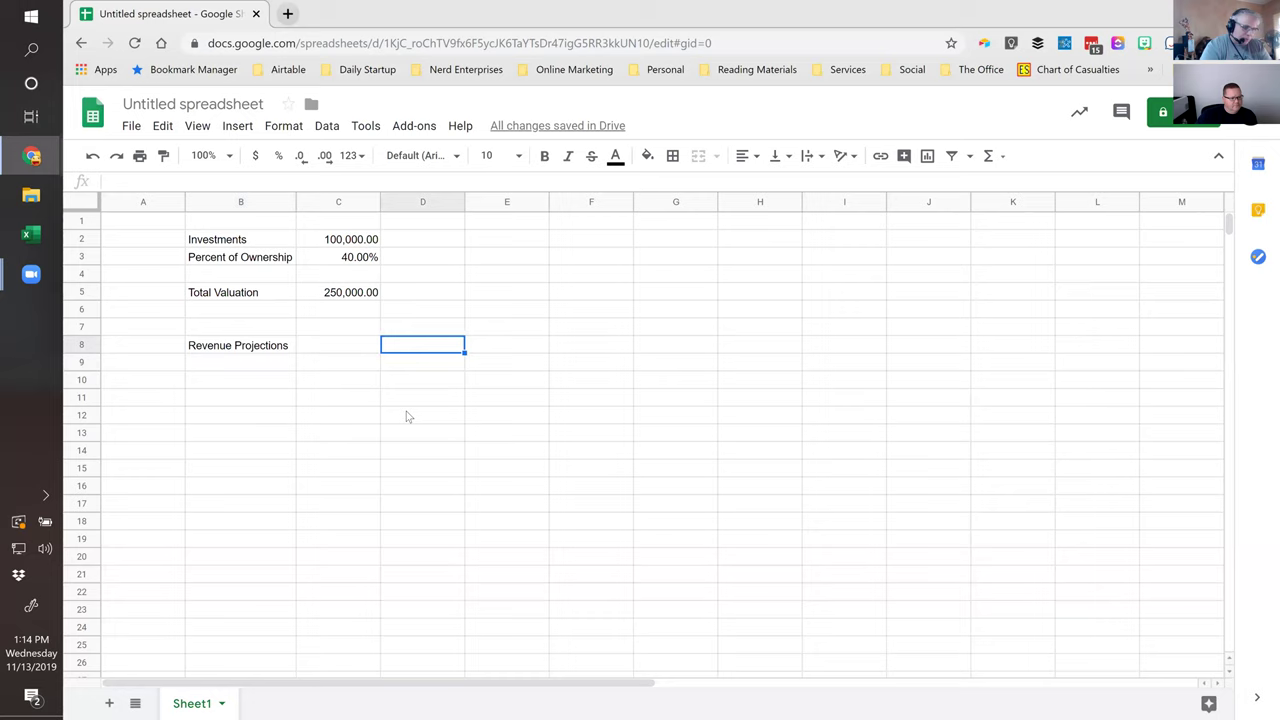
{"action": "type", "text": "11"}
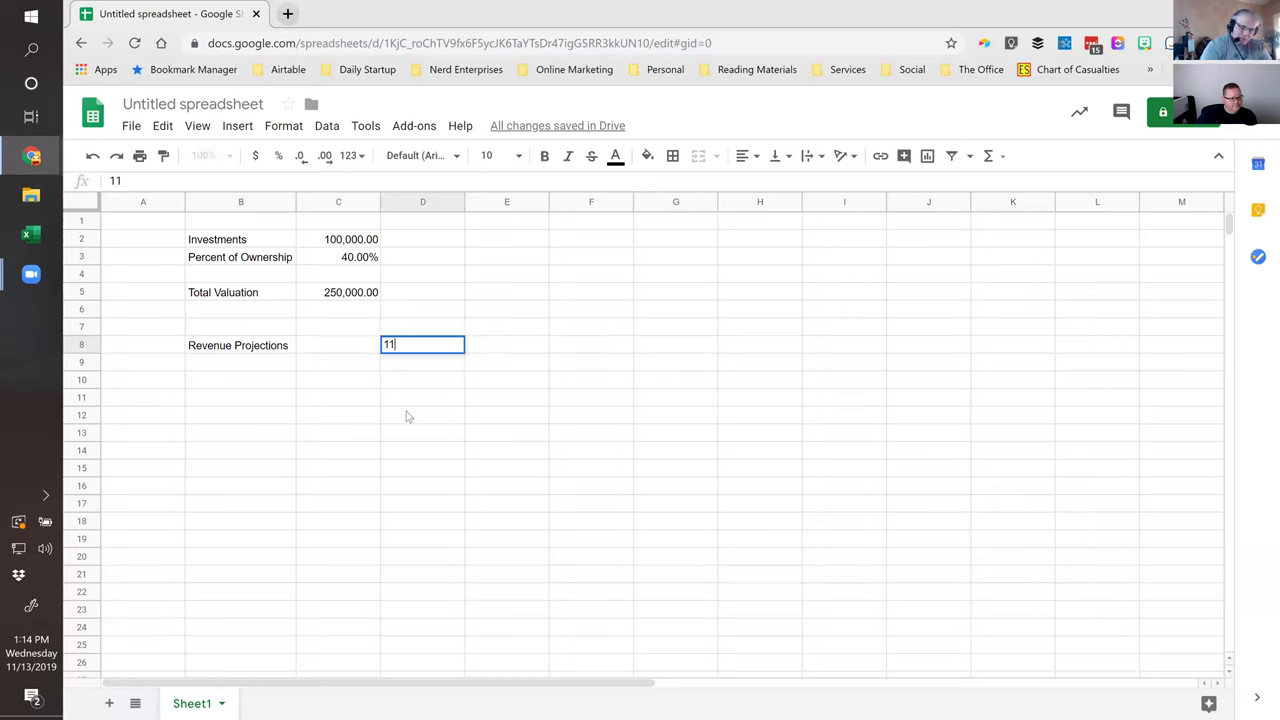
{"action": "type", "text": "/1/19"}
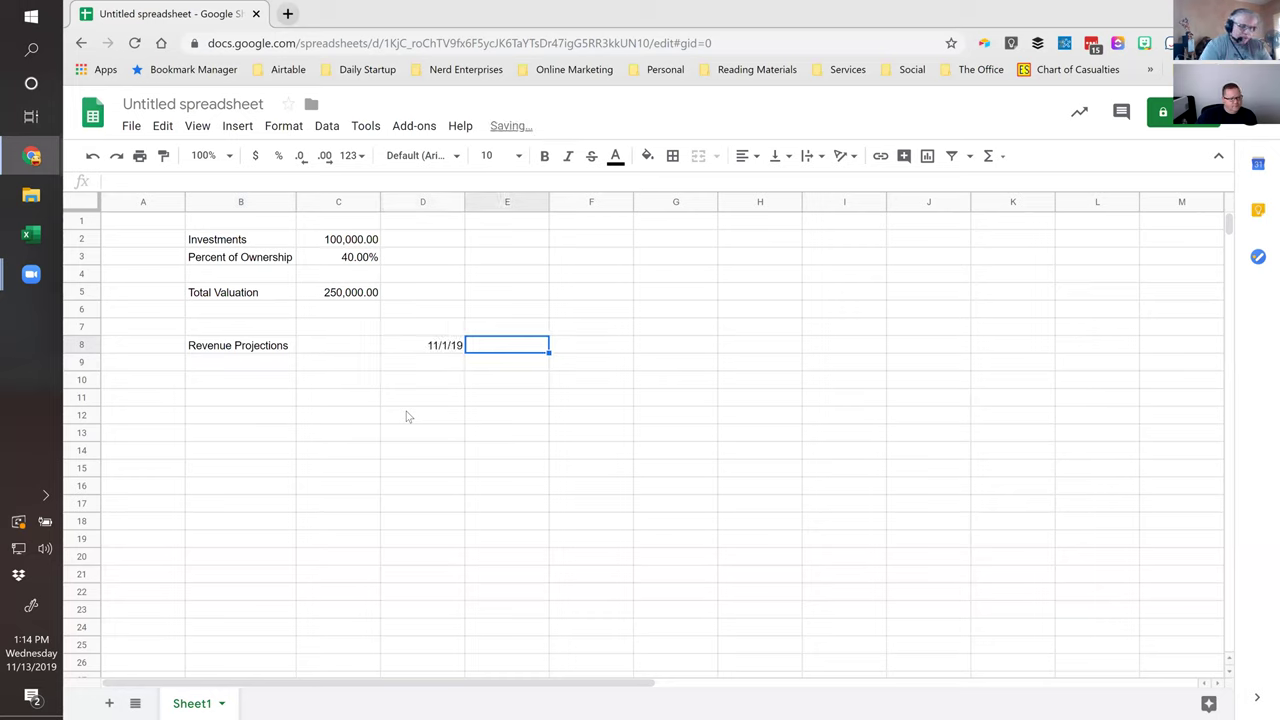
{"action": "key", "text": "Tab"}
Put =EDATE(D8,1) in E8 and copy it across F8:M8 for monthly dates.
{"action": "type", "text": "=eda"}
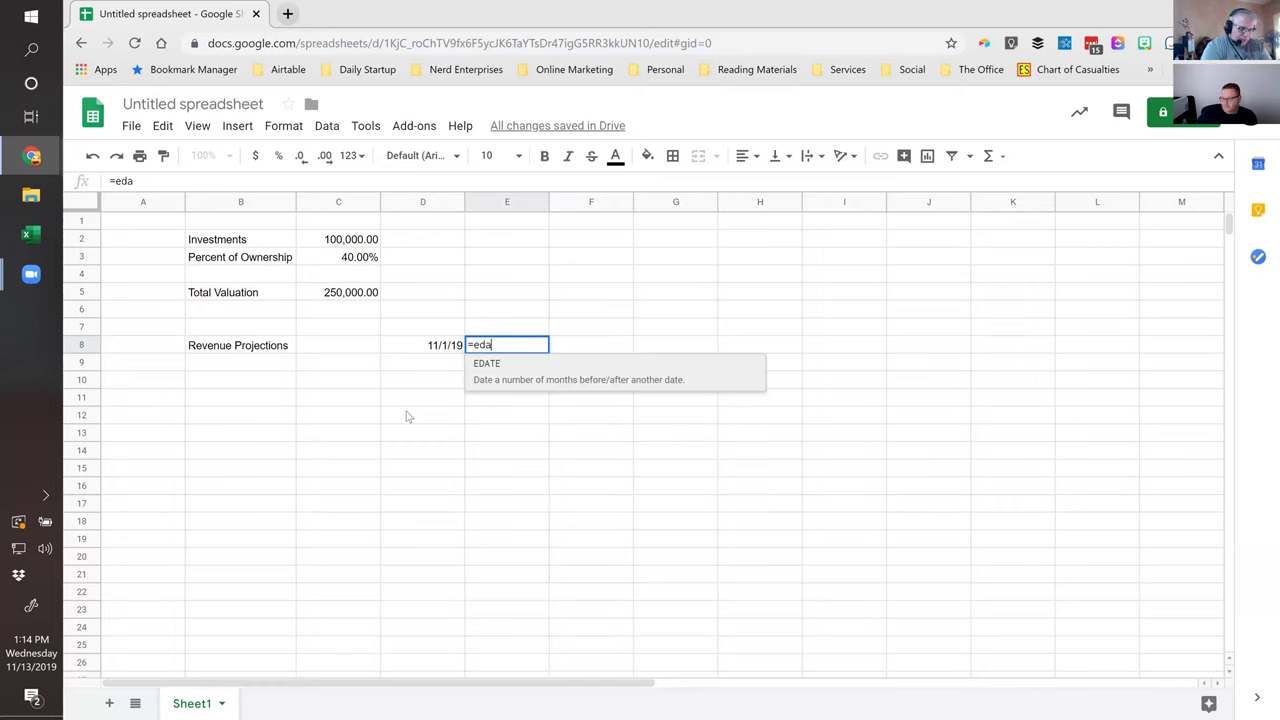
{"action": "key", "text": "Tab"}
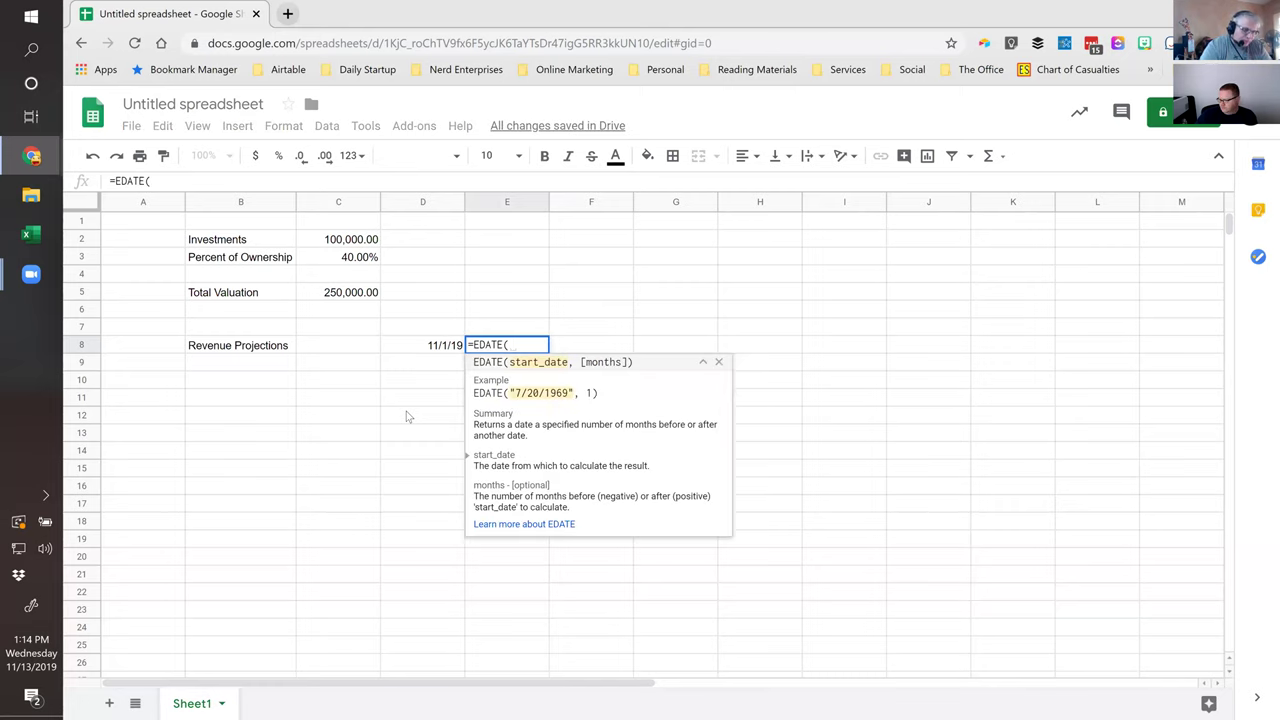
{"action": "key", "text": "Left"}
{"action": "type", "text": ",1)"}
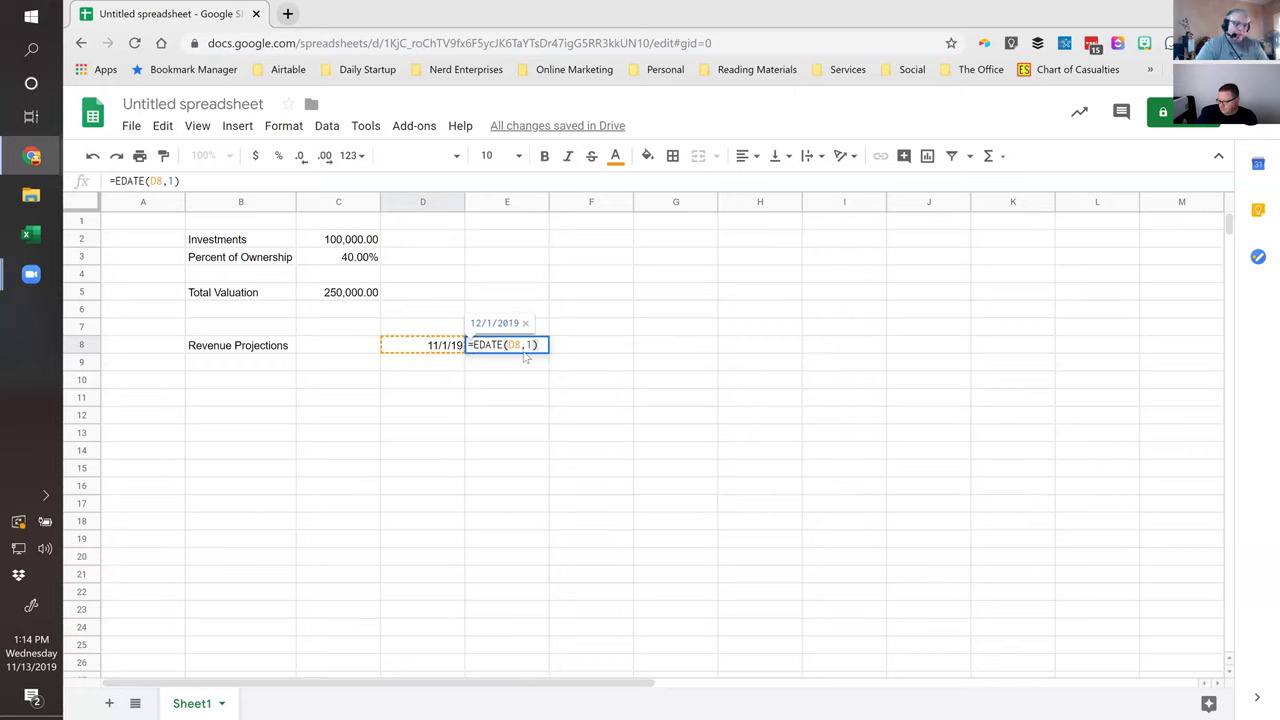
{"action": "key", "text": "Left"}
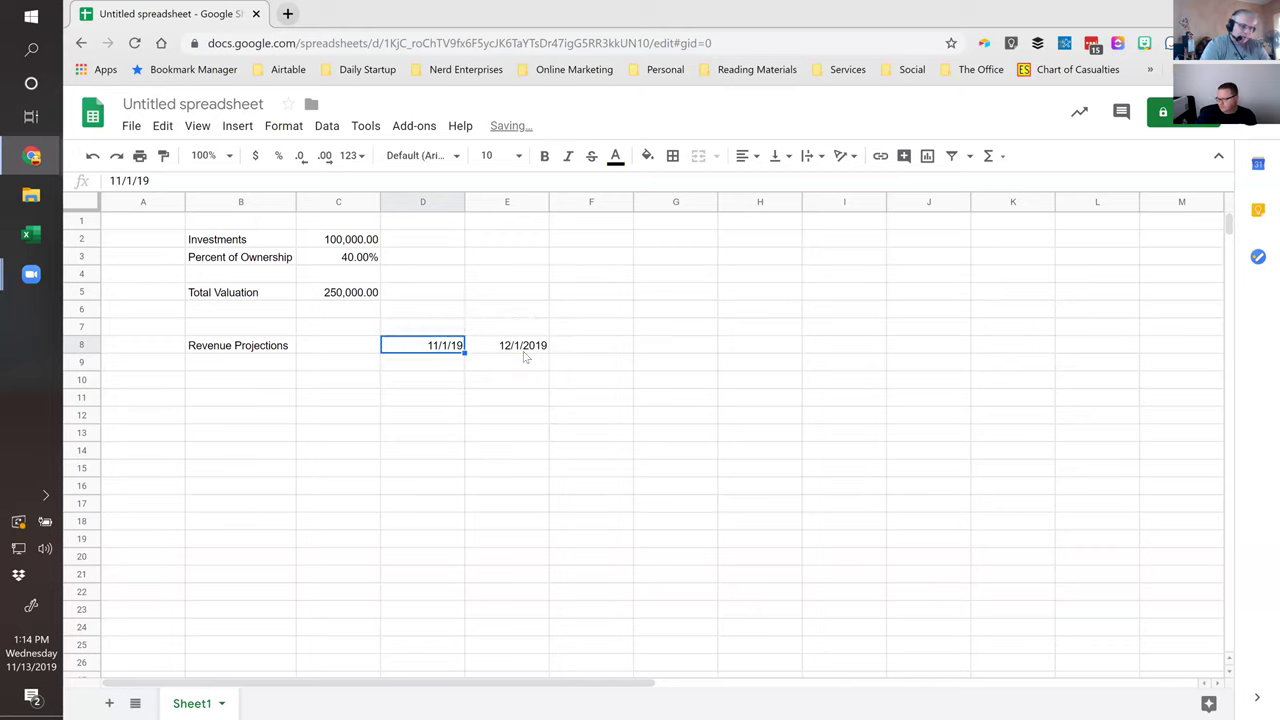
{"action": "left_click", "coordinate": [515, 346]}
{"action": "key", "text": "ctrl+c"}
{"action": "left_click_drag", "start_coordinate": [609, 345], "coordinate": [1160, 356]}
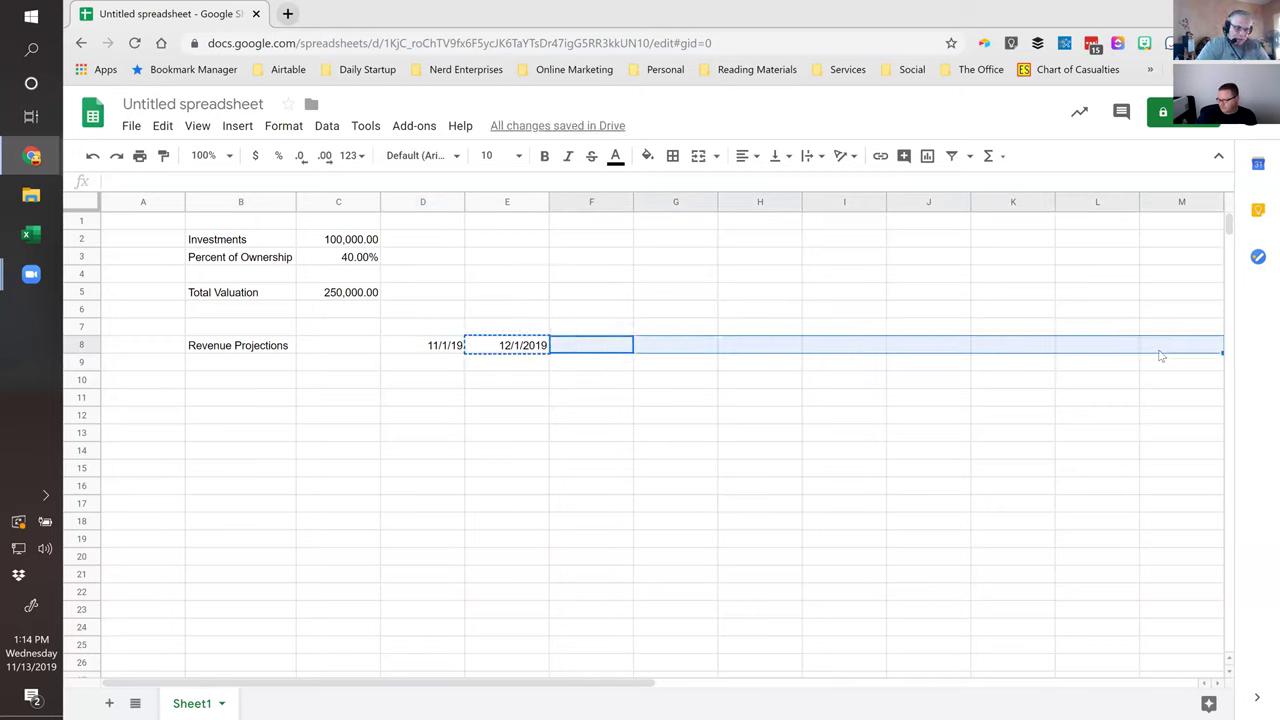
{"action": "key", "text": "ctrl+v"}
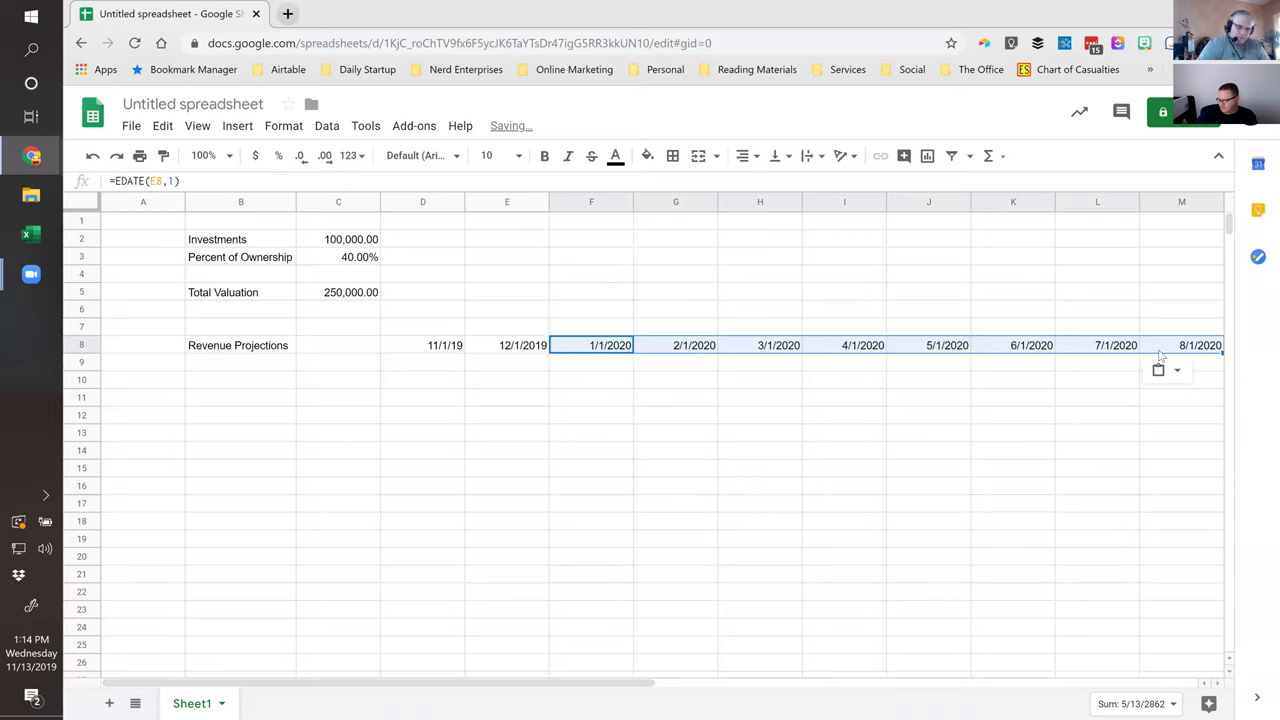
{"action": "left_click", "coordinate": [406, 353]}
{"action": "key", "text": "ctrl+shift+Right"}
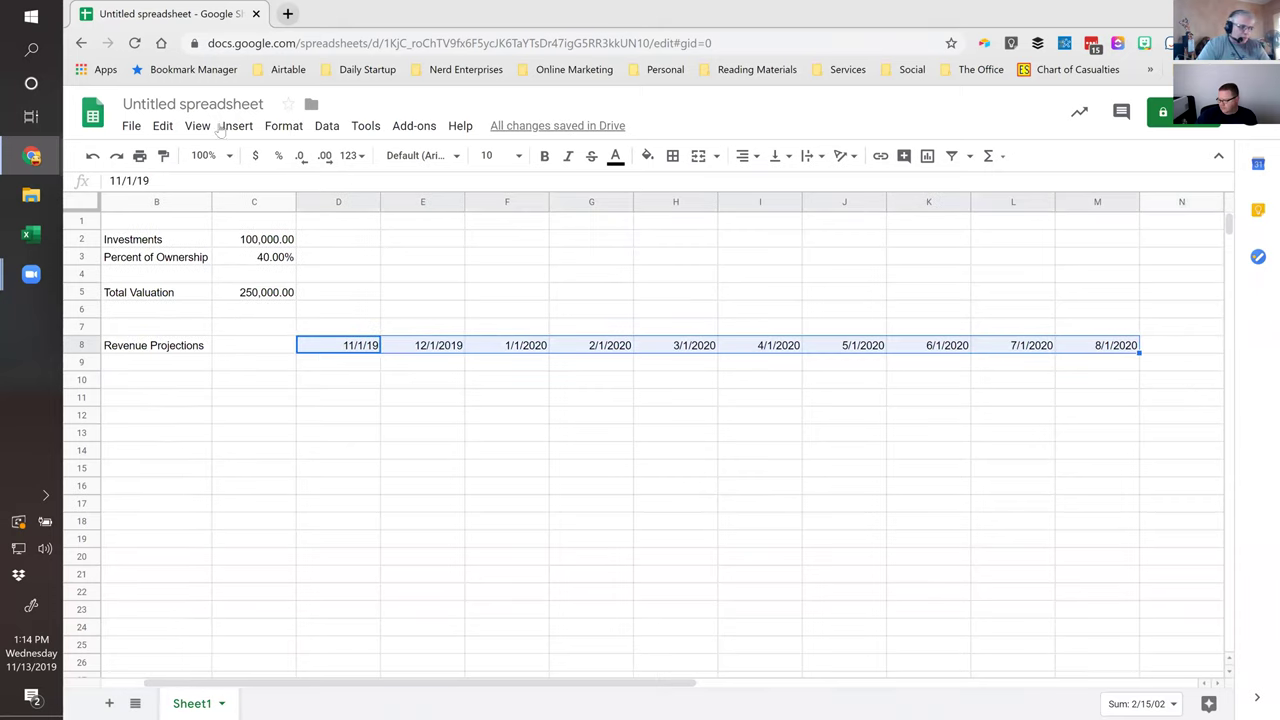
Format the row 8 dates as 09/26/08-style month/day/year, centered.
{"action": "left_click", "coordinate": [283, 126]}
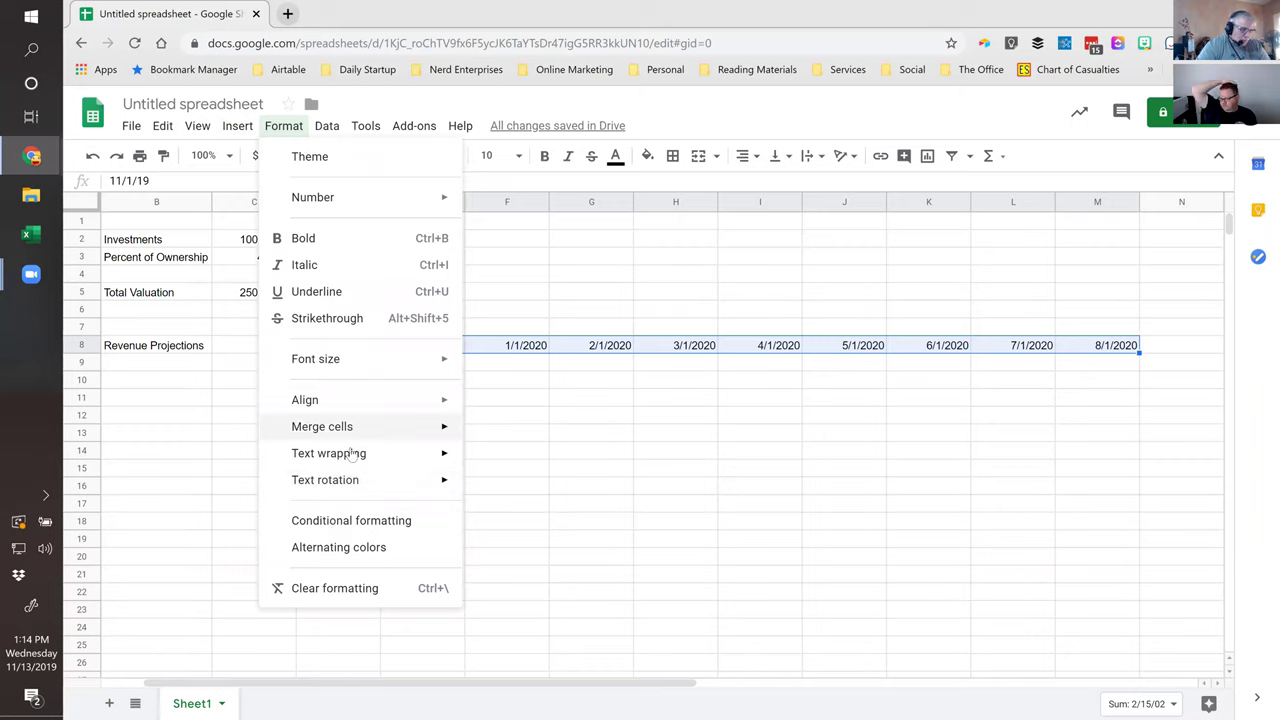
{"action": "mouse_move", "coordinate": [369, 358]}
{"action": "mouse_move", "coordinate": [325, 200]}
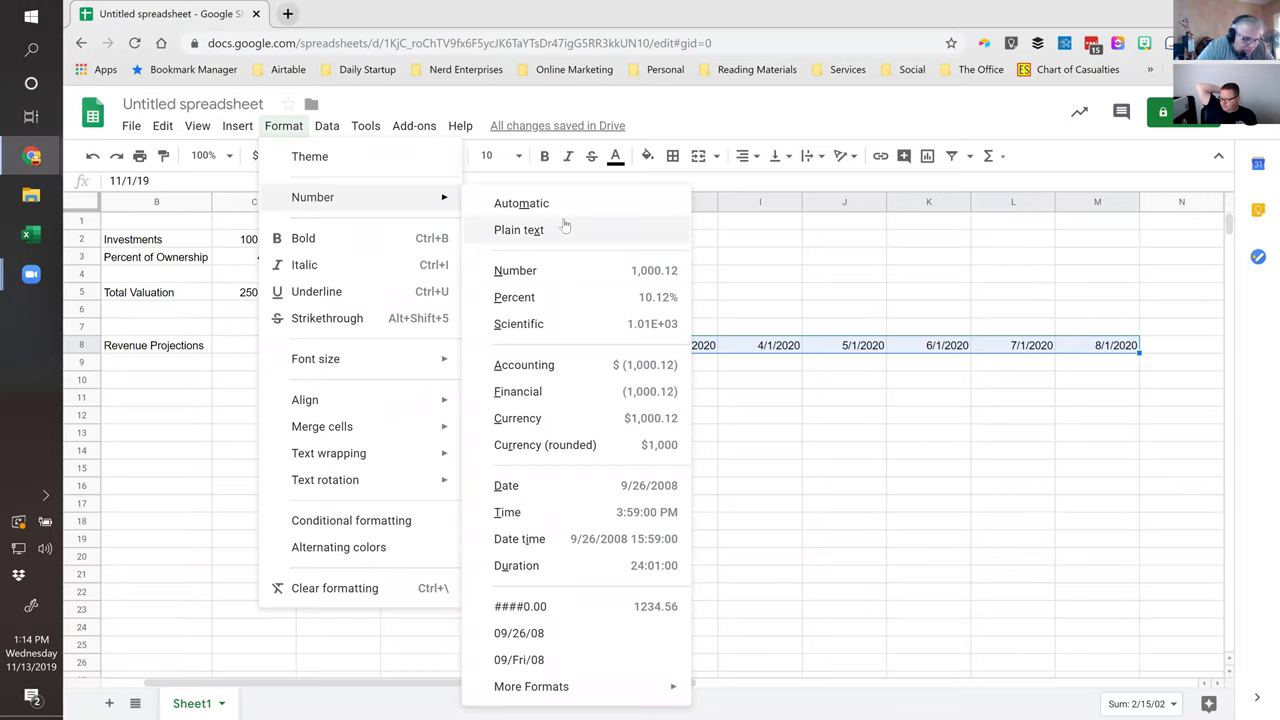
{"action": "left_click", "coordinate": [521, 640]}
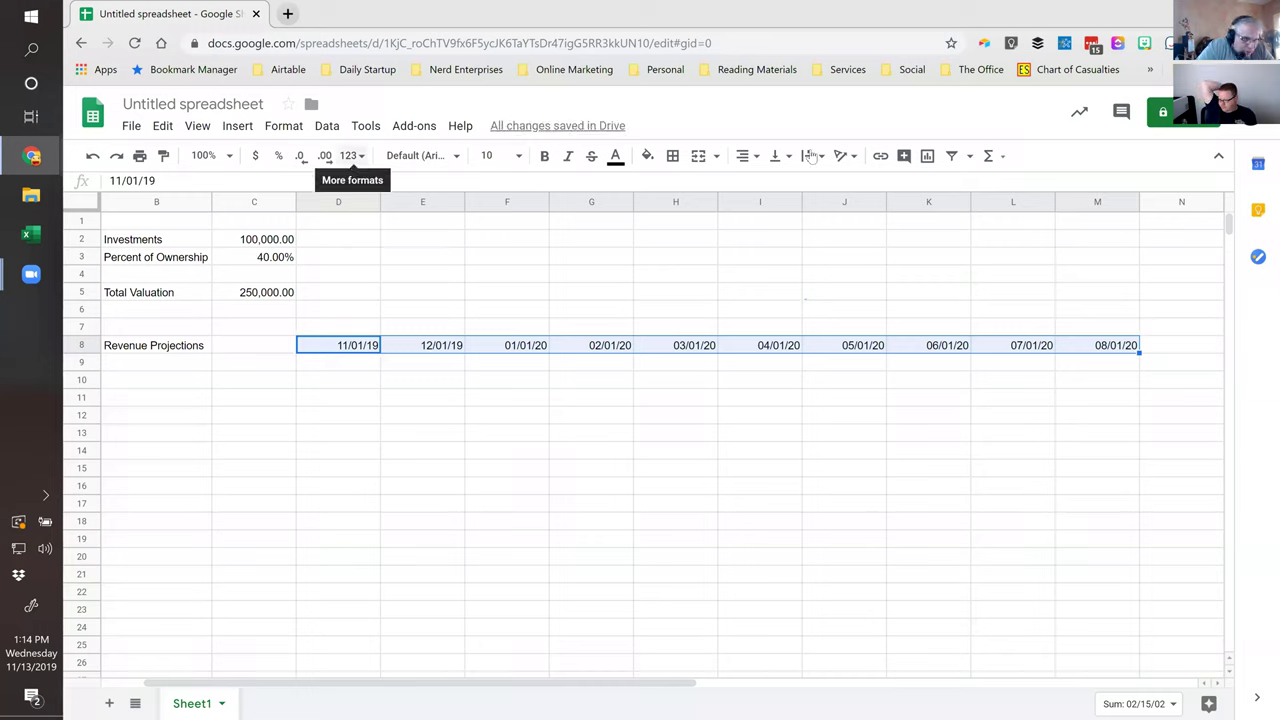
{"action": "left_click", "coordinate": [745, 155]}
{"action": "left_click", "coordinate": [768, 181]}
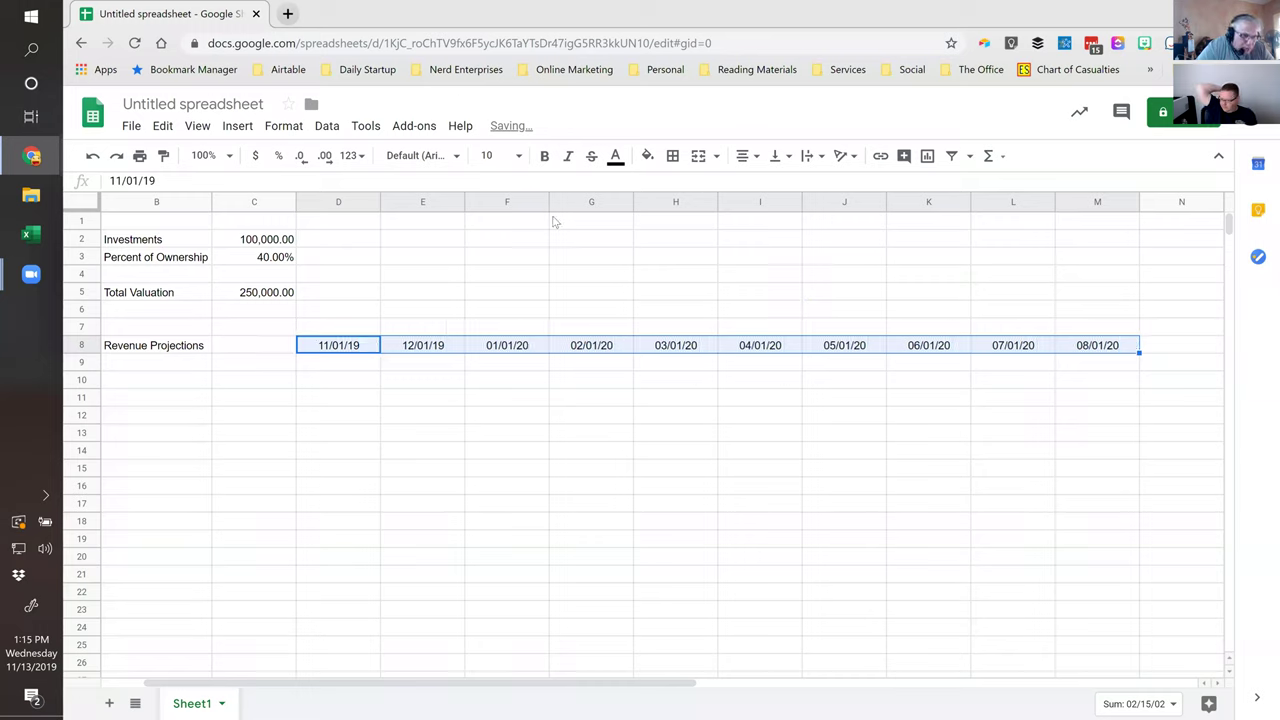
{"action": "left_click", "coordinate": [350, 364]}
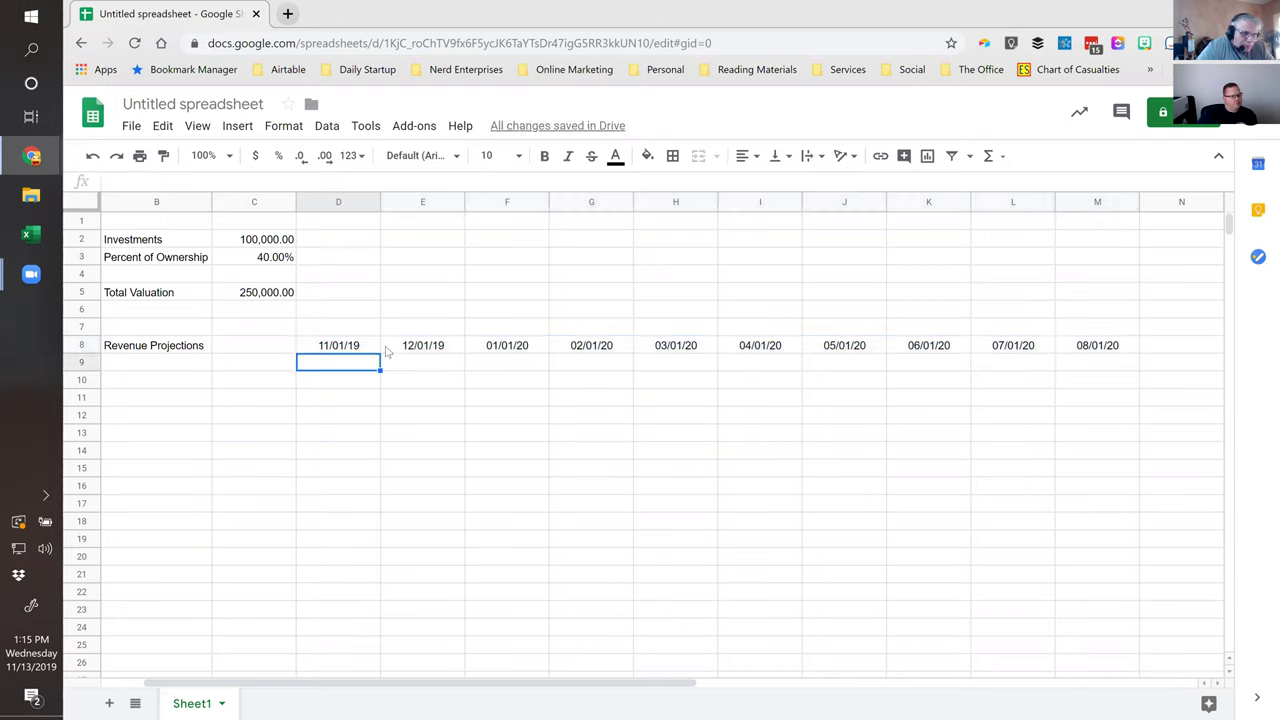
With D8:M8 selected, open More date and time formats.
{"action": "left_click_drag", "start_coordinate": [338, 347], "coordinate": [1110, 345]}
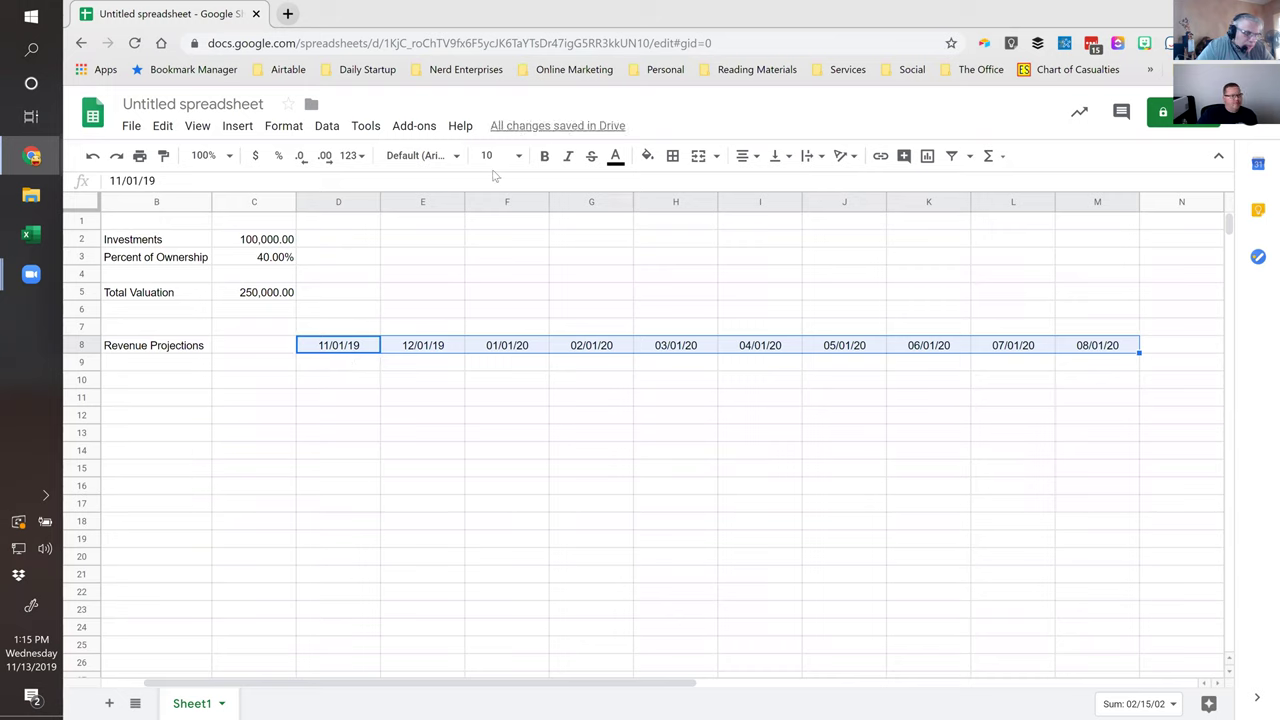
{"action": "left_click", "coordinate": [283, 125]}
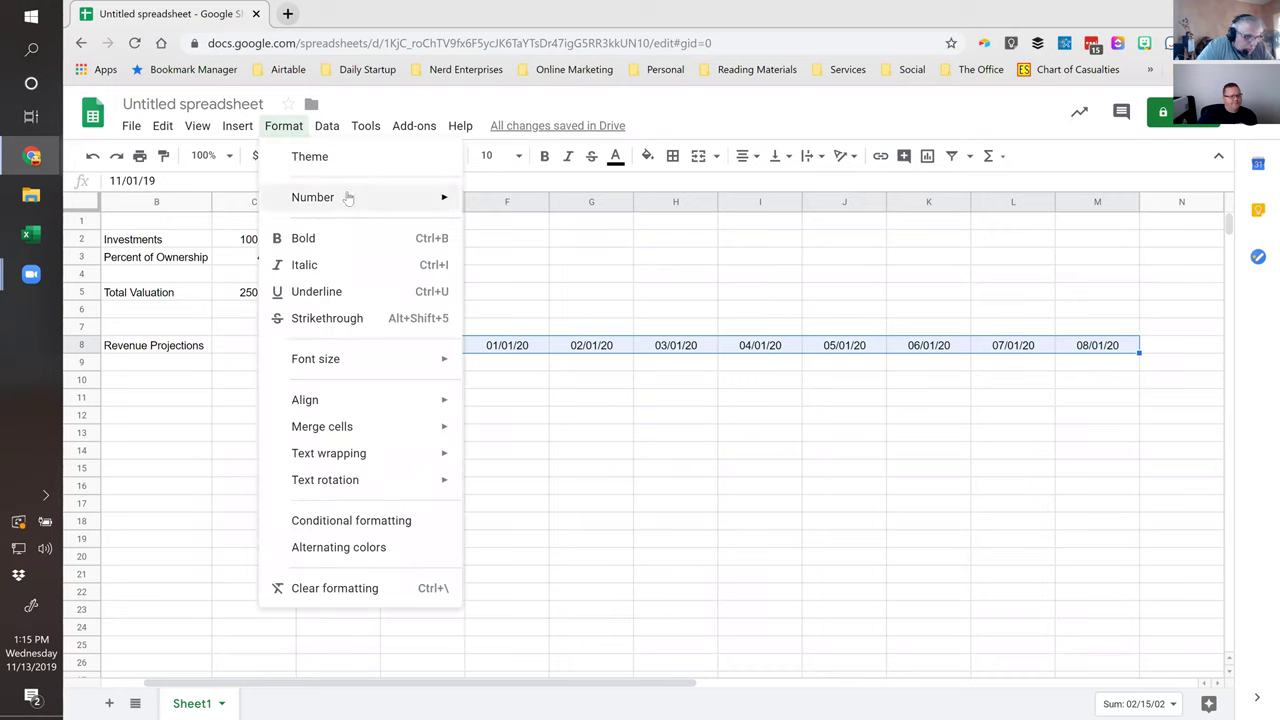
{"action": "mouse_move", "coordinate": [348, 197]}
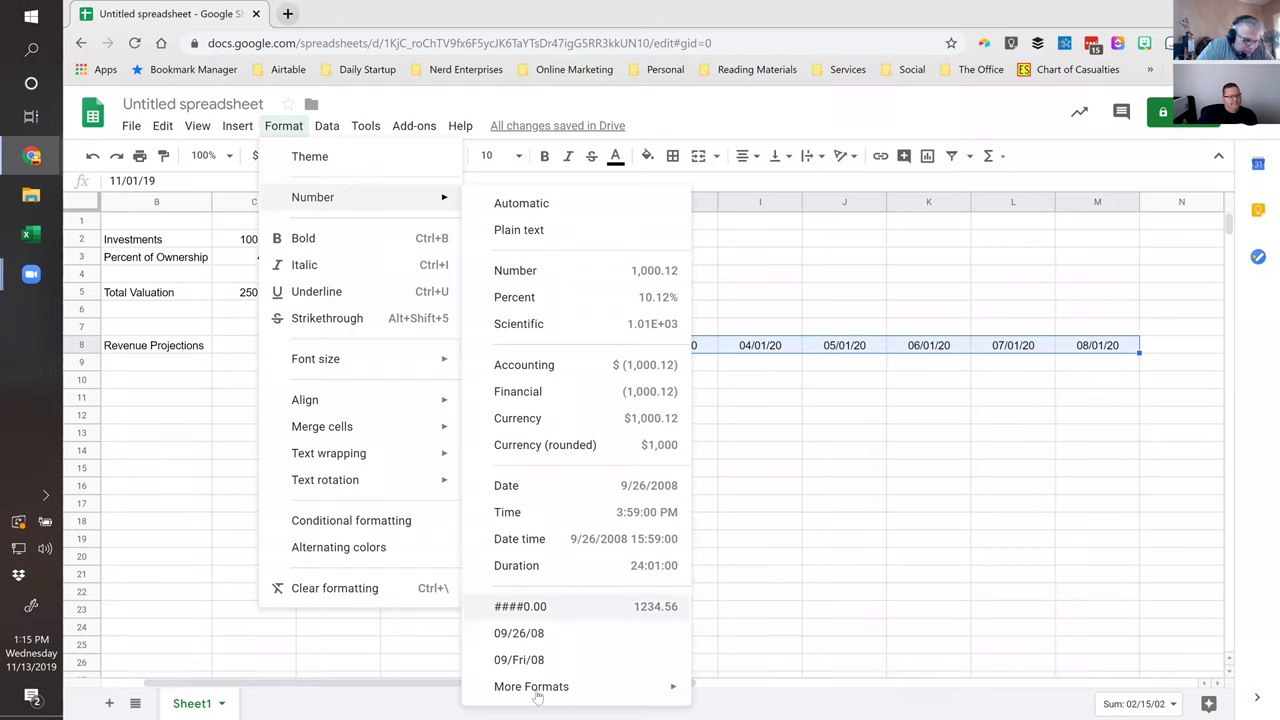
{"action": "mouse_move", "coordinate": [535, 690]}
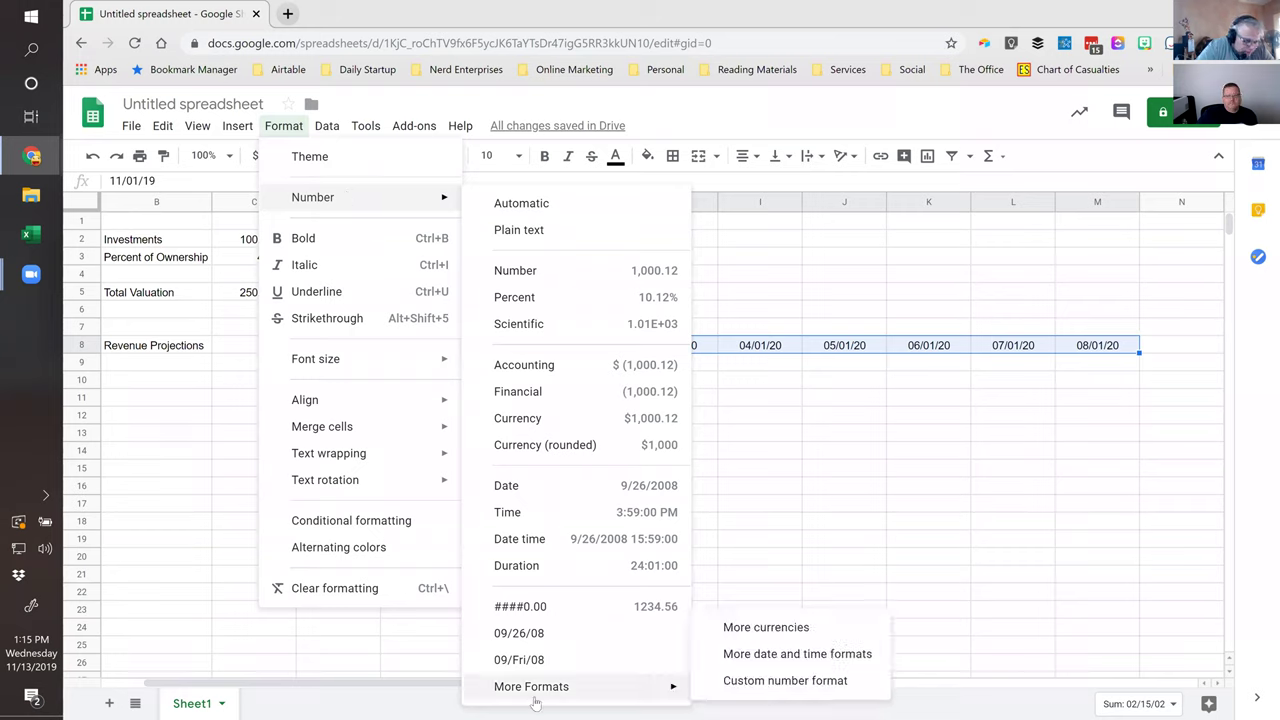
{"action": "left_click", "coordinate": [769, 655]}
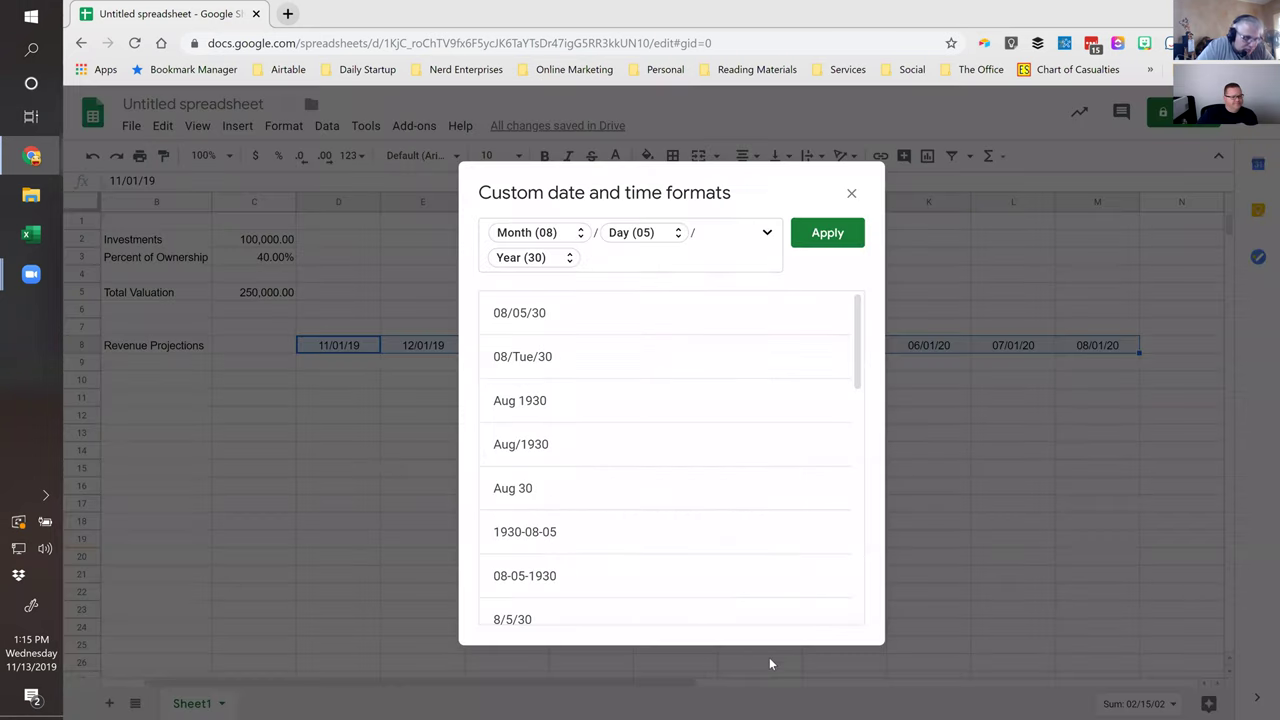
Set a custom date format of abbreviated month and year, dropping day and slashes (Nov 19).
{"action": "left_click", "coordinate": [582, 240]}
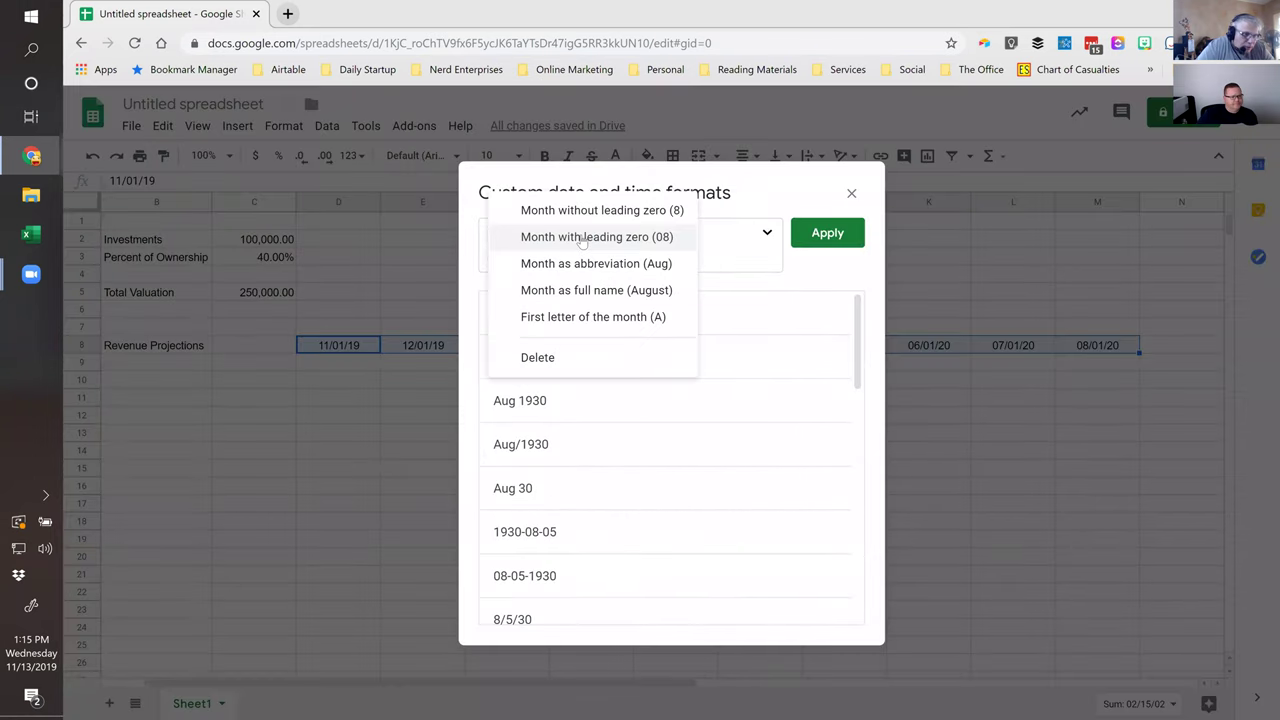
{"action": "left_click", "coordinate": [660, 264]}
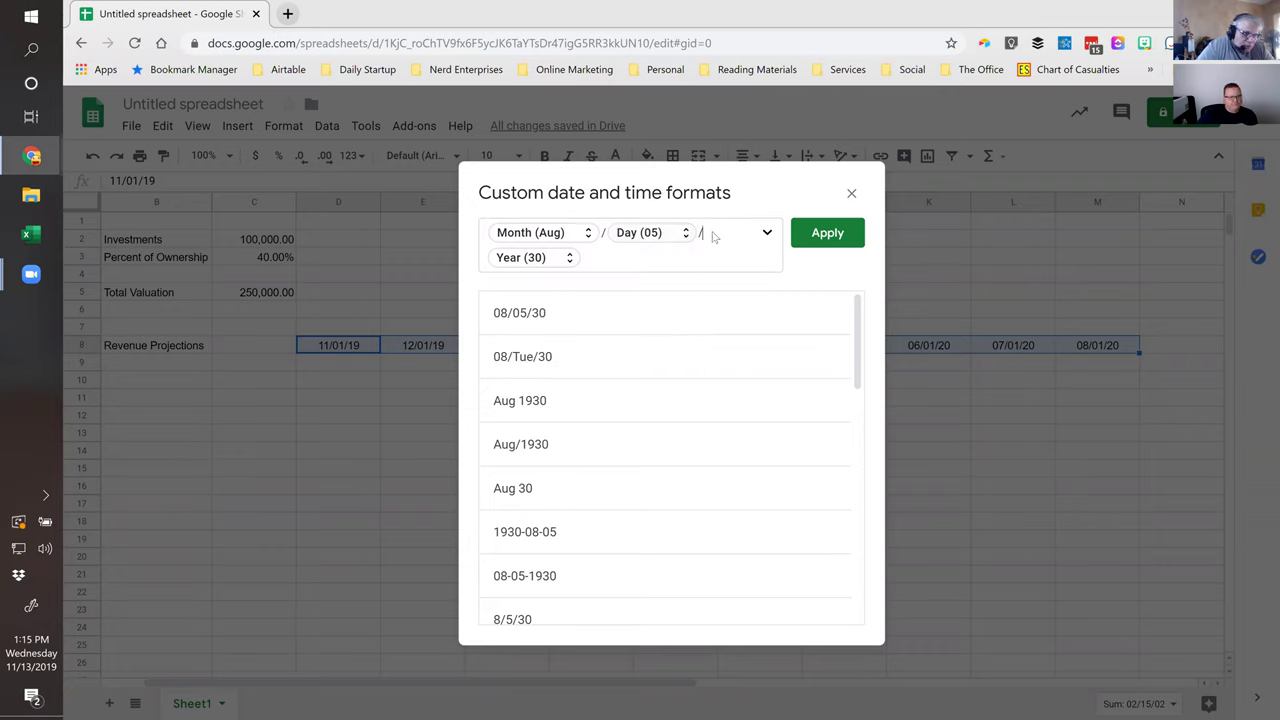
{"action": "key", "text": "BackSpace"}
{"action": "key", "text": "BackSpace"}
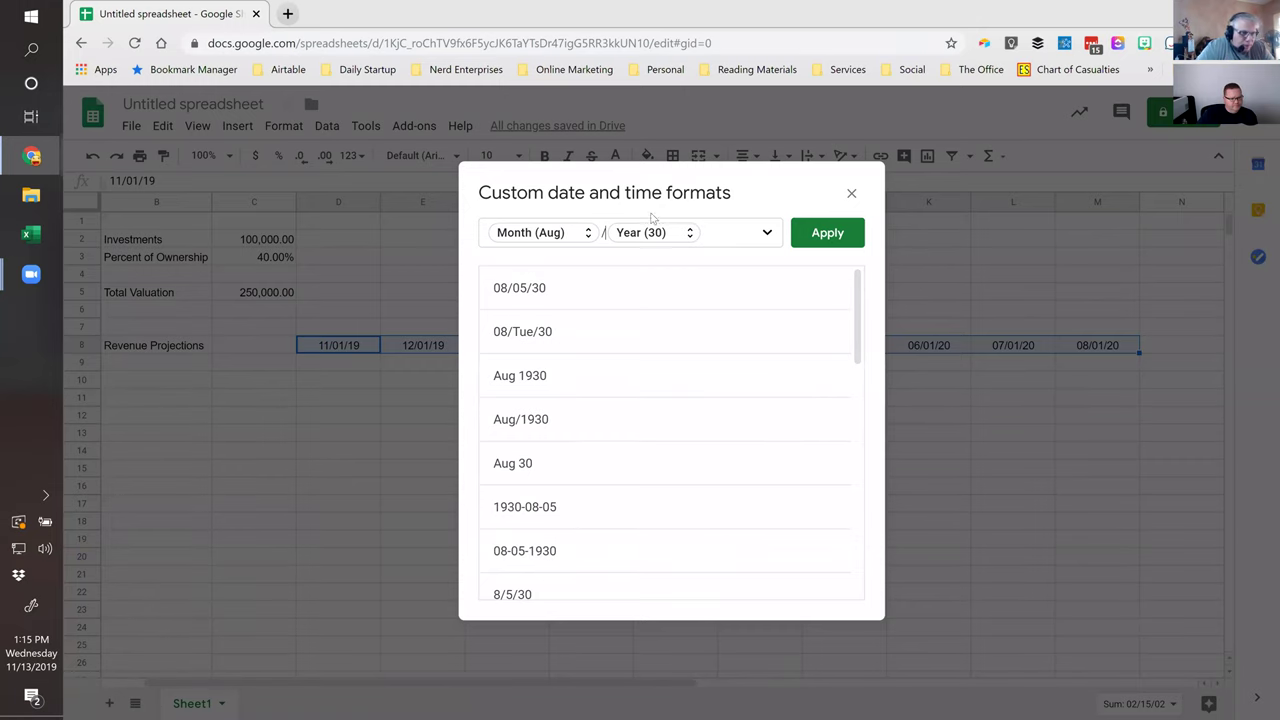
{"action": "left_click", "coordinate": [830, 236]}
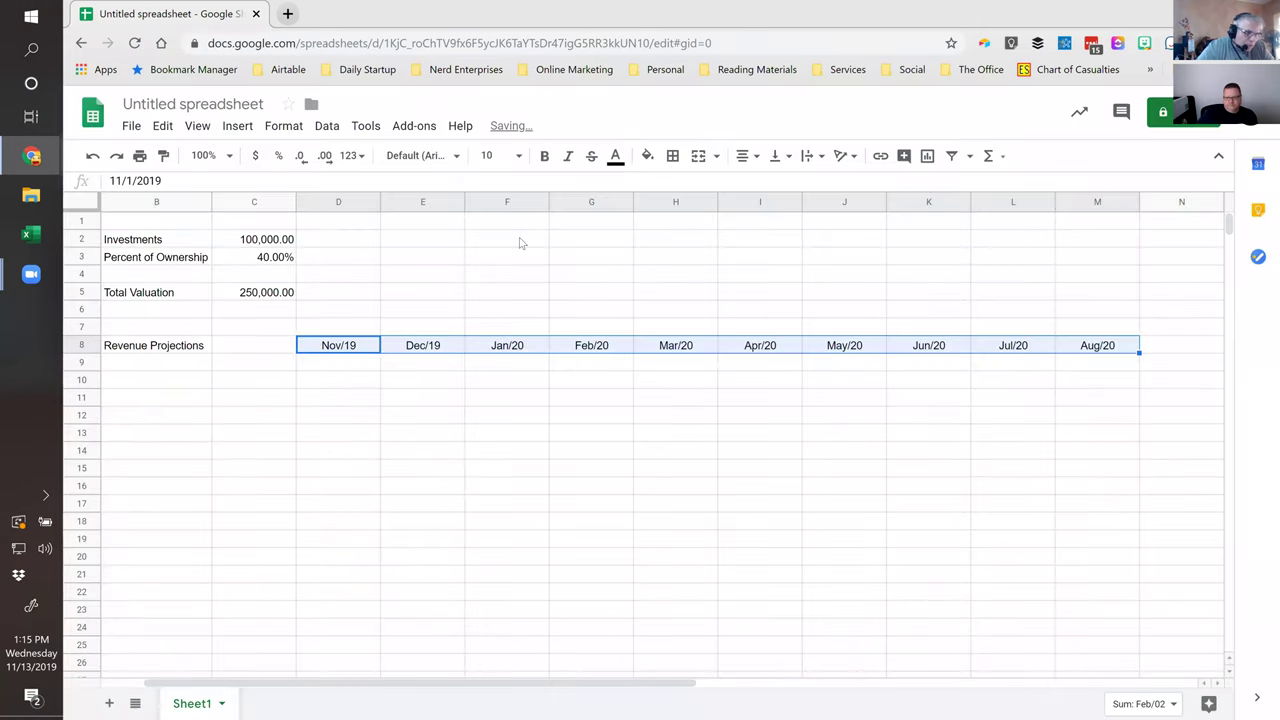
{"action": "left_click", "coordinate": [284, 126]}
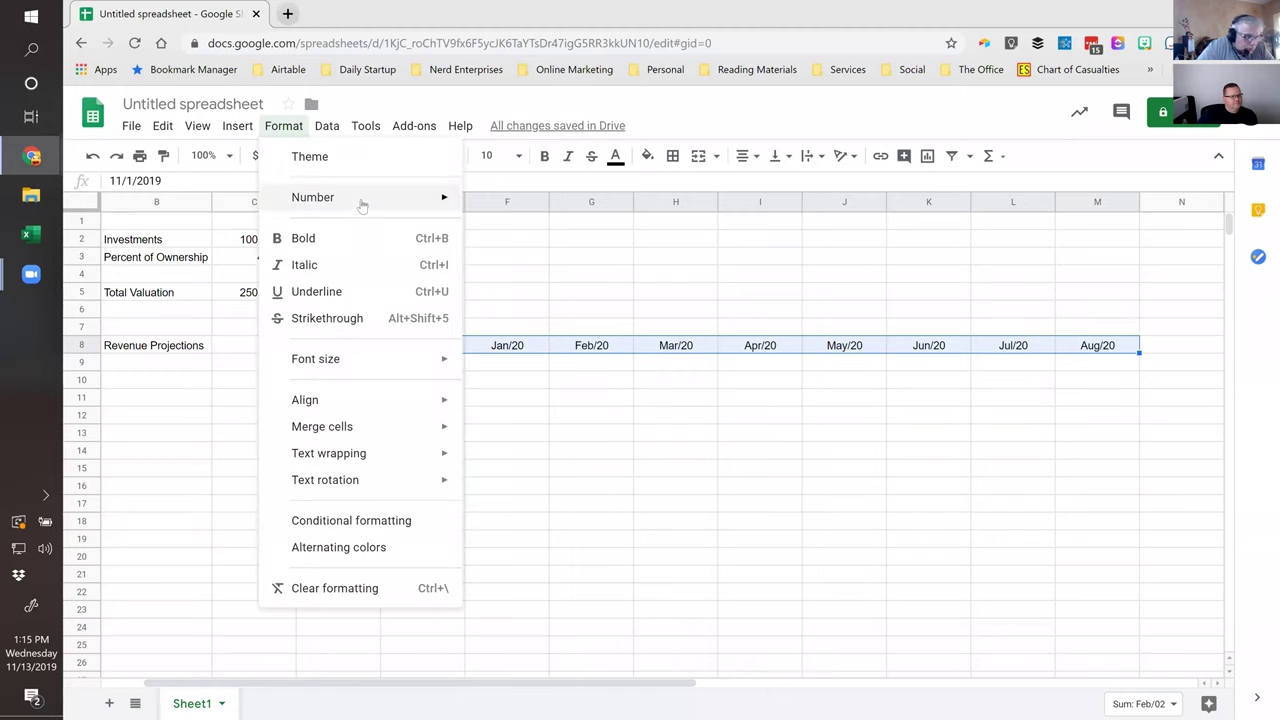
{"action": "mouse_move", "coordinate": [529, 686]}
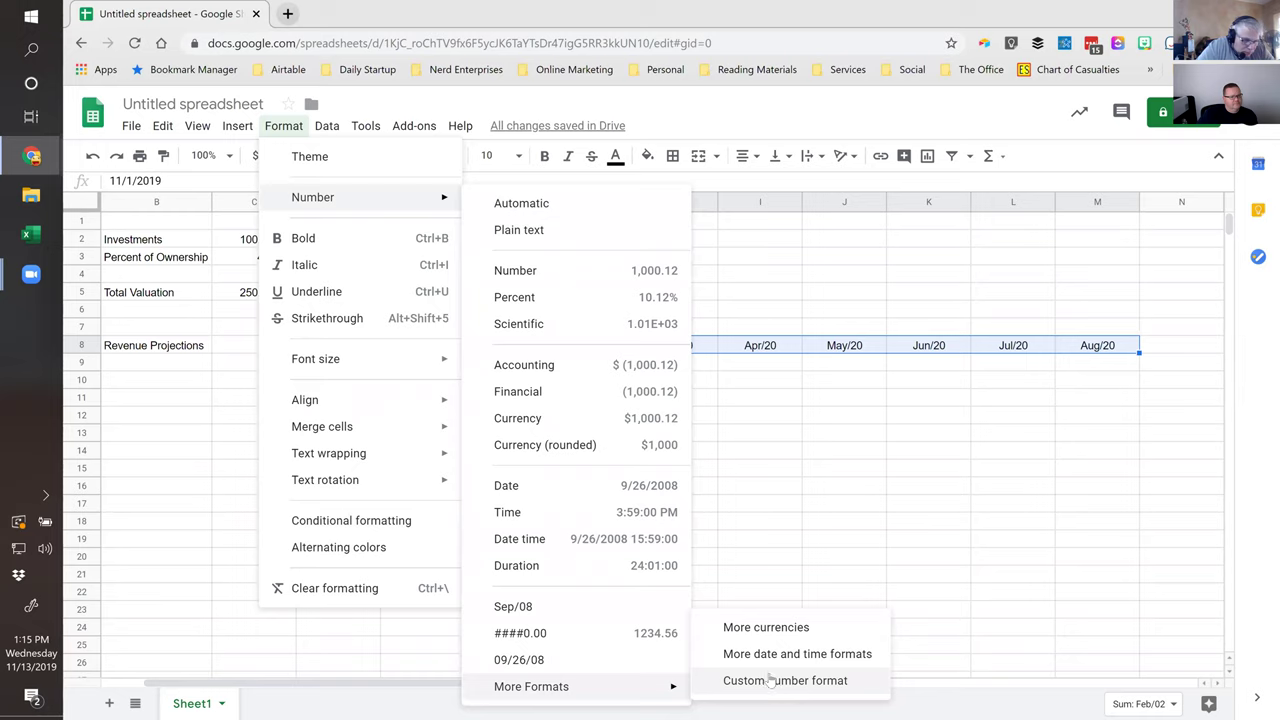
{"action": "left_click", "coordinate": [718, 656]}
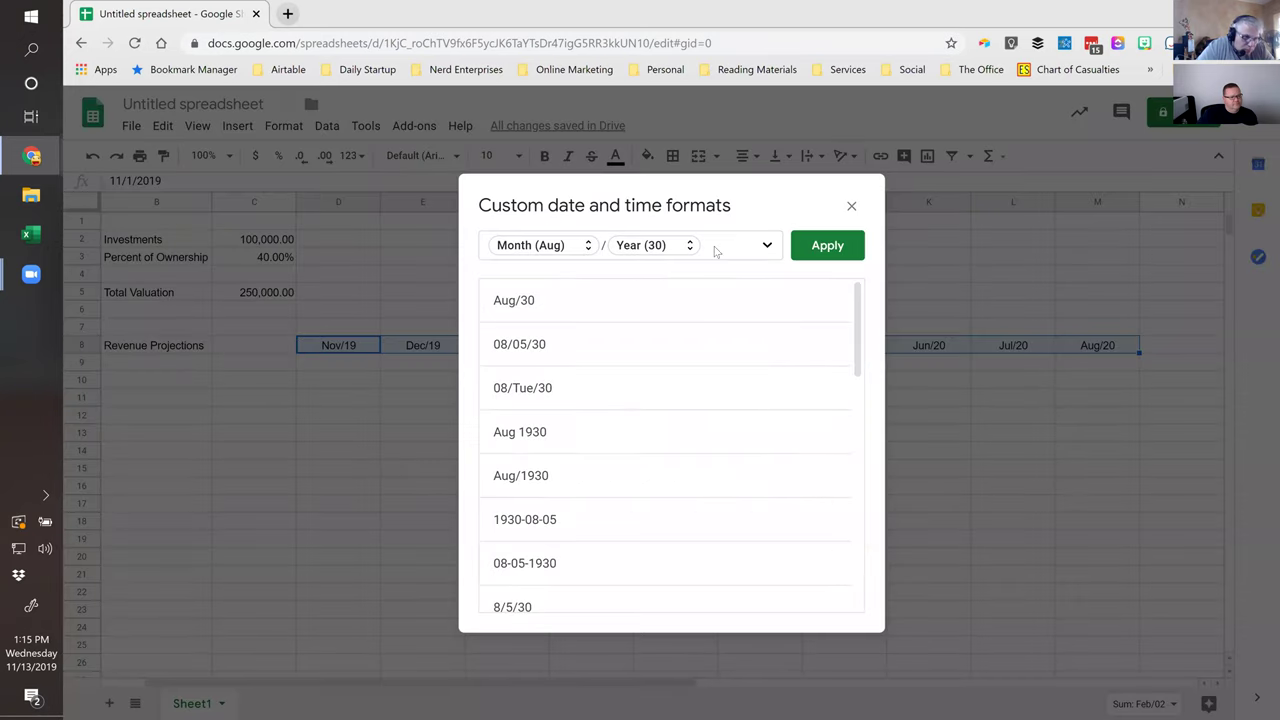
{"action": "key", "text": "BackSpace"}
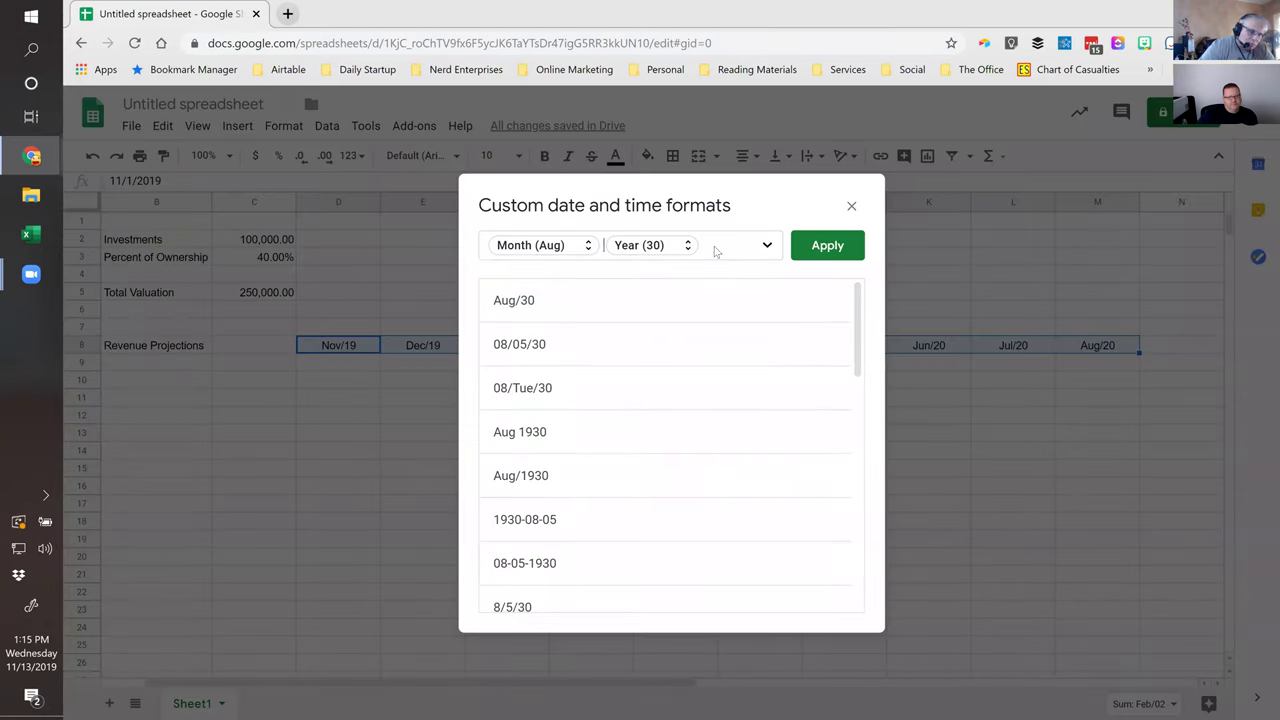
{"action": "left_click", "coordinate": [822, 248]}
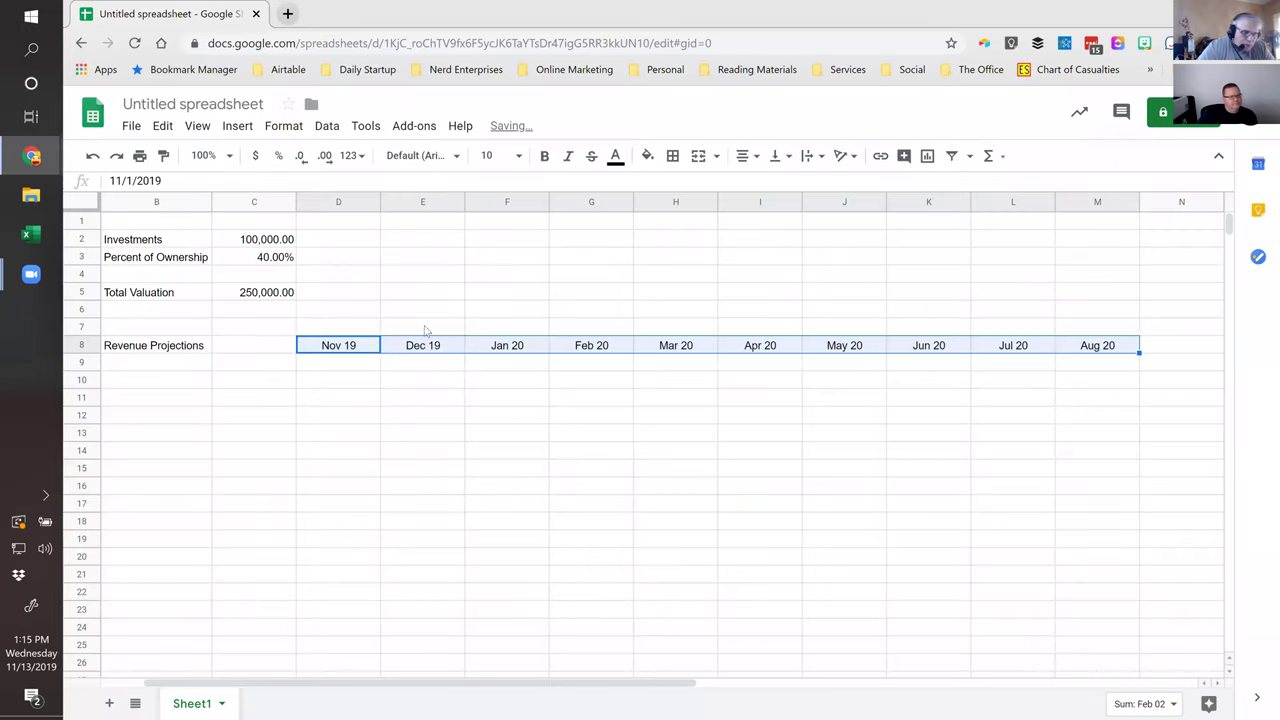
Make the D8:M8 month headers bold.
{"action": "left_click", "coordinate": [542, 158]}
{"action": "left_click", "coordinate": [154, 387]}
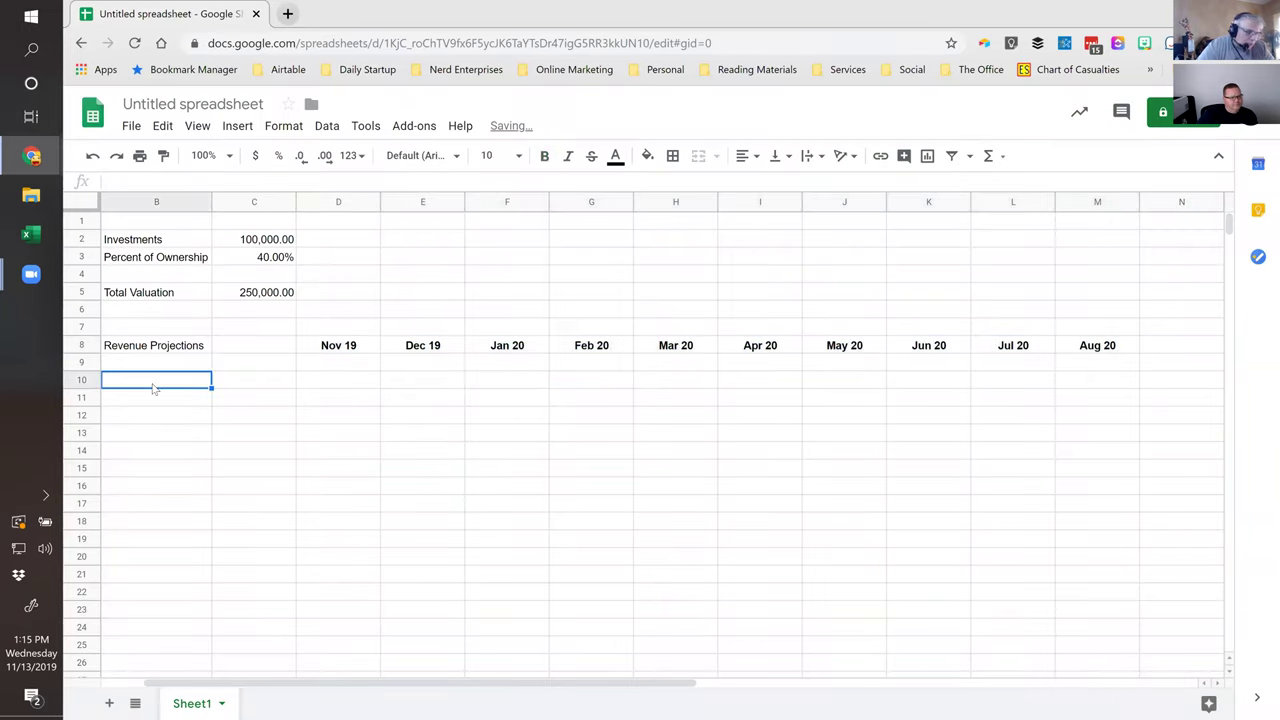
{"action": "scroll", "coordinate": [154, 389], "scroll_direction": "left", "scroll_amount": 1}
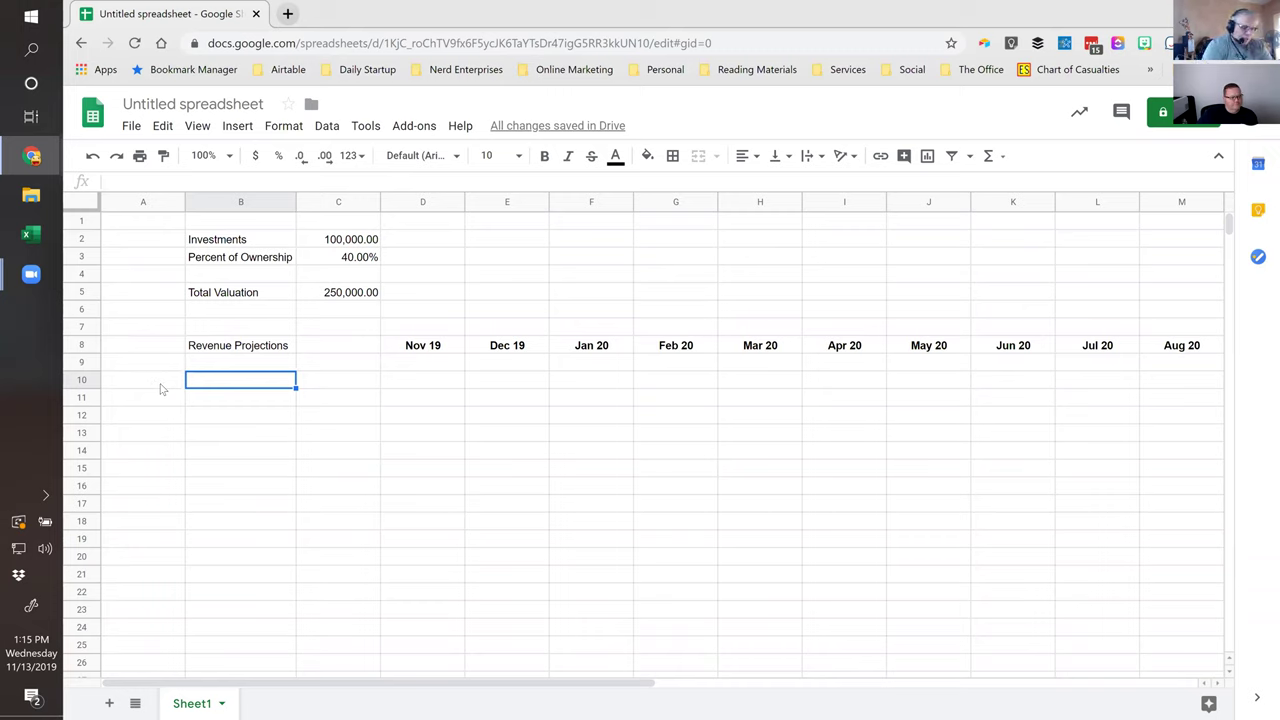
Add 'Volume (Units)' and 'Price' row labels in B10 and B11.
{"action": "type", "text": "Volum"}
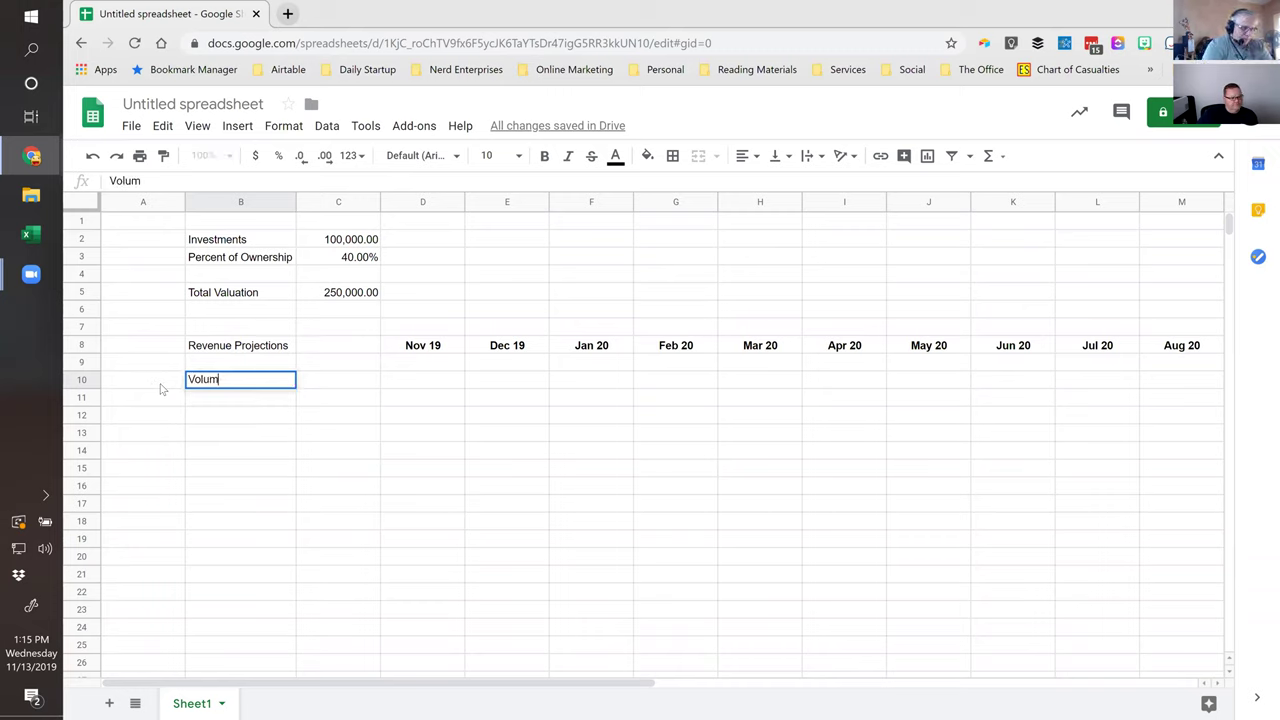
{"action": "type", "text": "e (Units)"}
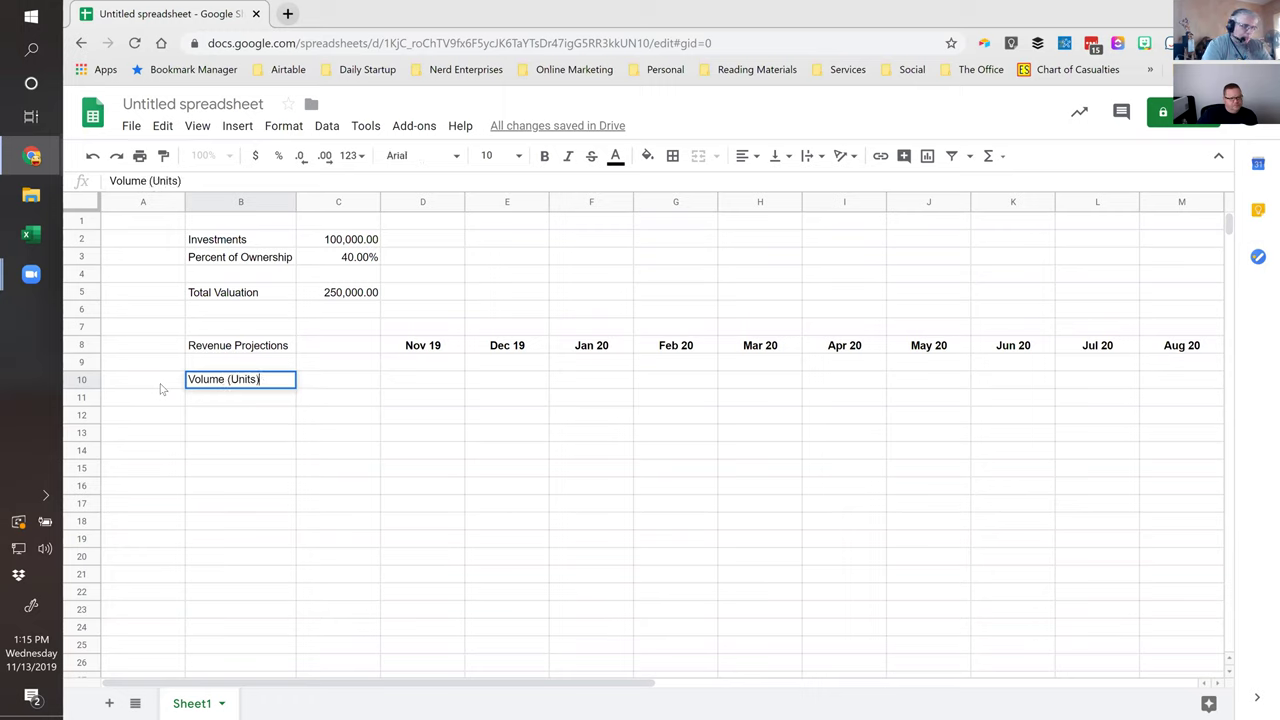
{"action": "key", "text": "Return"}
{"action": "type", "text": "Price"}
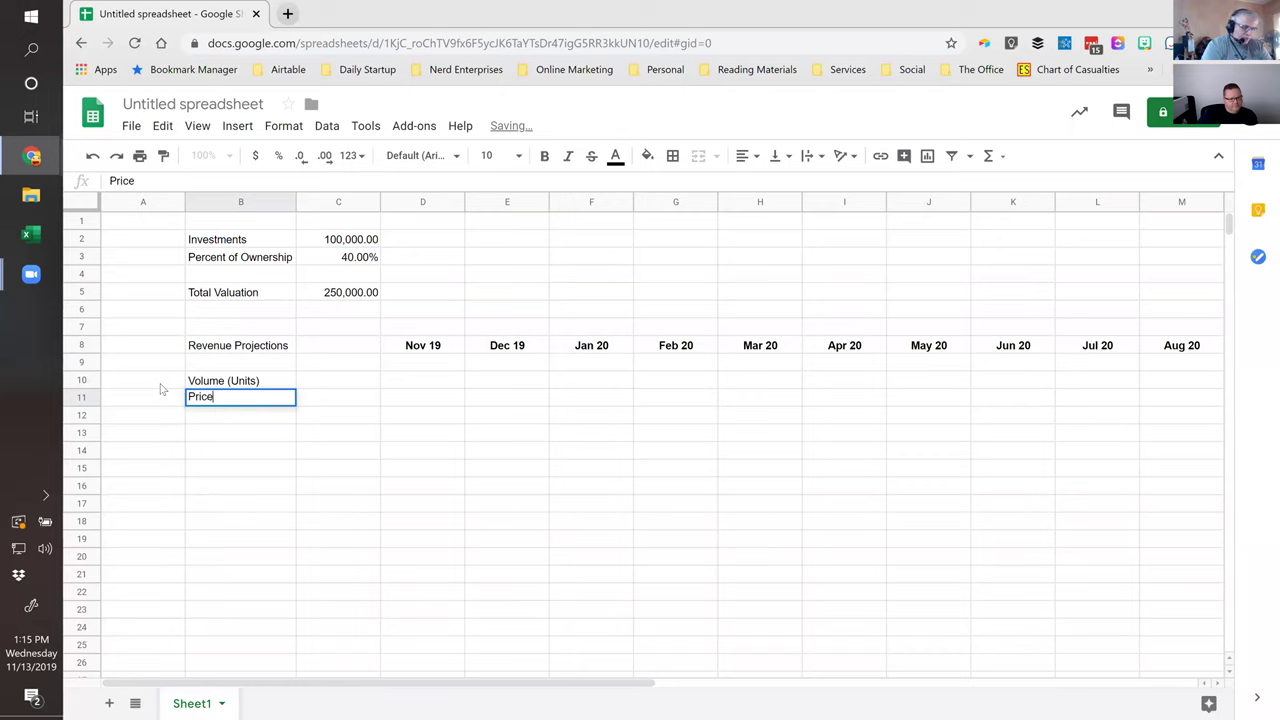
{"action": "key", "text": "Up"}
{"action": "key", "text": "Down"}
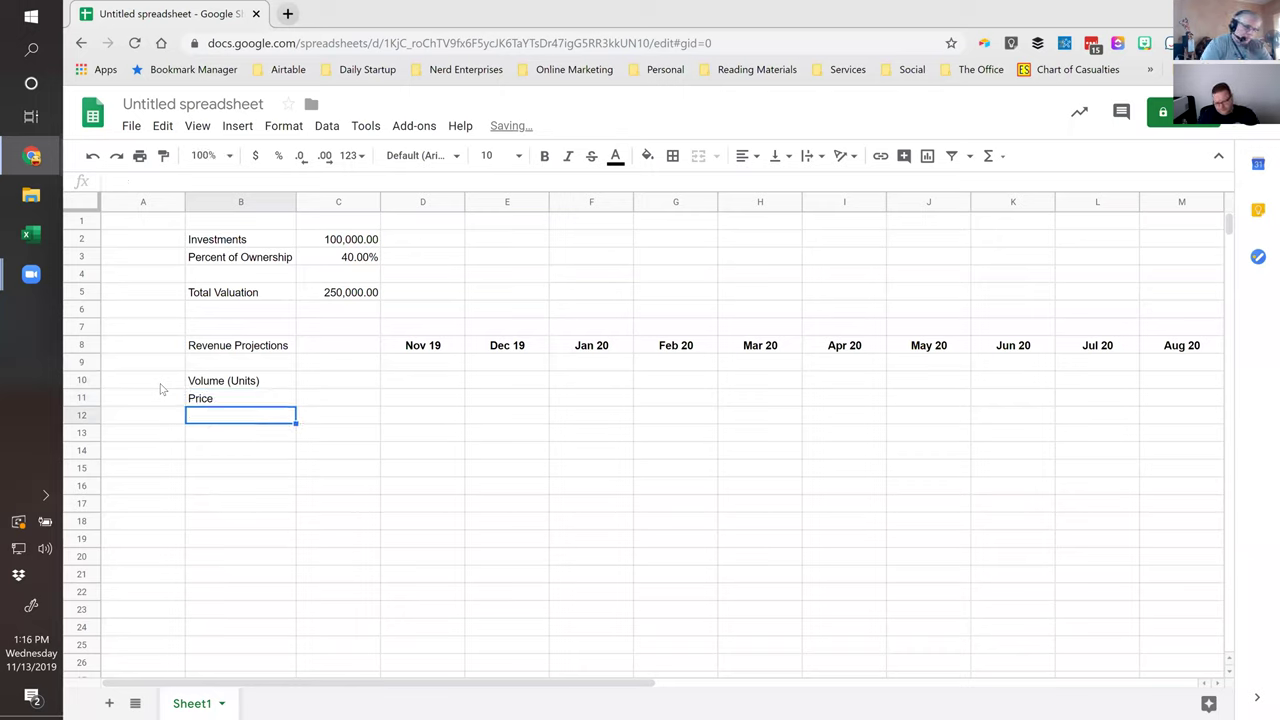
{"action": "key", "text": "Up"}
{"action": "key", "text": "Right"}
{"action": "key", "text": "Right"}
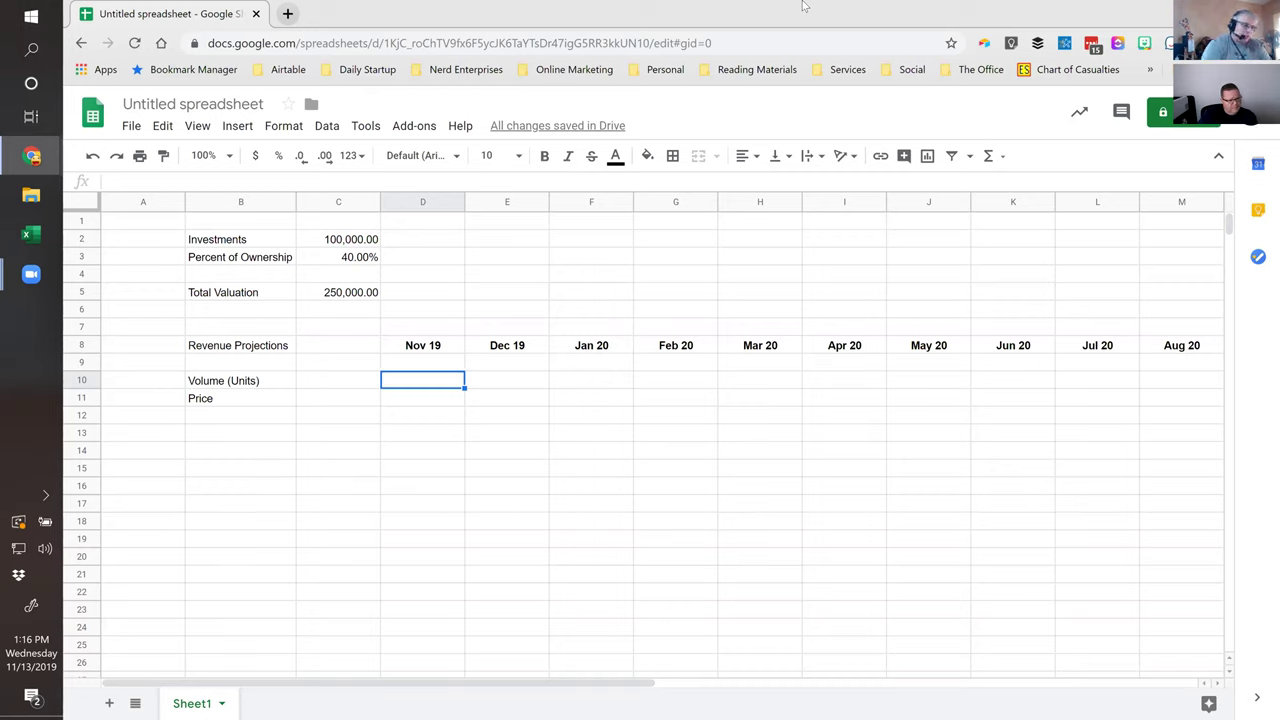
Enter 1000 units for Nov 19 and add the 'Total Revenue' label in B13.
{"action": "type", "text": "100"}
{"action": "key", "text": "Return"}
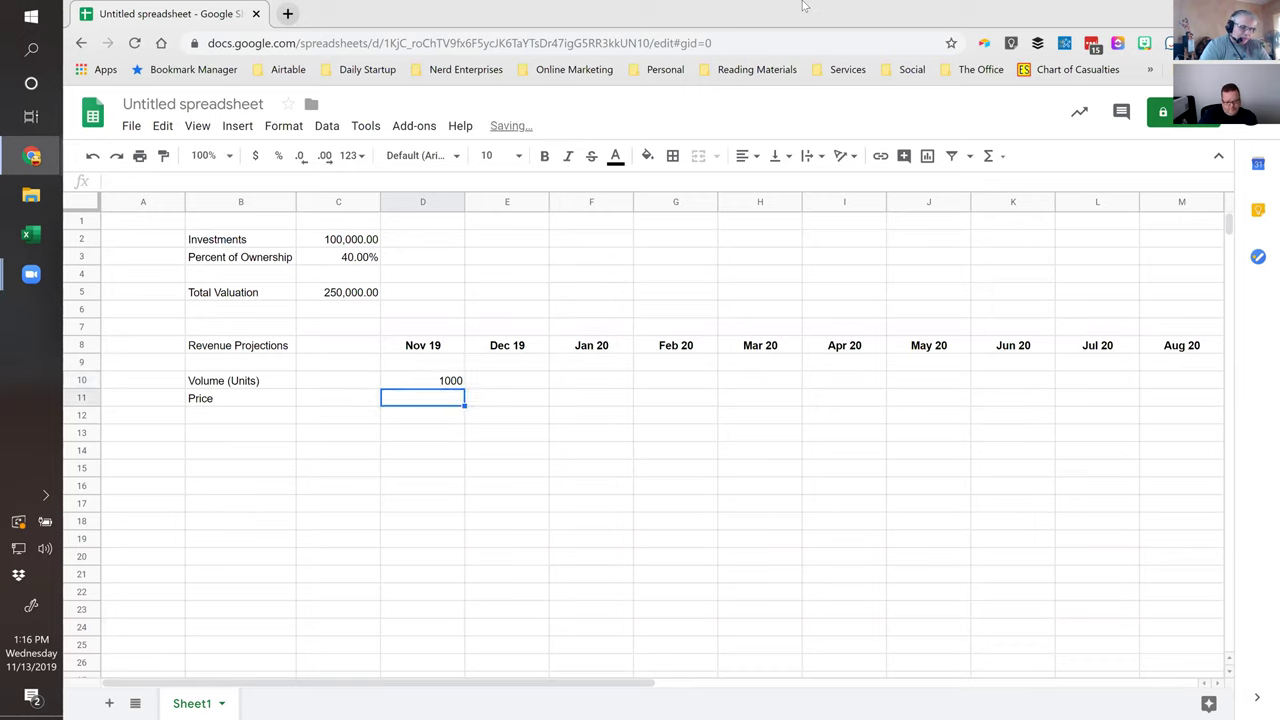
{"action": "key", "text": "Down"}
{"action": "key", "text": "Down"}
{"action": "key", "text": "Left"}
{"action": "key", "text": "Left"}
{"action": "type", "text": "Total R"}
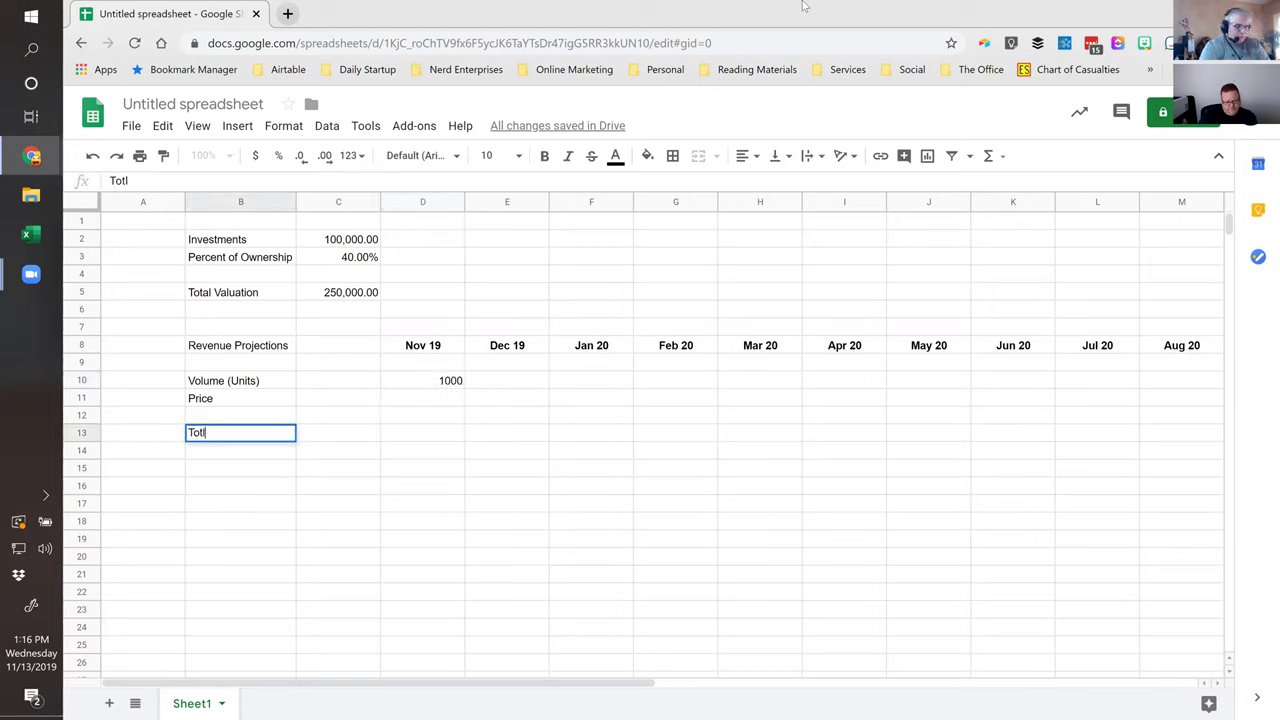
{"action": "type", "text": "evenue"}
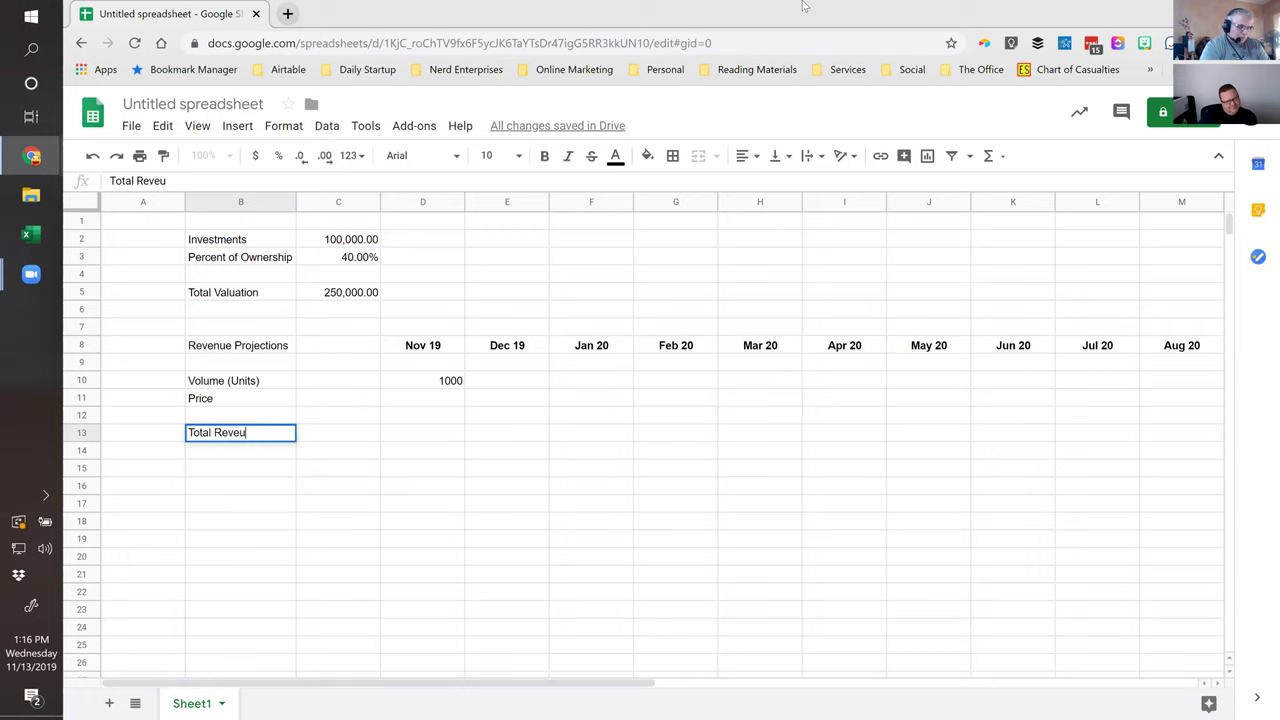
{"action": "key", "text": "Tab"}
{"action": "key", "text": "Right"}
{"action": "key", "text": "Up"}
{"action": "key", "text": "Up"}
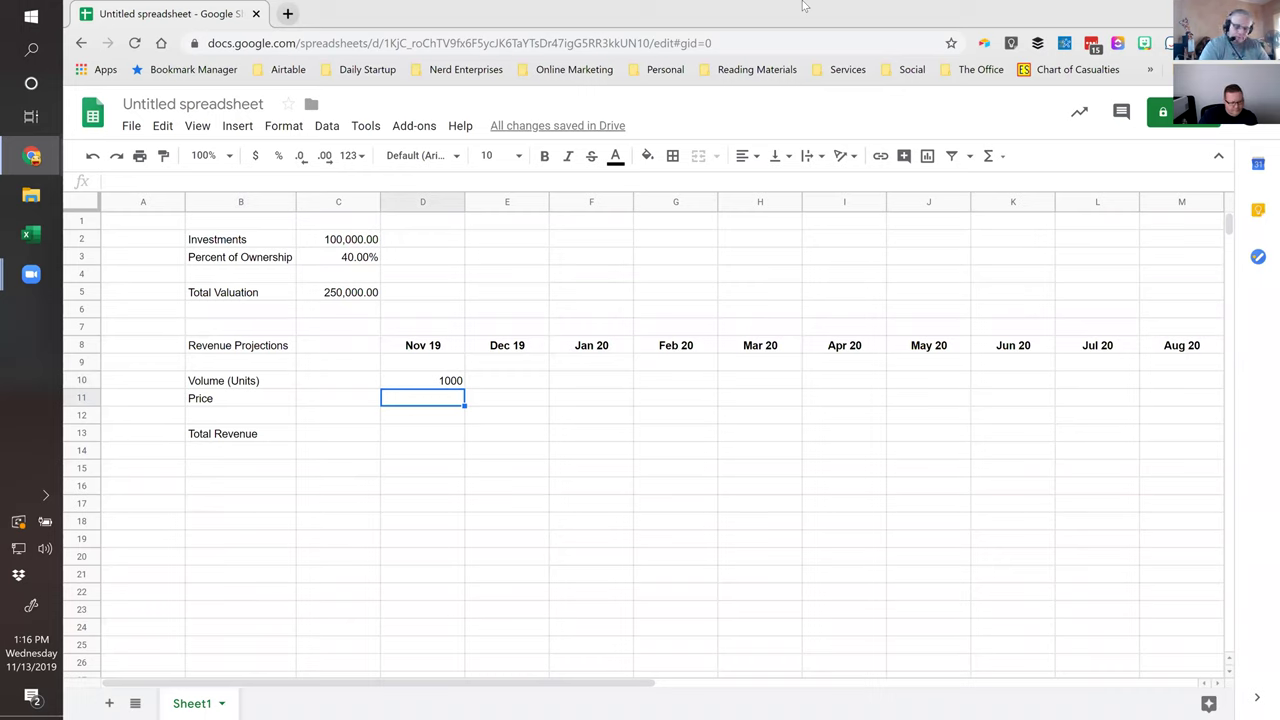
Enter Nov 19 price 150 and Total Revenue formula =D10*D11 in D13.
{"action": "type", "text": "150"}
{"action": "key", "text": "Return"}
{"action": "key", "text": "Down"}
{"action": "type", "text": "="}
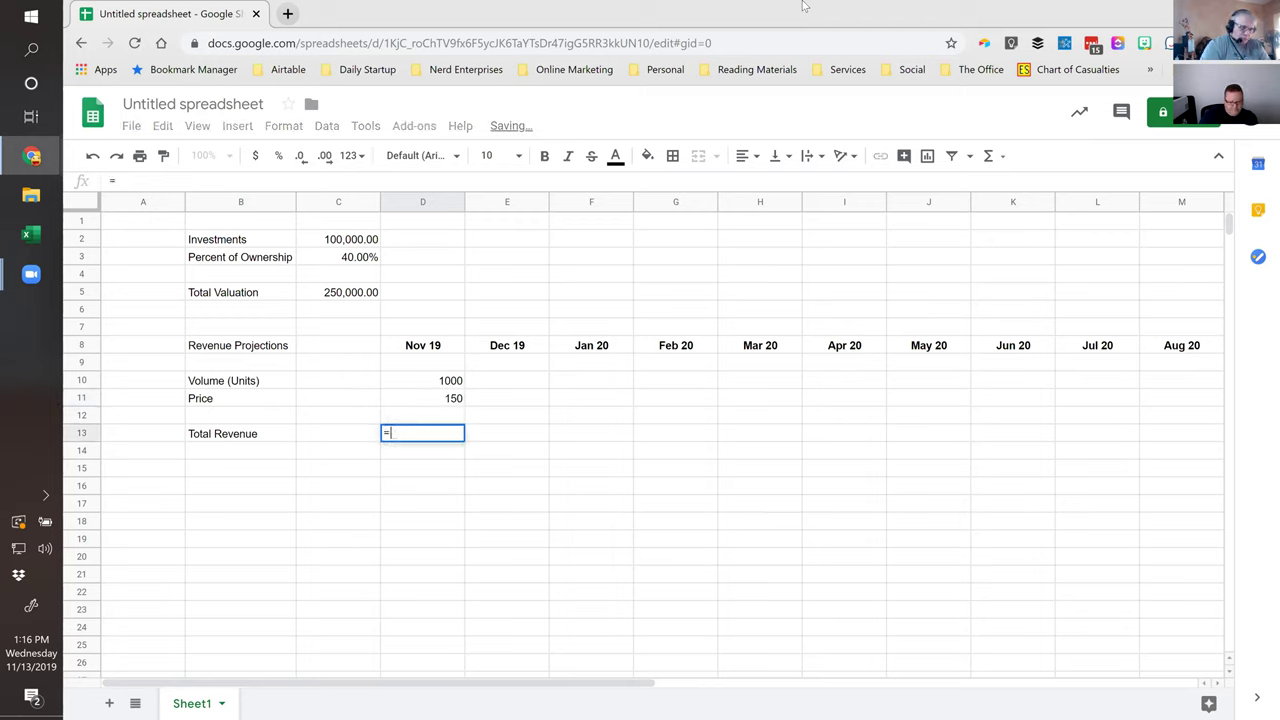
{"action": "key", "text": "Up"}
{"action": "key", "text": "Up"}
{"action": "key", "text": "Up"}
{"action": "type", "text": "*"}
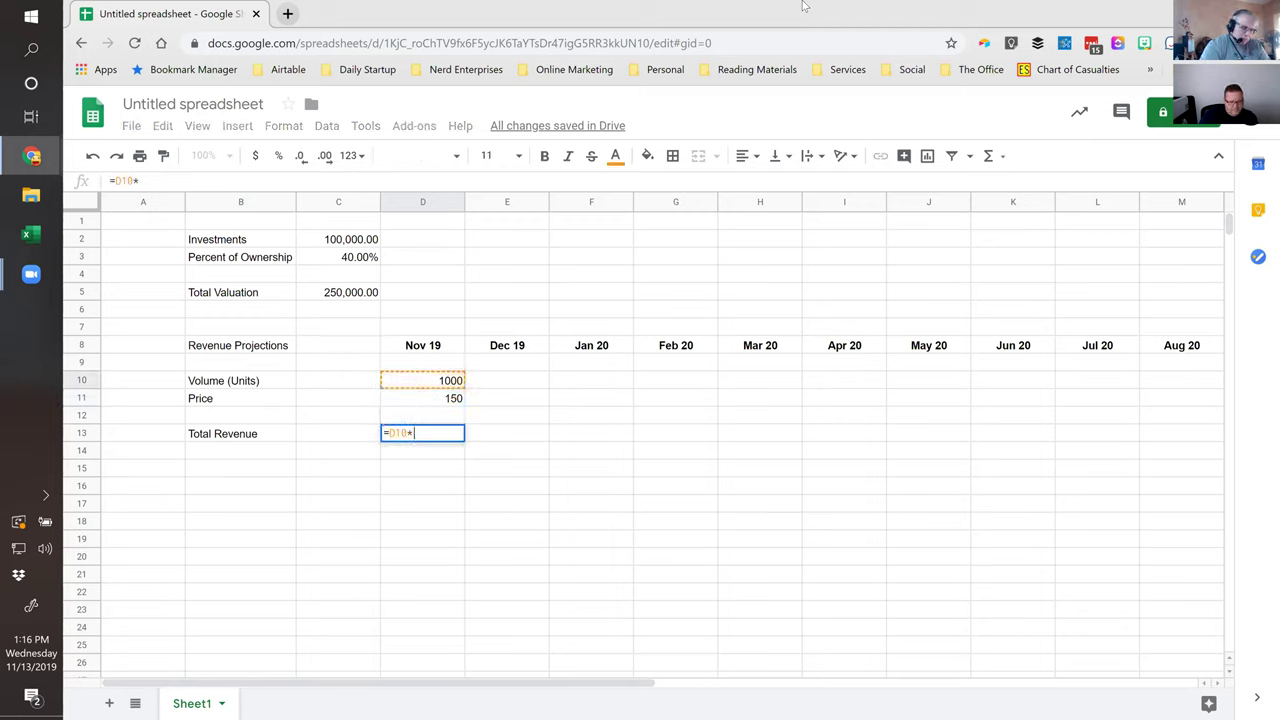
{"action": "key", "text": "Up"}
{"action": "key", "text": "Up"}
{"action": "key", "text": "Return"}
{"action": "key", "text": "Up"}
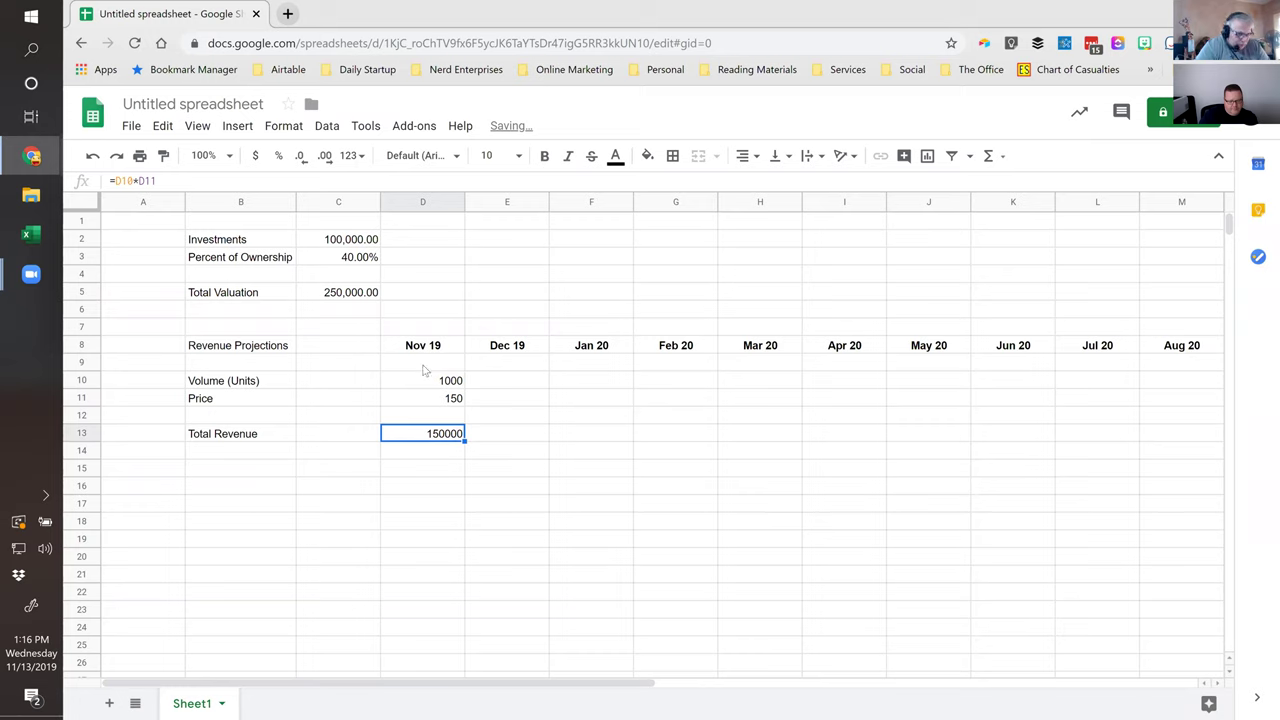
Format the Nov 19 values as Number and copy the revenue formula across row 13 to Aug 20.
{"action": "left_click_drag", "start_coordinate": [422, 363], "coordinate": [423, 521]}
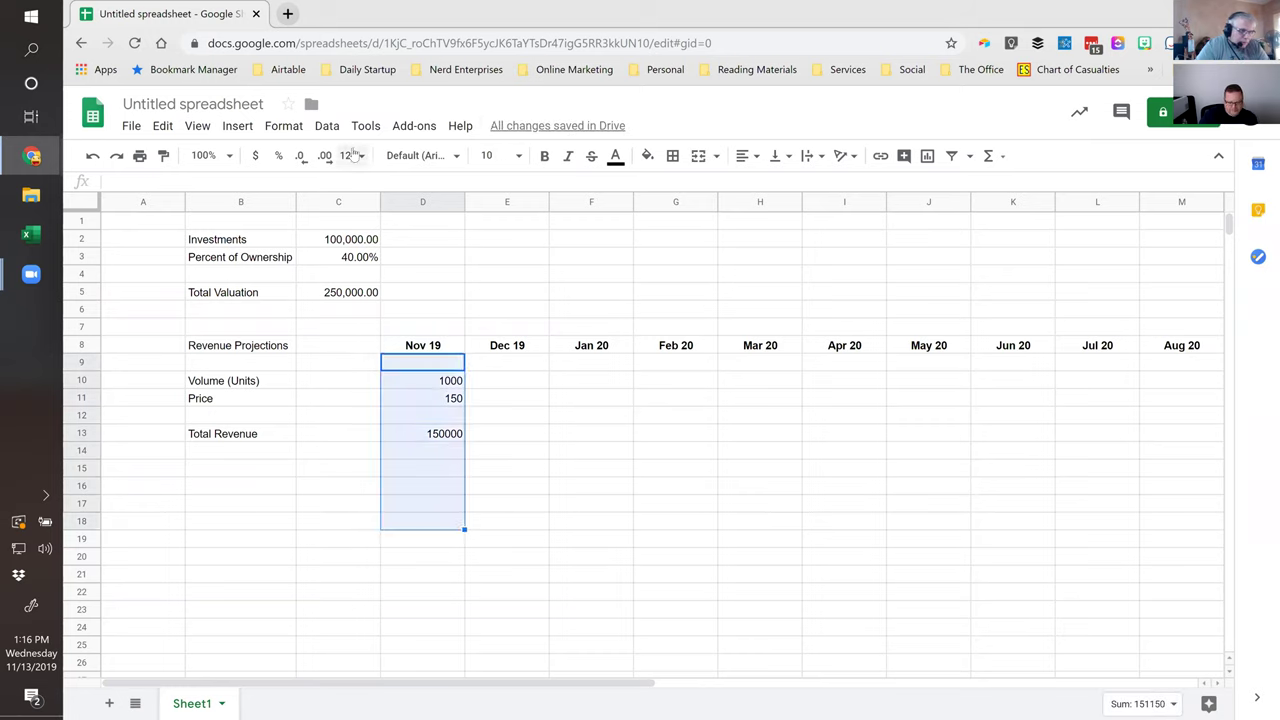
{"action": "left_click", "coordinate": [353, 155]}
{"action": "left_click", "coordinate": [392, 254]}
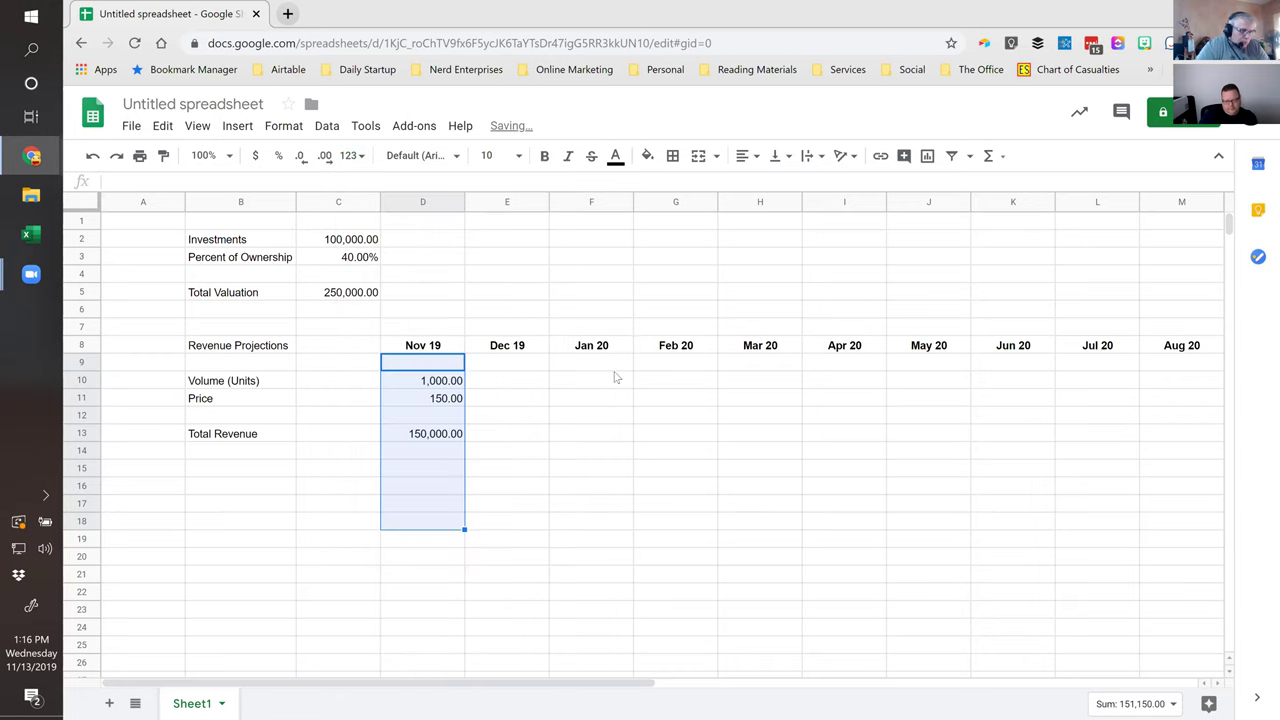
{"action": "left_click", "coordinate": [417, 438]}
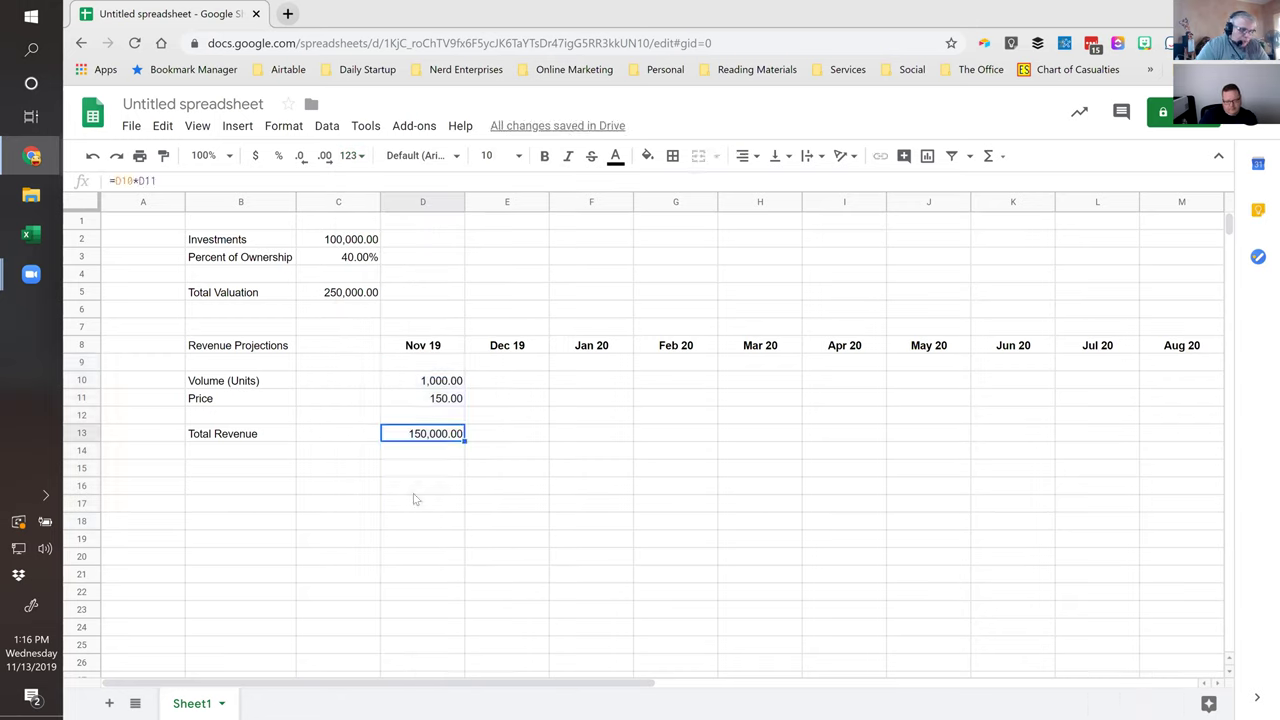
{"action": "key", "text": "ctrl+c"}
{"action": "key", "text": "shift+Right"}
{"action": "key", "text": "shift+Right"}
{"action": "key", "text": "shift+Right"}
{"action": "key", "text": "shift+Right"}
{"action": "key", "text": "shift+Right"}
{"action": "key", "text": "shift+Right"}
{"action": "key", "text": "shift+Right"}
{"action": "key", "text": "shift+Right"}
{"action": "key", "text": "shift+Right"}
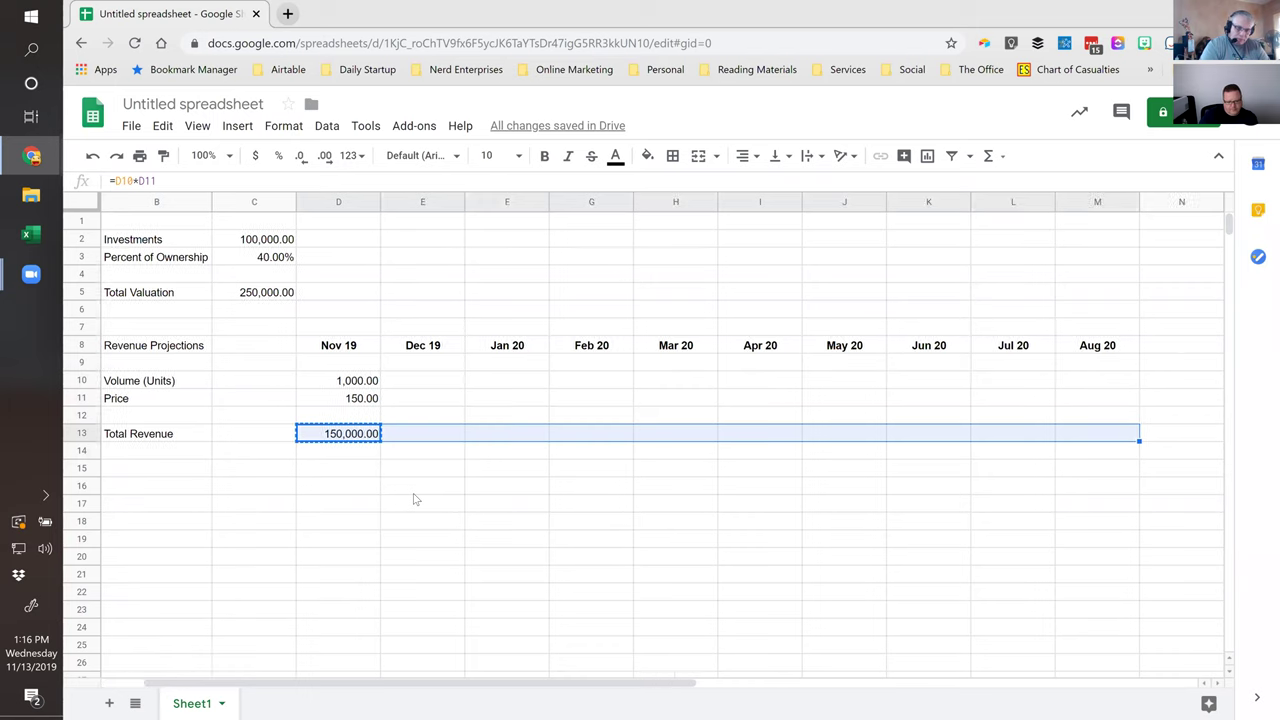
{"action": "key", "text": "ctrl+v"}
Start the Dec 19 volume formula in E10 referencing D10.
{"action": "key", "text": "Home"}
{"action": "key", "text": "Up"}
{"action": "key", "text": "Up"}
{"action": "key", "text": "Up"}
{"action": "key", "text": "Right"}
{"action": "key", "text": "Up"}
{"action": "key", "text": "Right"}
{"action": "key", "text": "Right"}
{"action": "key", "text": "Down"}
{"action": "key", "text": "Right"}
{"action": "key", "text": "Down"}
{"action": "key", "text": "Up"}
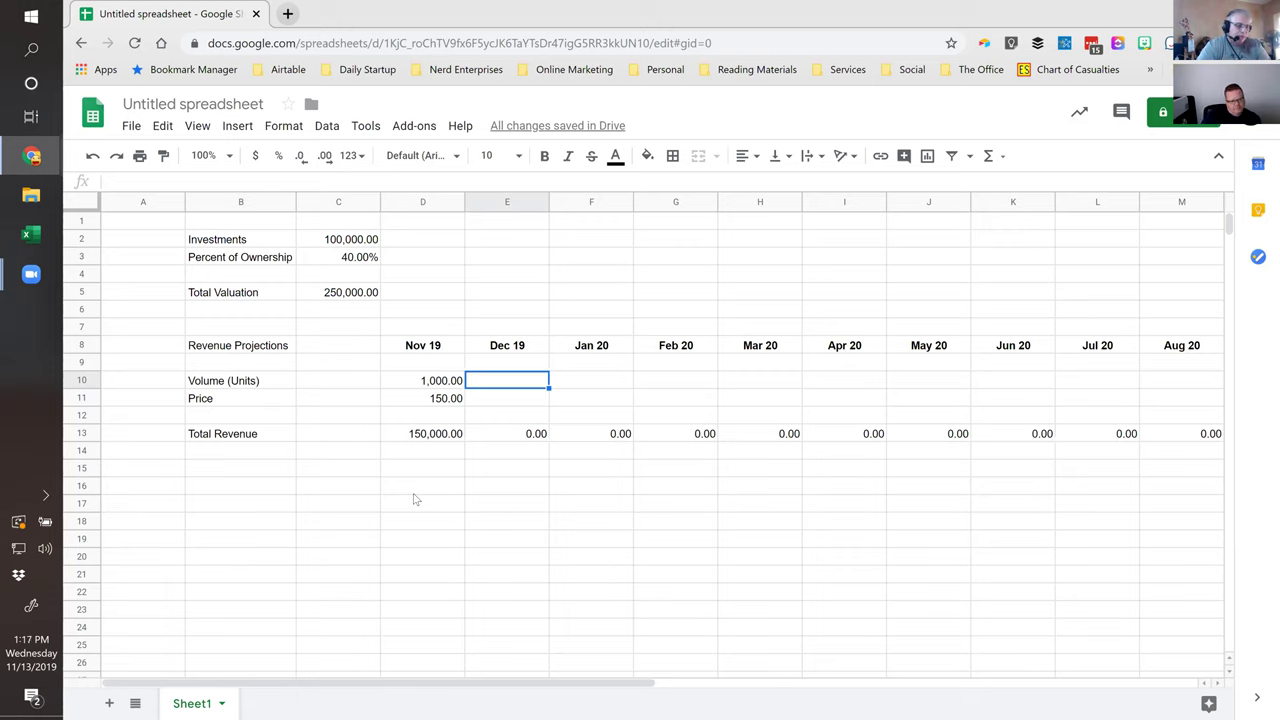
{"action": "type", "text": "=D10"}
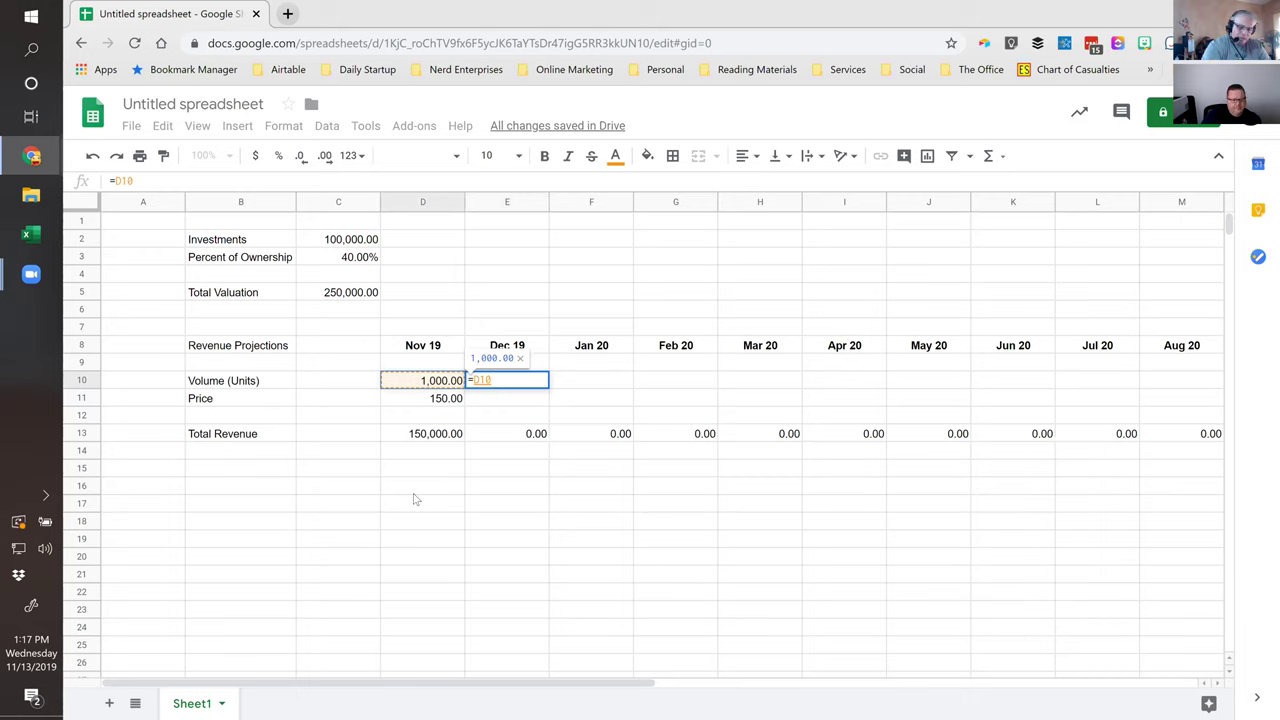
Complete the Dec 19 volume formula =D10*1.05 and format it as Number.
{"action": "type", "text": "*1.05"}
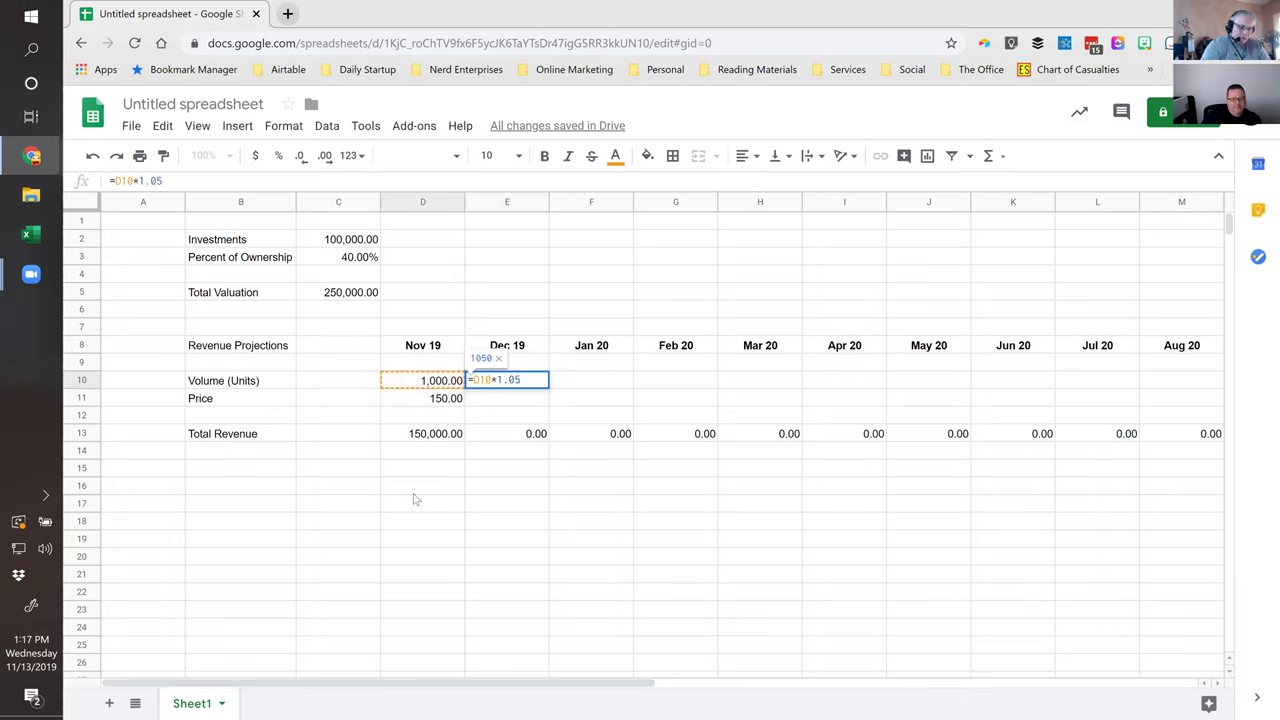
{"action": "key", "text": "Return"}
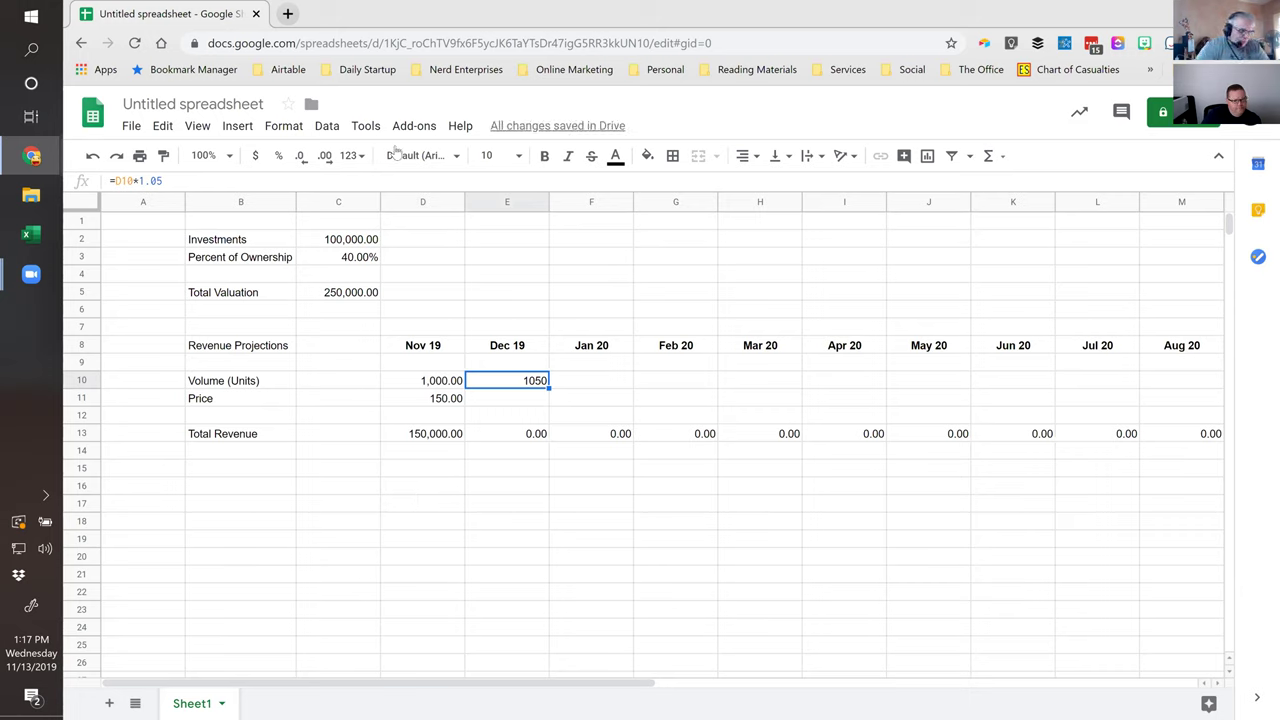
{"action": "left_click", "coordinate": [357, 157]}
{"action": "left_click", "coordinate": [415, 250]}
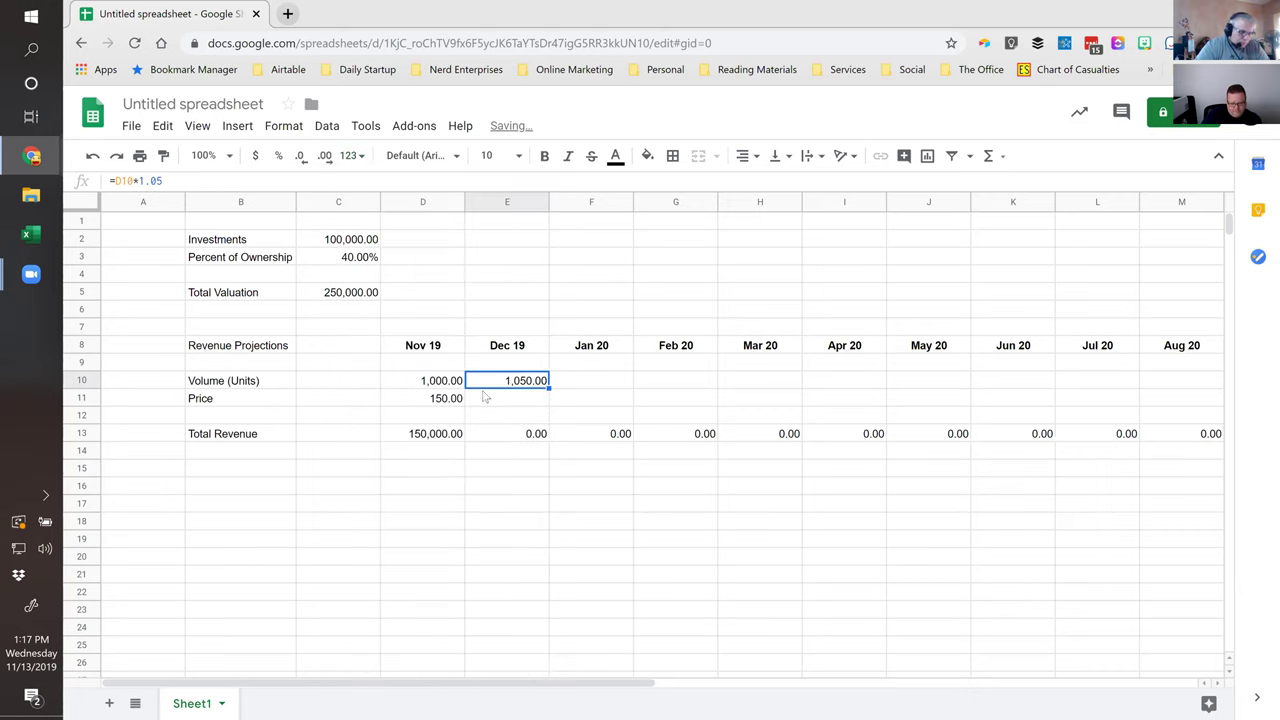
Set Dec 19 price to =D11 and copy it across the Price row to Aug 20.
{"action": "left_click", "coordinate": [447, 400]}
{"action": "key", "text": "ctrl+c"}
{"action": "left_click", "coordinate": [501, 400]}
{"action": "key", "text": "ctrl+v"}
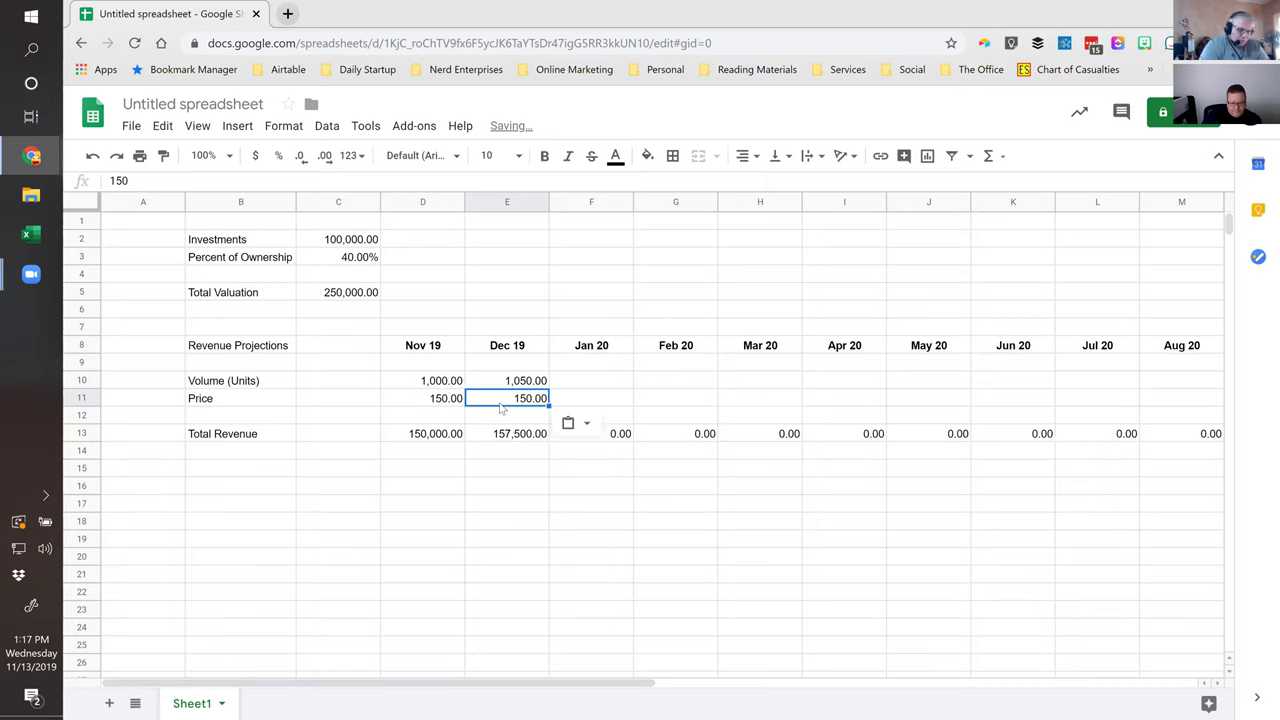
{"action": "type", "text": "=D11"}
{"action": "key", "text": "Return"}
{"action": "left_click", "coordinate": [501, 400]}
{"action": "key", "text": "ctrl+c"}
{"action": "key", "text": "shift+Right"}
{"action": "key", "text": "shift+Right"}
{"action": "key", "text": "shift+Right"}
{"action": "key", "text": "shift+Right"}
{"action": "key", "text": "shift+Right"}
{"action": "key", "text": "shift+Right"}
{"action": "key", "text": "shift+Right"}
{"action": "key", "text": "shift+Right"}
{"action": "key", "text": "shift+Right"}
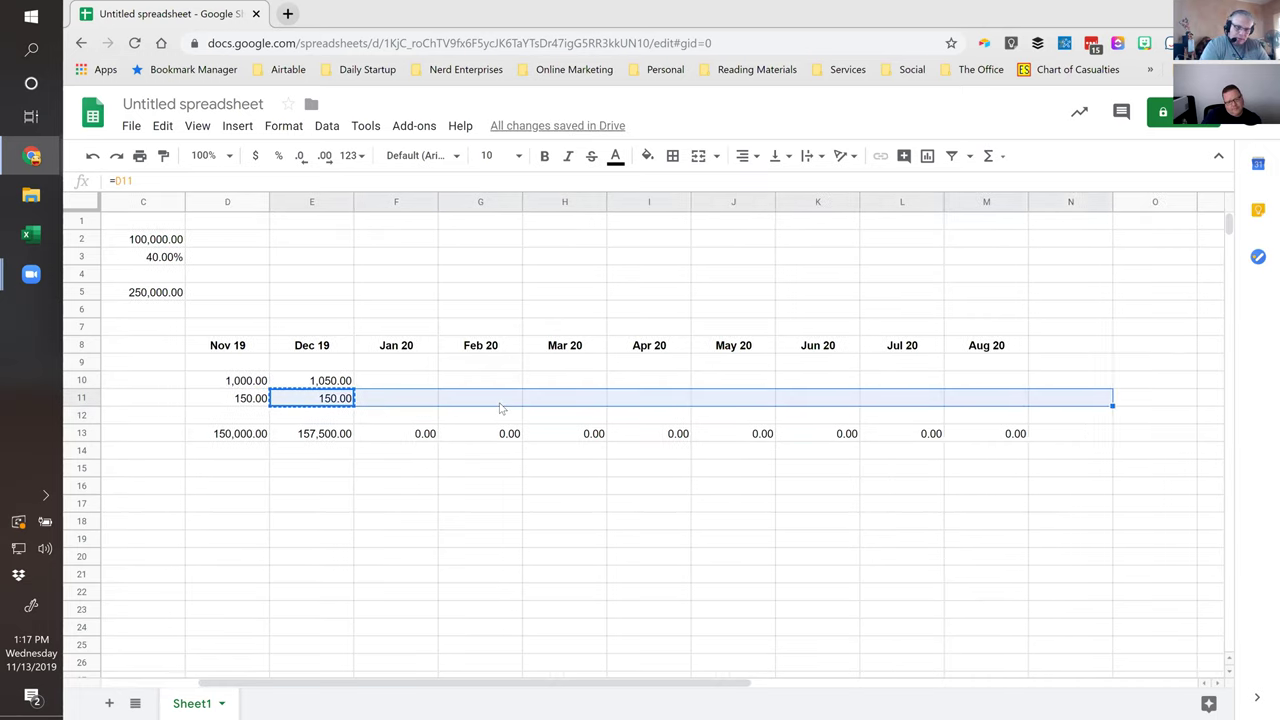
{"action": "key", "text": "shift+Left"}
{"action": "key", "text": "ctrl+v"}
Copy the 5% volume growth formula across row 10 through Aug 20 and check it.
{"action": "key", "text": "Up"}
{"action": "key", "text": "ctrl+c"}
{"action": "key", "text": "shift+Right"}
{"action": "key", "text": "shift+Right"}
{"action": "key", "text": "shift+Right"}
{"action": "key", "text": "shift+Right"}
{"action": "key", "text": "shift+Right"}
{"action": "key", "text": "shift+Right"}
{"action": "key", "text": "shift+Right"}
{"action": "key", "text": "shift+Right"}
{"action": "key", "text": "ctrl+v"}
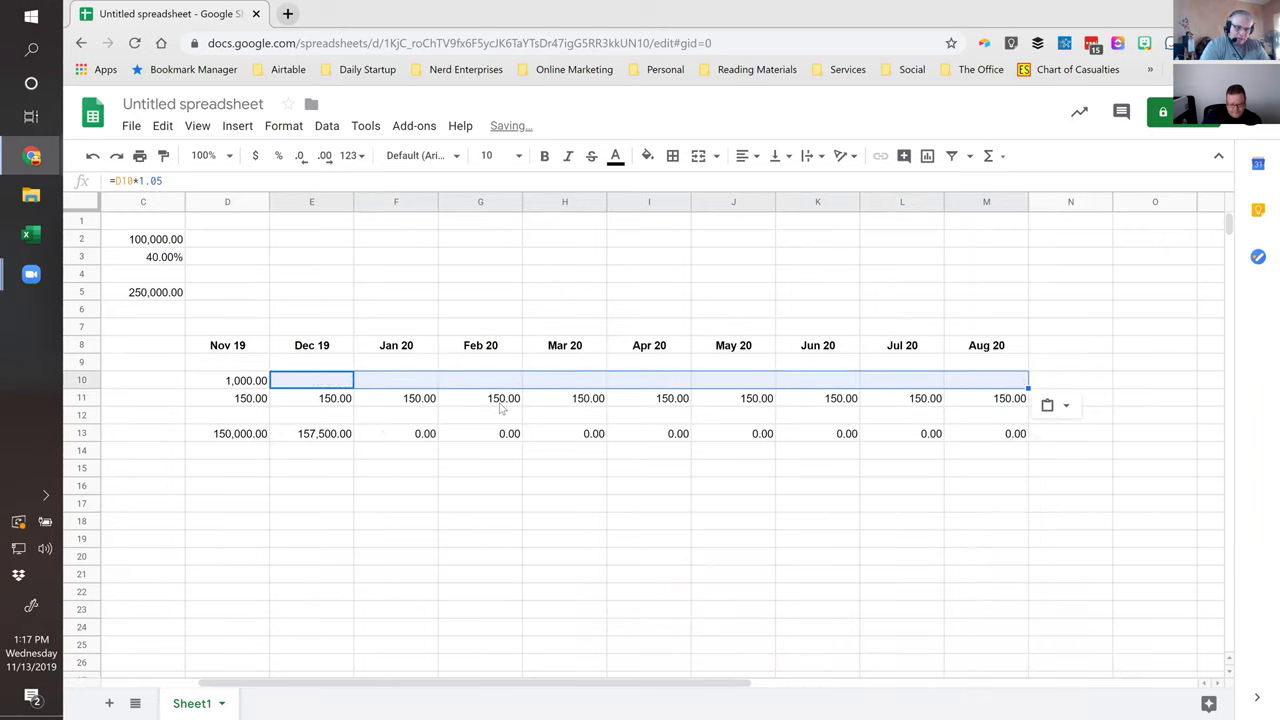
{"action": "key", "text": "shift+Left"}
{"action": "key", "text": "shift+Left"}
{"action": "key", "text": "shift+Left"}
{"action": "key", "text": "shift+Left"}
{"action": "key", "text": "shift+Left"}
{"action": "key", "text": "shift+Left"}
{"action": "key", "text": "shift+Left"}
{"action": "key", "text": "shift+Left"}
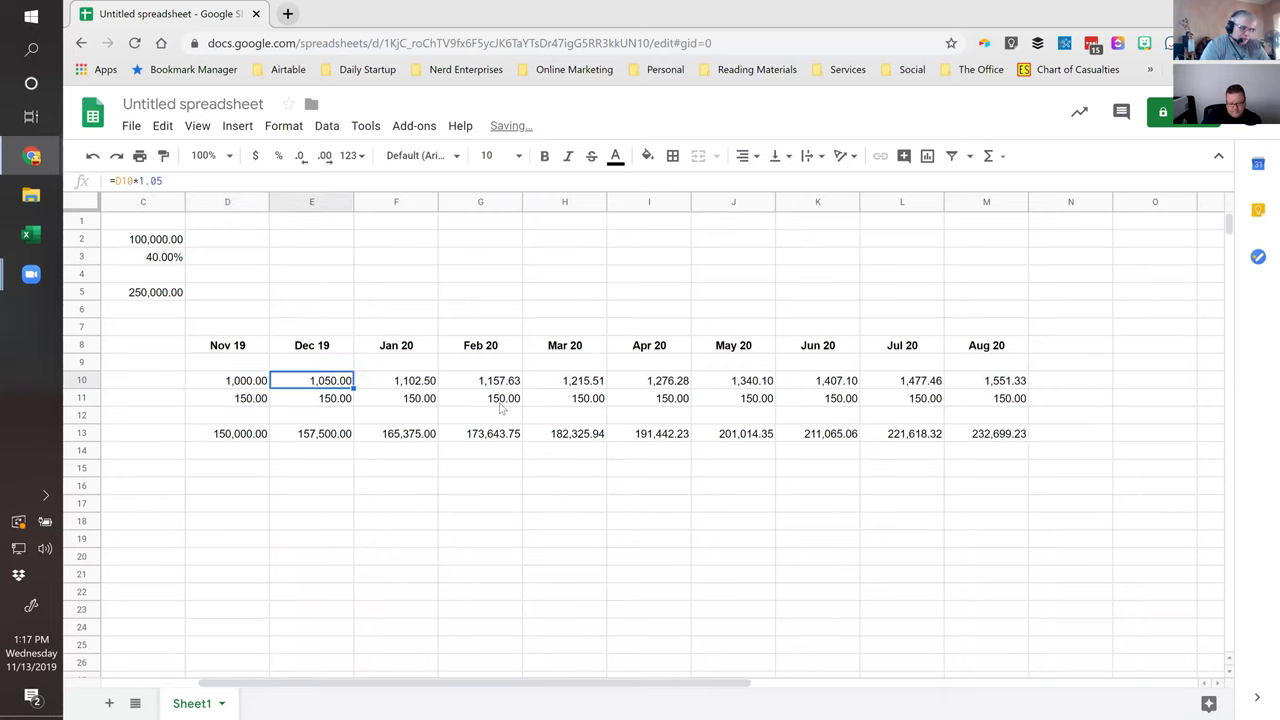
{"action": "key", "text": "Left"}
{"action": "key", "text": "Left"}
{"action": "key", "text": "Right"}
{"action": "key", "text": "Right"}
{"action": "key", "text": "Right"}
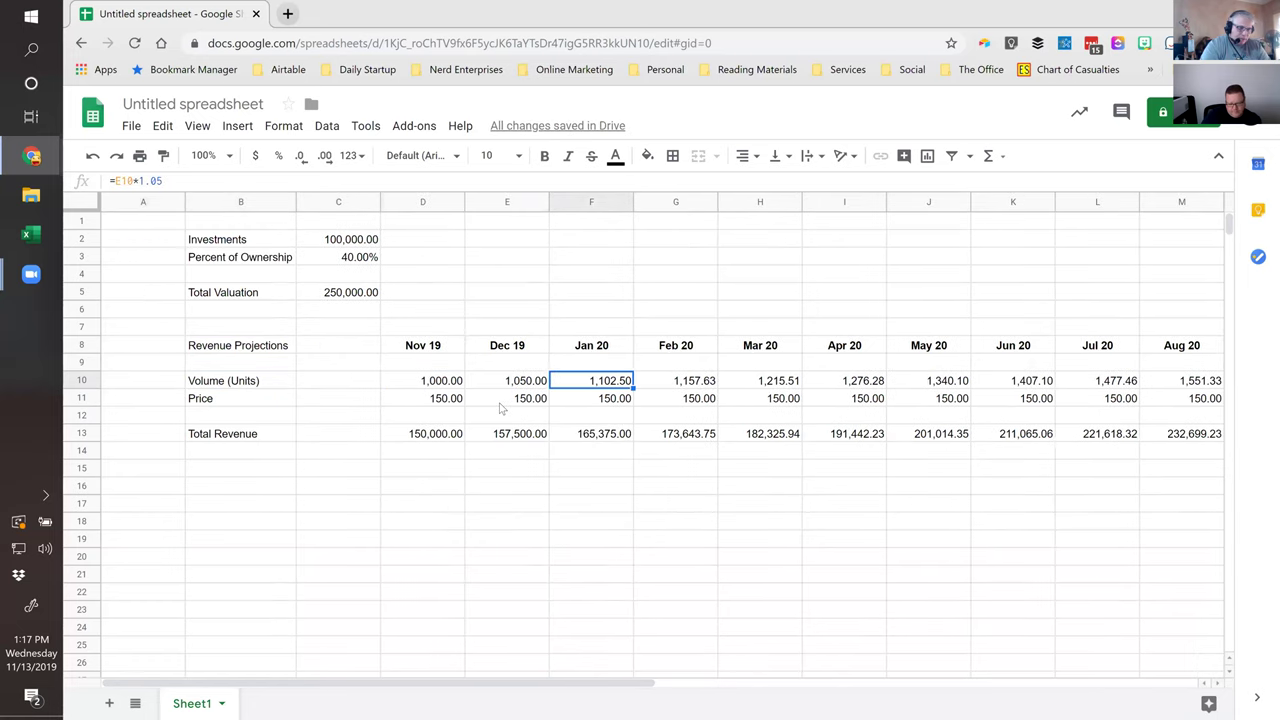
{"action": "key", "text": "Left"}
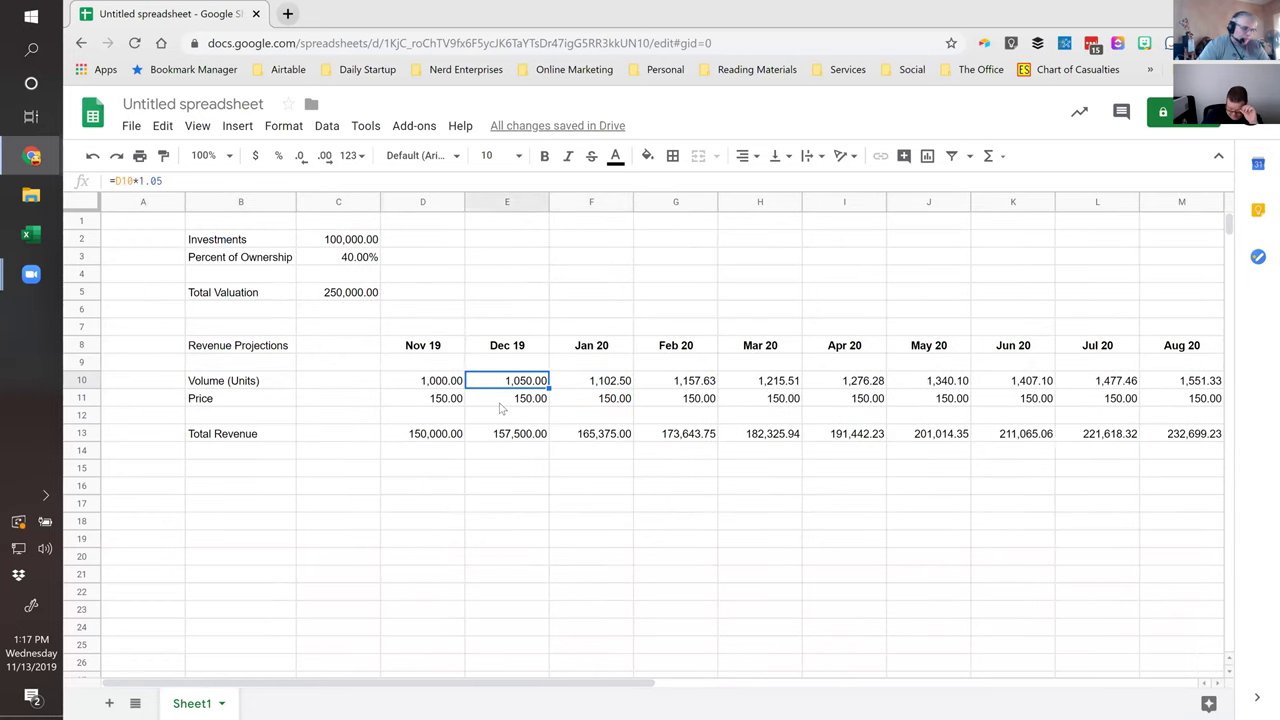
{"action": "left_click", "coordinate": [116, 181]}
Change the volume formula to =round(D10*1.05,0) and fill it across the months.
{"action": "type", "text": "round"}
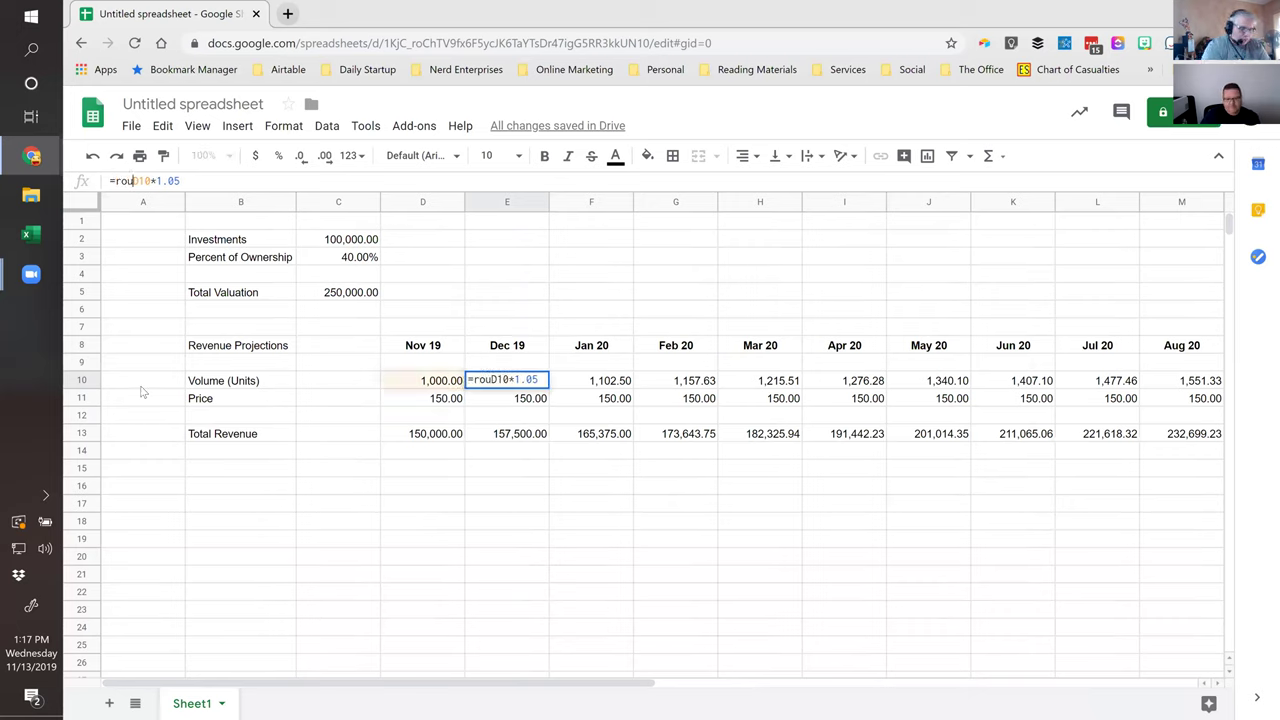
{"action": "type", "text": "(D10*1.05"}
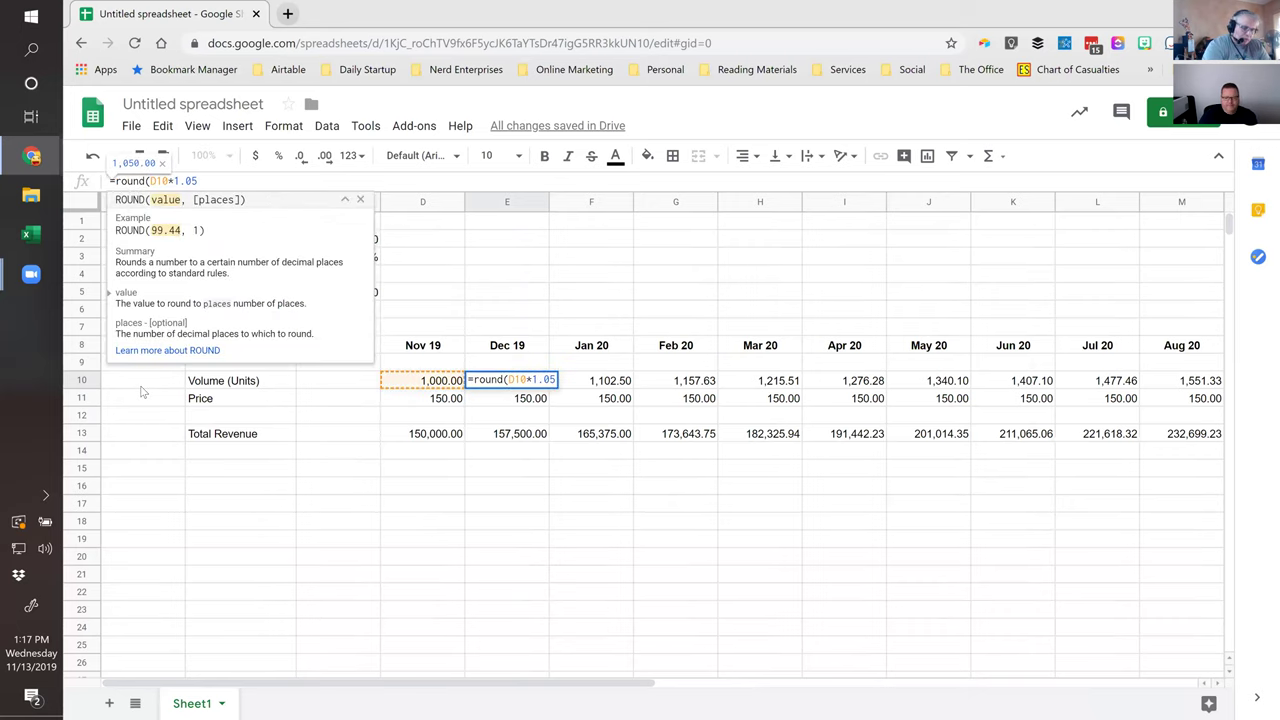
{"action": "type", "text": ",0)"}
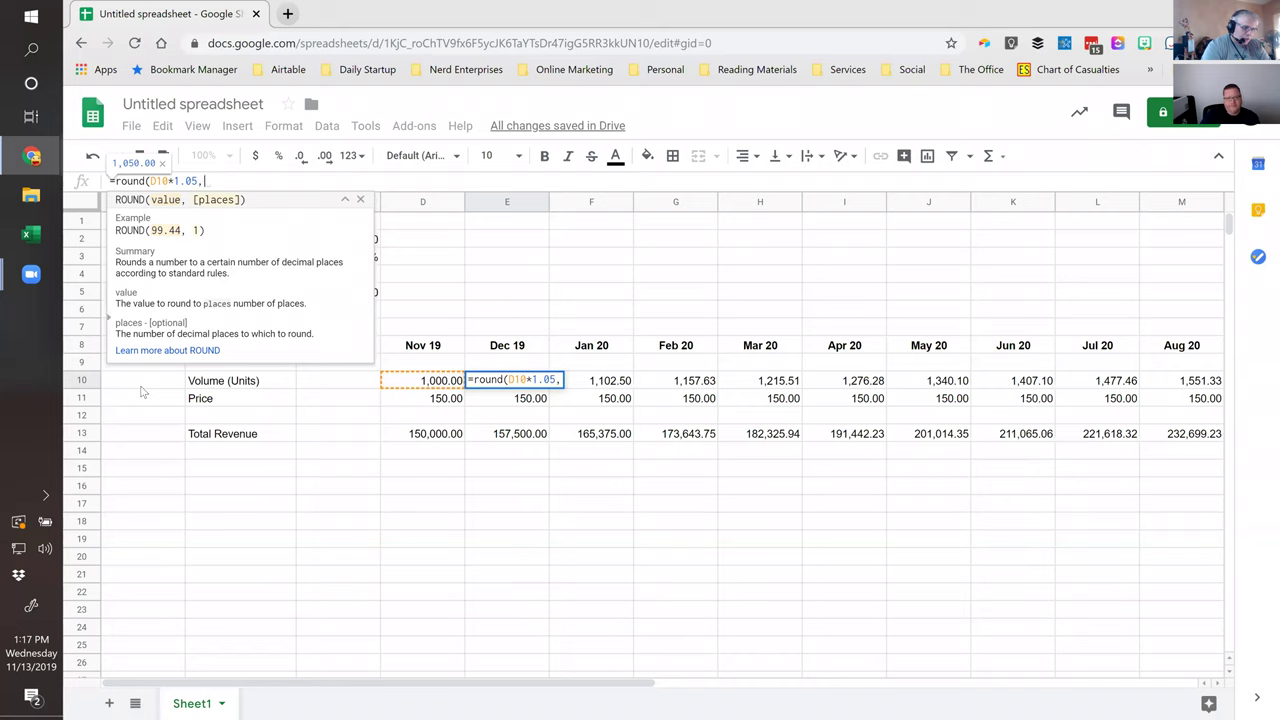
{"action": "key", "text": "Return"}
{"action": "key", "text": "Up"}
{"action": "key", "text": "ctrl+shift+Right"}
{"action": "key", "text": "ctrl+r"}
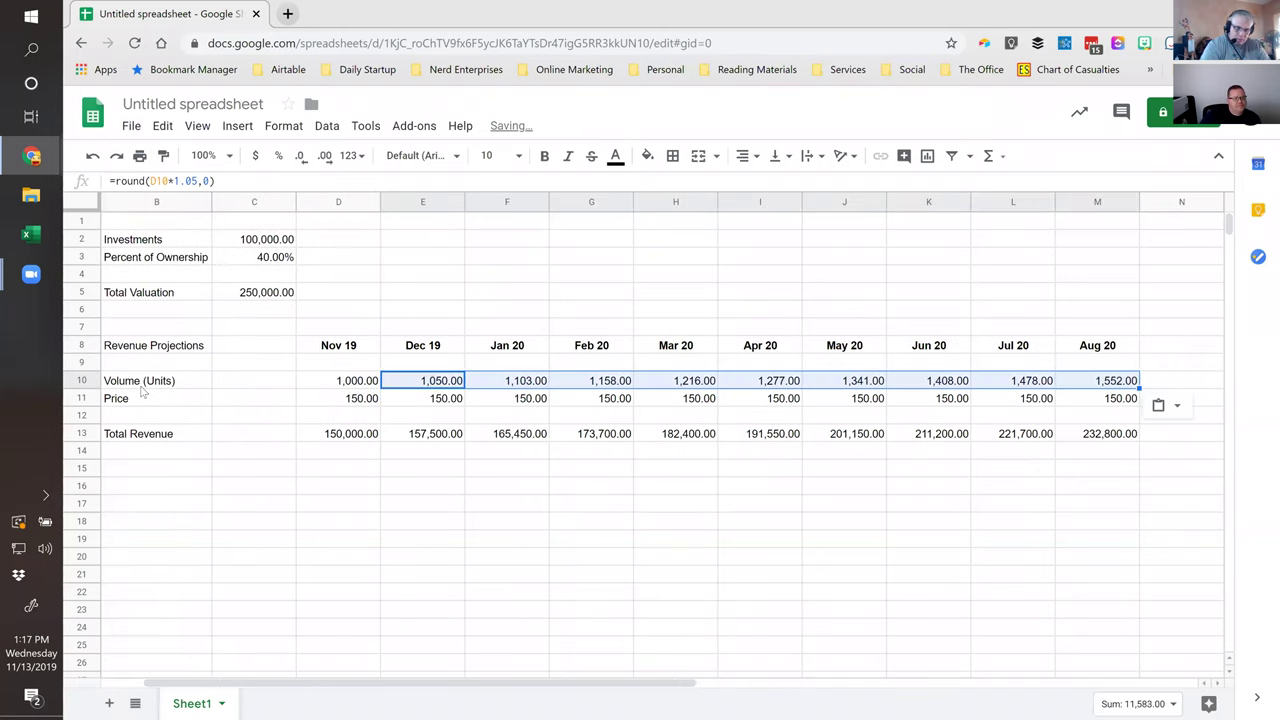
{"action": "key", "text": "Left"}
Remove decimals from the Volume row so it shows whole units, 1,000 to 1,552.
{"action": "key", "text": "ctrl+shift+Right"}
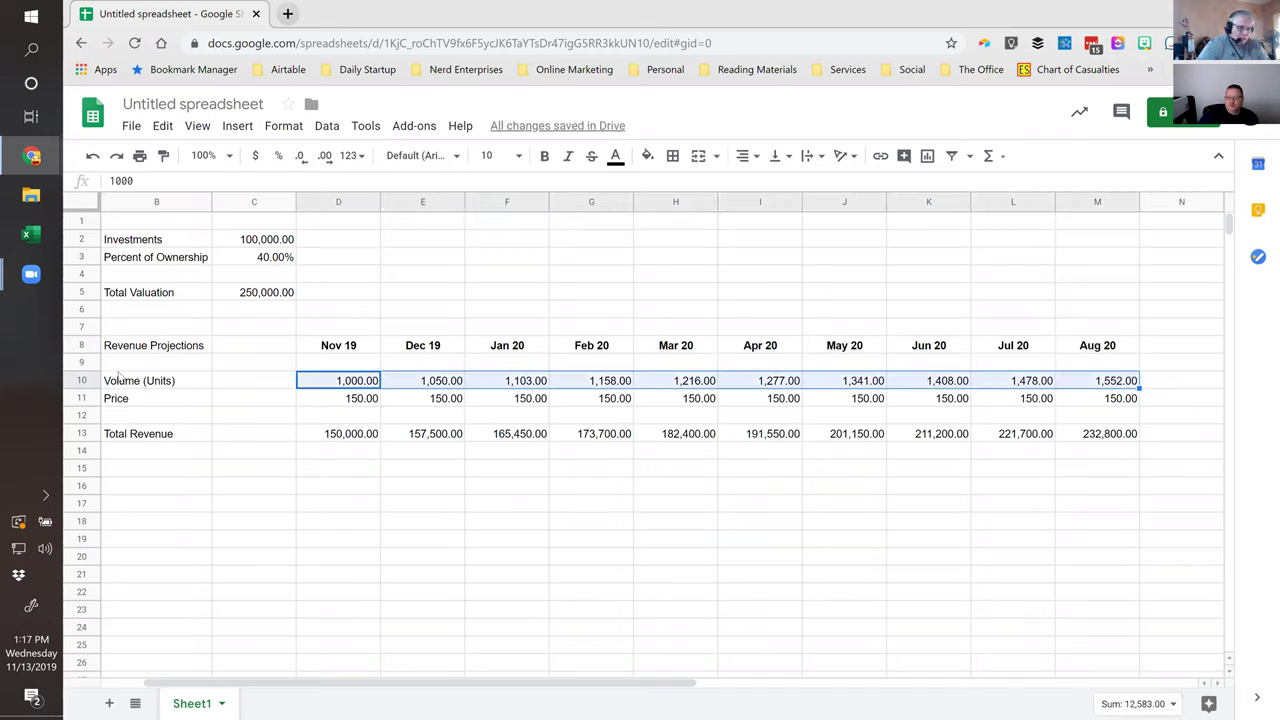
{"action": "left_click", "coordinate": [324, 155]}
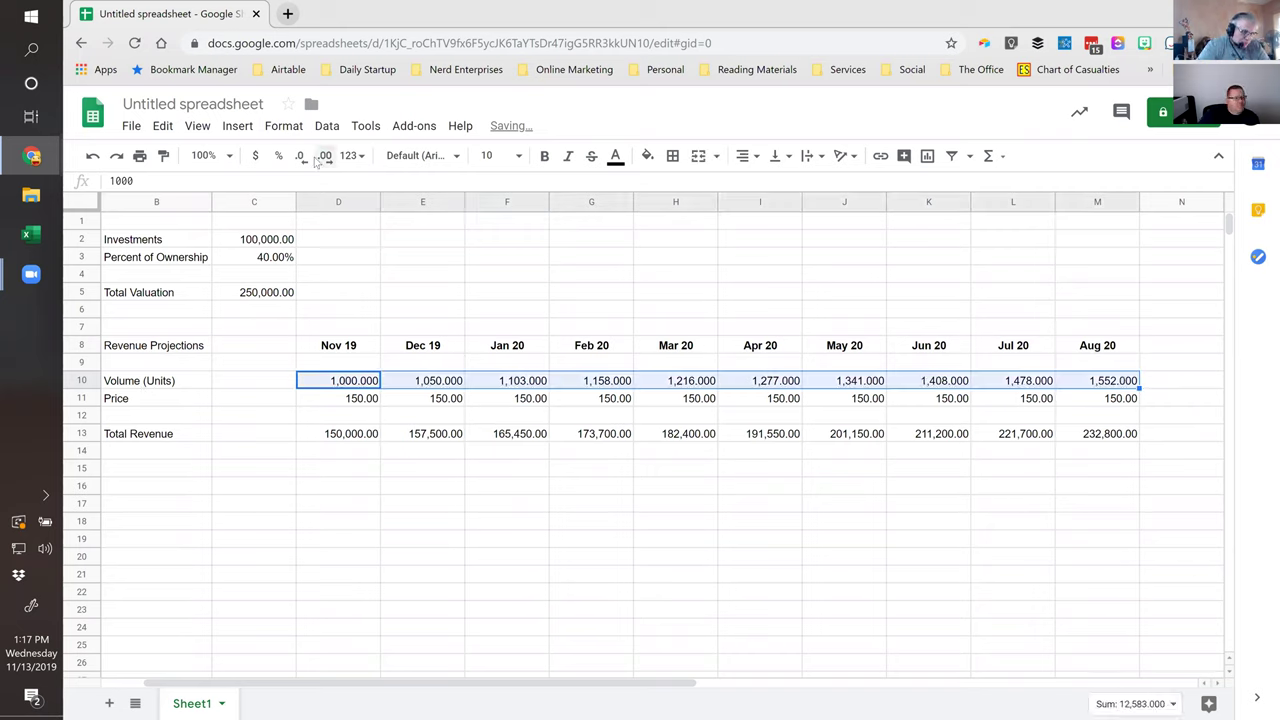
{"action": "left_click", "coordinate": [300, 155]}
{"action": "left_click", "coordinate": [300, 155]}
{"action": "left_click", "coordinate": [302, 156]}
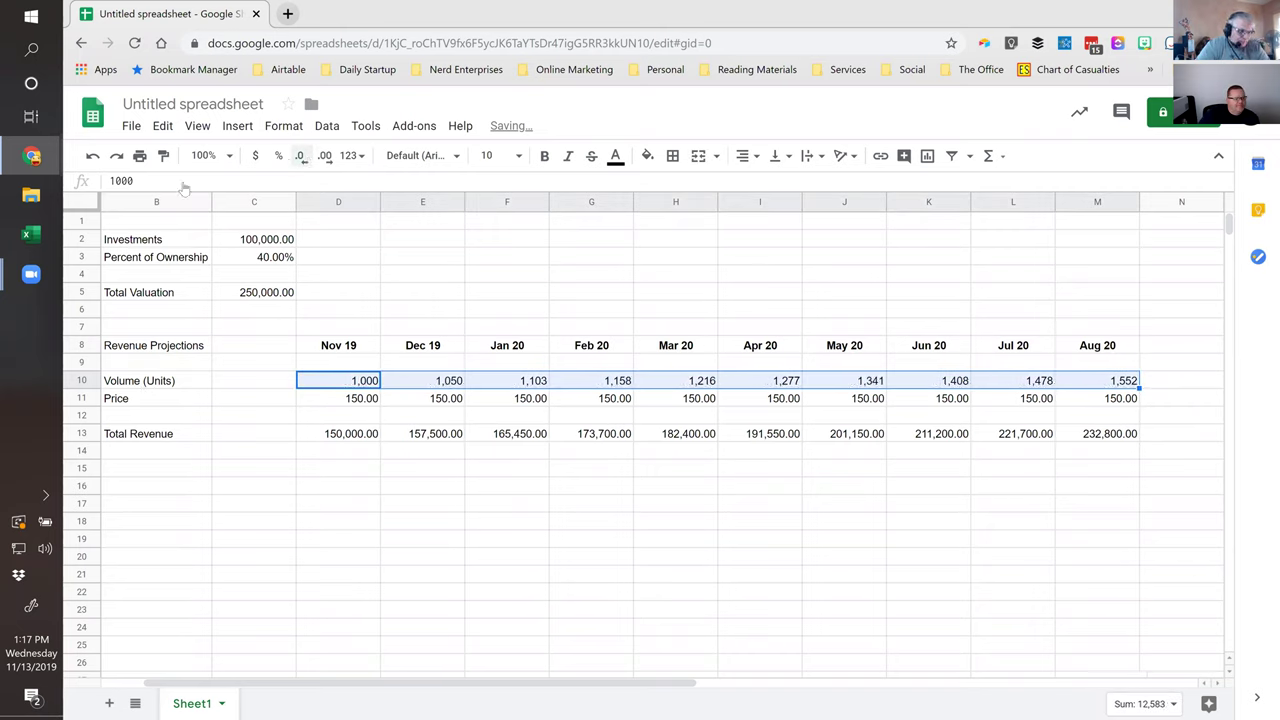
{"action": "left_click", "coordinate": [130, 469]}
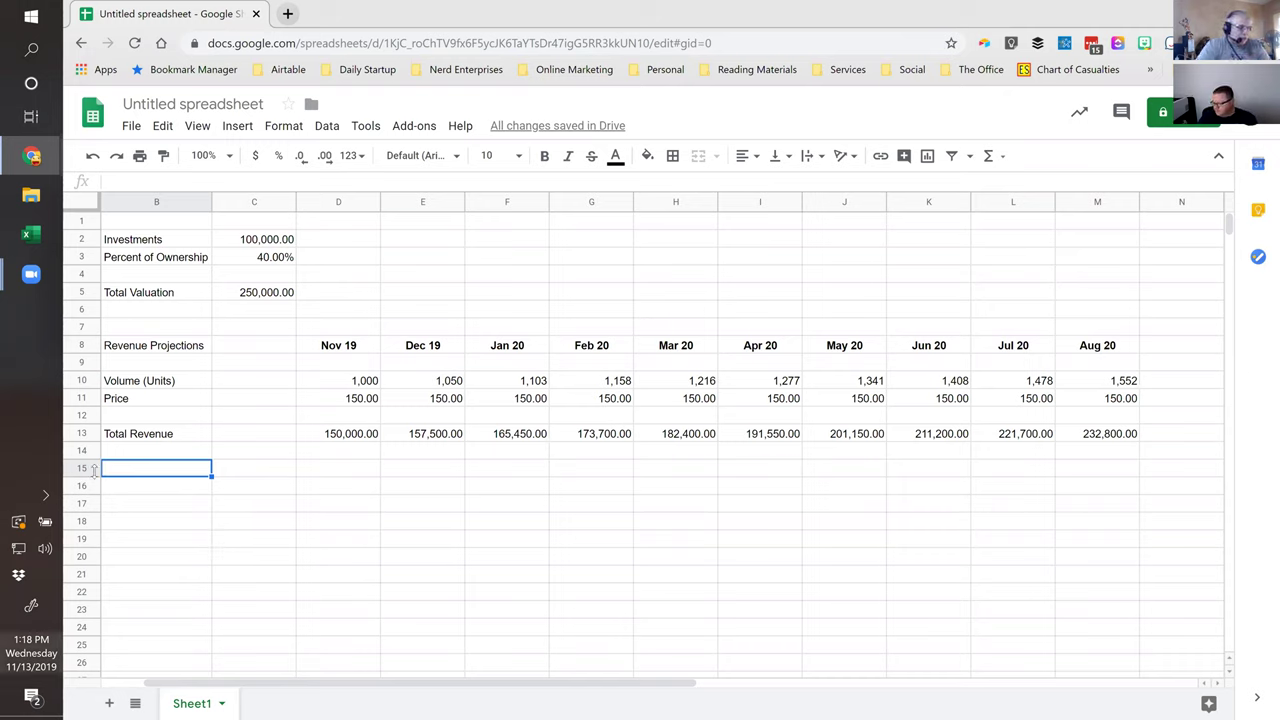
Add a COGS label in column B below Total Revenue.
{"action": "left_click_drag", "start_coordinate": [140, 390], "coordinate": [340, 400]}
{"action": "left_click_drag", "start_coordinate": [993, 472], "coordinate": [1100, 434]}
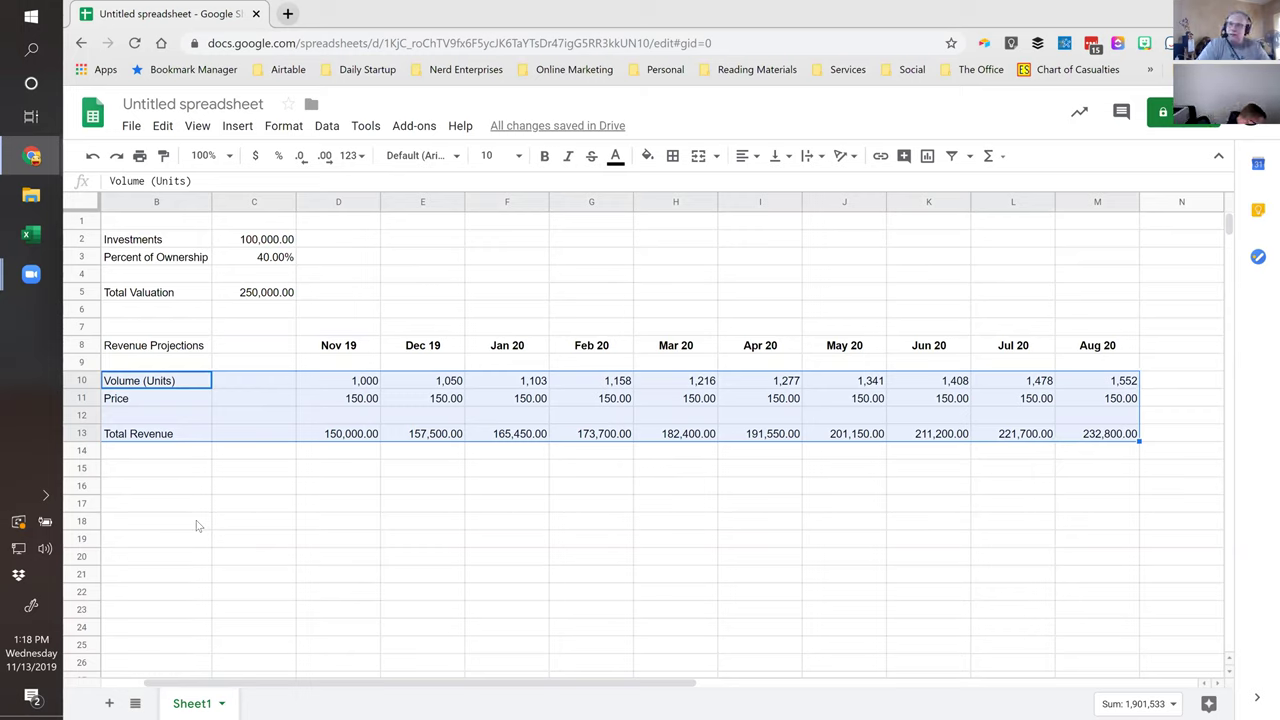
{"action": "left_click", "coordinate": [197, 490]}
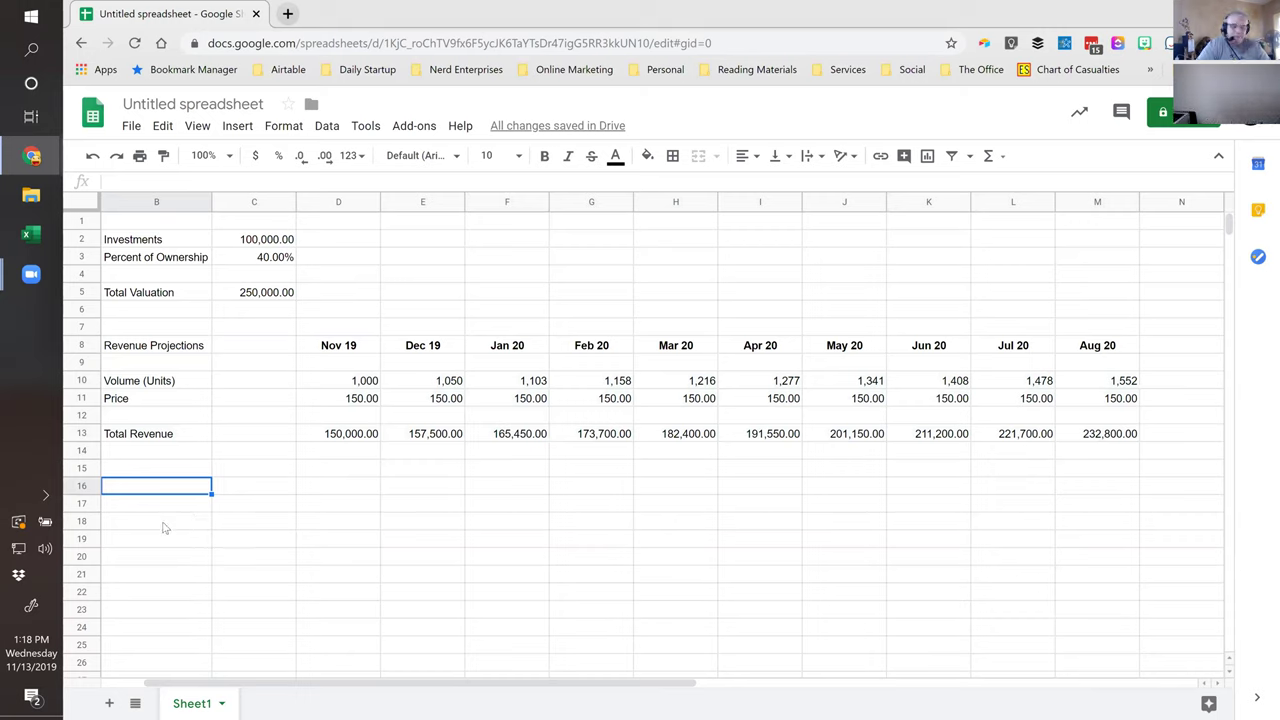
{"action": "type", "text": "COGS"}
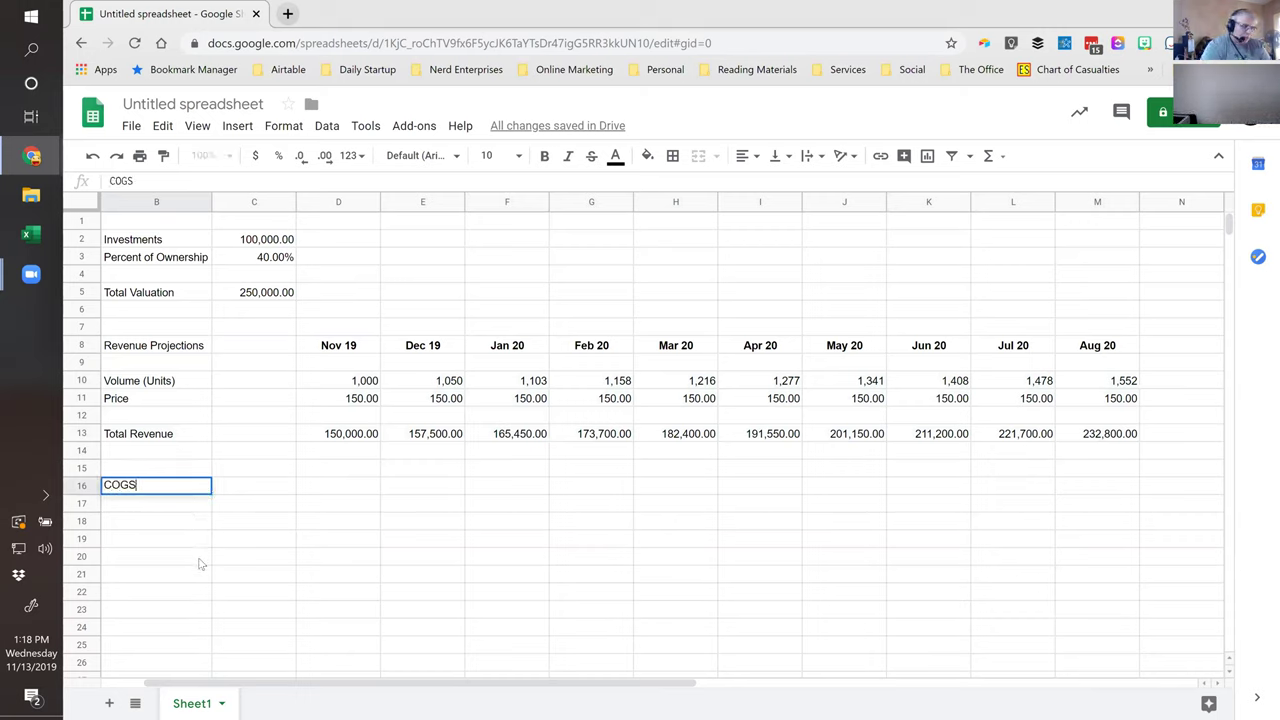
{"action": "key", "text": "Tab"}
Type the Gross Profit label in row 19.
{"action": "key", "text": "Left"}
{"action": "key", "text": "Left"}
{"action": "key", "text": "Down"}
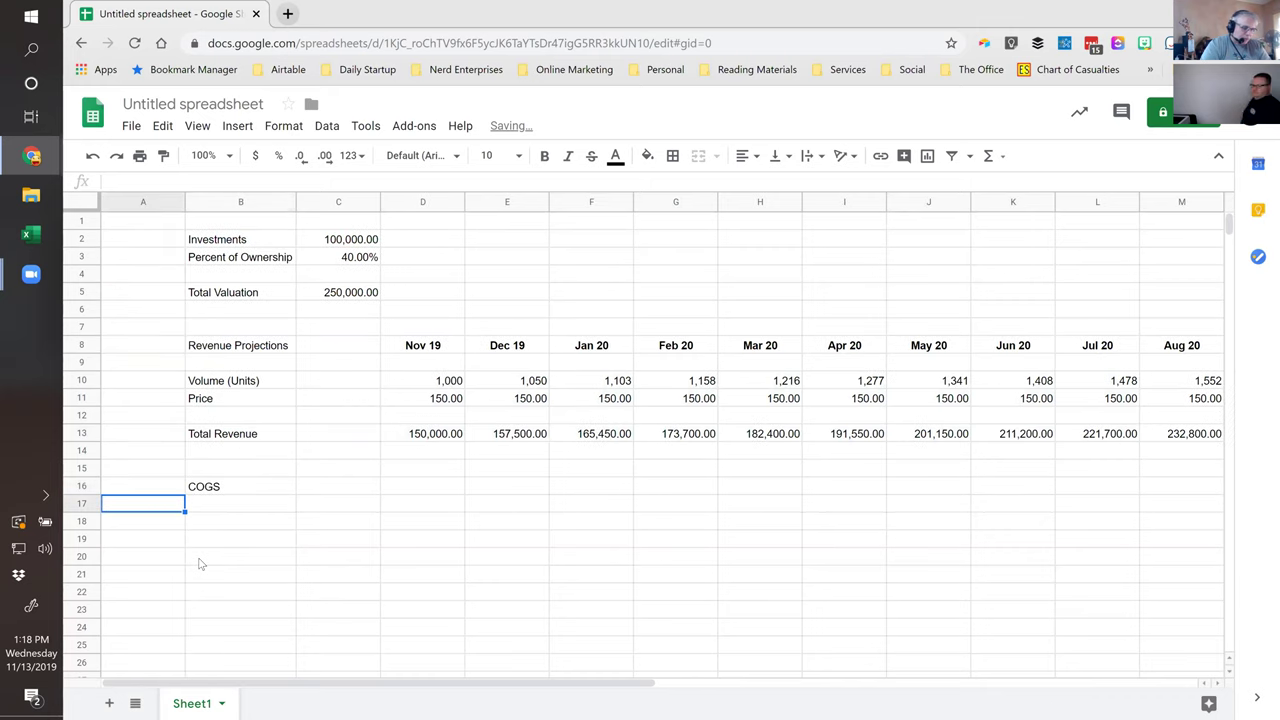
{"action": "key", "text": "Right"}
{"action": "key", "text": "Down"}
{"action": "key", "text": "Down"}
{"action": "type", "text": "Gros"}
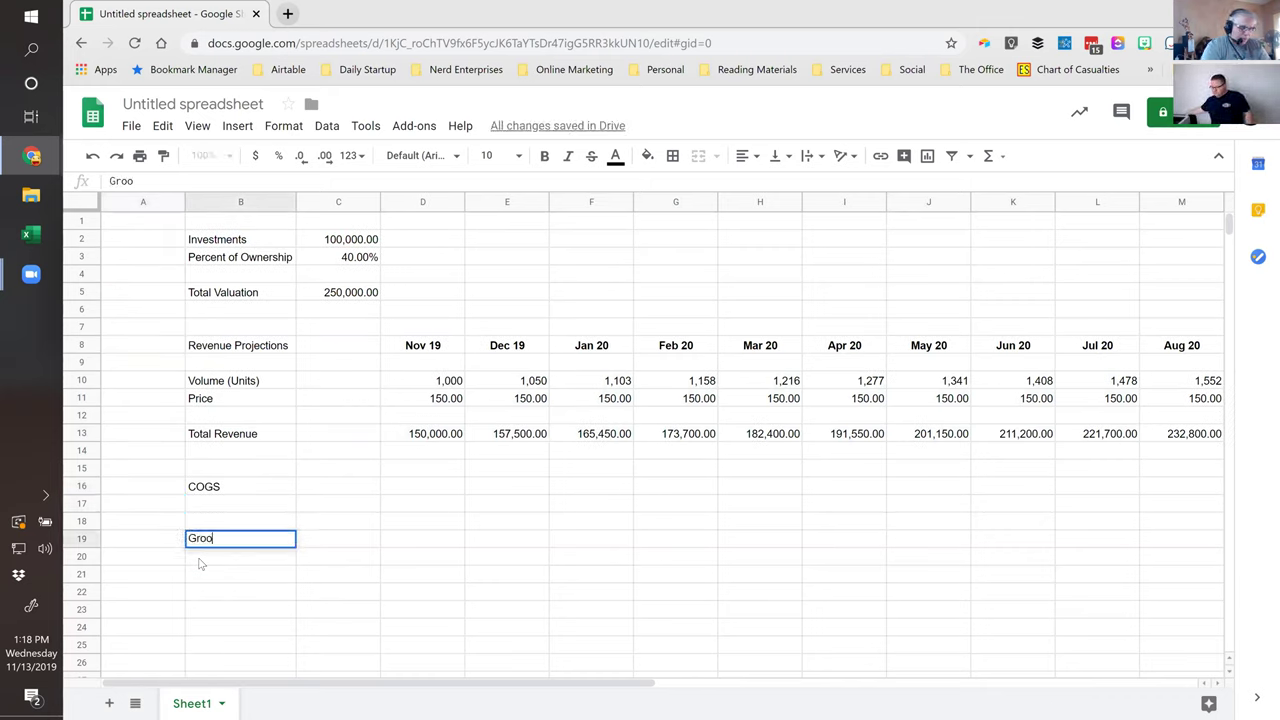
{"action": "type", "text": "s Profit"}
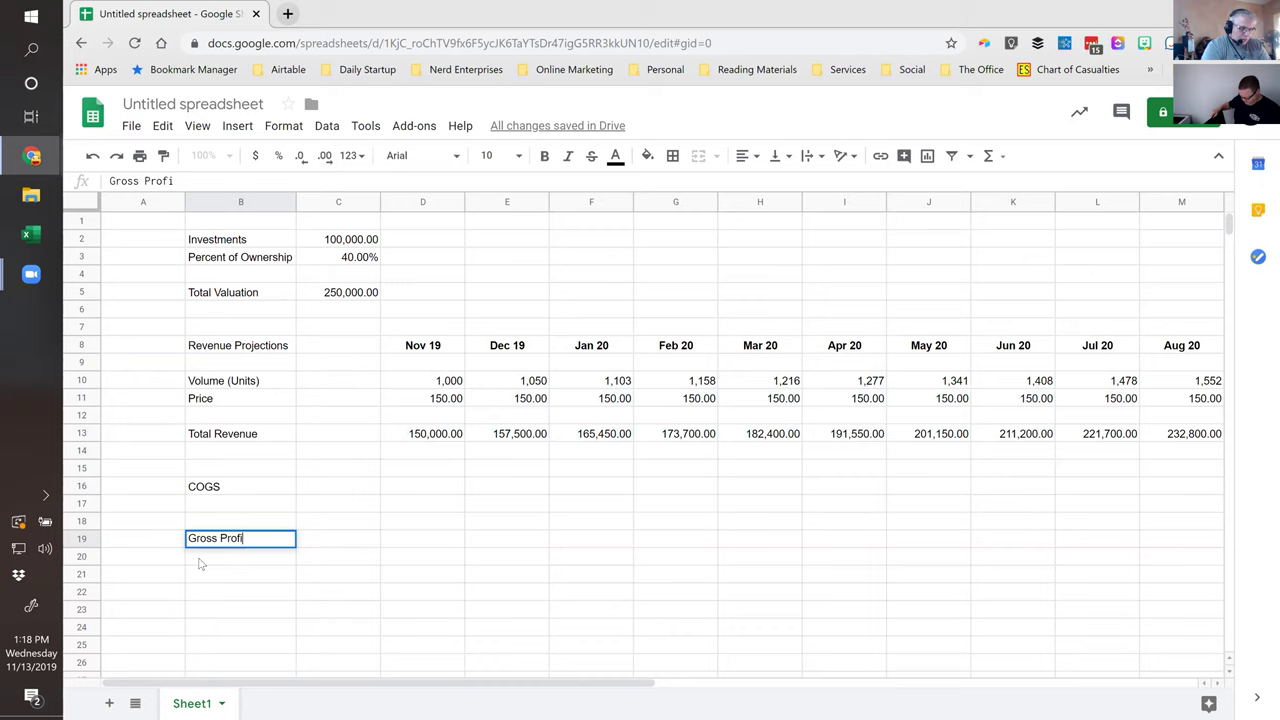
Make Gross Profit equal Total Revenue minus COGS and fill it across all months.
{"action": "key", "text": "Tab"}
{"action": "key", "text": "Right"}
{"action": "type", "text": "="}
{"action": "key", "text": "Up"}
{"action": "key", "text": "Up"}
{"action": "key", "text": "Up"}
{"action": "key", "text": "Up"}
{"action": "key", "text": "Up"}
{"action": "key", "text": "Up"}
{"action": "type", "text": "-"}
{"action": "key", "text": "Up"}
{"action": "key", "text": "Up"}
{"action": "key", "text": "Up"}
{"action": "key", "text": "Return"}
{"action": "key", "text": "ctrl+c"}
{"action": "key", "text": "ctrl+shift+Right"}
{"action": "key", "text": "ctrl+v"}
{"action": "key", "text": "ctrl+shift+Left"}
{"action": "key", "text": "Right"}
{"action": "key", "text": "Right"}
{"action": "key", "text": "Right"}
{"action": "key", "text": "Right"}
{"action": "key", "text": "Right"}
{"action": "key", "text": "Right"}
{"action": "key", "text": "Right"}
{"action": "key", "text": "Right"}
{"action": "key", "text": "Right"}
{"action": "key", "text": "Right"}
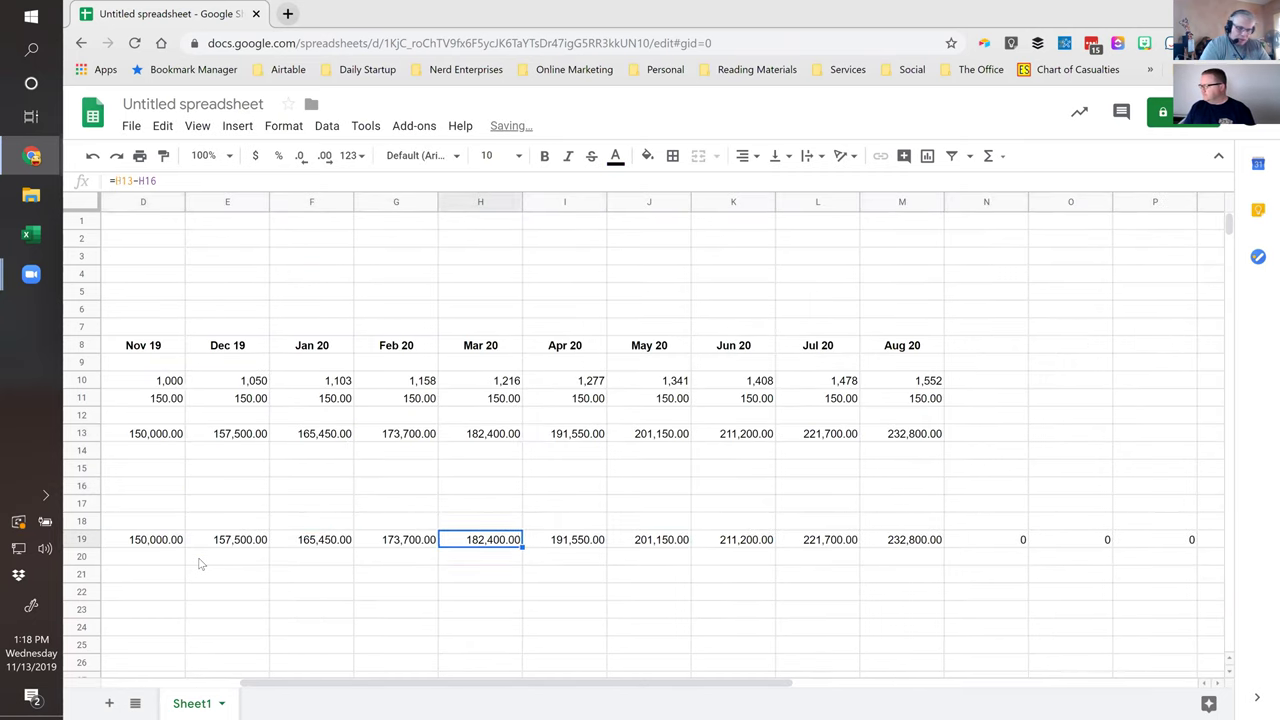
Delete the stray zeros in the Gross Profit row beyond column M.
{"action": "key", "text": "ctrl+shift+Right"}
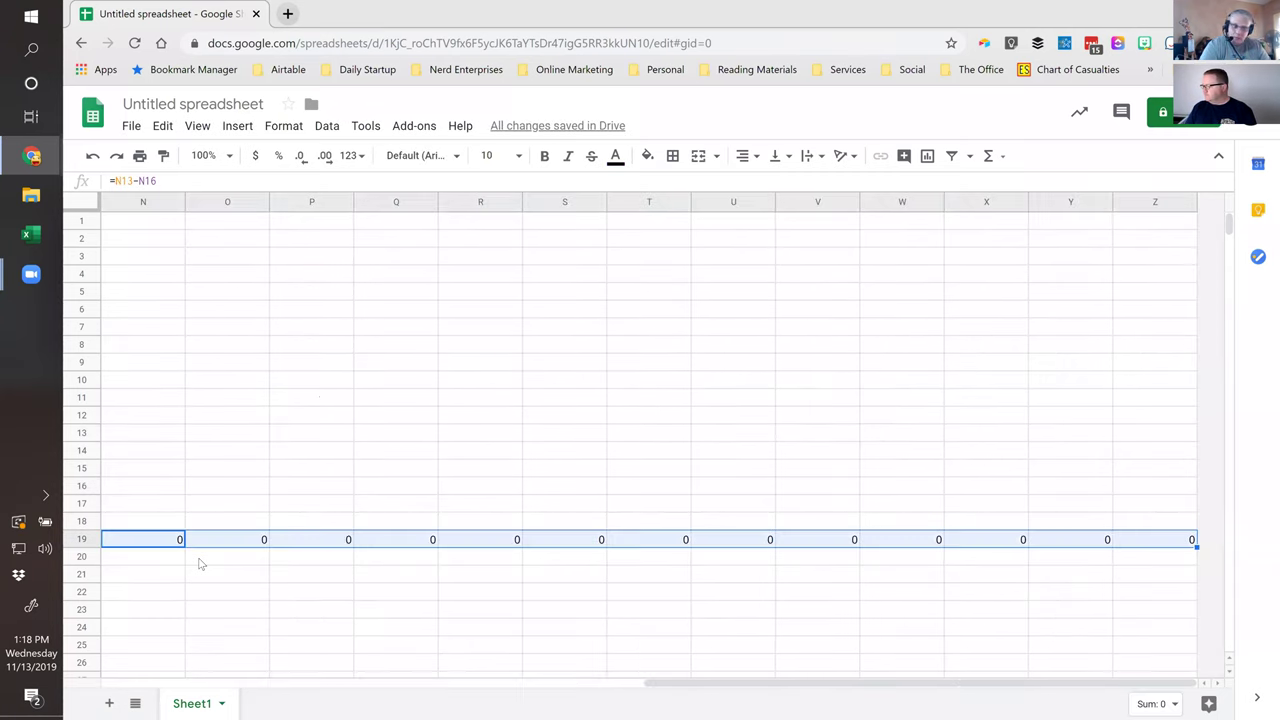
{"action": "key", "text": "Delete"}
{"action": "key", "text": "ctrl+Left"}
{"action": "key", "text": "ctrl+Left"}
{"action": "key", "text": "ctrl+Left"}
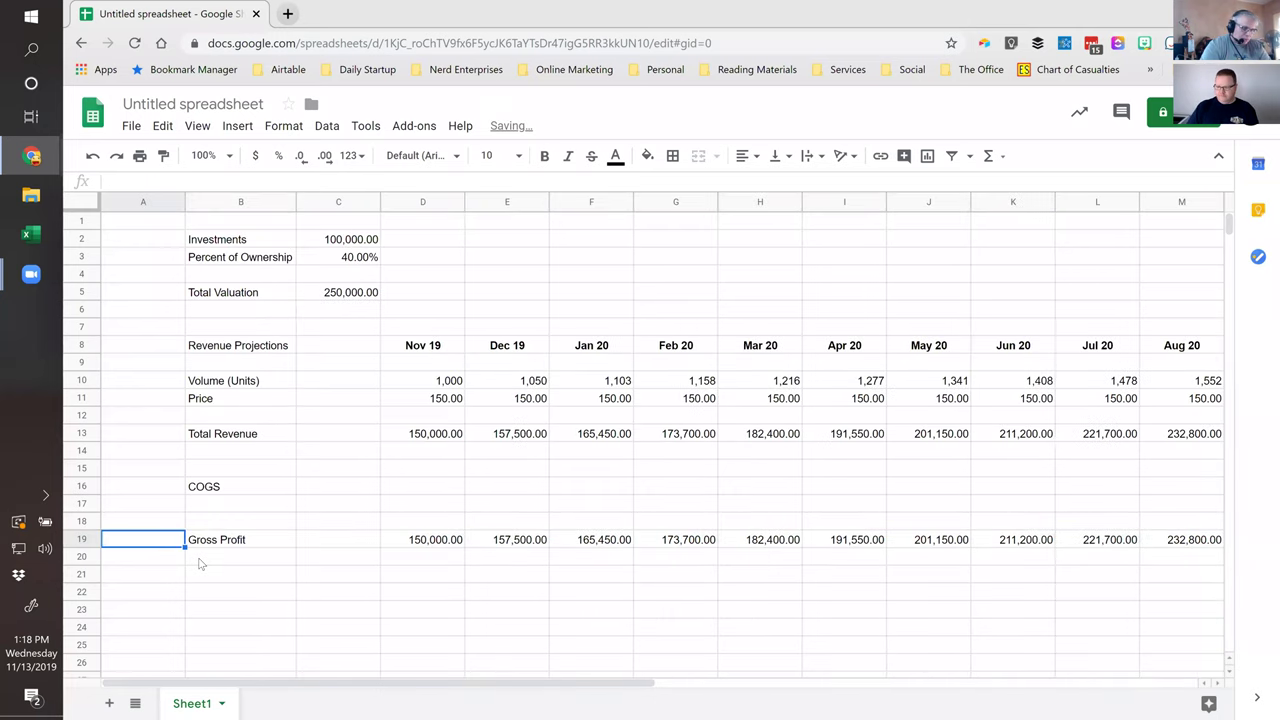
{"action": "key", "text": "Up"}
{"action": "key", "text": "Up"}
{"action": "key", "text": "Right"}
{"action": "key", "text": "Right"}
{"action": "key", "text": "Up"}
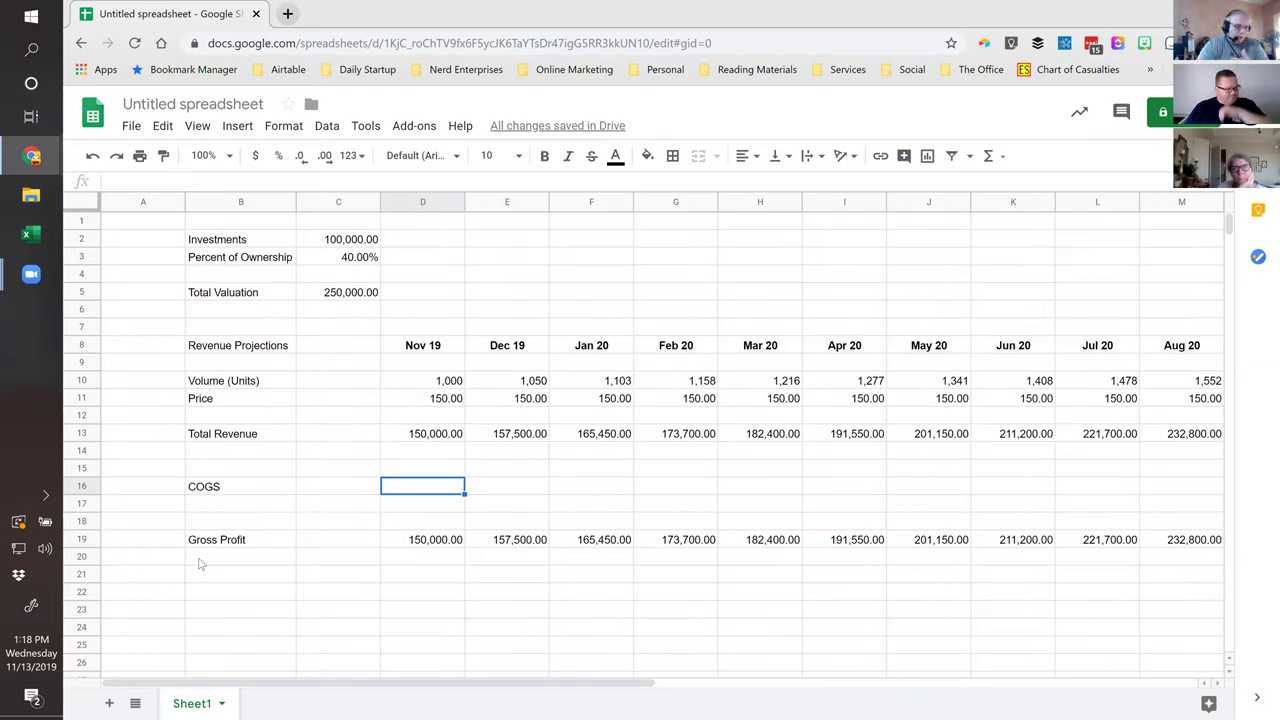
Add a GM % label above COGS with a 35% value beside it.
{"action": "key", "text": "Up"}
{"action": "key", "text": "Left"}
{"action": "key", "text": "Left"}
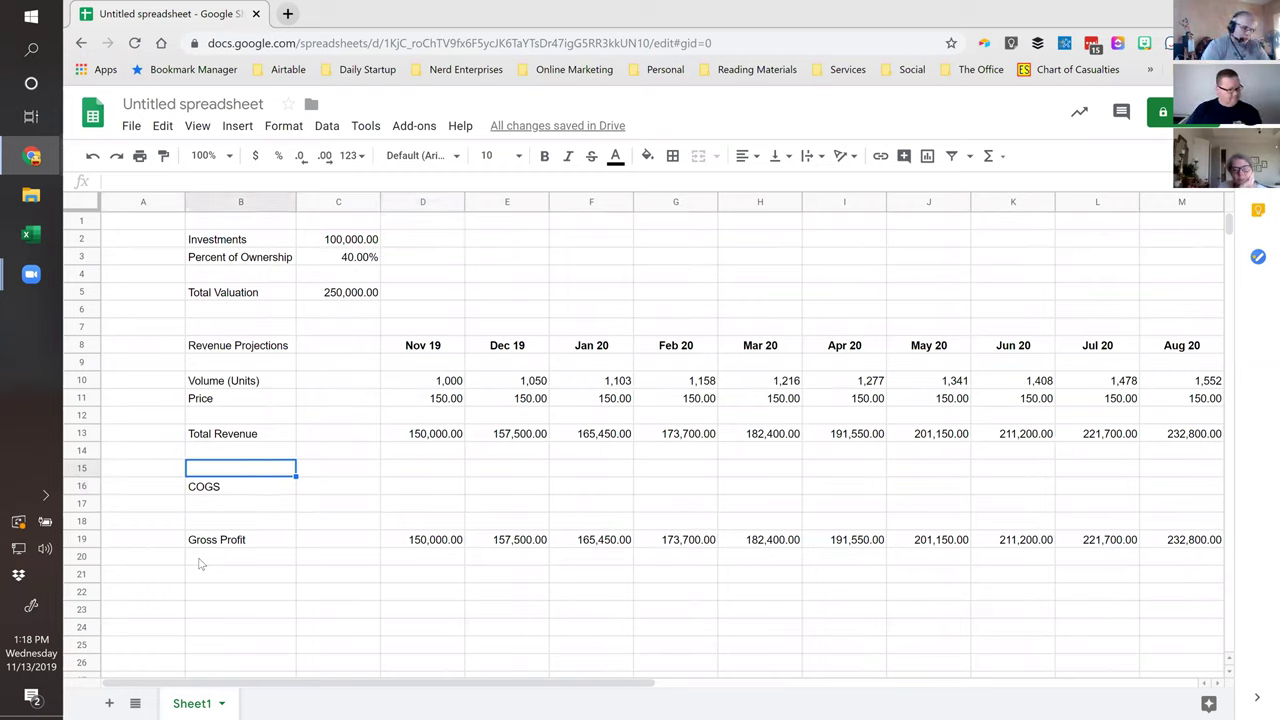
{"action": "type", "text": "GM "}
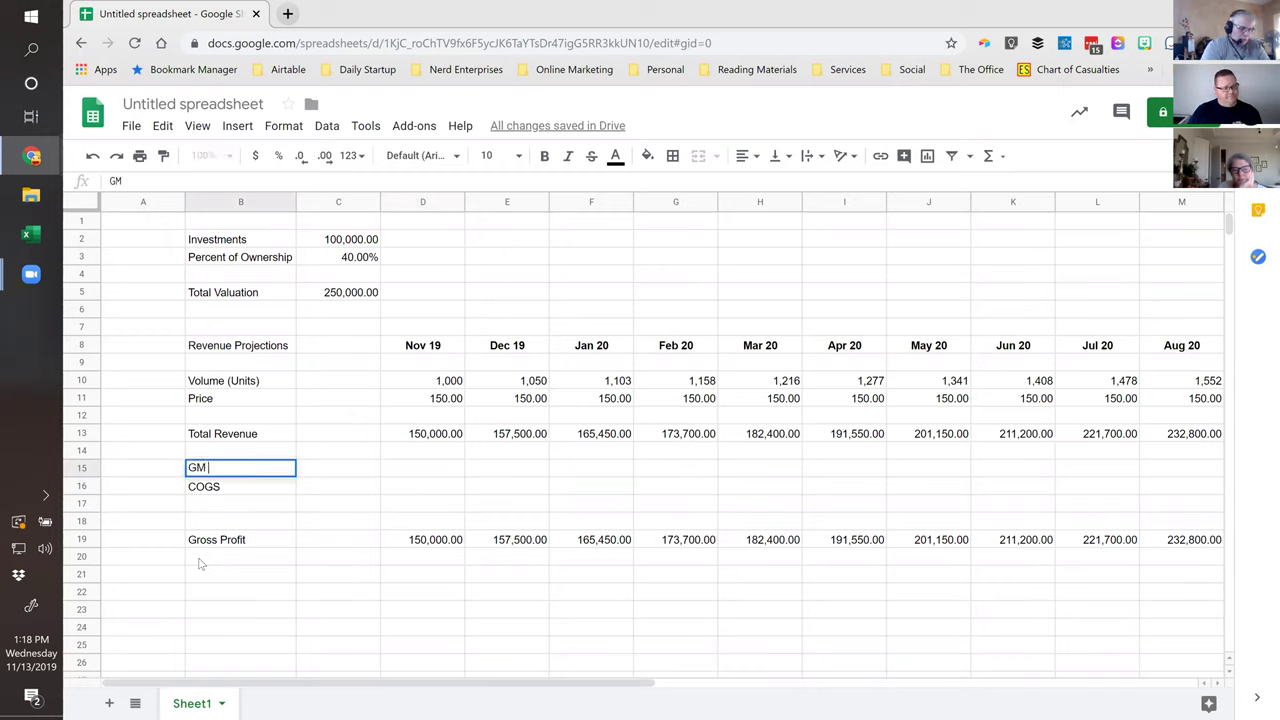
{"action": "type", "text": "%"}
{"action": "key", "text": "Tab"}
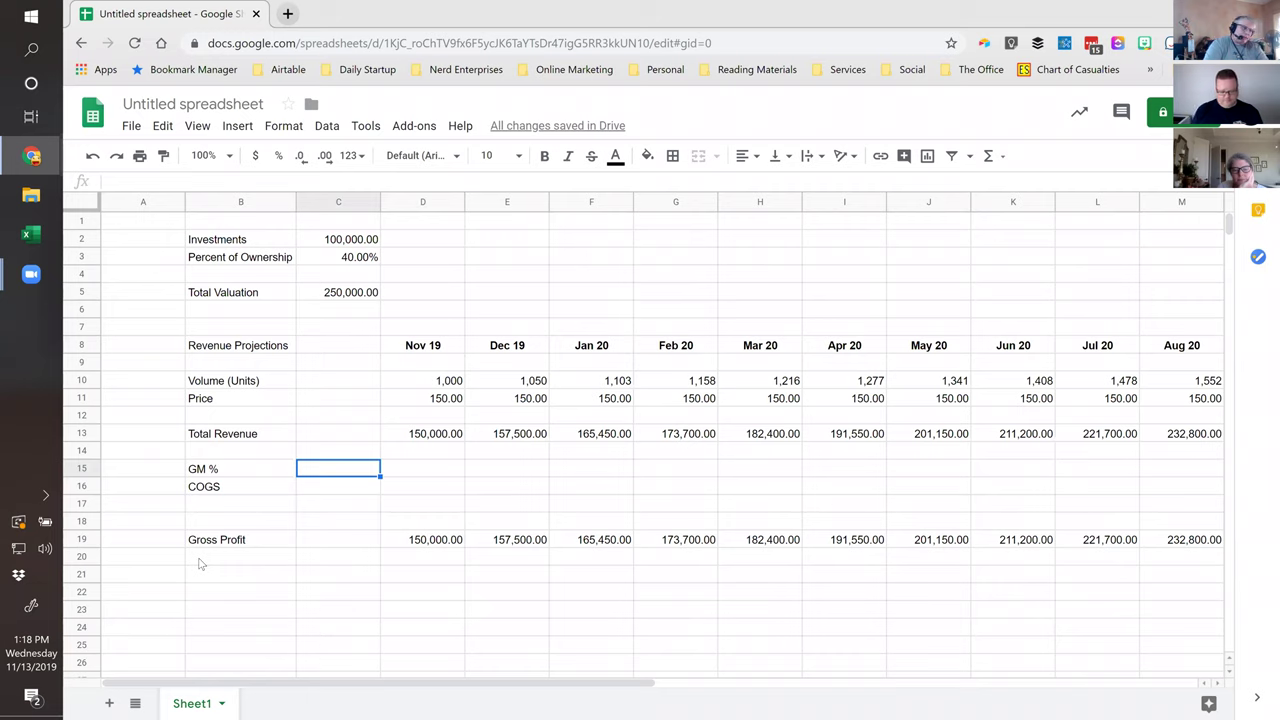
{"action": "type", "text": "35%"}
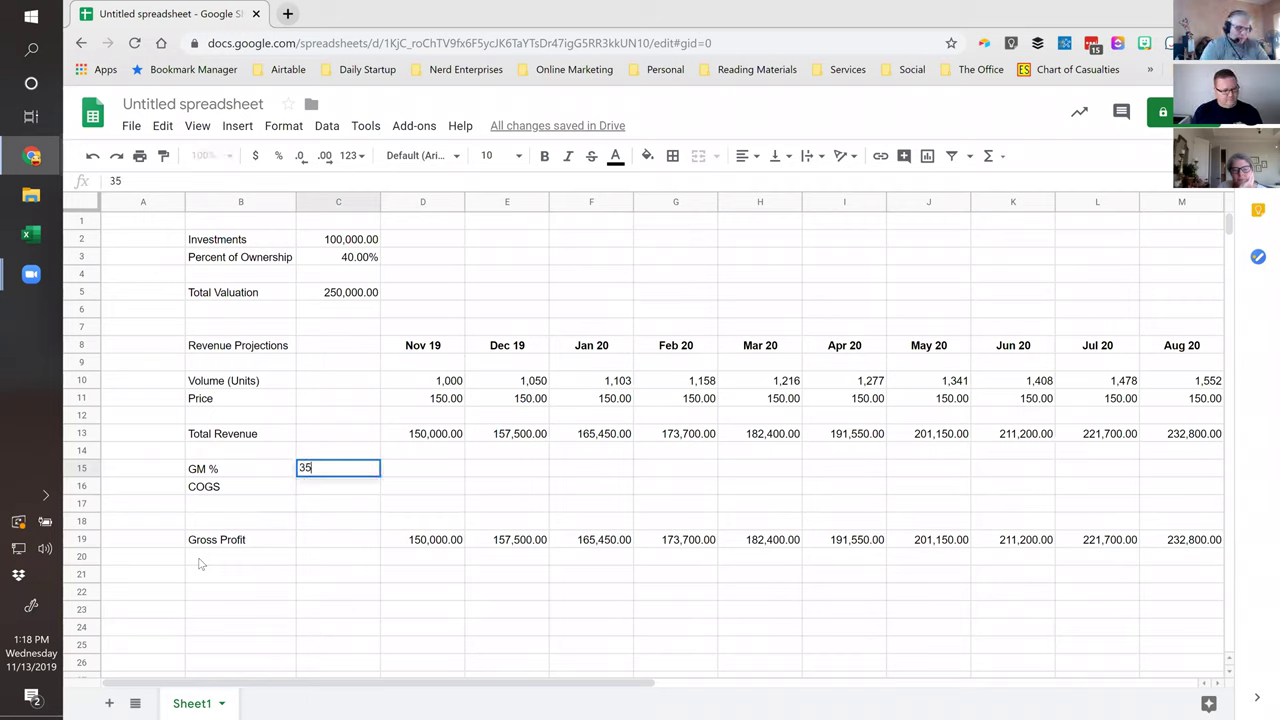
{"action": "key", "text": "Return"}
Set November COGS to =D13*(1-C15), giving 97,500.00.
{"action": "key", "text": "Tab"}
{"action": "key", "text": "Tab"}
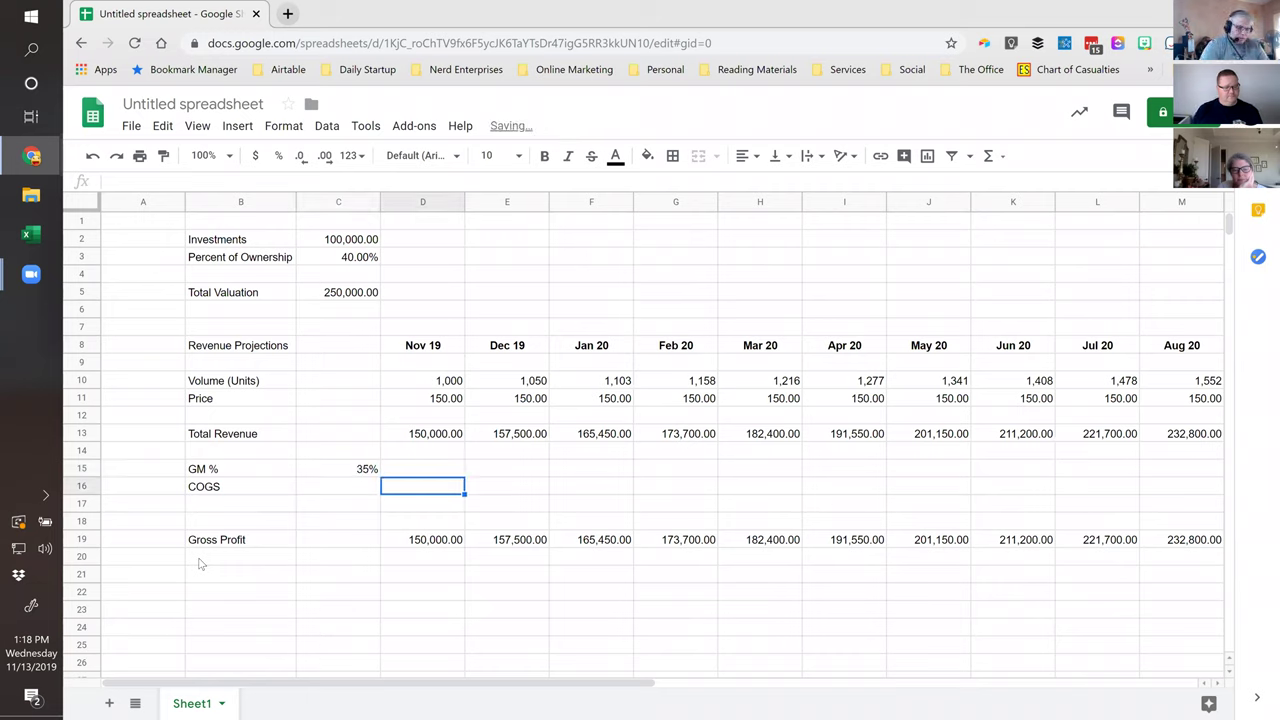
{"action": "type", "text": "="}
{"action": "key", "text": "Up"}
{"action": "key", "text": "Up"}
{"action": "key", "text": "Up"}
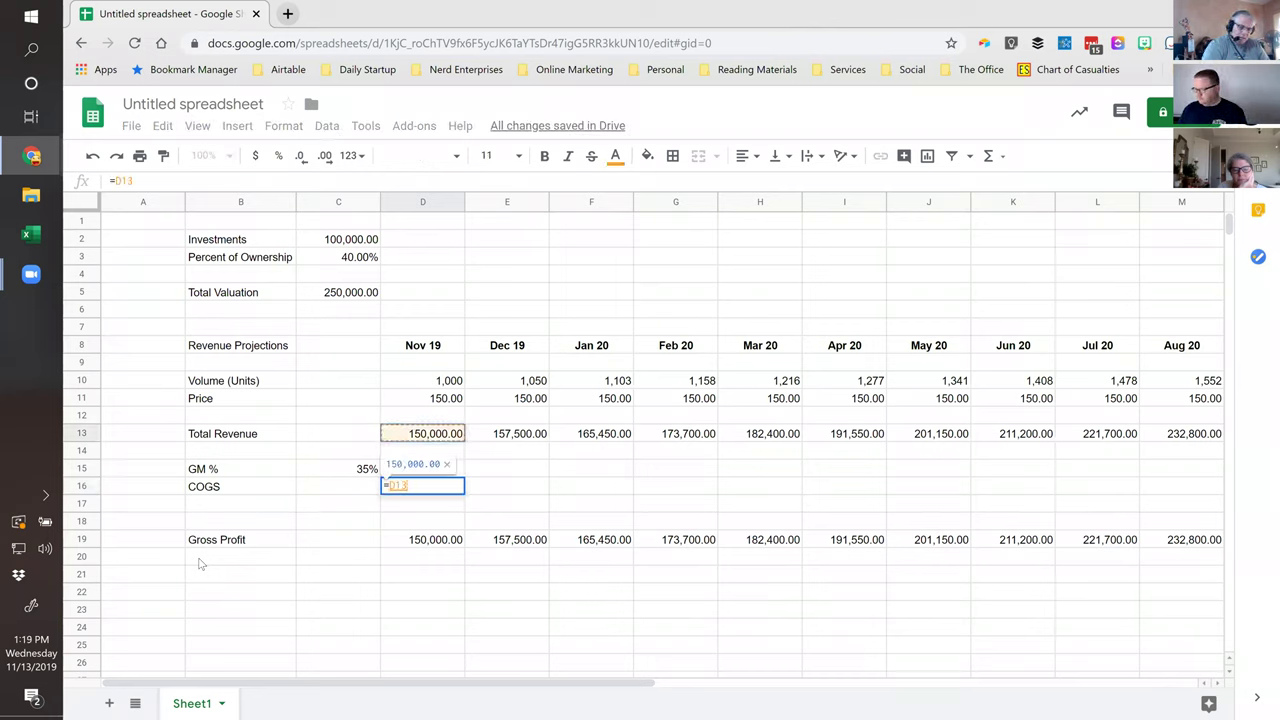
{"action": "type", "text": "*"}
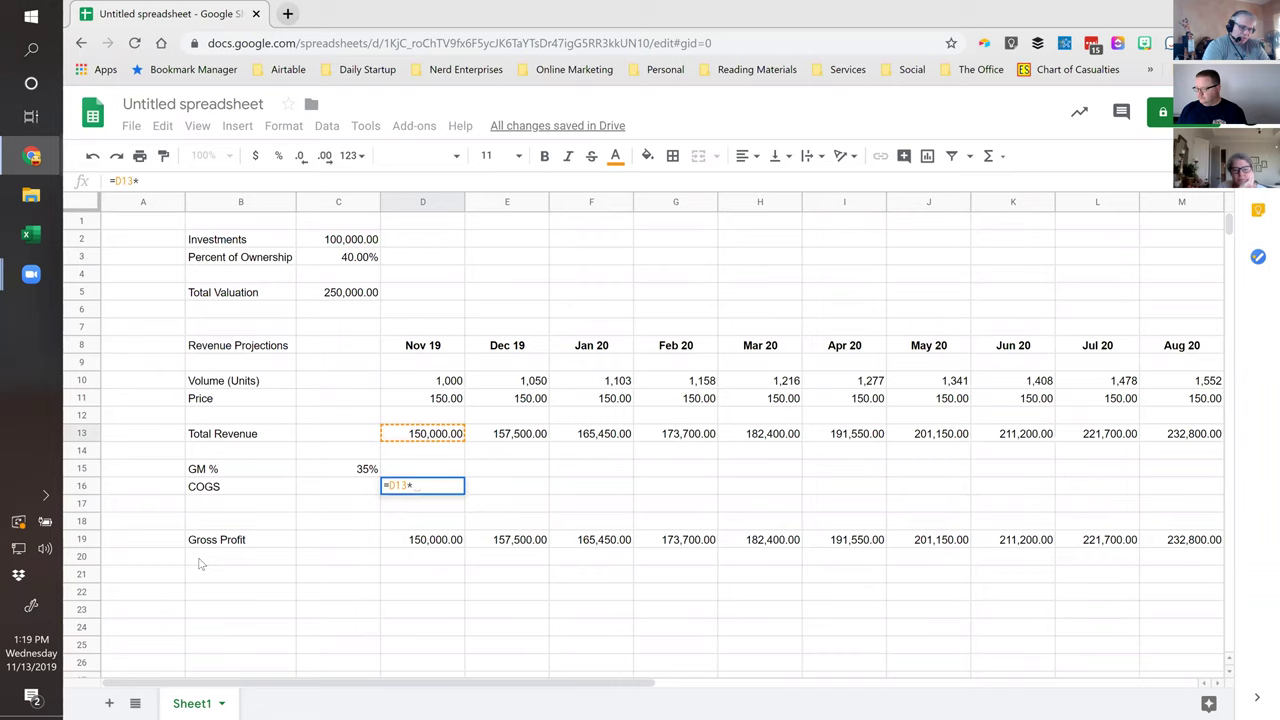
{"action": "type", "text": "(1-"}
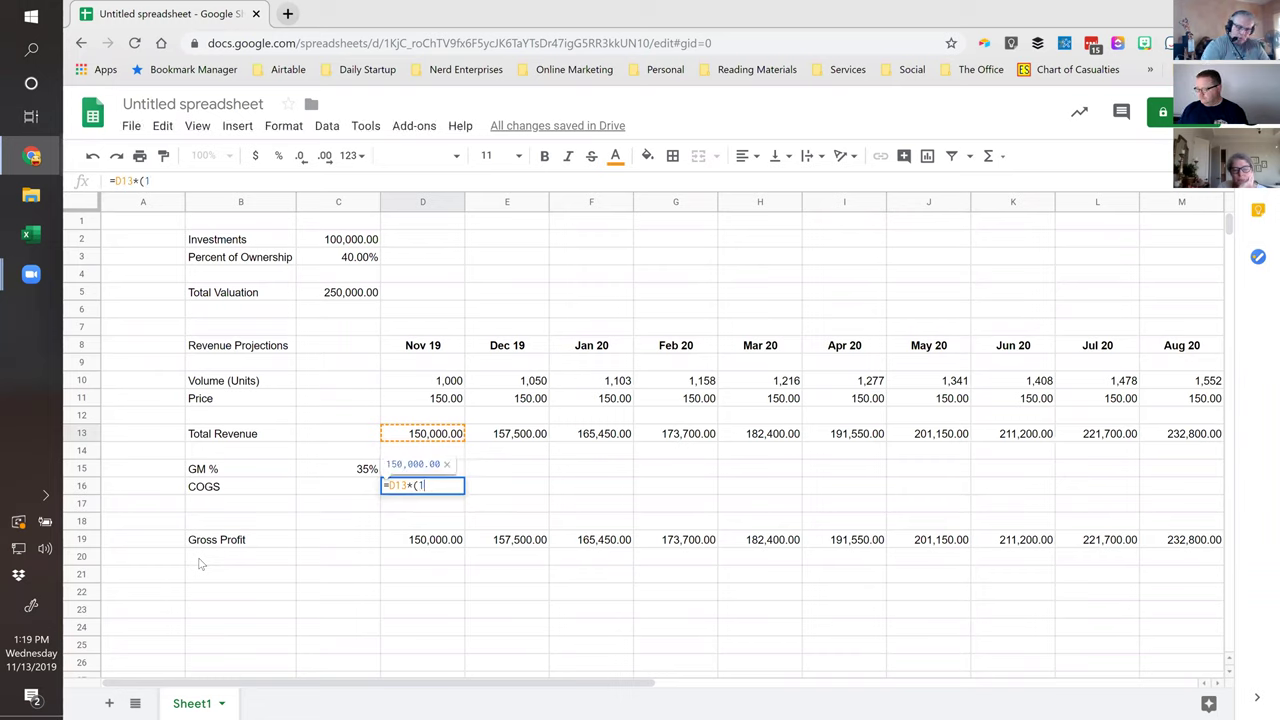
{"action": "key", "text": "Left"}
{"action": "key", "text": "Up"}
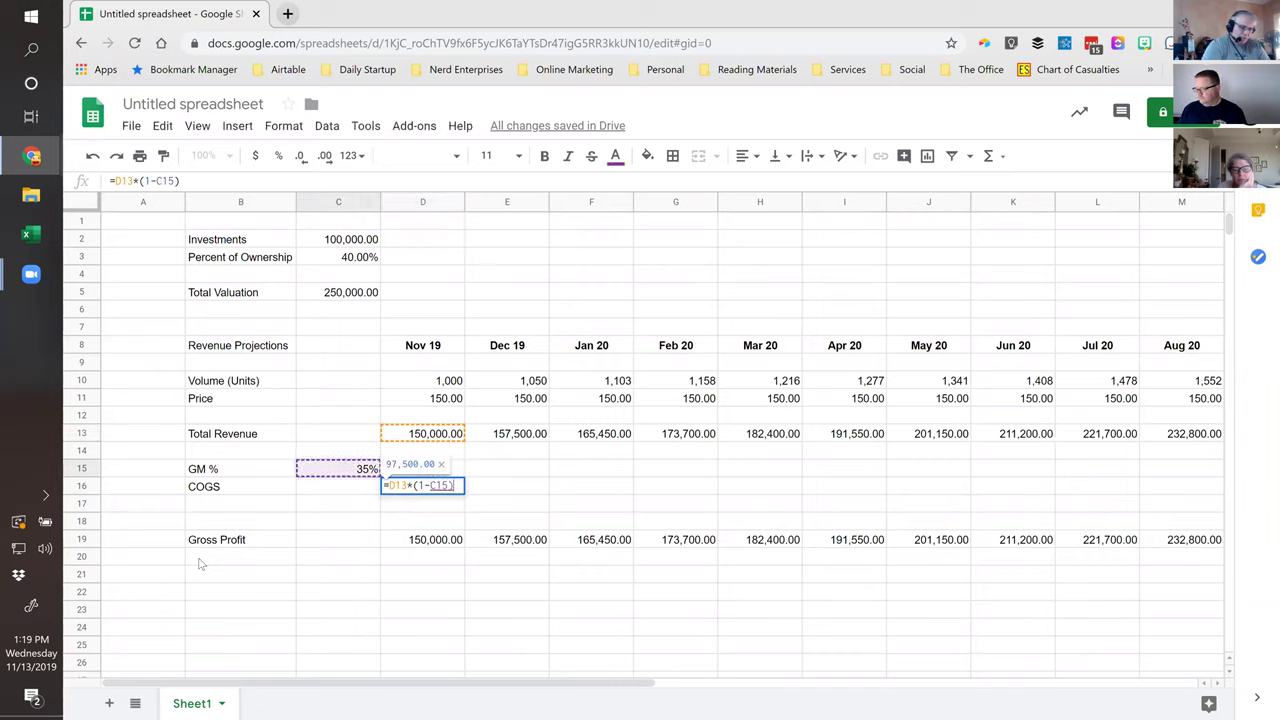
{"action": "type", "text": ")"}
{"action": "key", "text": "Return"}
Compare the 35% GM % value against the November COGS formula.
{"action": "key", "text": "Up"}
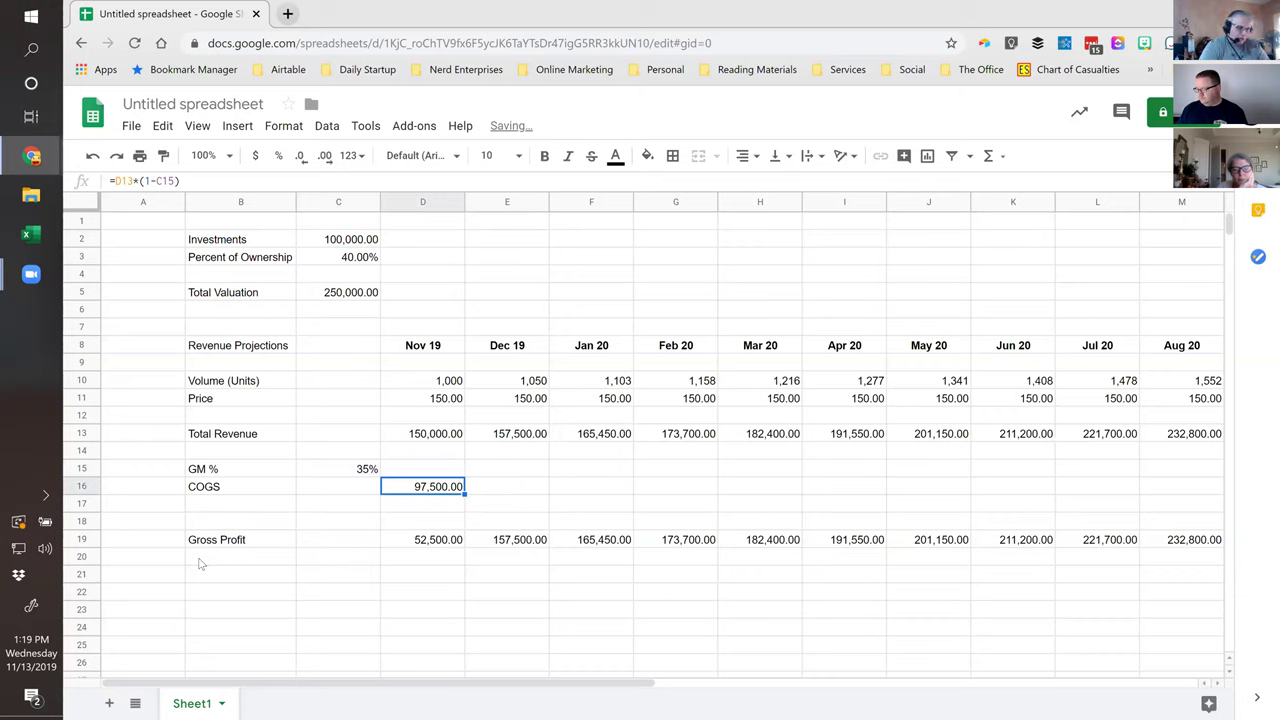
{"action": "key", "text": "Left"}
{"action": "key", "text": "Up"}
{"action": "key", "text": "Right"}
{"action": "key", "text": "Down"}
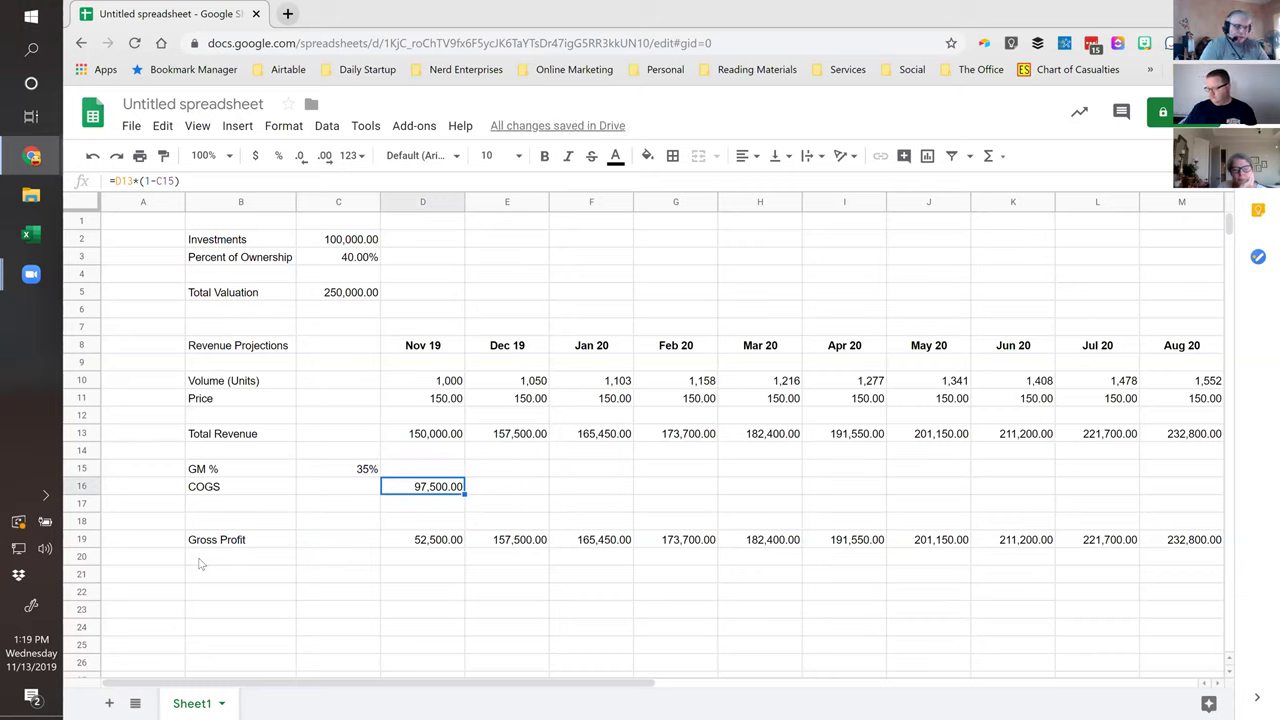
{"action": "key", "text": "Left"}
{"action": "key", "text": "Up"}
{"action": "key", "text": "Right"}
{"action": "key", "text": "Down"}
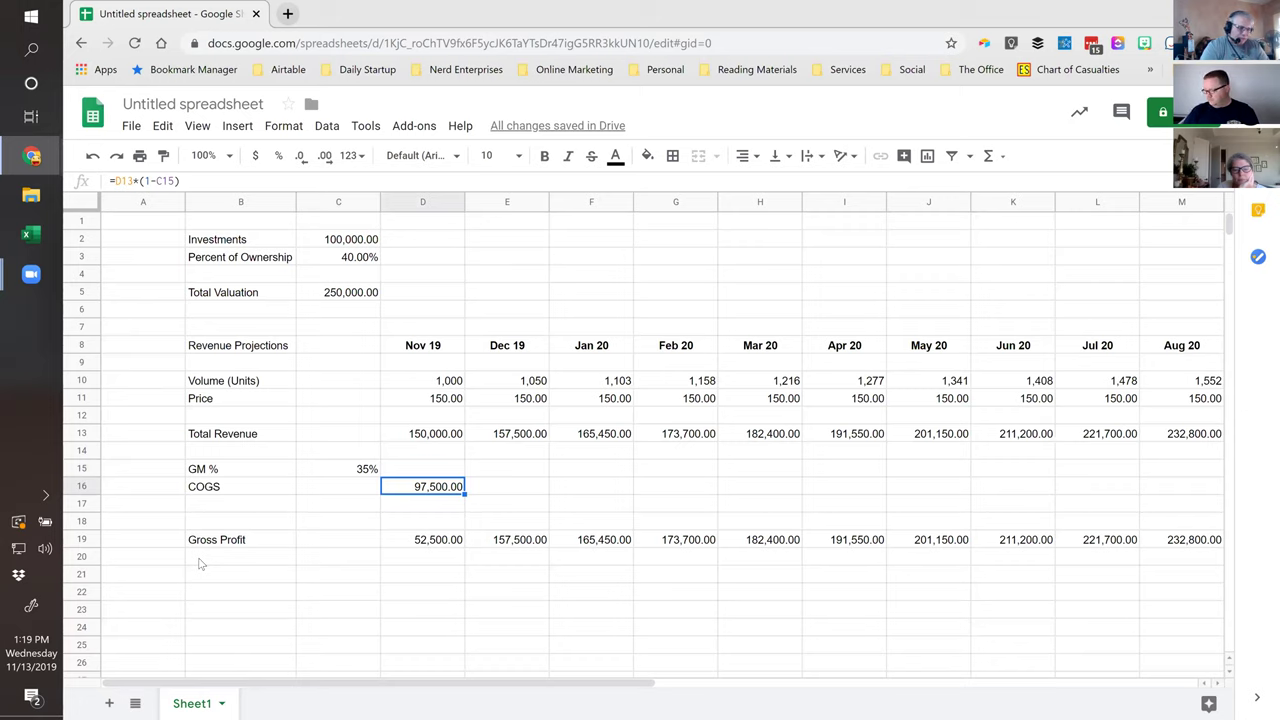
{"action": "key", "text": "Down"}
{"action": "key", "text": "Down"}
{"action": "key", "text": "Down"}
{"action": "key", "text": "Down"}
{"action": "key", "text": "Down"}
{"action": "type", "text": "="}
{"action": "key", "text": "Up"}
{"action": "key", "text": "Up"}
{"action": "type", "text": "/"}
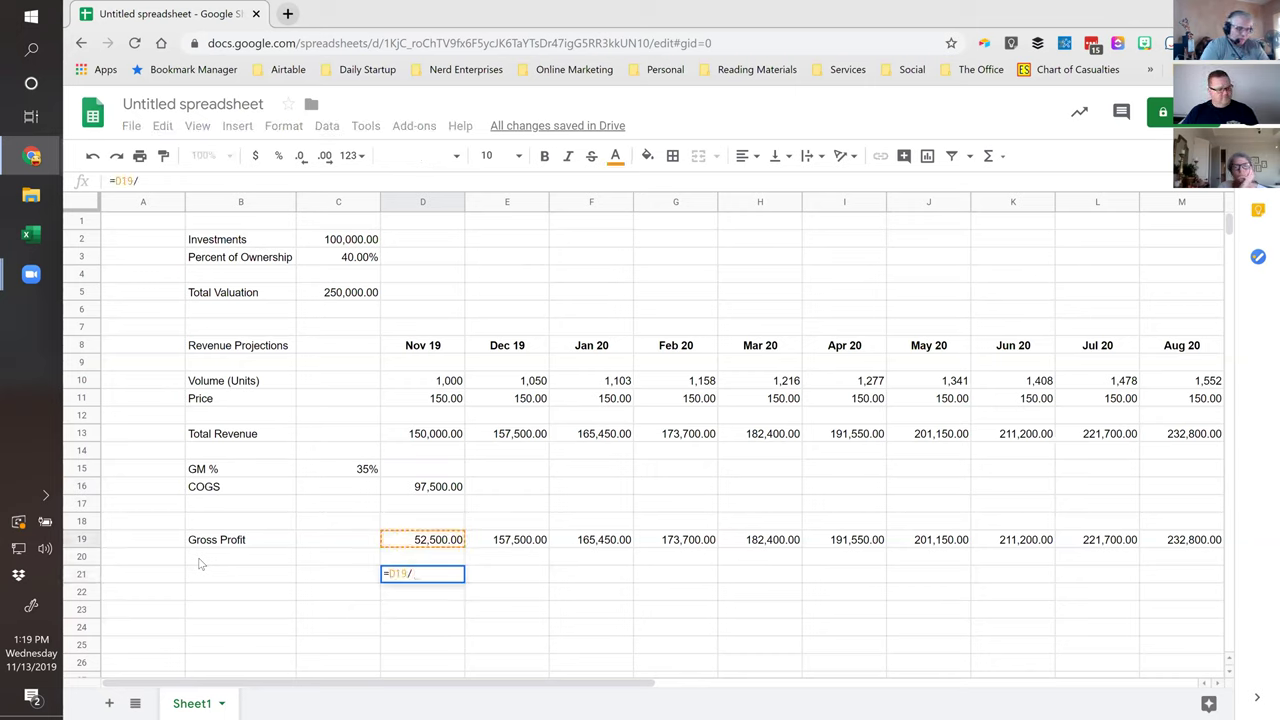
{"action": "key", "text": "Up"}
{"action": "key", "text": "Up"}
{"action": "key", "text": "Up"}
{"action": "key", "text": "Up"}
{"action": "key", "text": "Up"}
{"action": "key", "text": "Up"}
{"action": "key", "text": "Up"}
{"action": "key", "text": "Up"}
{"action": "key", "text": "Return"}
{"action": "key", "text": "Up"}
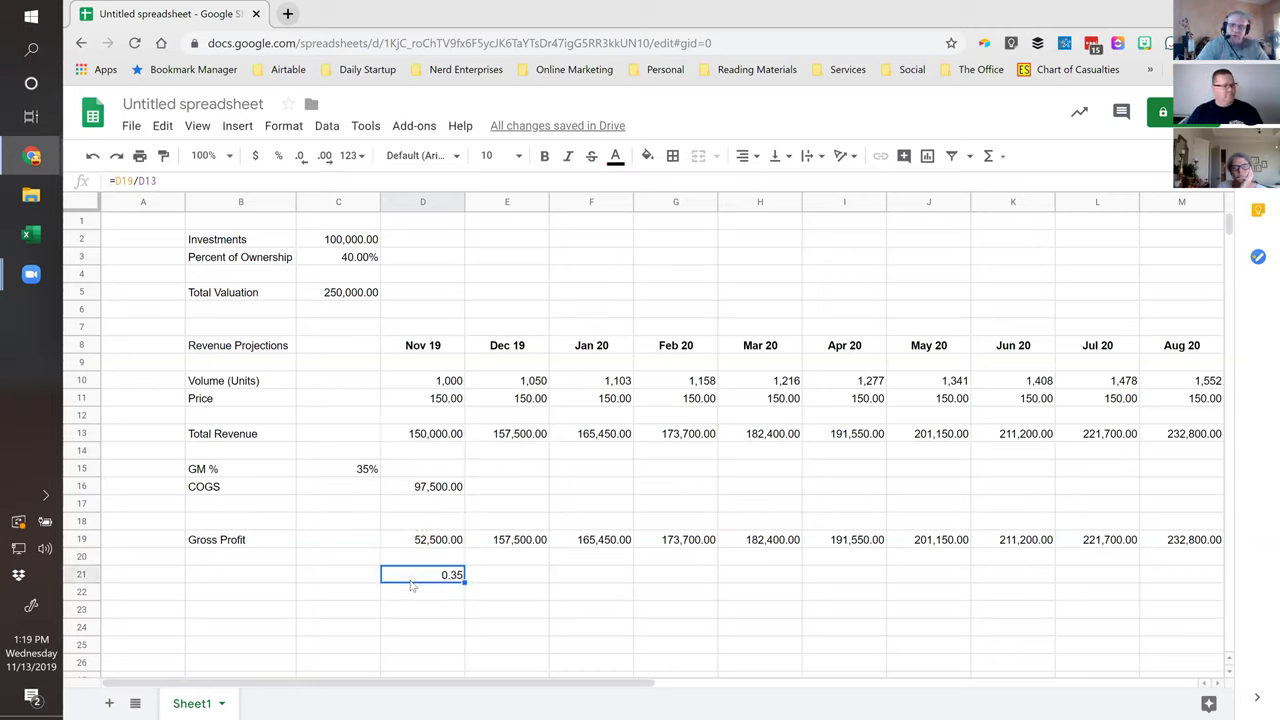
{"action": "key", "text": "shift+space"}
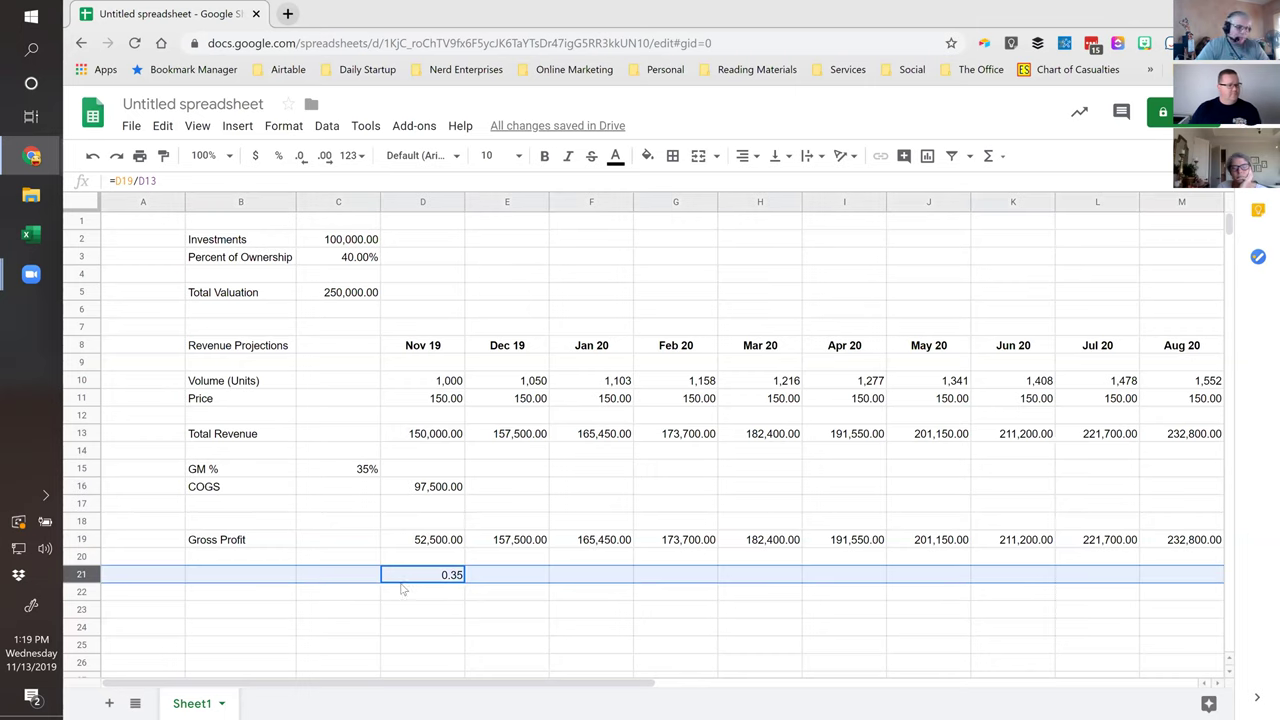
{"action": "key", "text": "Delete"}
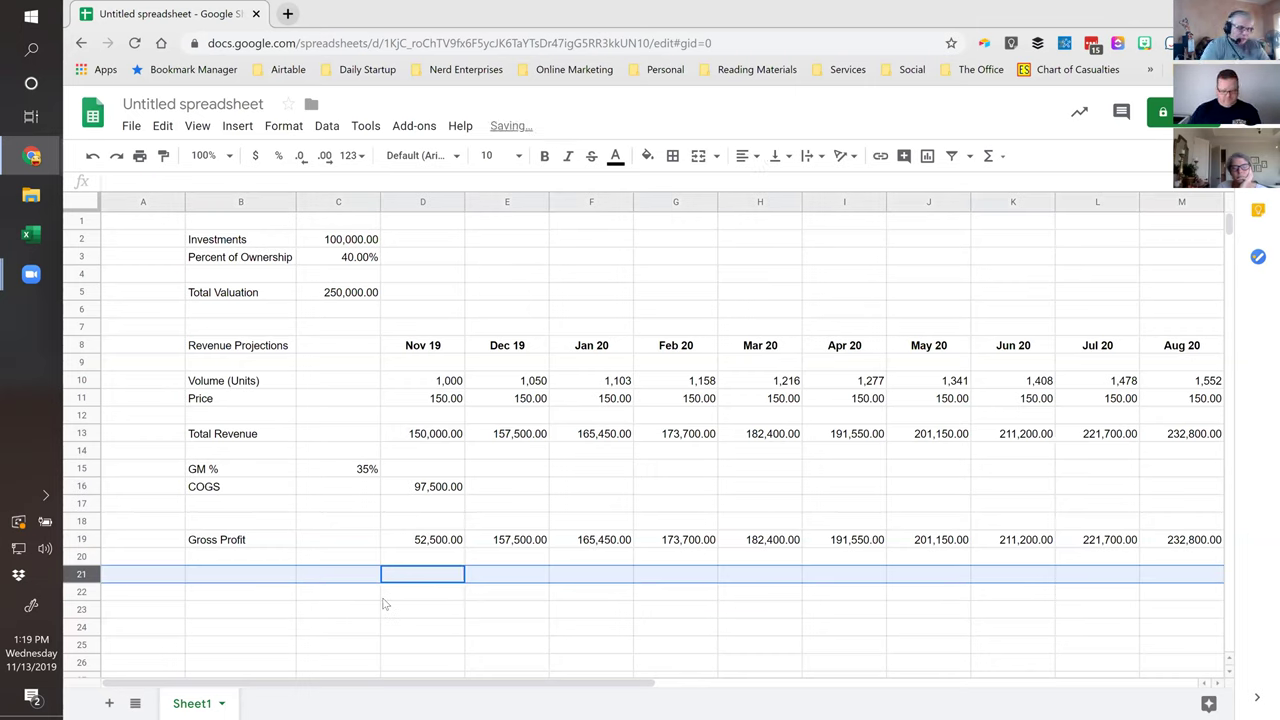
{"action": "key", "text": "Up"}
{"action": "key", "text": "Up"}
{"action": "key", "text": "Up"}
{"action": "key", "text": "Up"}
{"action": "key", "text": "Up"}
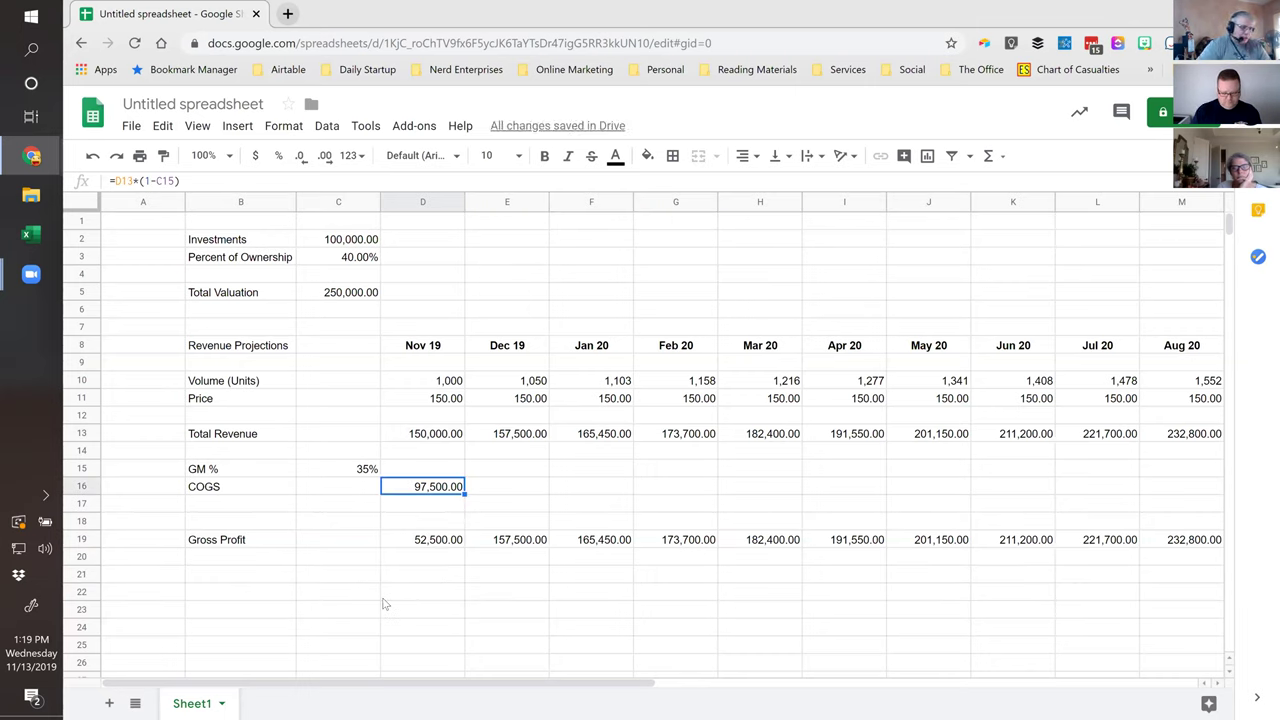
Lock the COGS formula to $C15 and fill it through Aug 20 (97,500.00 to 151,320.00).
{"action": "left_click_drag", "start_coordinate": [276, 472], "coordinate": [302, 470]}
{"action": "left_click", "coordinate": [330, 468]}
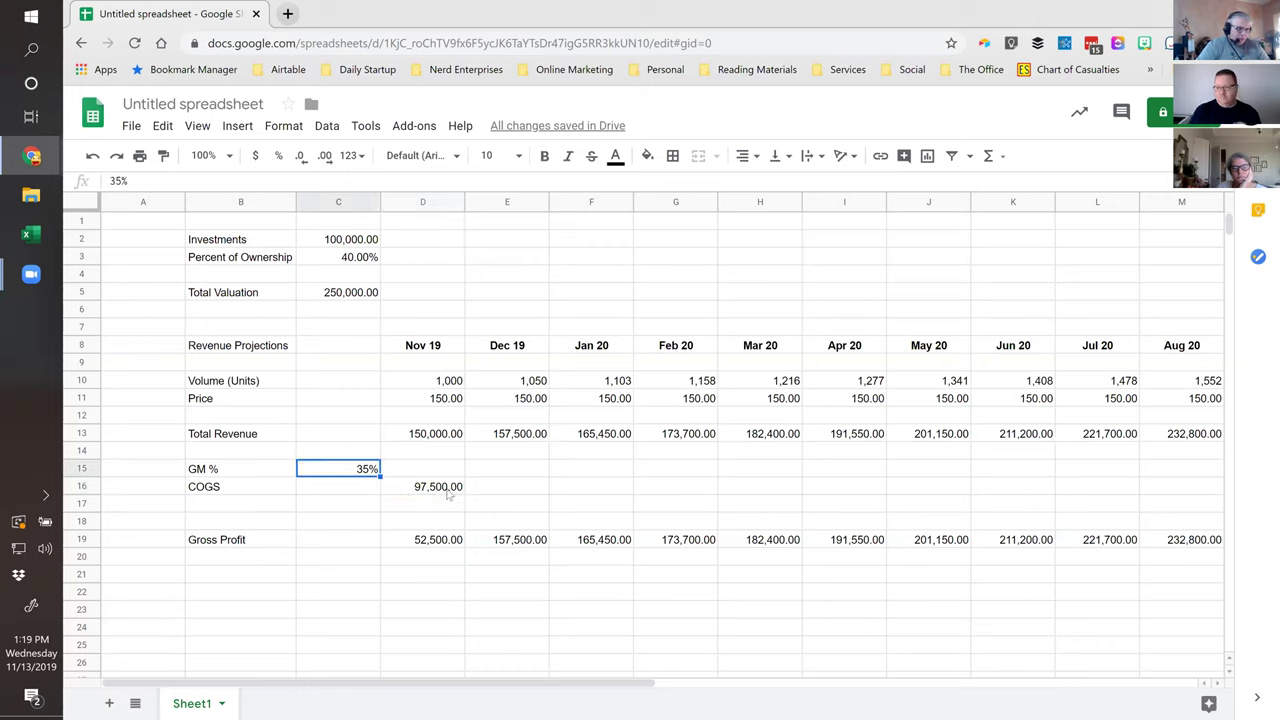
{"action": "left_click", "coordinate": [449, 490]}
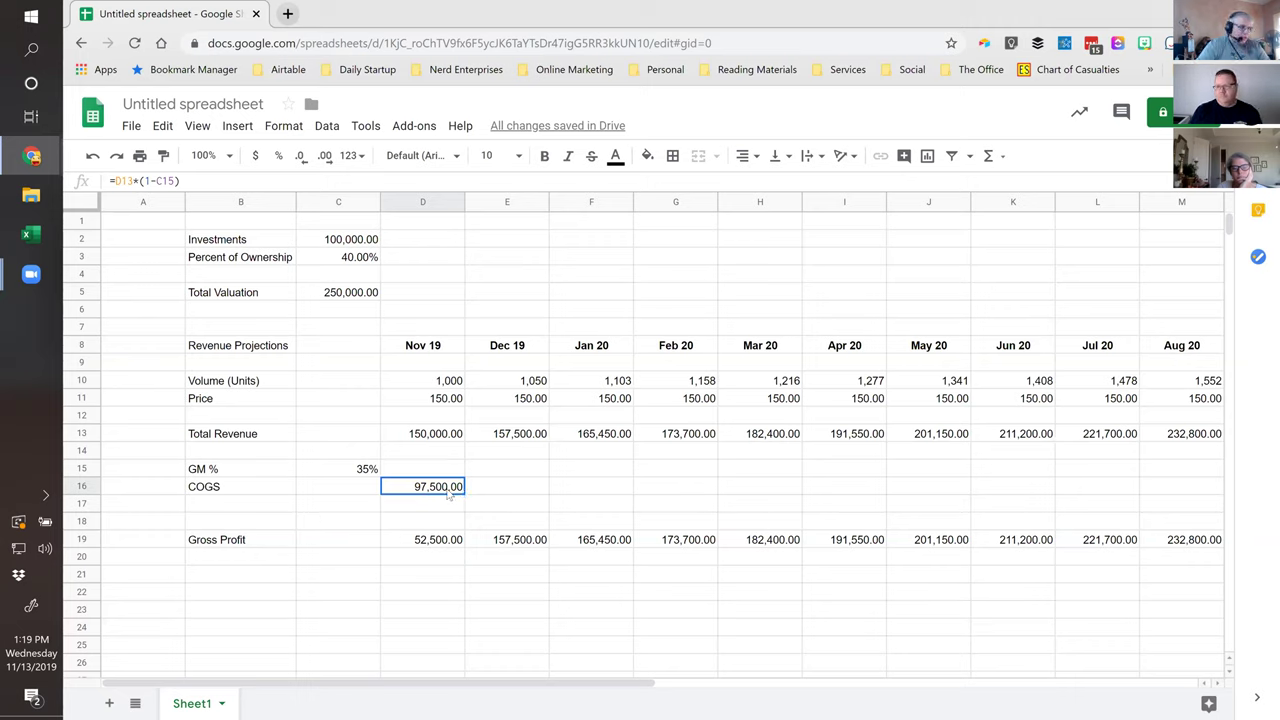
{"action": "left_click", "coordinate": [350, 471]}
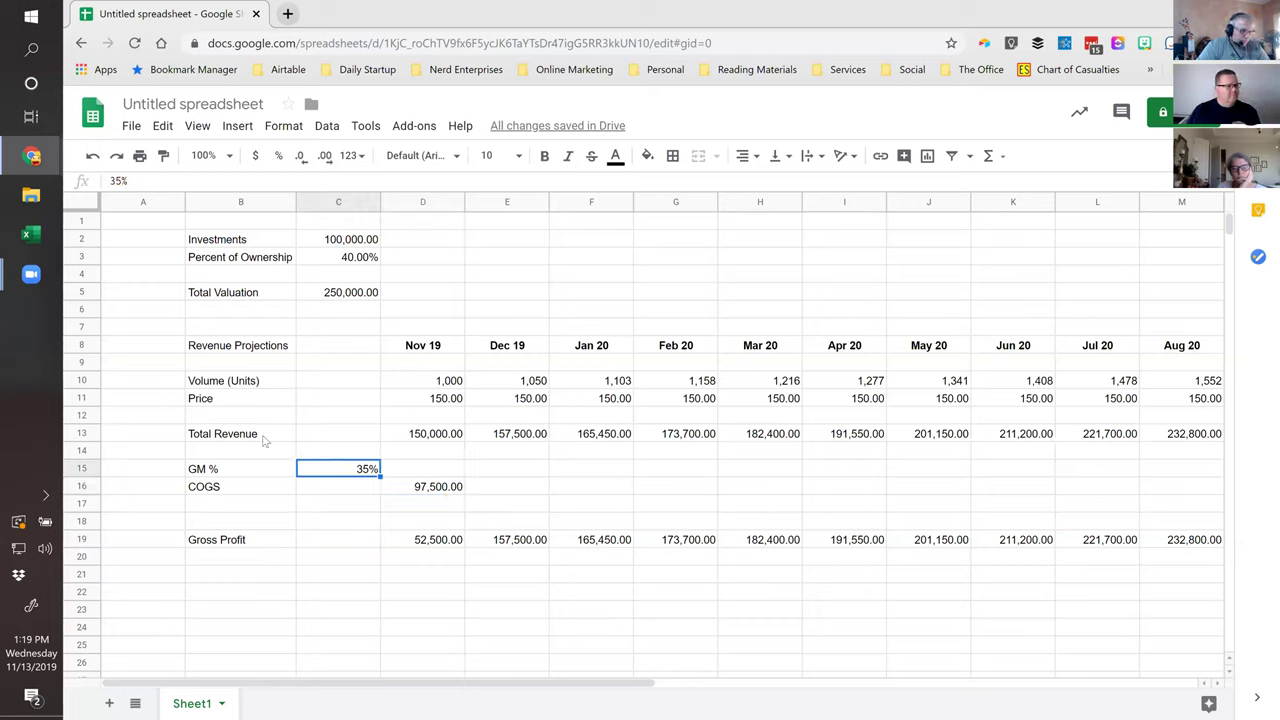
{"action": "left_click", "coordinate": [420, 494]}
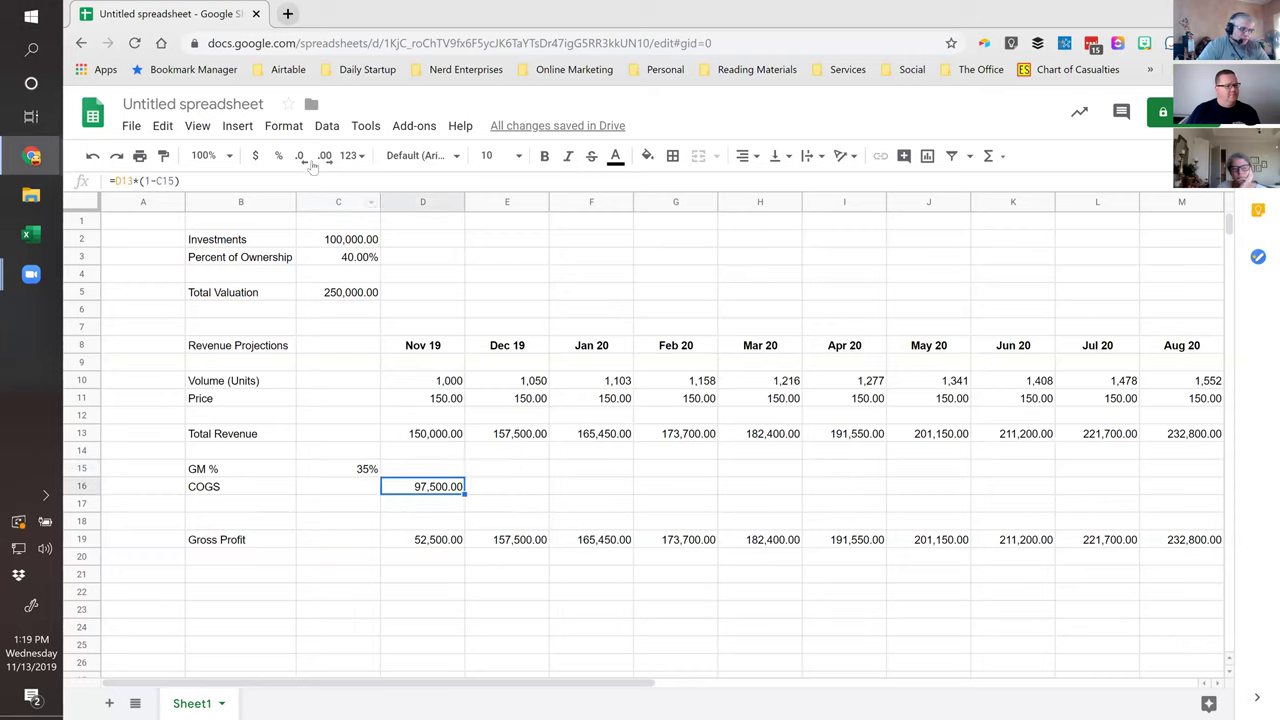
{"action": "left_click", "coordinate": [157, 181]}
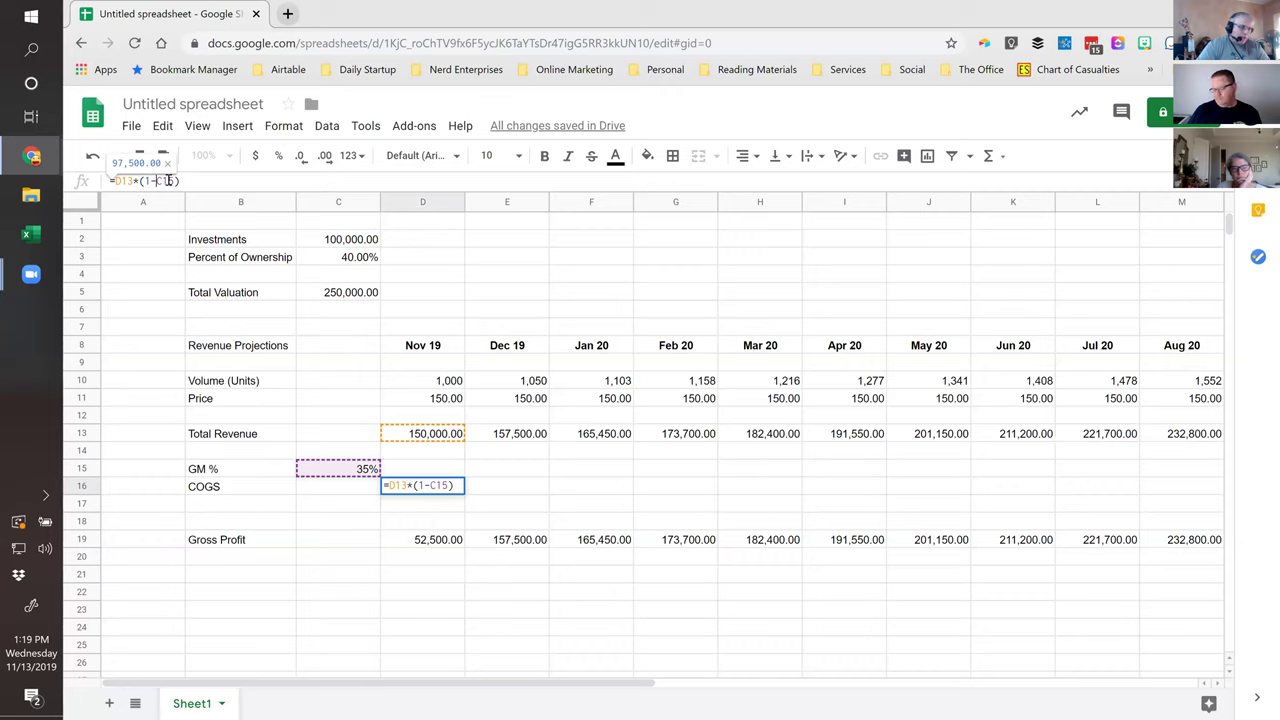
{"action": "type", "text": "$"}
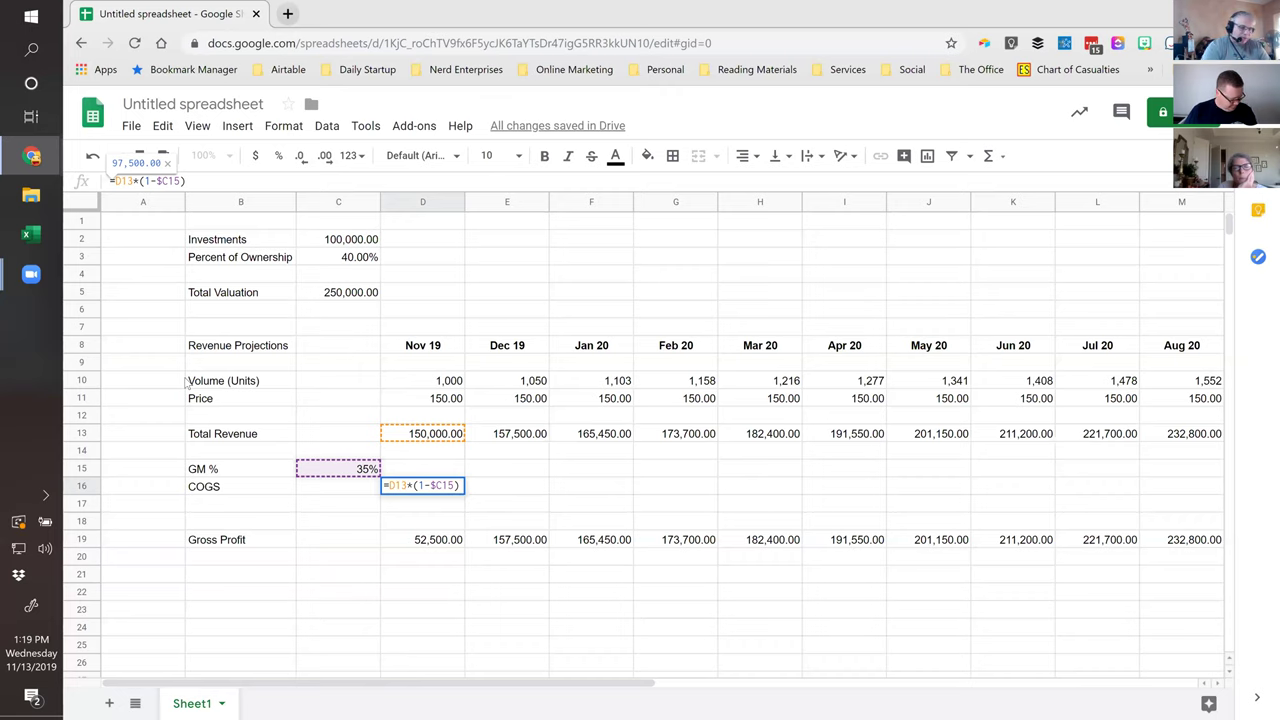
{"action": "key", "text": "ctrl+Return"}
{"action": "key", "text": "ctrl+c"}
{"action": "key", "text": "shift+Right"}
{"action": "key", "text": "shift+Right"}
{"action": "key", "text": "shift+Right"}
{"action": "key", "text": "shift+Right"}
{"action": "key", "text": "shift+Right"}
{"action": "key", "text": "shift+Right"}
{"action": "key", "text": "shift+Right"}
{"action": "key", "text": "shift+Right"}
{"action": "key", "text": "shift+Right"}
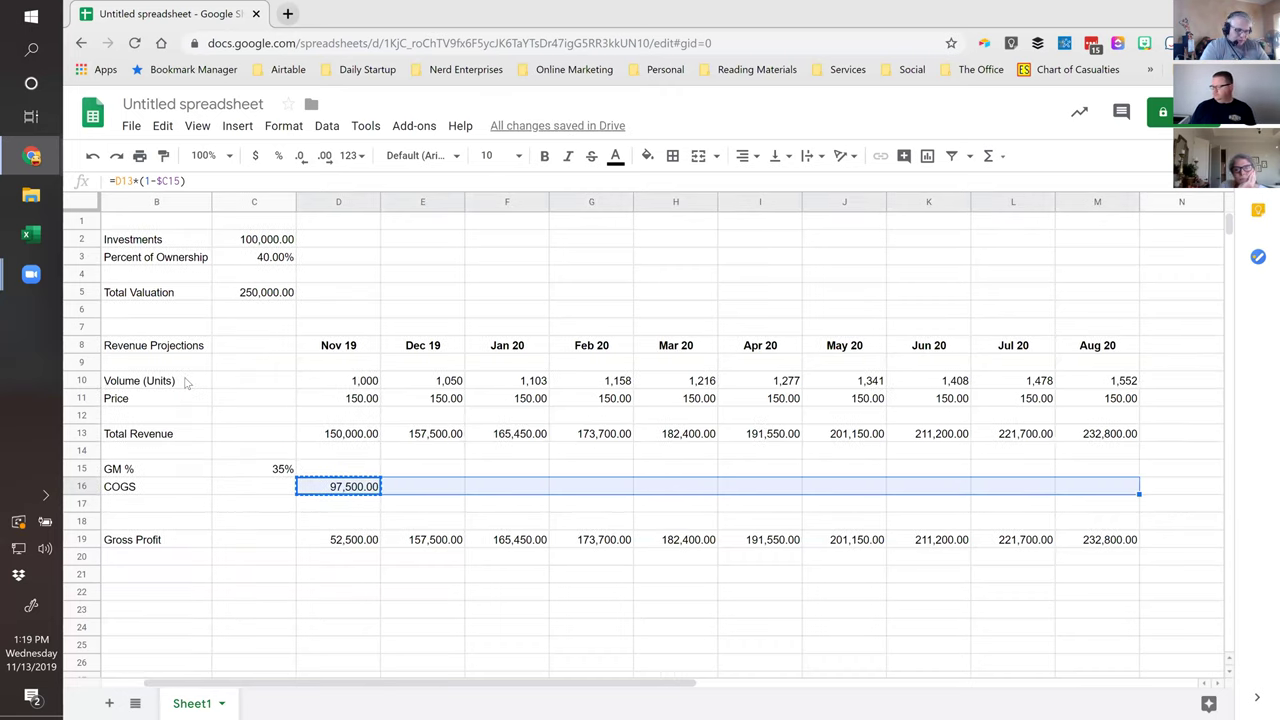
{"action": "key", "text": "ctrl+v"}
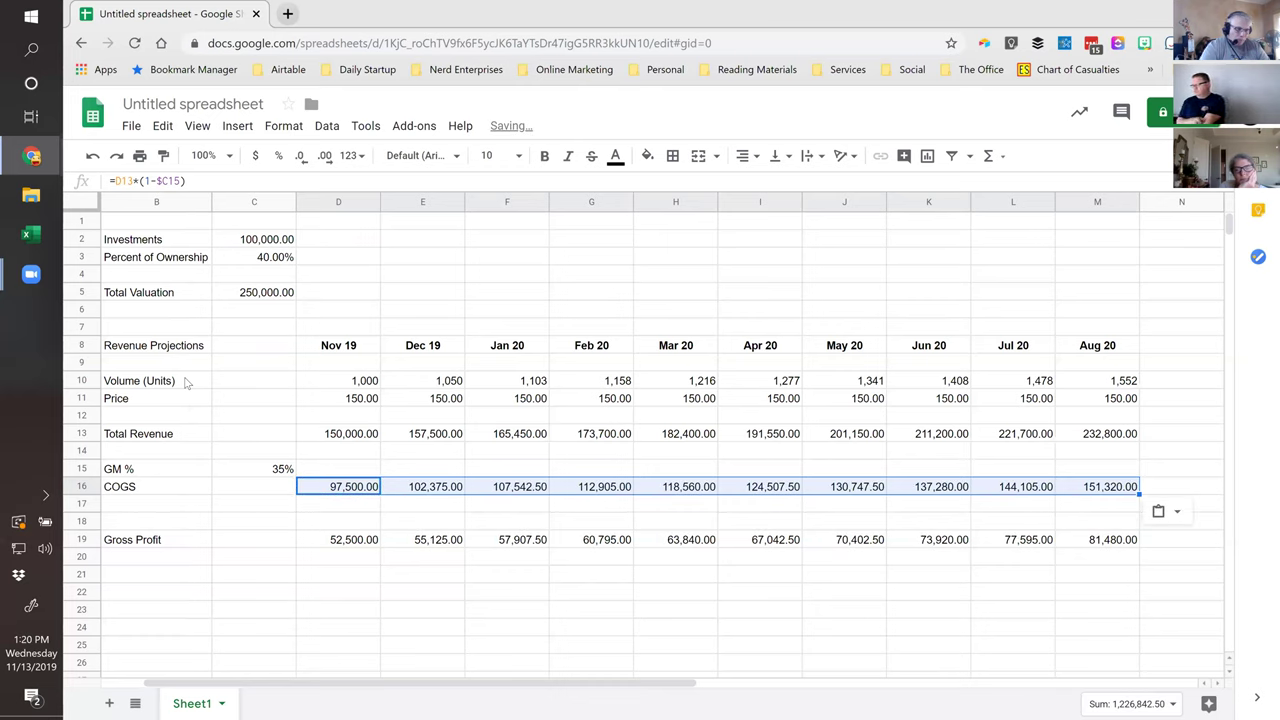
{"action": "key", "text": "Down"}
{"action": "key", "text": "Down"}
{"action": "key", "text": "Down"}
{"action": "key", "text": "Down"}
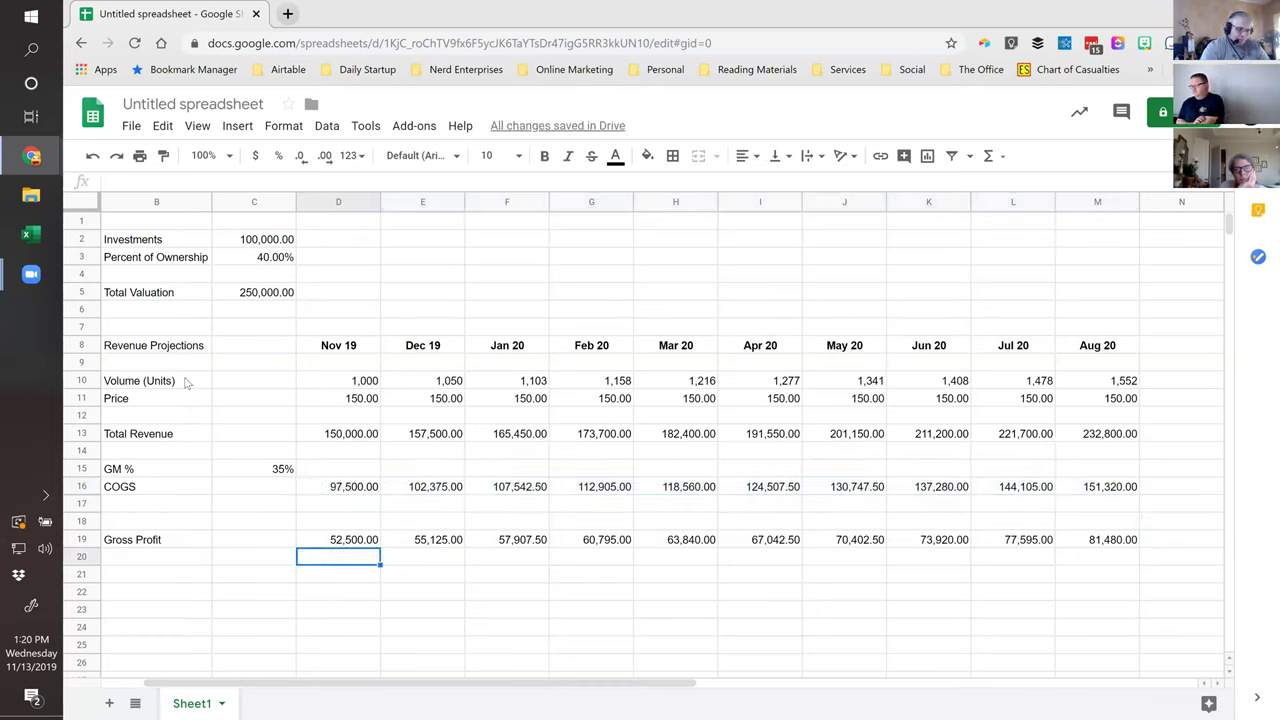
Add a temporary row 20 dividing Gross Profit by Total Revenue for every month.
{"action": "type", "text": "="}
{"action": "key", "text": "Up"}
{"action": "type", "text": "/"}
{"action": "key", "text": "Up"}
{"action": "key", "text": "Up"}
{"action": "key", "text": "Up"}
{"action": "key", "text": "Up"}
{"action": "key", "text": "Up"}
{"action": "key", "text": "Up"}
{"action": "key", "text": "Up"}
{"action": "key", "text": "Return"}
{"action": "key", "text": "Up"}
{"action": "key", "text": "ctrl+c"}
{"action": "key", "text": "Up"}
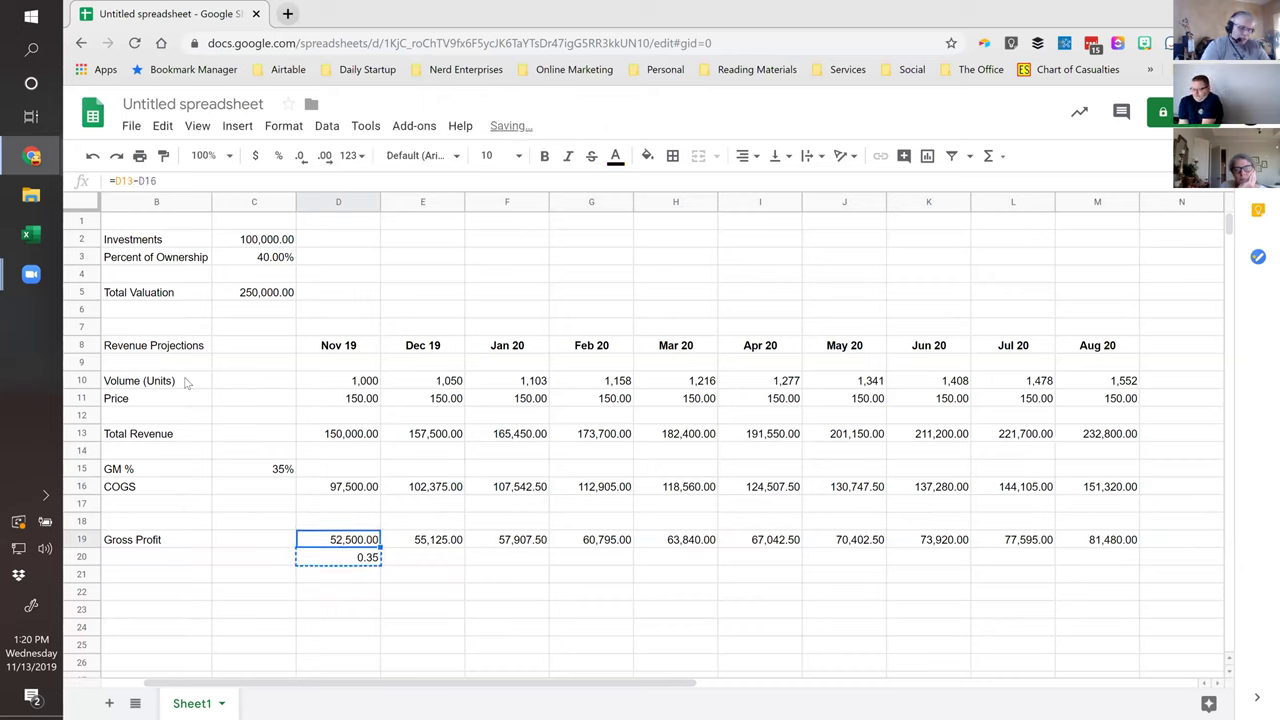
{"action": "key", "text": "ctrl+Right"}
{"action": "key", "text": "Down"}
{"action": "key", "text": "ctrl+shift+Left"}
{"action": "key", "text": "ctrl+v"}
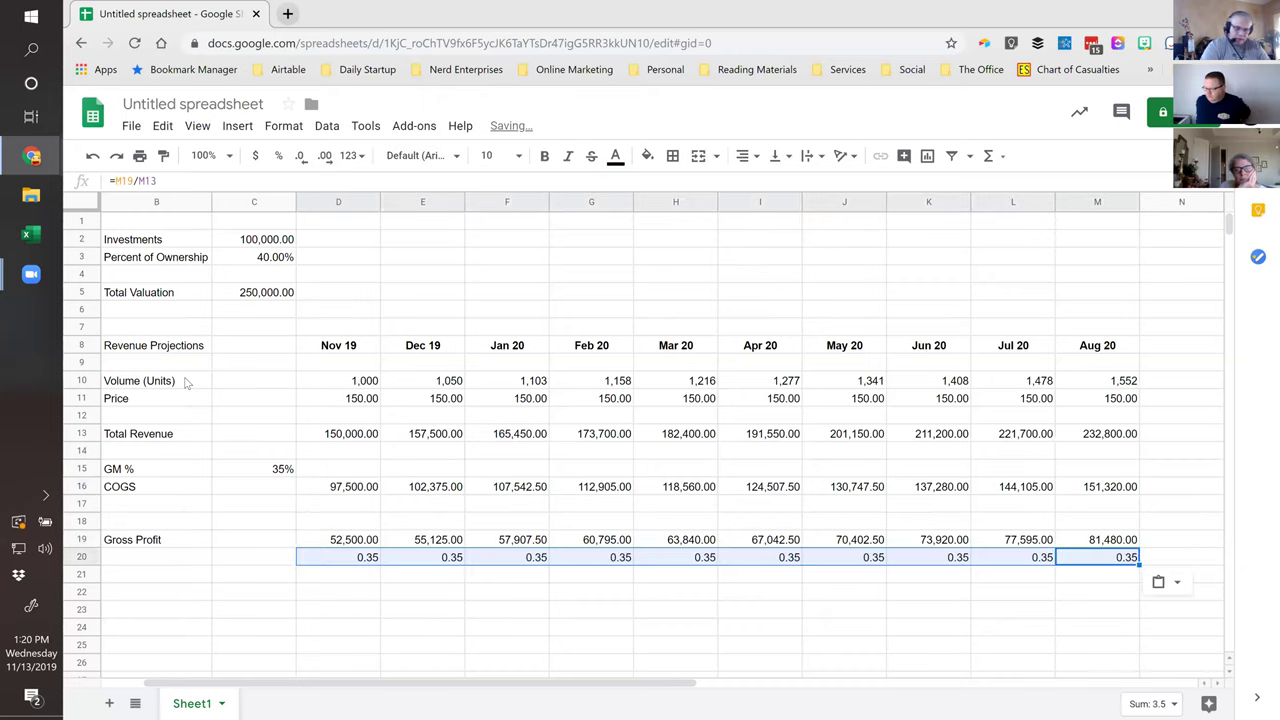
{"action": "key", "text": "ctrl+Left"}
{"action": "key", "text": "ctrl+shift+Right"}
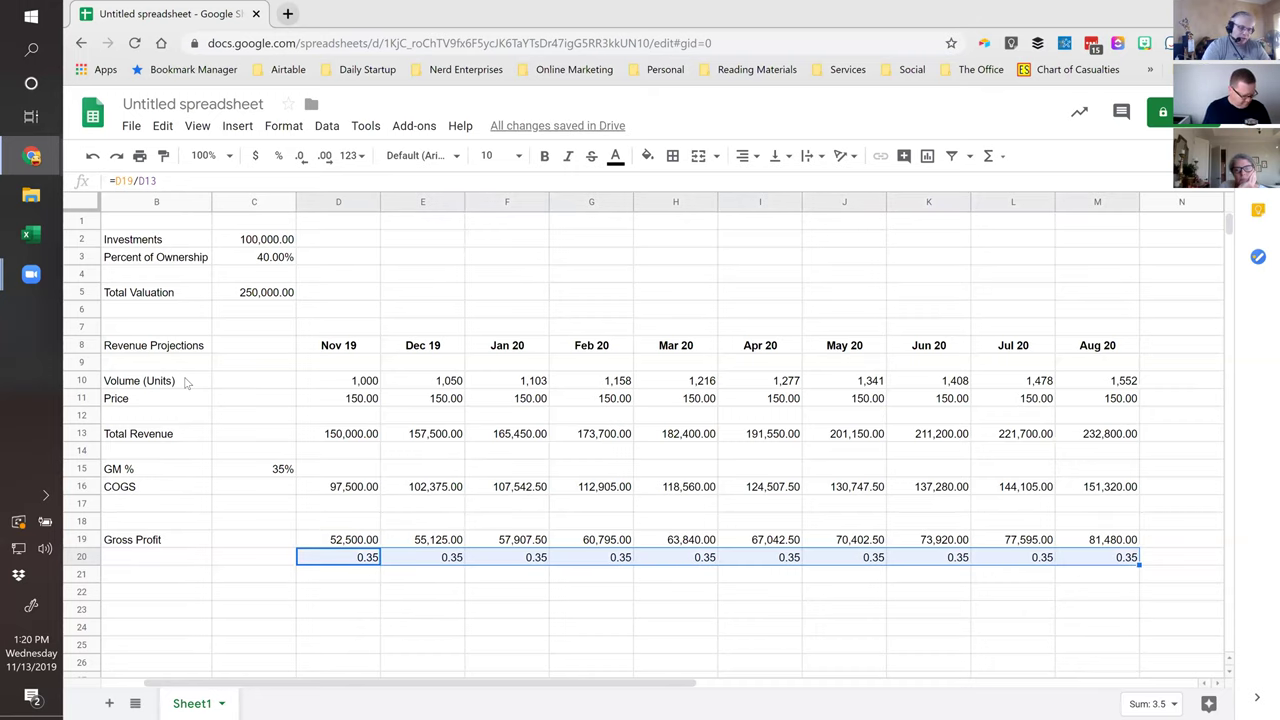
Clear the row 20 margin check values and bold the Gross Profit label.
{"action": "key", "text": "shift+space"}
{"action": "key", "text": "Delete"}
{"action": "key", "text": "Left"}
{"action": "key", "text": "Left"}
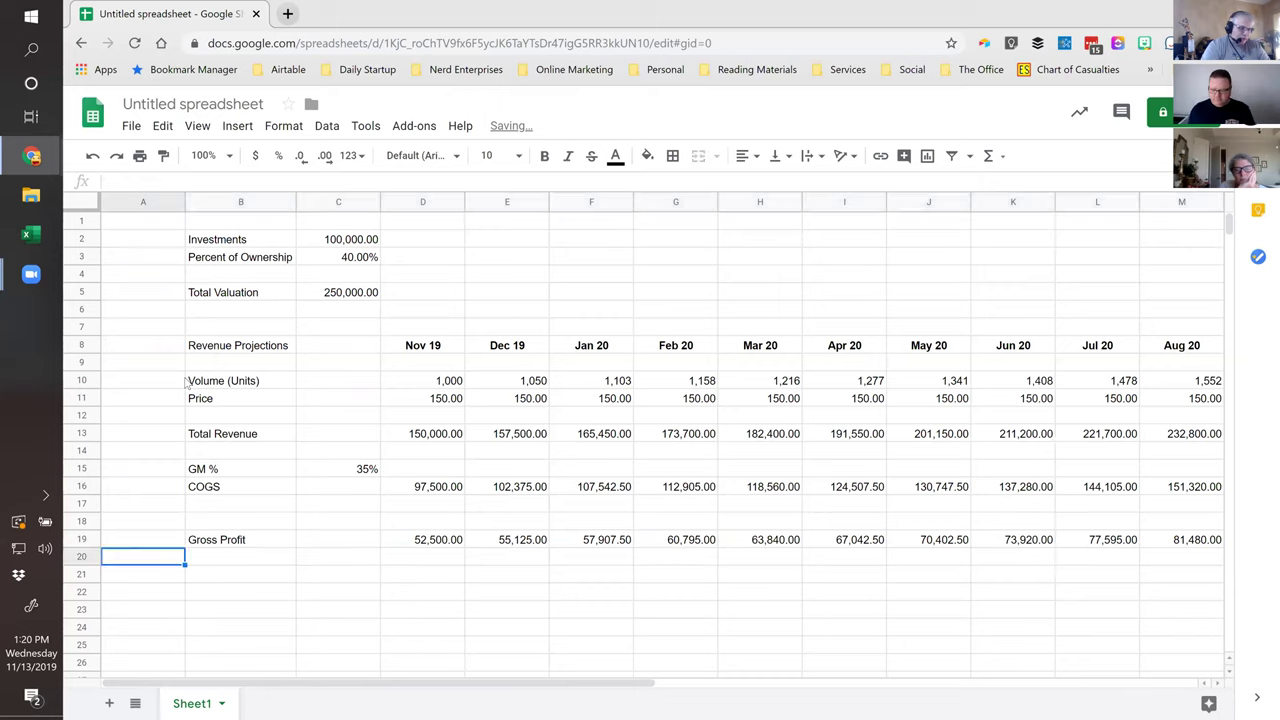
{"action": "key", "text": "Up"}
{"action": "key", "text": "ctrl+b"}
{"action": "key", "text": "Up"}
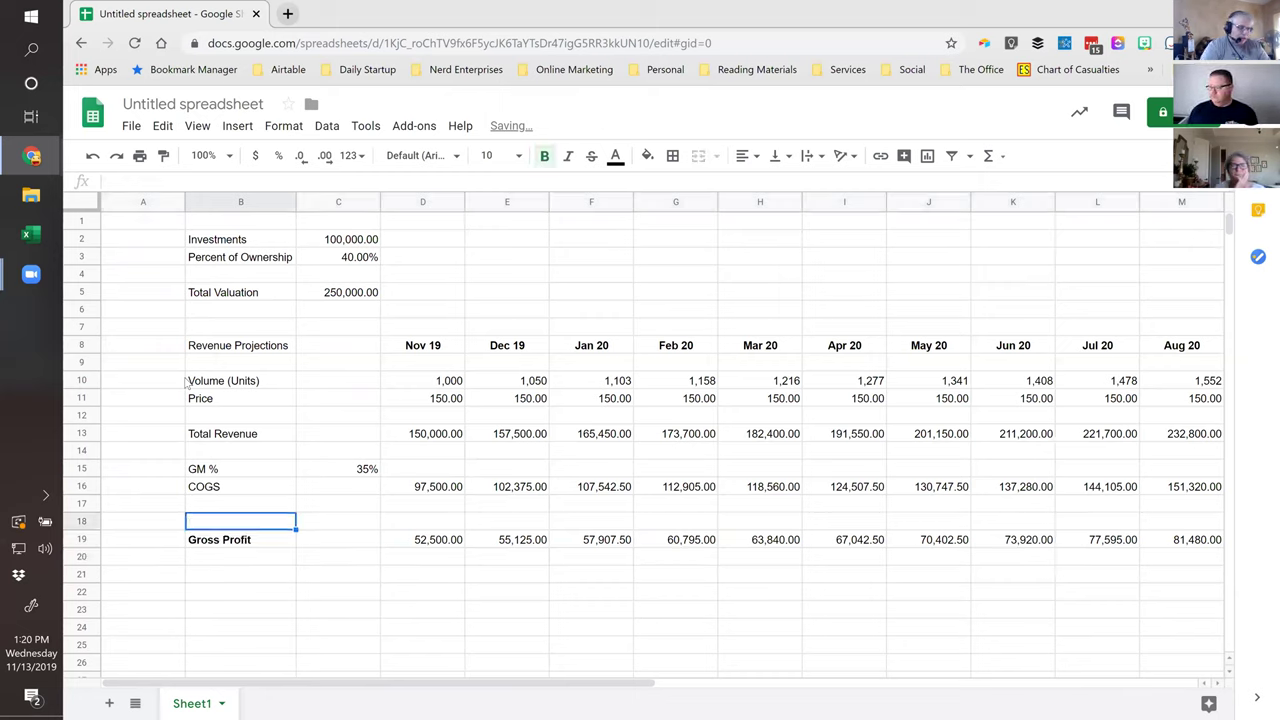
{"action": "key", "text": "Right"}
{"action": "key", "text": "Up"}
{"action": "key", "text": "Up"}
{"action": "key", "text": "Up"}
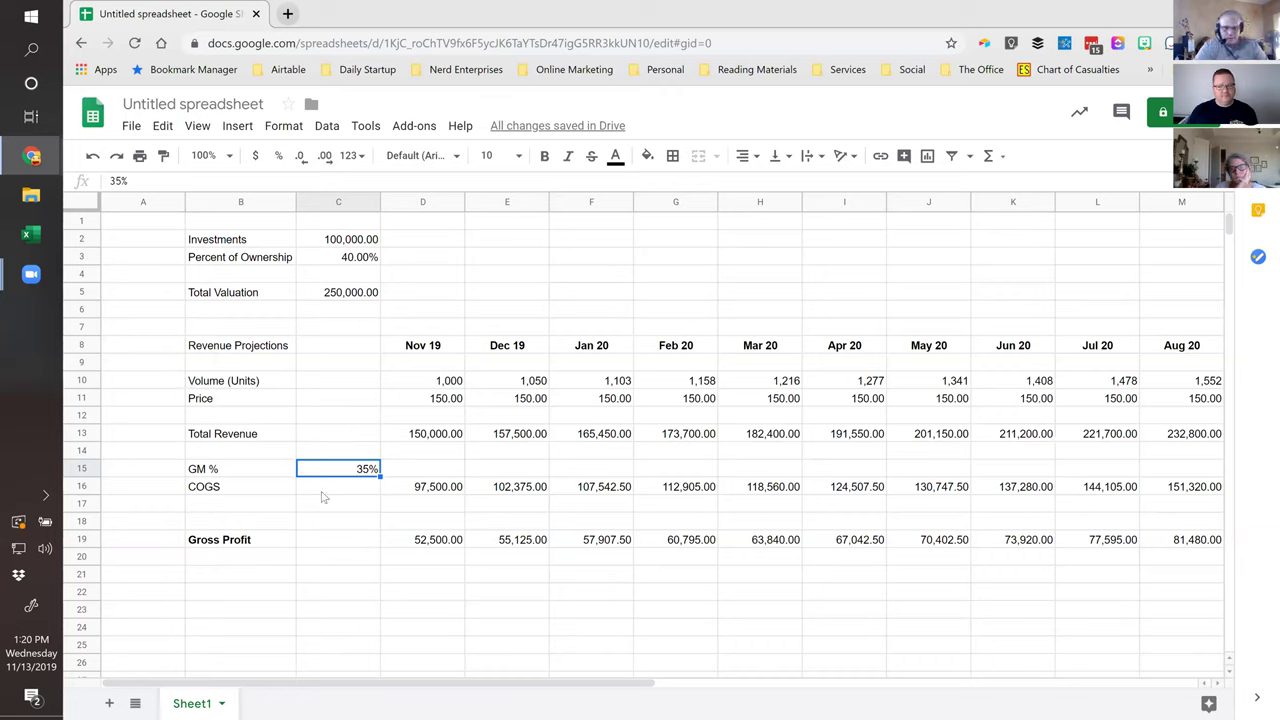
Add a bold OpEx label in row 21 below Gross Profit.
{"action": "left_click", "coordinate": [209, 580]}
{"action": "type", "text": "OpEx"}
{"action": "key", "text": "Tab"}
{"action": "key", "text": "Left"}
{"action": "key", "text": "ctrl+b"}
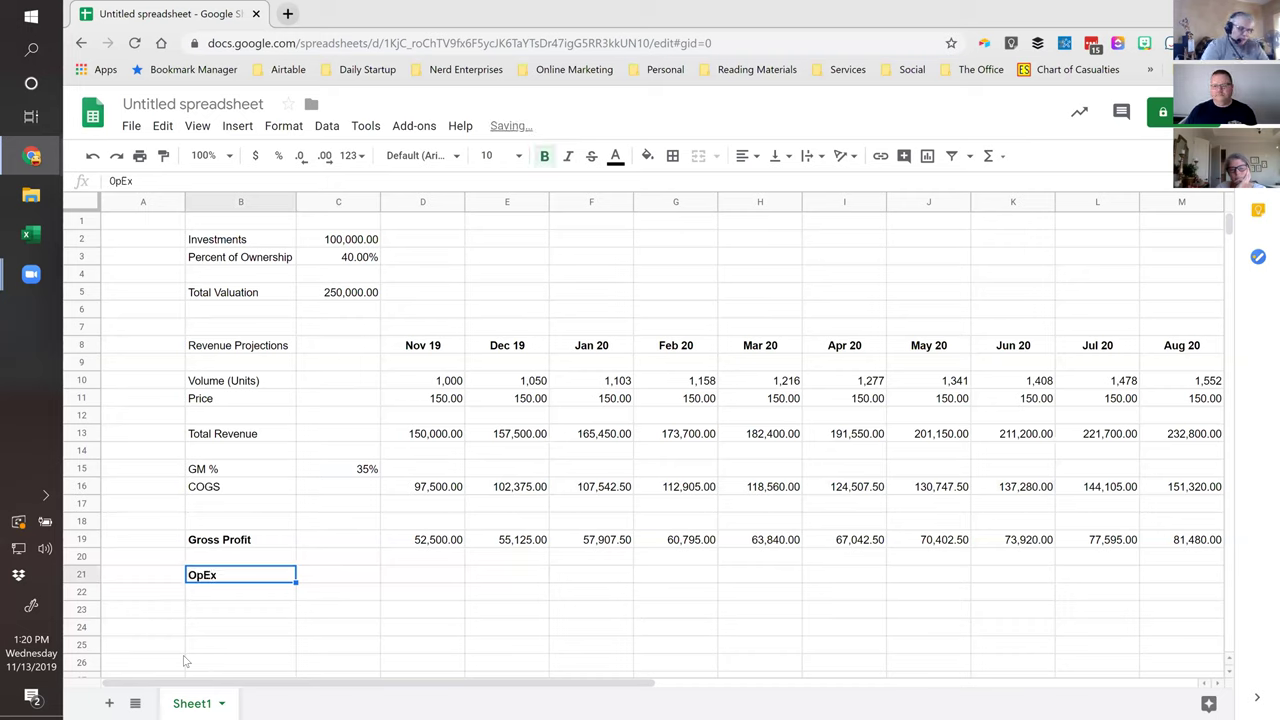
Set the OpEx rate to 50.00% and begin November OpEx as =D19*C21.
{"action": "key", "text": "Right"}
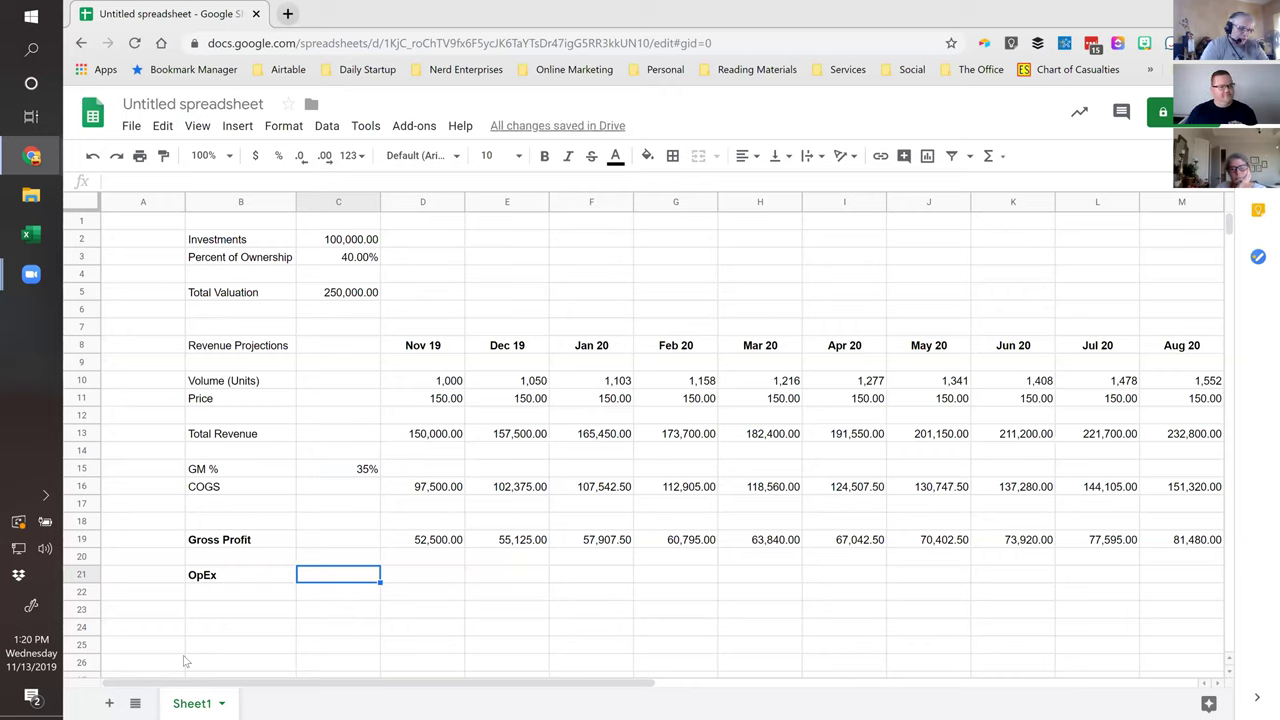
{"action": "type", "text": ".5"}
{"action": "key", "text": "Tab"}
{"action": "key", "text": "Left"}
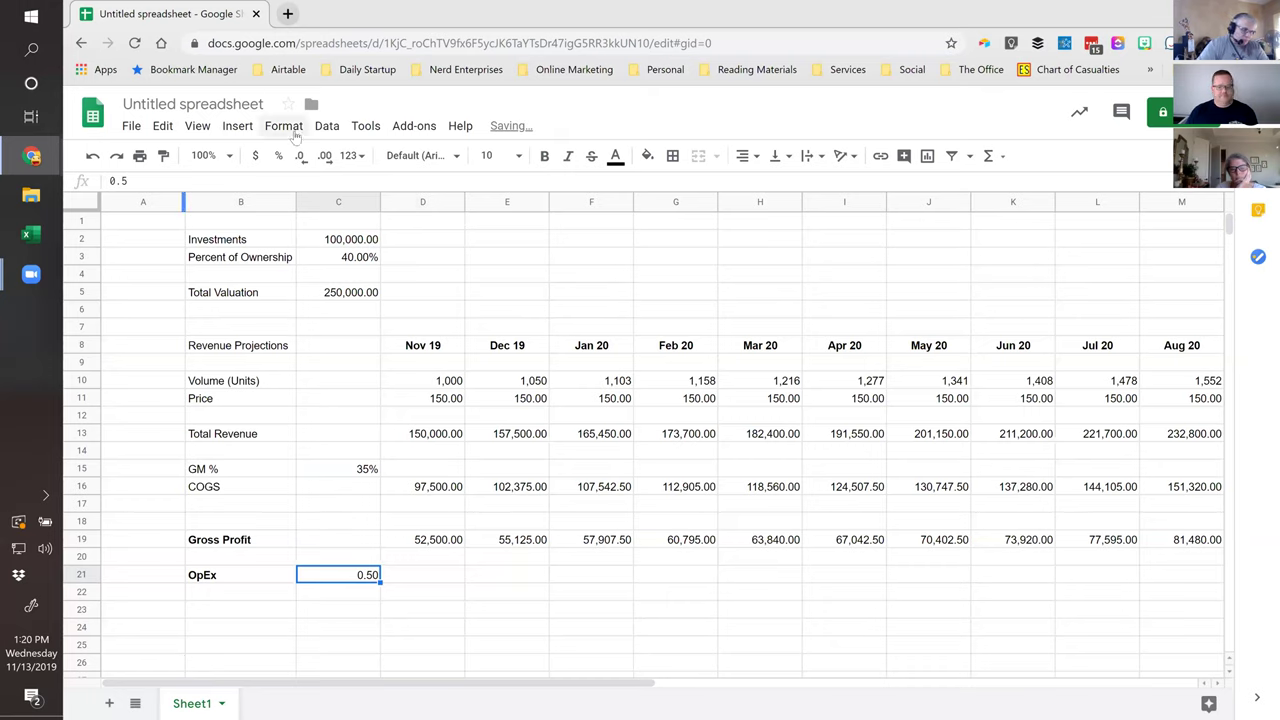
{"action": "left_click", "coordinate": [279, 158]}
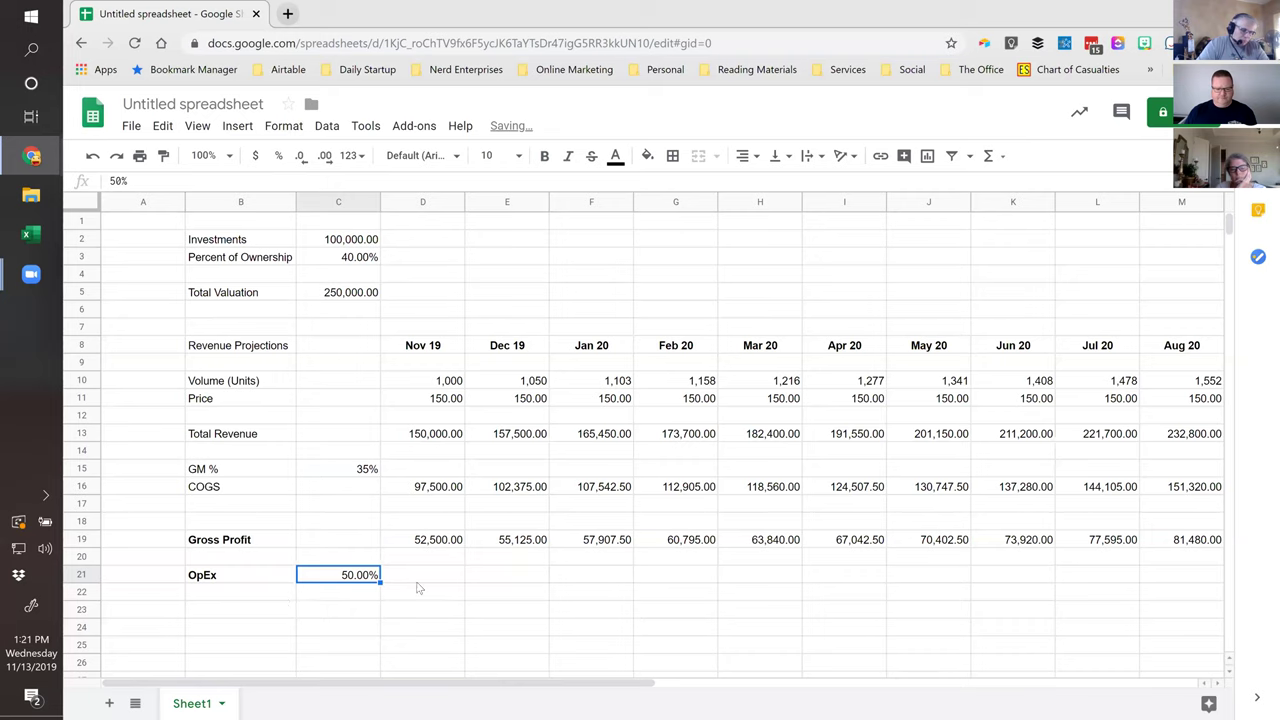
{"action": "key", "text": "Right"}
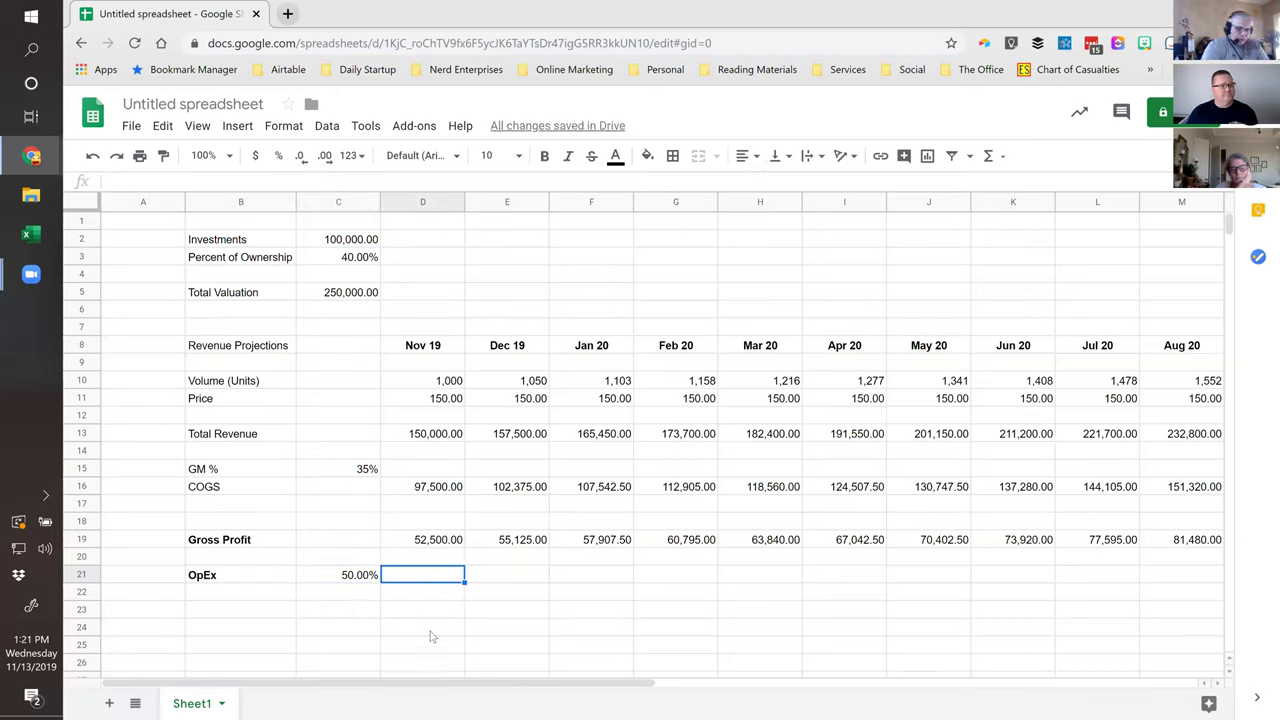
{"action": "type", "text": "=D19*C21"}
Lock the OpEx formula's rate reference as $C21, format it as Number, and fill it across to M21.
{"action": "key", "text": "Return"}
{"action": "key", "text": "Up"}
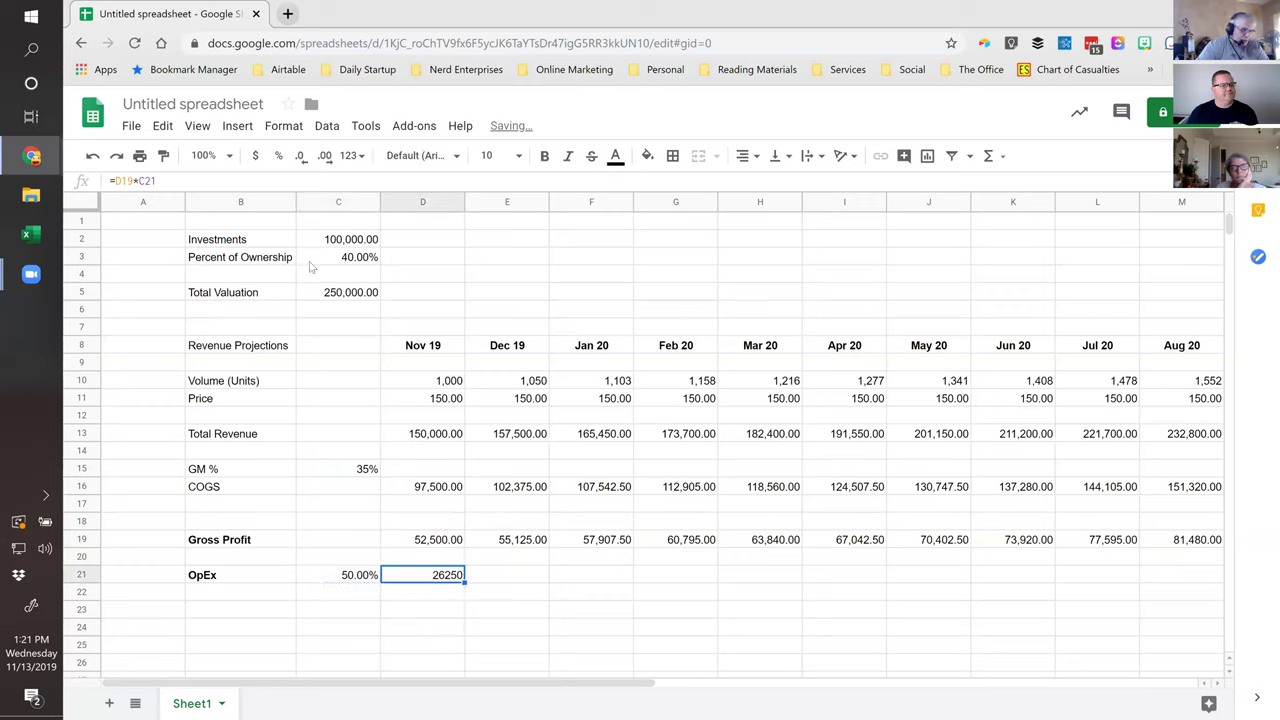
{"action": "key", "text": "F2"}
{"action": "key", "text": "Left"}
{"action": "key", "text": "Left"}
{"action": "key", "text": "Left"}
{"action": "type", "text": "$"}
{"action": "key", "text": "Return"}
{"action": "key", "text": "Up"}
{"action": "left_click", "coordinate": [362, 160]}
{"action": "left_click", "coordinate": [390, 255]}
{"action": "key", "text": "ctrl+c"}
{"action": "key", "text": "shift+Right"}
{"action": "key", "text": "shift+Right"}
{"action": "key", "text": "shift+Right"}
{"action": "key", "text": "shift+Right"}
{"action": "key", "text": "shift+Right"}
{"action": "key", "text": "shift+Right"}
{"action": "key", "text": "shift+Right"}
{"action": "key", "text": "shift+Right"}
{"action": "key", "text": "shift+Right"}
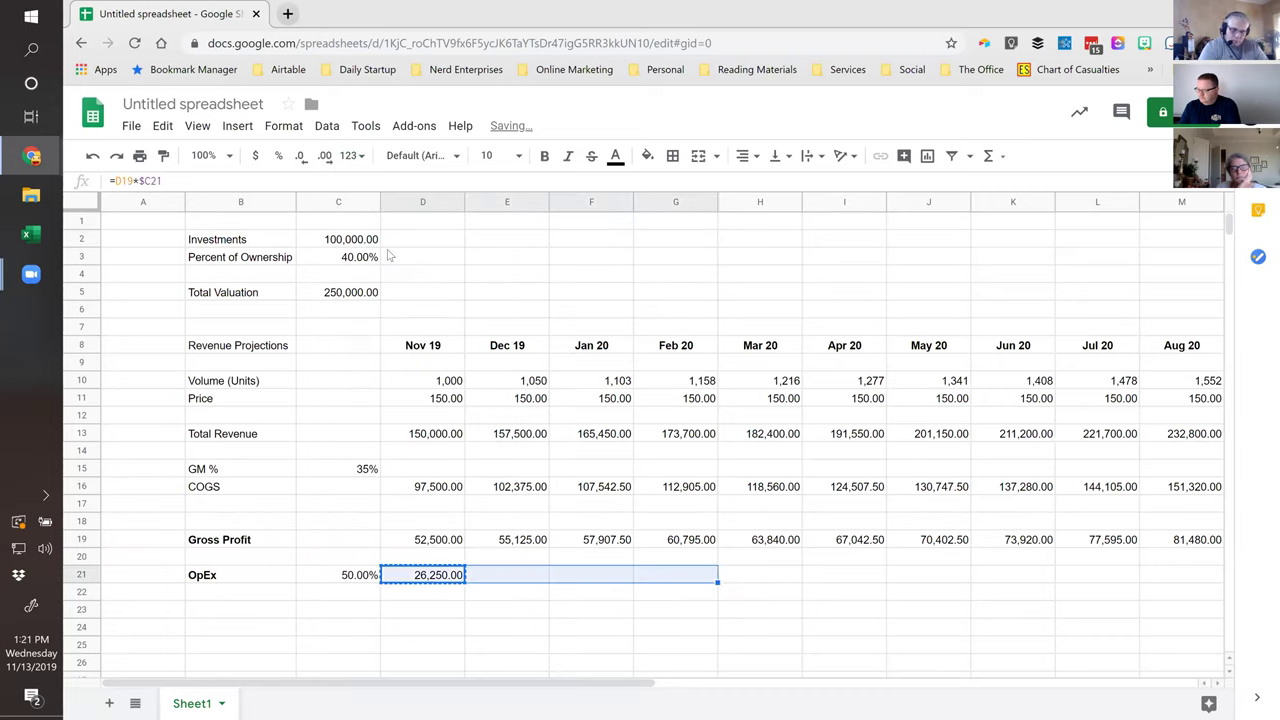
{"action": "key", "text": "ctrl+v"}
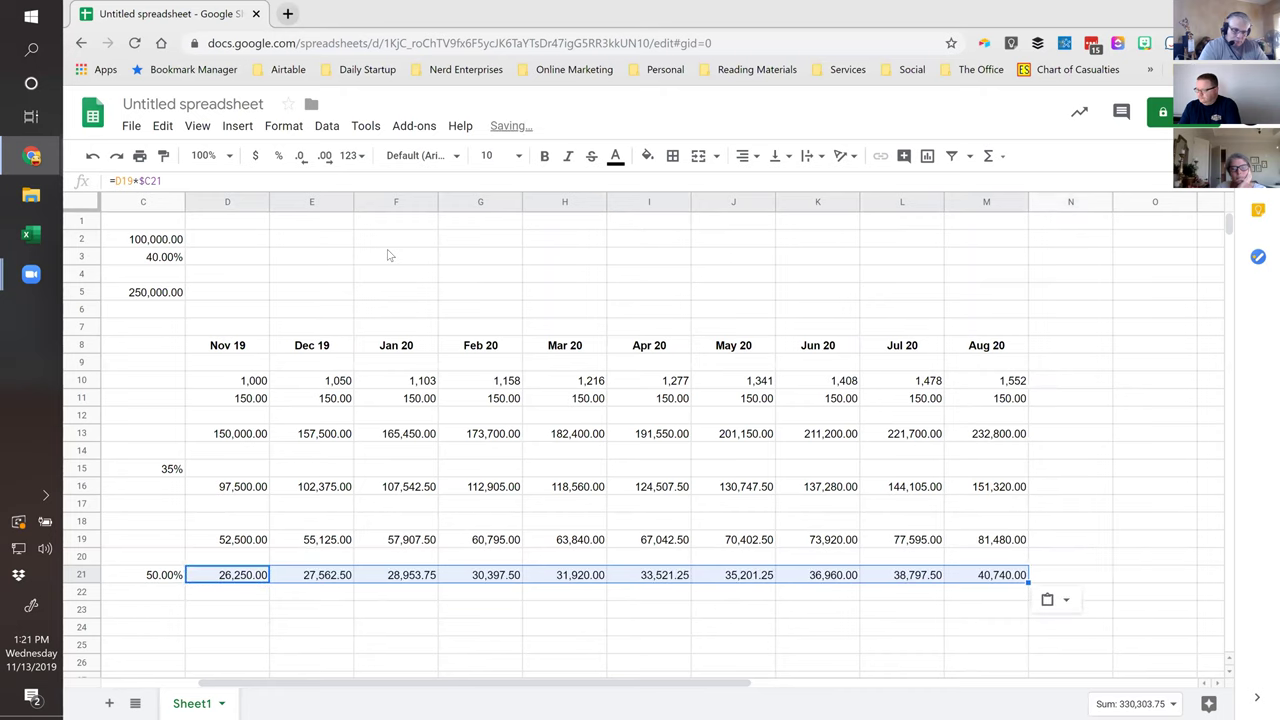
Add a Net Income row in B23 with =D19-D21, filled across all months.
{"action": "key", "text": "Down"}
{"action": "key", "text": "Down"}
{"action": "key", "text": "Left"}
{"action": "key", "text": "Left"}
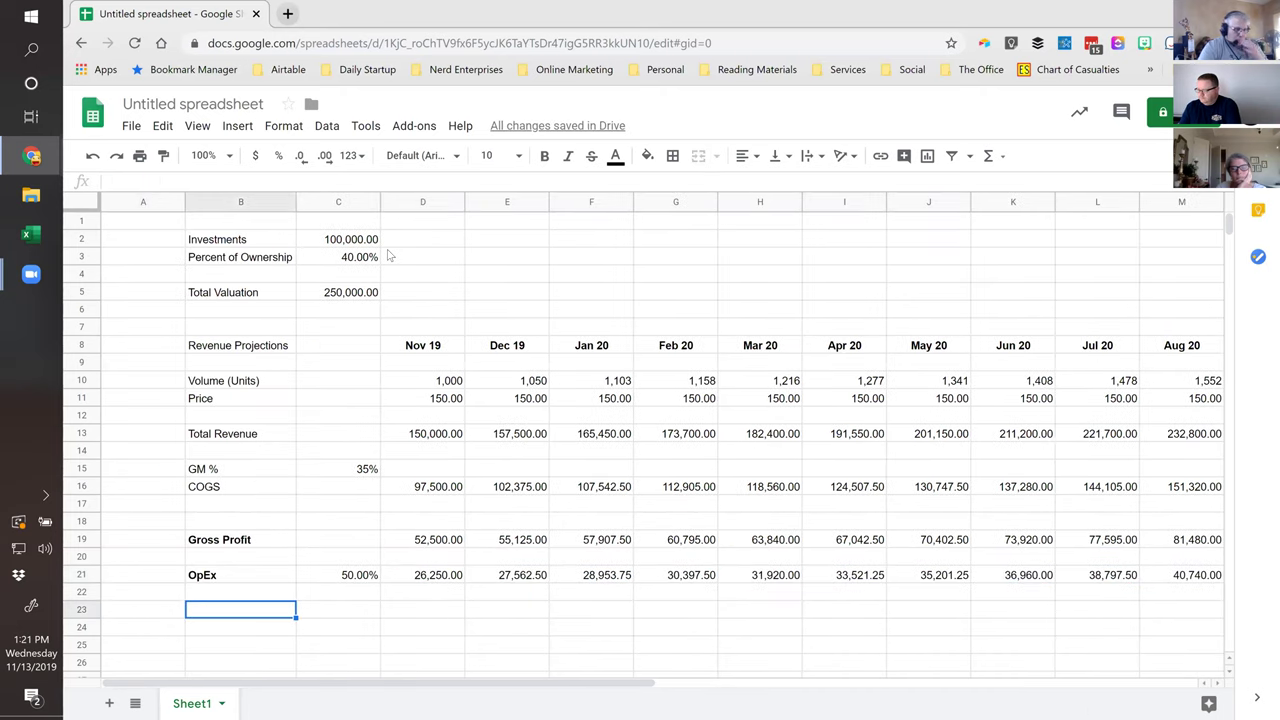
{"action": "type", "text": "Net Income"}
{"action": "key", "text": "Right"}
{"action": "key", "text": "Right"}
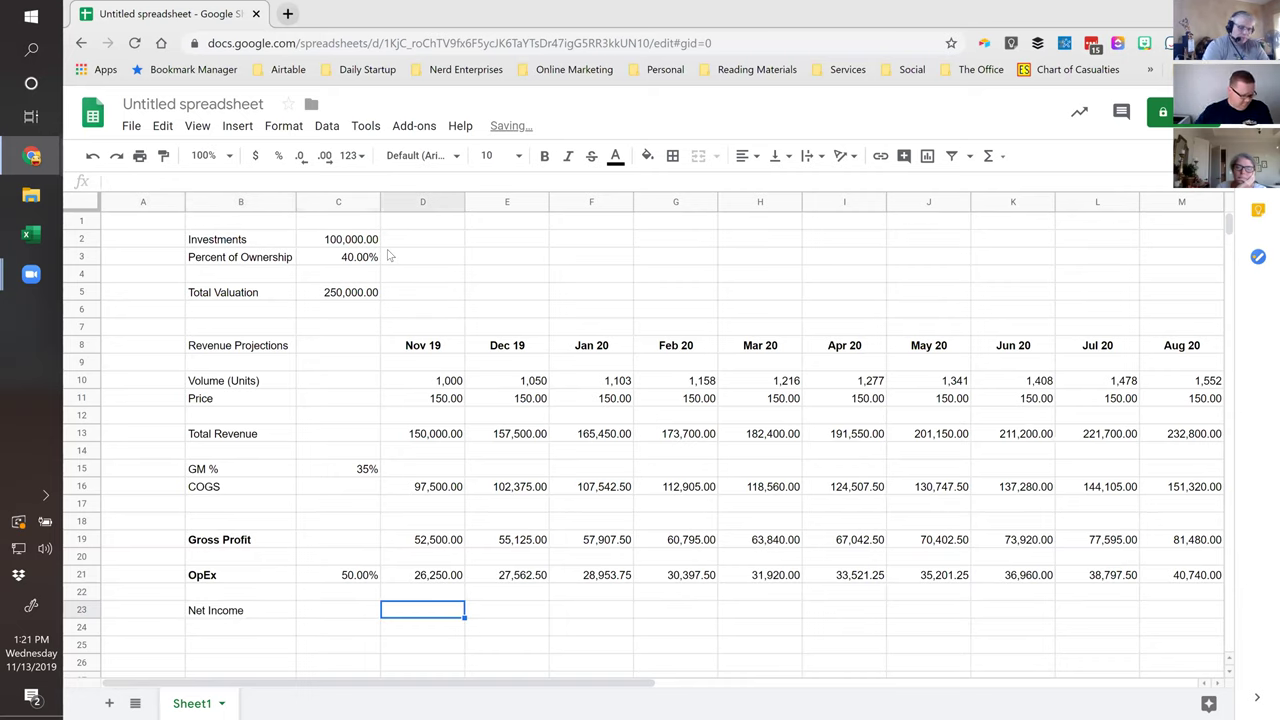
{"action": "type", "text": "="}
{"action": "left_click", "coordinate": [429, 541]}
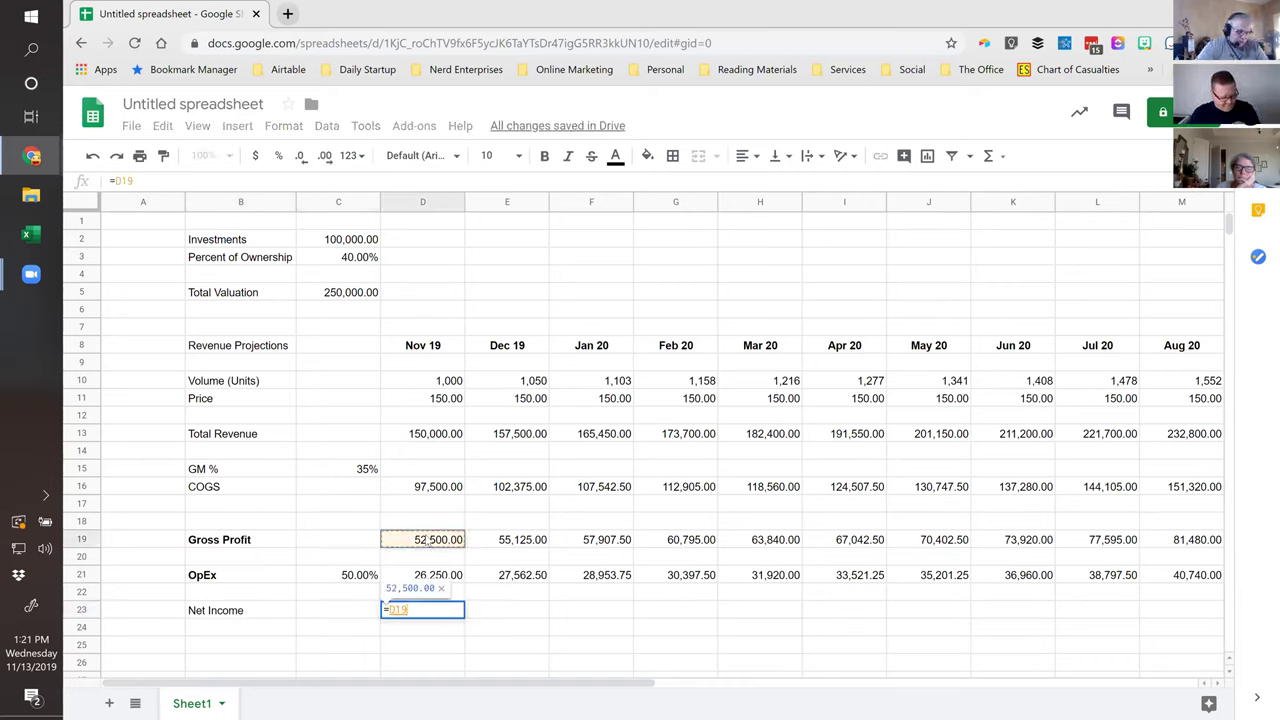
{"action": "type", "text": "-"}
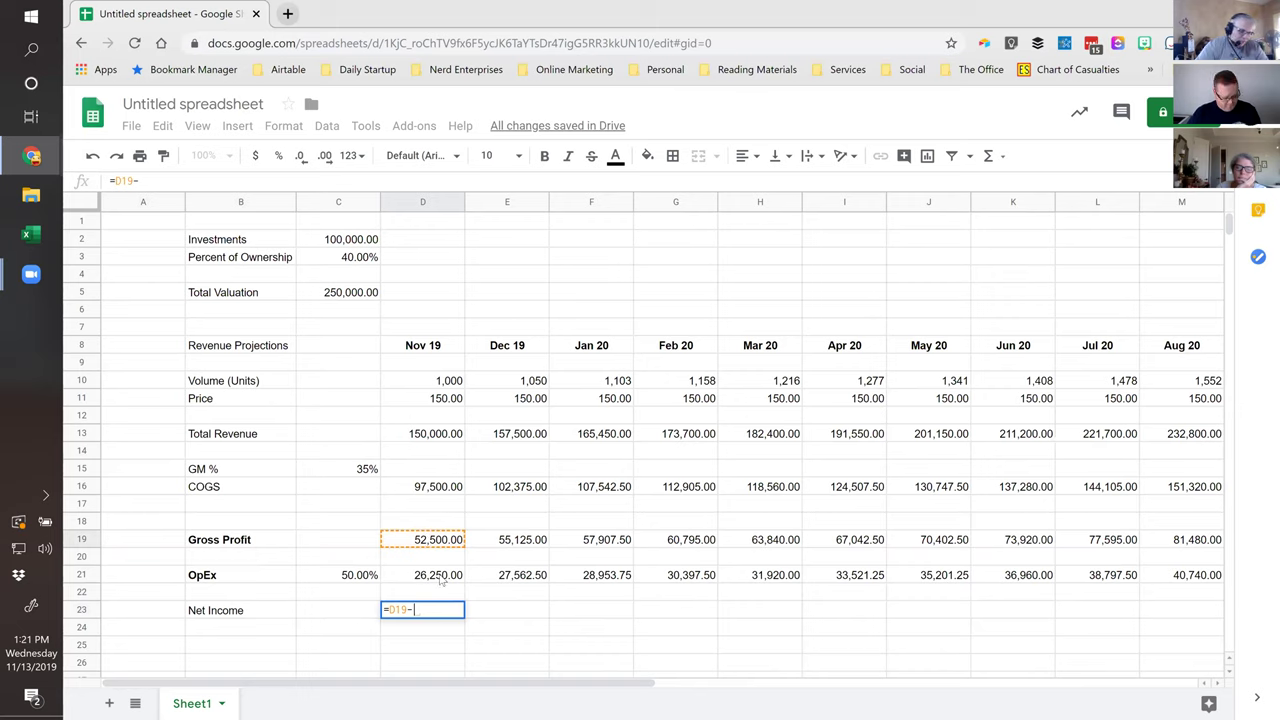
{"action": "left_click", "coordinate": [443, 580]}
{"action": "key", "text": "Return"}
{"action": "key", "text": "Up"}
{"action": "key", "text": "ctrl+c"}
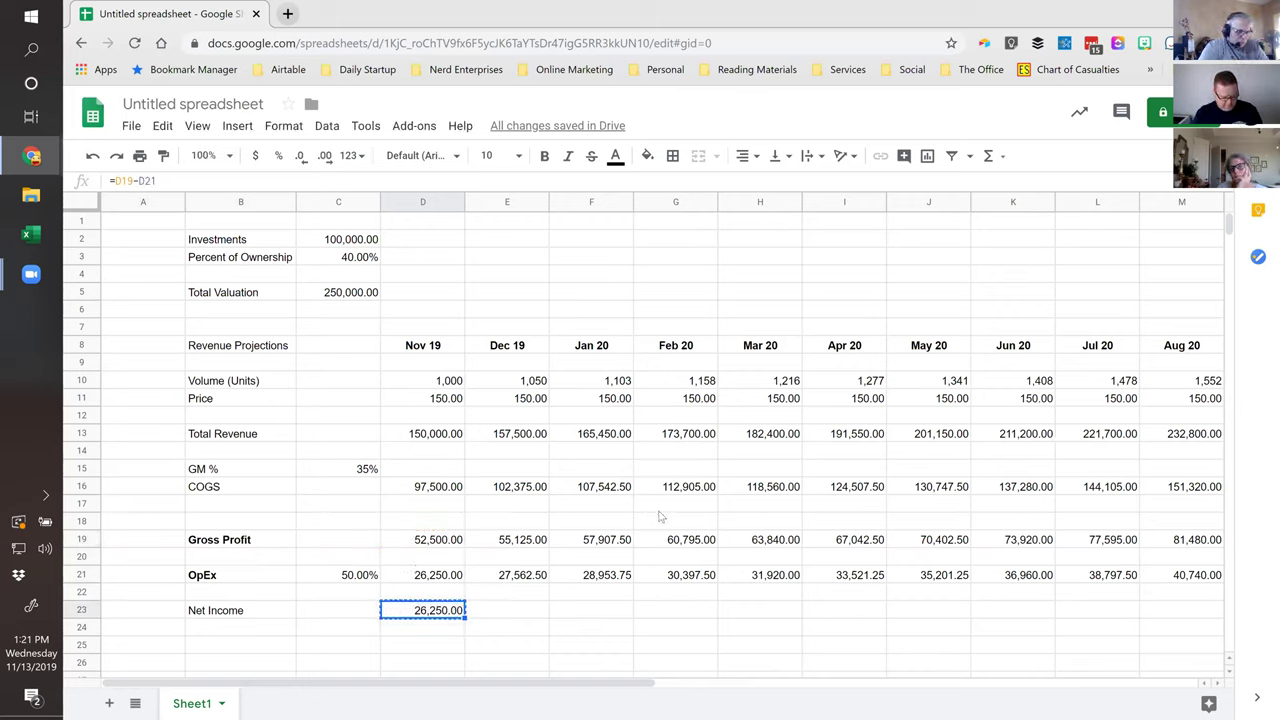
{"action": "key", "text": "shift+Right"}
{"action": "key", "text": "shift+Right"}
{"action": "key", "text": "shift+Right"}
{"action": "key", "text": "shift+Right"}
{"action": "key", "text": "shift+Right"}
{"action": "key", "text": "shift+Right"}
{"action": "key", "text": "shift+Right"}
{"action": "key", "text": "shift+Right"}
{"action": "key", "text": "shift+Right"}
{"action": "key", "text": "shift+Right"}
{"action": "key", "text": "shift+Right"}
{"action": "key", "text": "shift+Left"}
{"action": "key", "text": "shift+Left"}
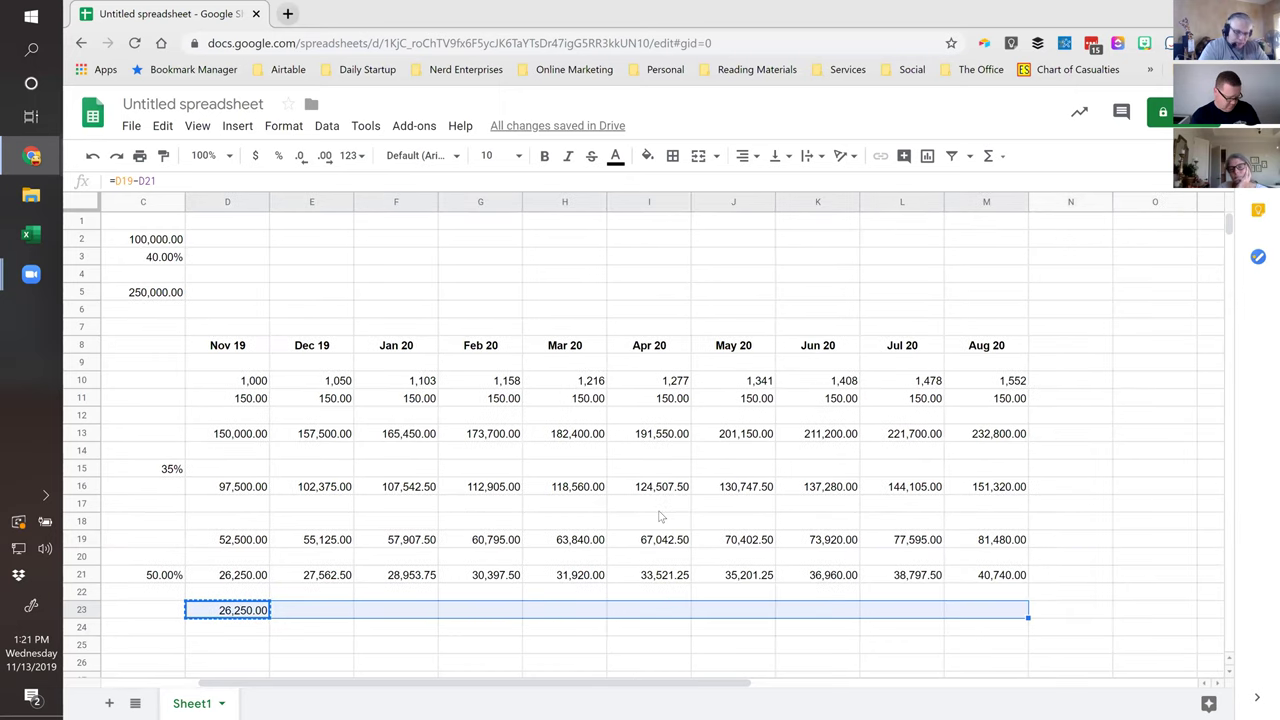
{"action": "key", "text": "ctrl+v"}
{"action": "key", "text": "Left"}
{"action": "key", "text": "Left"}
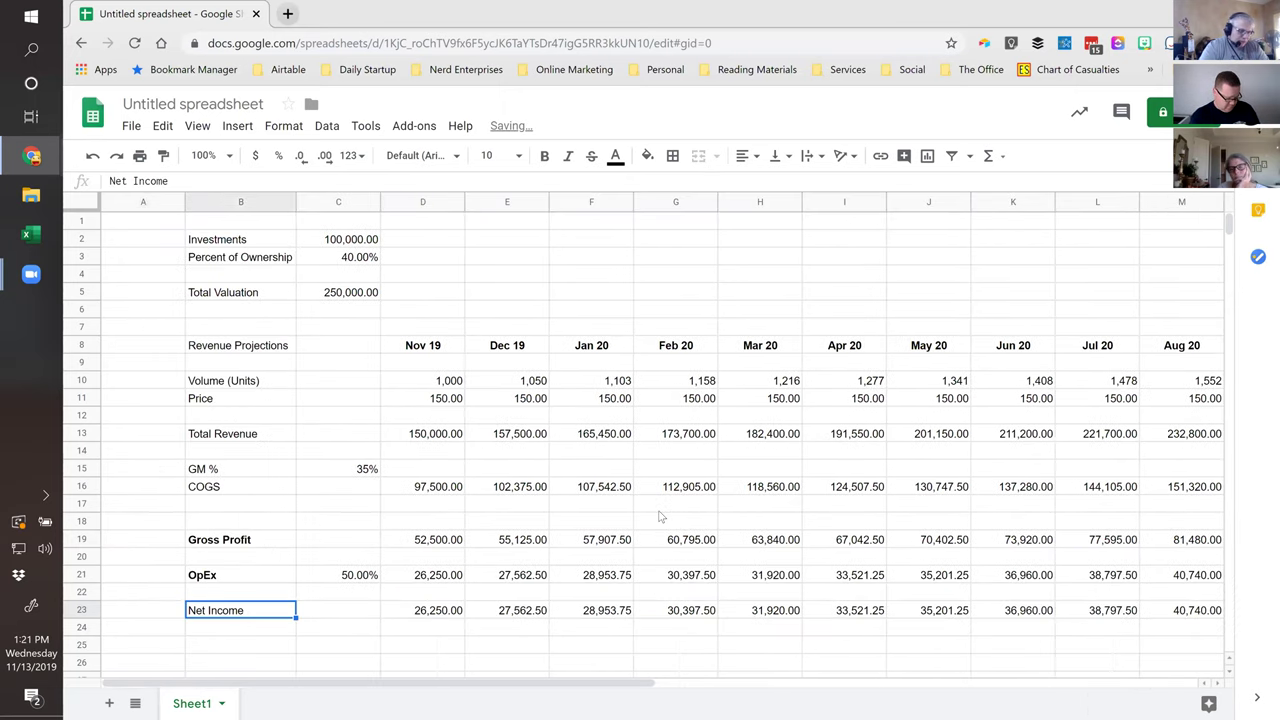
Lower the OpEx rate in C21 to 40%.
{"action": "key", "text": "Up"}
{"action": "key", "text": "Up"}
{"action": "key", "text": "Right"}
{"action": "type", "text": "40"}
{"action": "key", "text": "Return"}
{"action": "key", "text": "Up"}
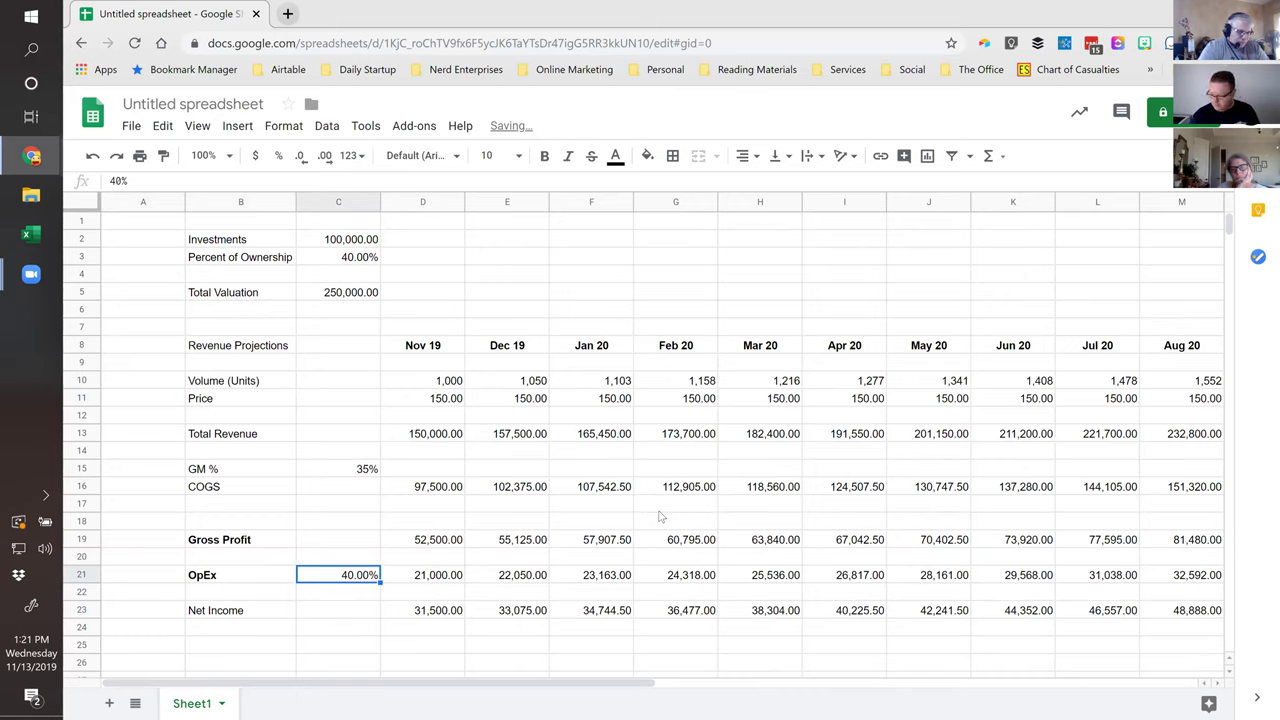
{"action": "key", "text": "Right"}
{"action": "key", "text": "Down"}
{"action": "key", "text": "Down"}
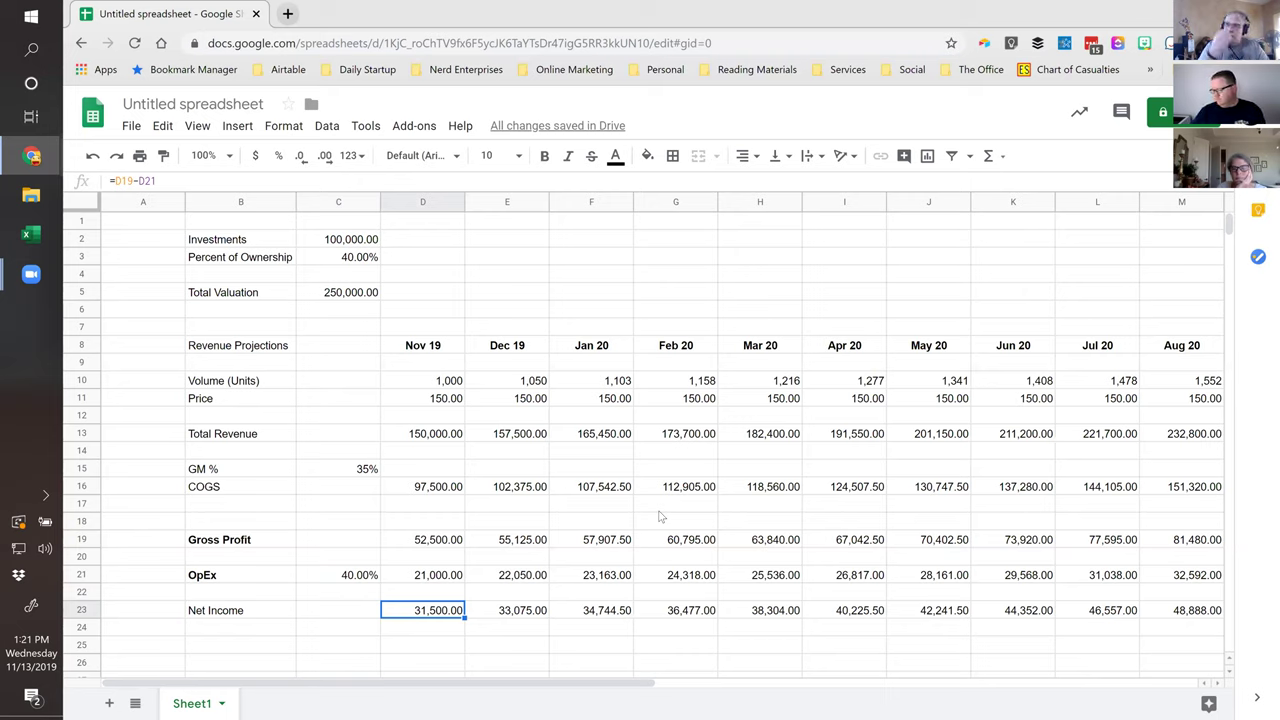
{"action": "key", "text": "Down"}
{"action": "key", "text": "Down"}
{"action": "key", "text": "Left"}
{"action": "key", "text": "Left"}
{"action": "key", "text": "Left"}
{"action": "key", "text": "Right"}
{"action": "key", "text": "shift+Down"}
{"action": "key", "text": "shift+Down"}
{"action": "key", "text": "shift+Down"}
{"action": "key", "text": "shift+Down"}
{"action": "key", "text": "shift+Down"}
{"action": "key", "text": "shift+Down"}
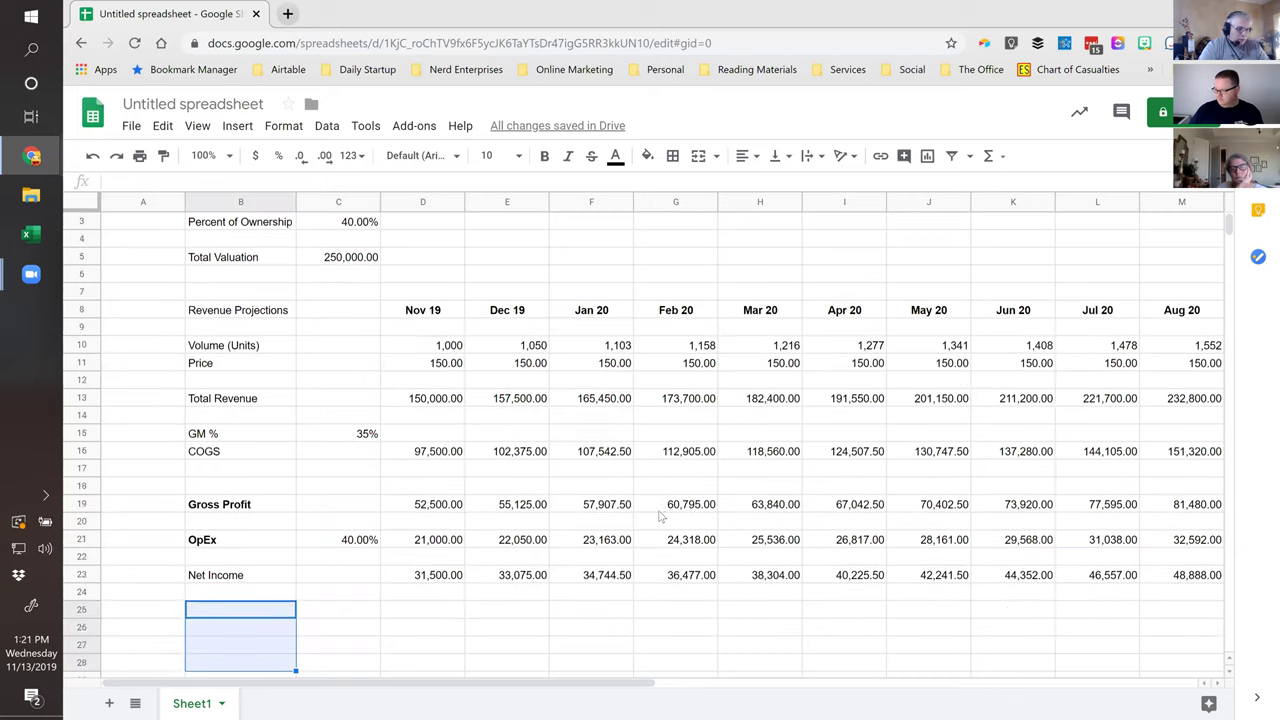
Review the Investments and Percent of Ownership figures at the top of the sheet.
{"action": "key", "text": "Left"}
{"action": "key", "text": "ctrl+Home"}
{"action": "key", "text": "Down"}
{"action": "key", "text": "Right"}
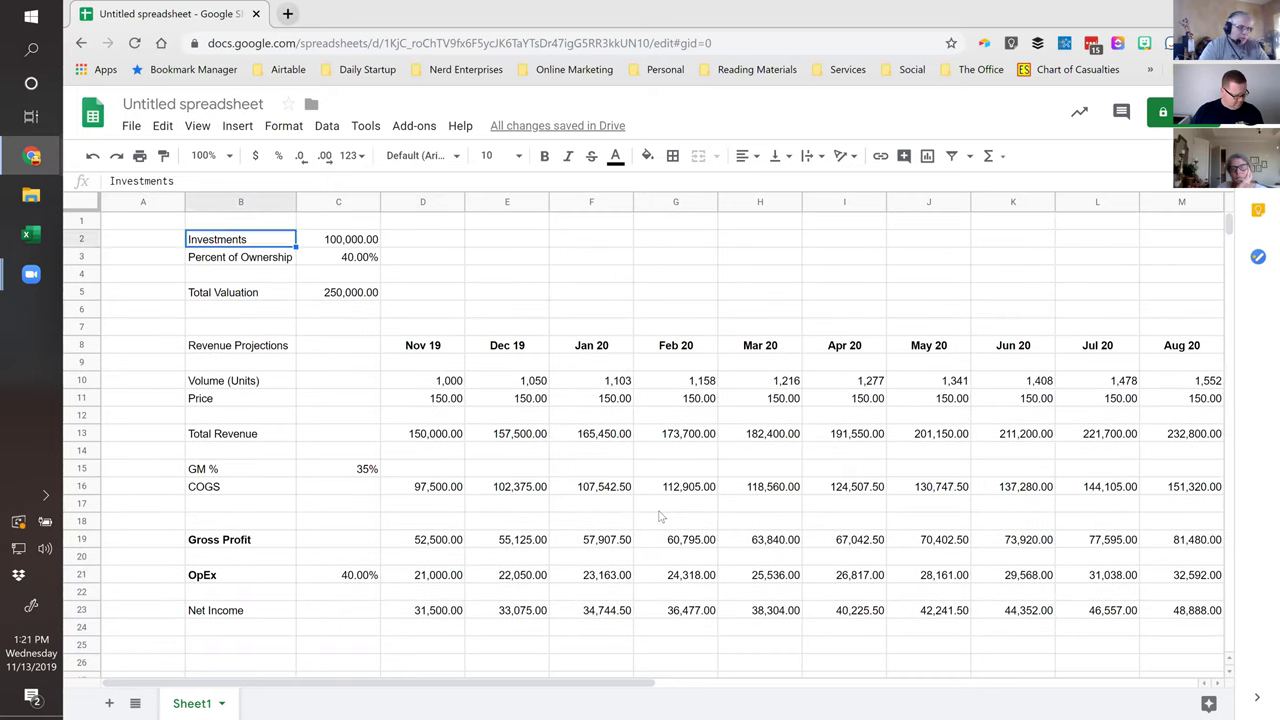
{"action": "key", "text": "Down"}
{"action": "key", "text": "Right"}
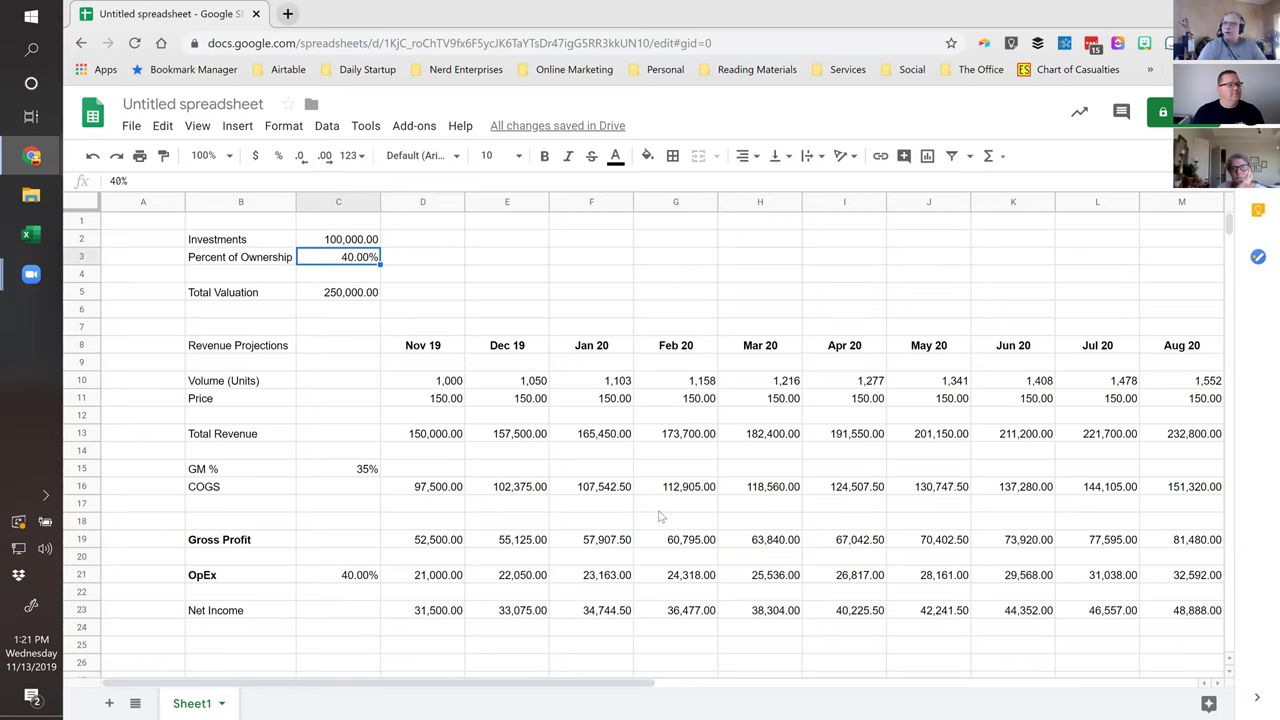
{"action": "key", "text": "Down"}
{"action": "key", "text": "Down"}
{"action": "key", "text": "Down"}
{"action": "key", "text": "Down"}
{"action": "key", "text": "Down"}
{"action": "key", "text": "Down"}
{"action": "key", "text": "Down"}
{"action": "key", "text": "Down"}
{"action": "key", "text": "Down"}
{"action": "key", "text": "Down"}
{"action": "key", "text": "Down"}
{"action": "key", "text": "Down"}
{"action": "key", "text": "Down"}
{"action": "key", "text": "Down"}
{"action": "key", "text": "Down"}
{"action": "key", "text": "Down"}
{"action": "key", "text": "Down"}
{"action": "key", "text": "Down"}
{"action": "key", "text": "Down"}
{"action": "key", "text": "Down"}
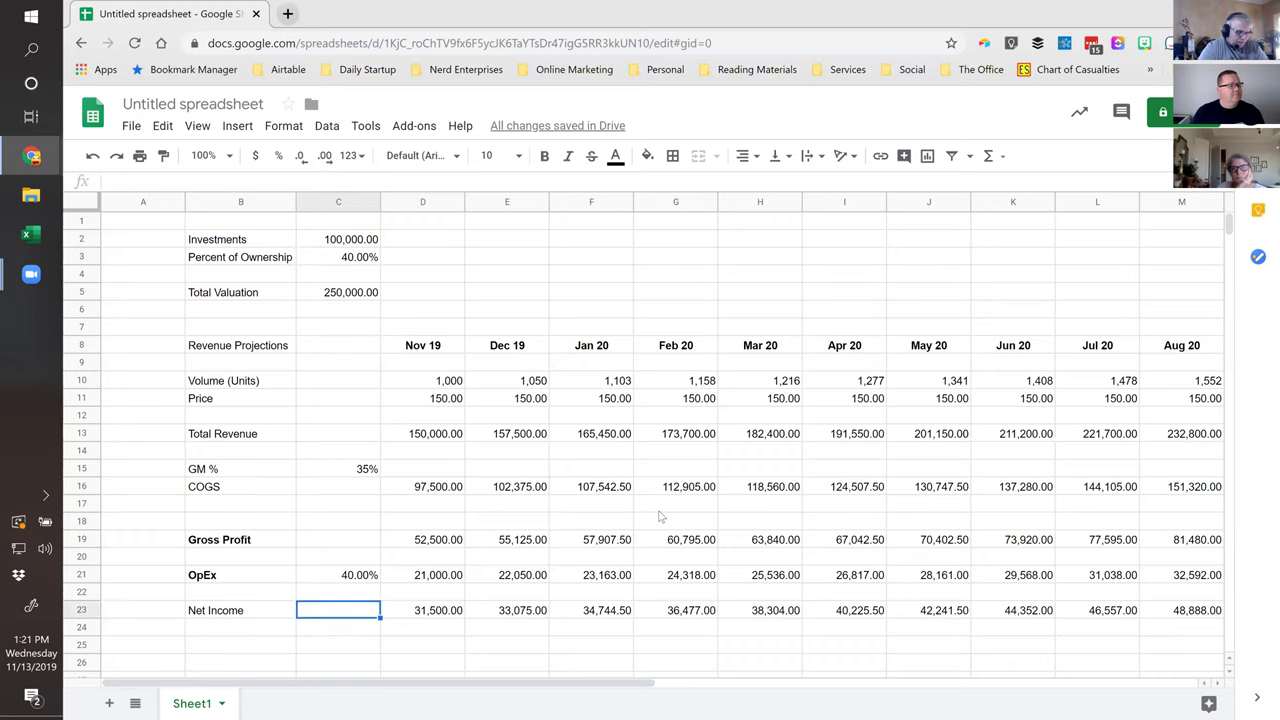
{"action": "key", "text": "Up"}
{"action": "key", "text": "Up"}
{"action": "key", "text": "Up"}
{"action": "key", "text": "Up"}
{"action": "key", "text": "Up"}
{"action": "key", "text": "Up"}
{"action": "key", "text": "Up"}
{"action": "key", "text": "Left"}
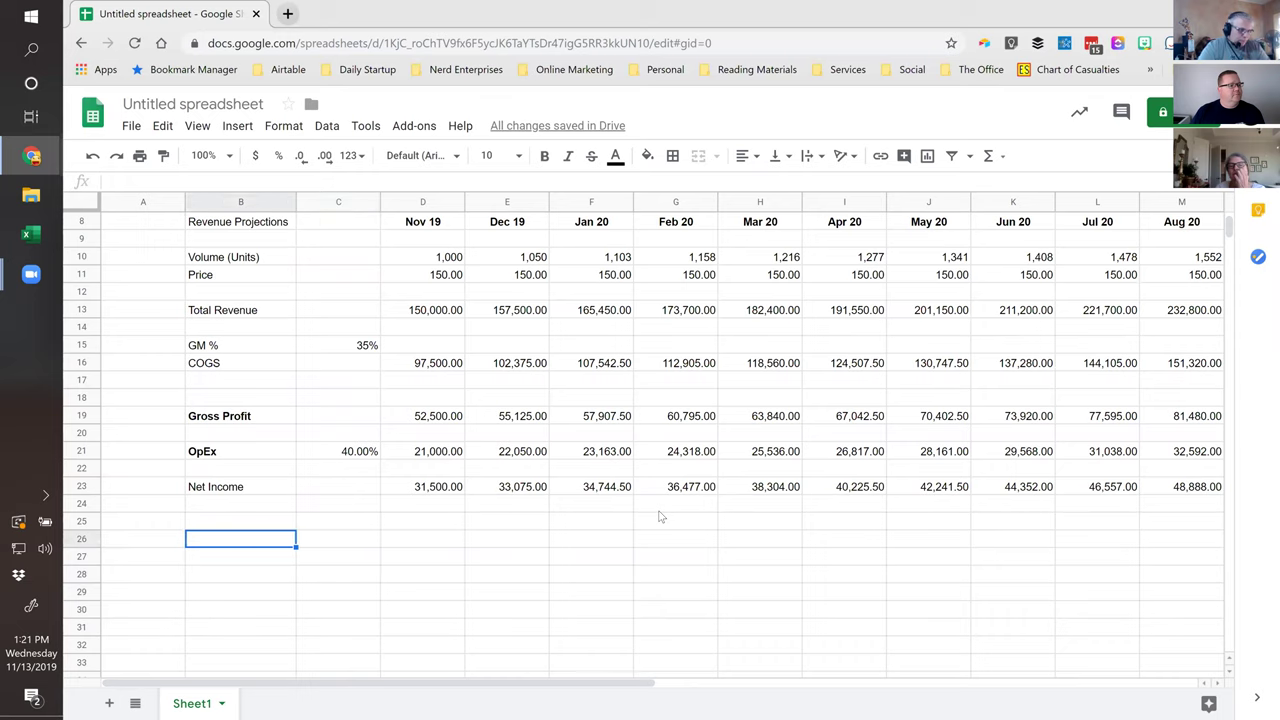
{"action": "key", "text": "Up"}
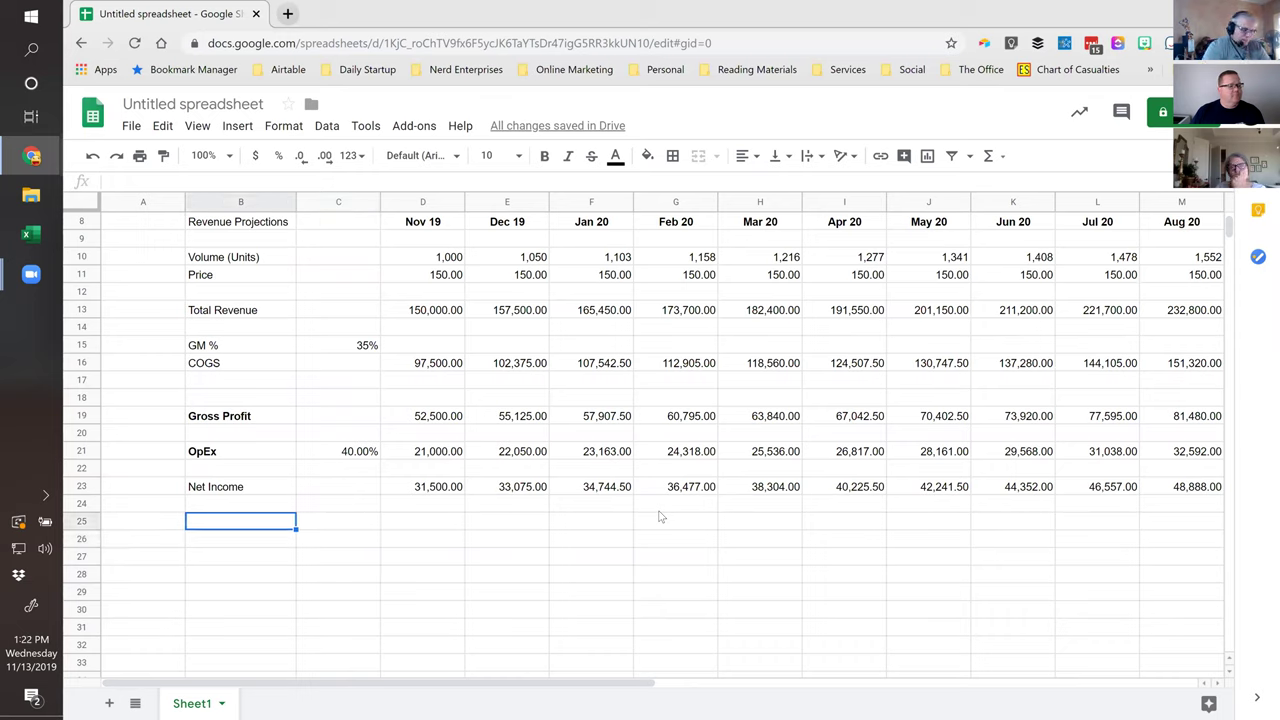
Label B25 'Initial Investment' and link C25 to the investment amount with =C2.
{"action": "type", "text": "Inves"}
{"action": "key", "text": "Escape"}
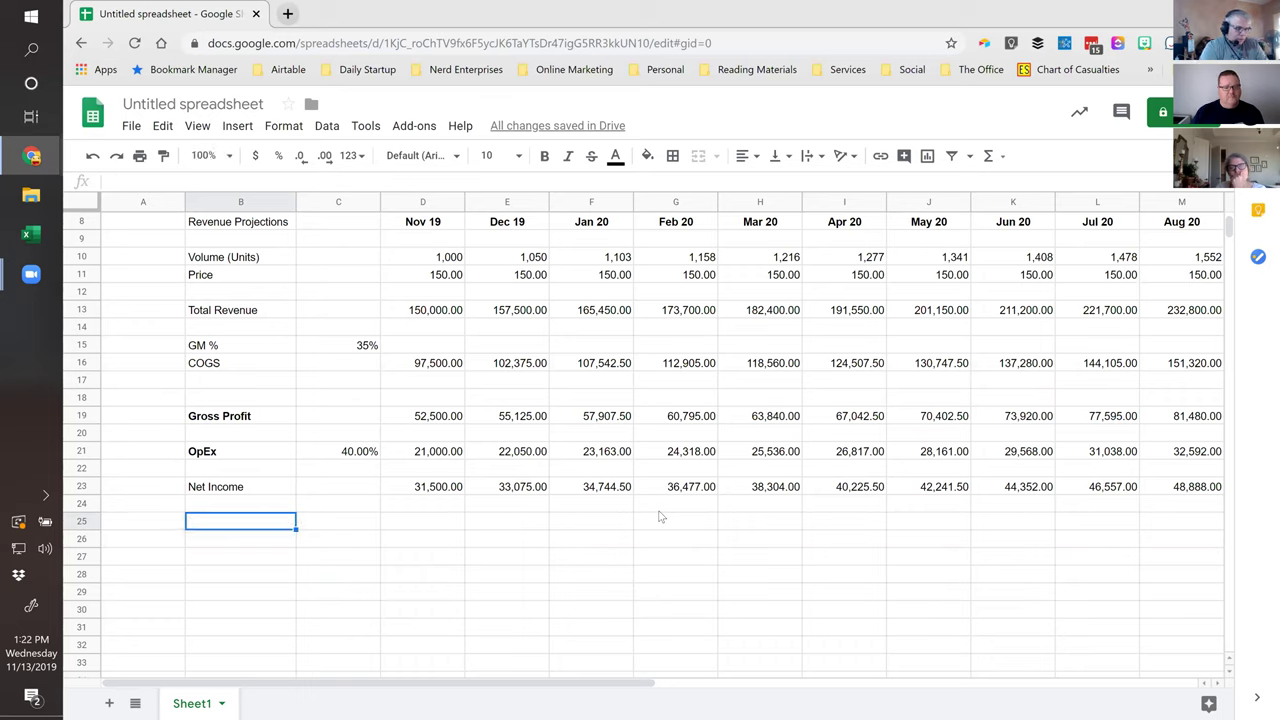
{"action": "type", "text": "Initial In"}
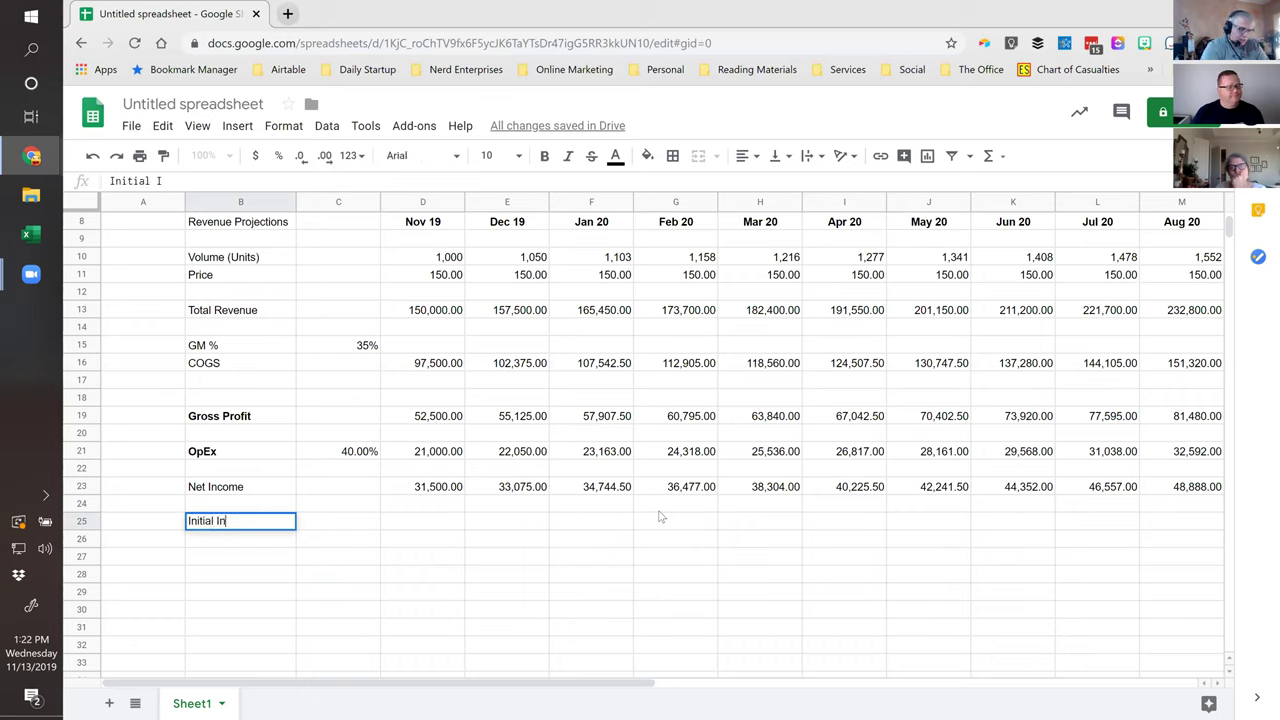
{"action": "type", "text": "vestment"}
{"action": "key", "text": "Tab"}
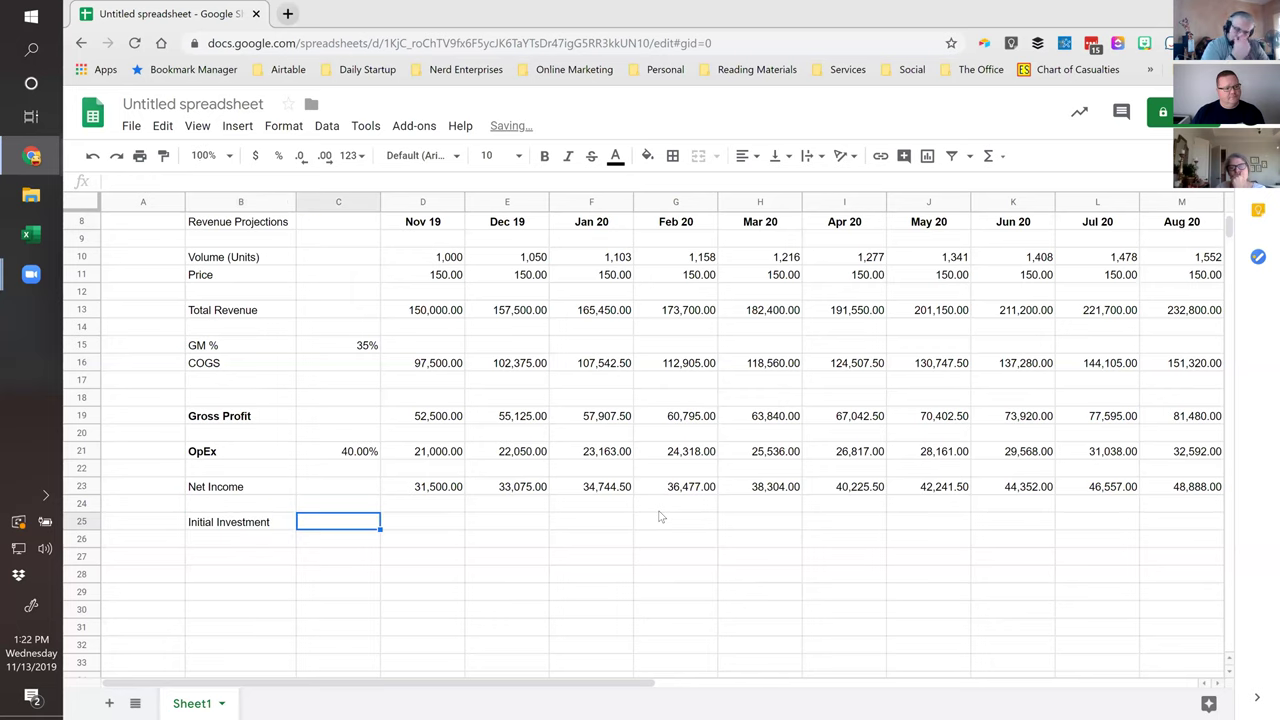
{"action": "type", "text": "="}
{"action": "key", "text": "Up"}
{"action": "key", "text": "Up"}
{"action": "key", "text": "Up"}
{"action": "key", "text": "Up"}
{"action": "key", "text": "Up"}
{"action": "key", "text": "Up"}
{"action": "key", "text": "Up"}
{"action": "key", "text": "Up"}
{"action": "key", "text": "Up"}
{"action": "key", "text": "Up"}
{"action": "key", "text": "Up"}
{"action": "key", "text": "Up"}
{"action": "key", "text": "Up"}
{"action": "key", "text": "Up"}
{"action": "key", "text": "Up"}
{"action": "key", "text": "Up"}
{"action": "key", "text": "Up"}
{"action": "key", "text": "Up"}
{"action": "key", "text": "Up"}
{"action": "key", "text": "Up"}
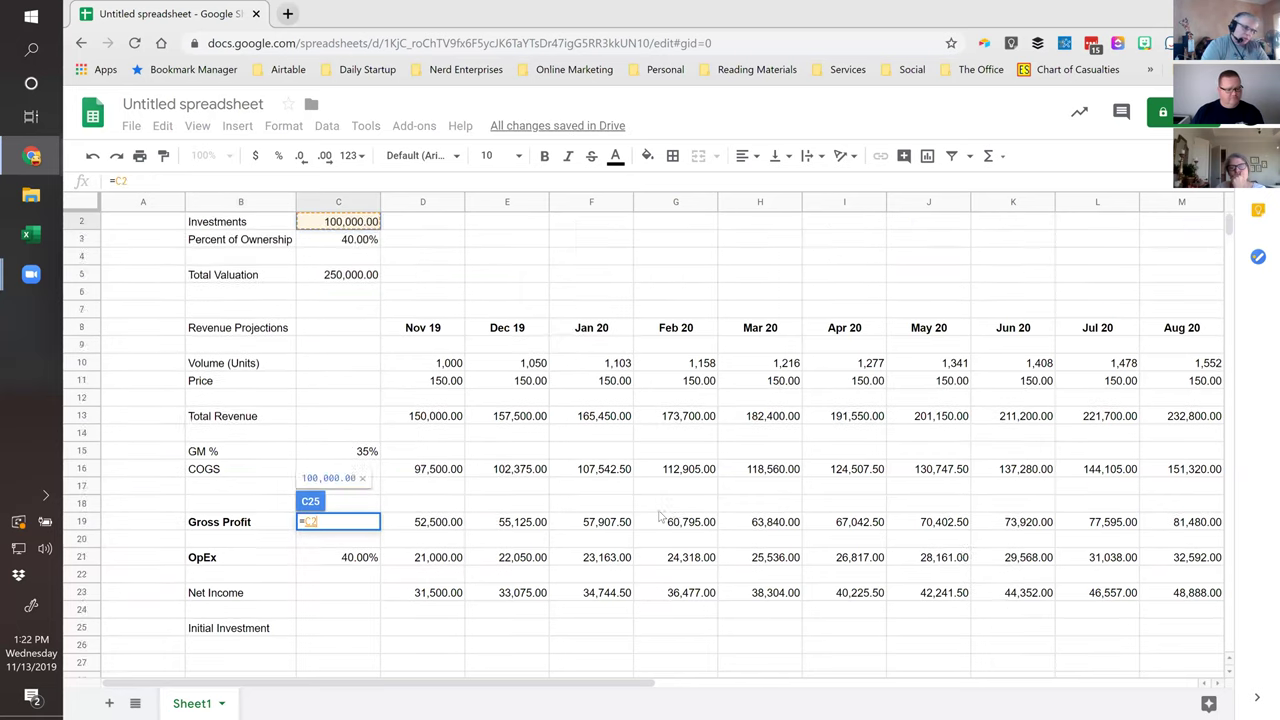
{"action": "key", "text": "Down"}
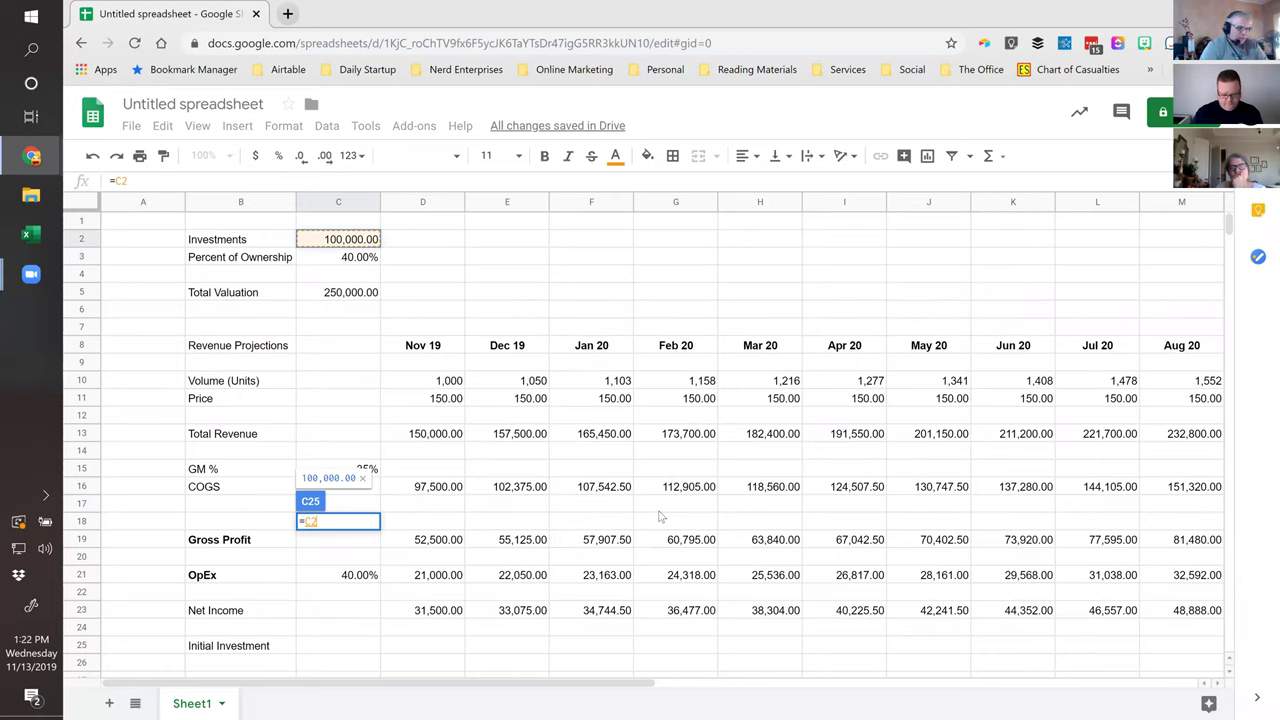
{"action": "key", "text": "Return"}
{"action": "key", "text": "Up"}
{"action": "key", "text": "Right"}
{"action": "key", "text": "Down"}
{"action": "key", "text": "Left"}
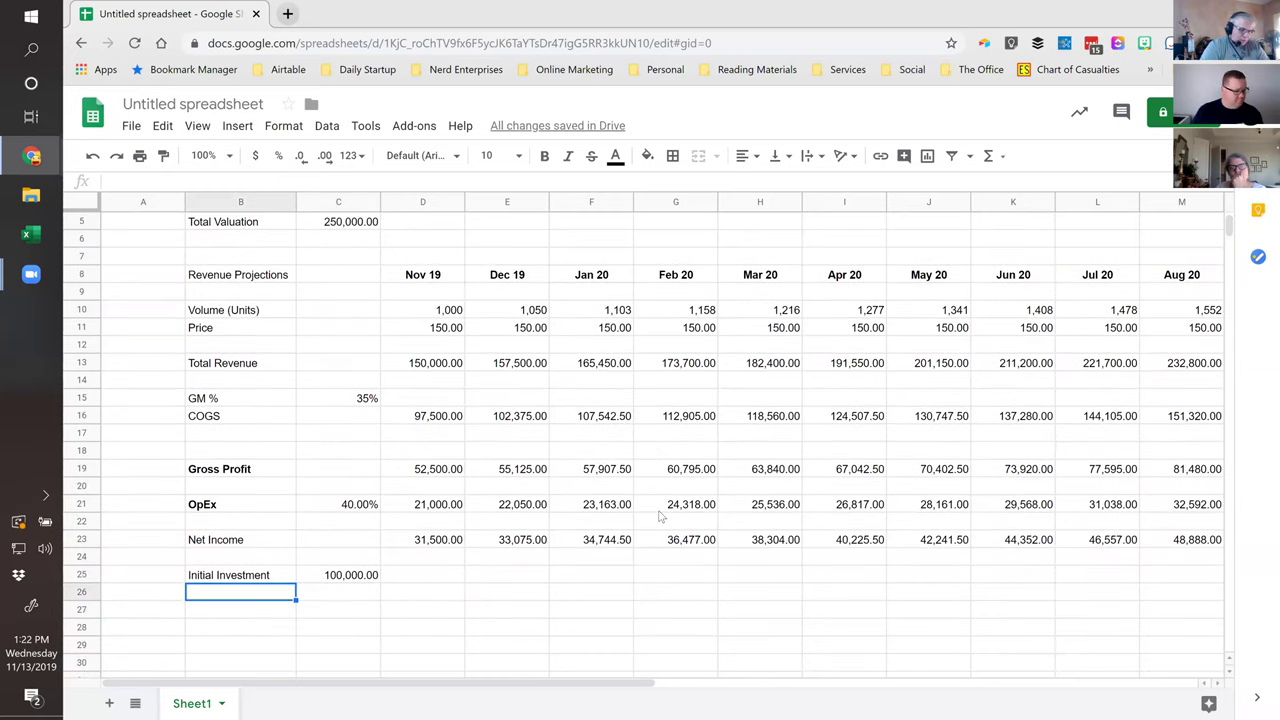
Label B26 'Investor share of NI' and enter =D23*$C3 in D26.
{"action": "type", "text": "I"}
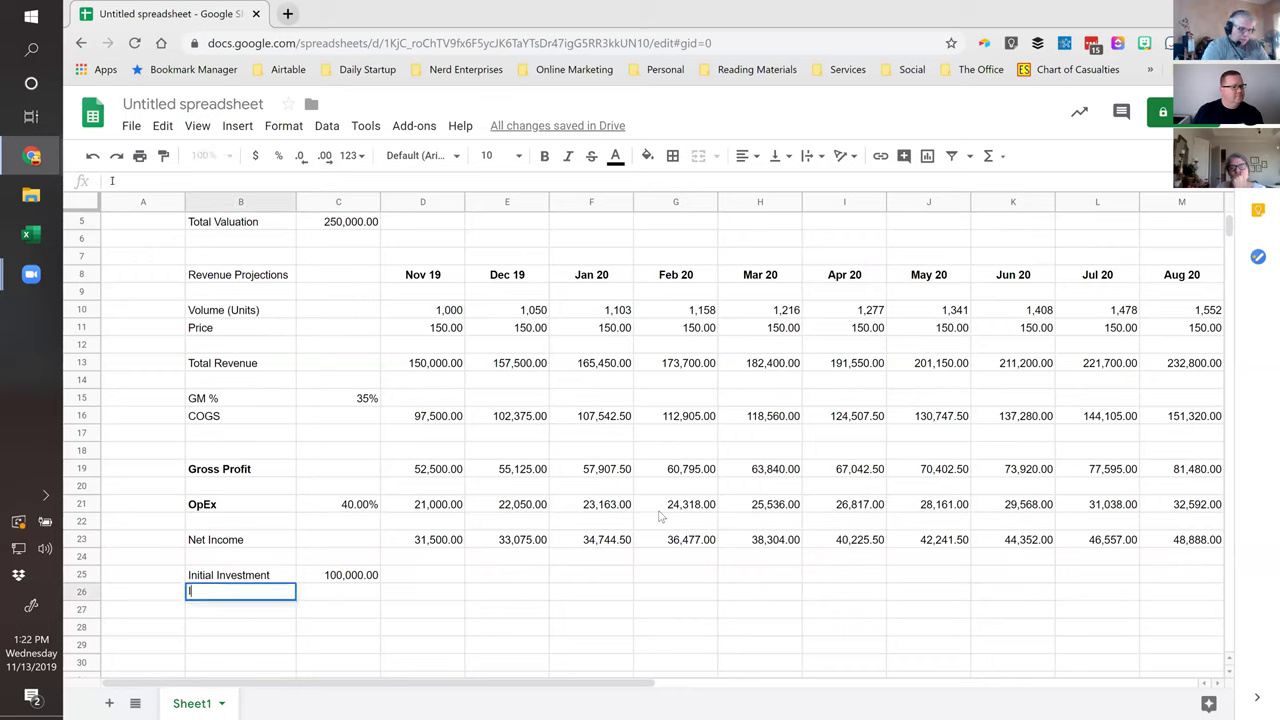
{"action": "type", "text": "nvestor share of NI"}
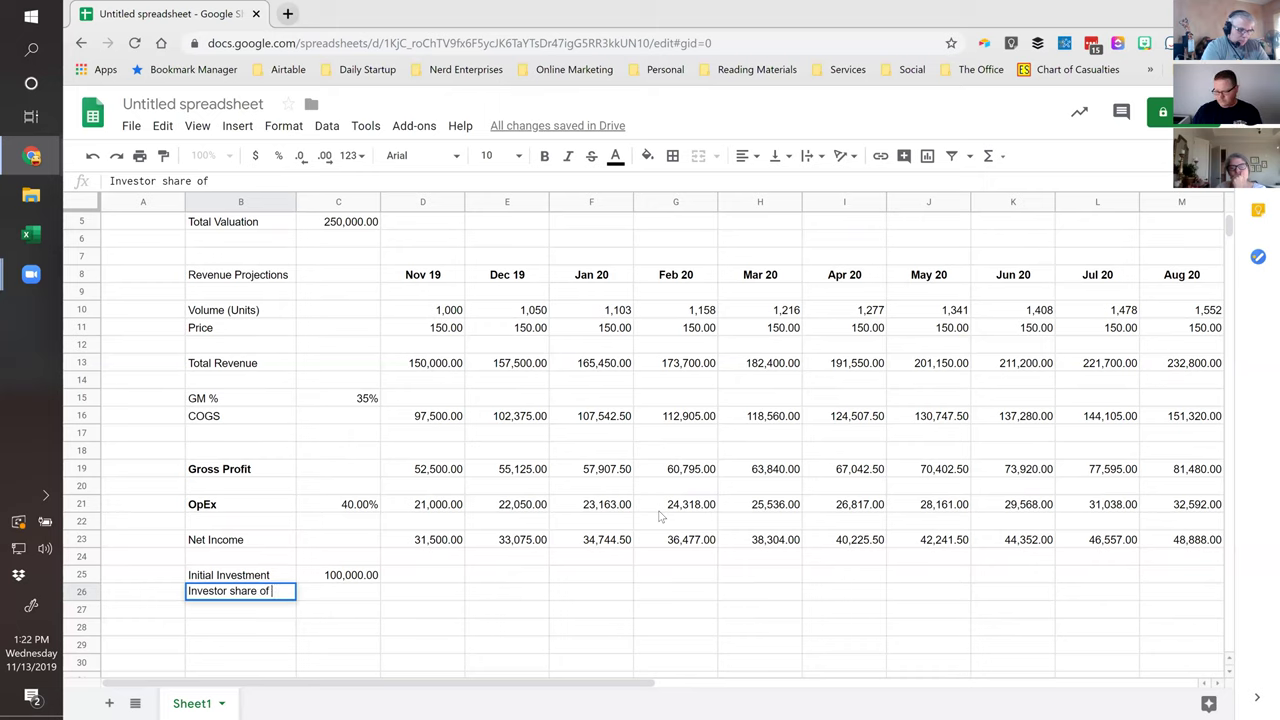
{"action": "key", "text": "Tab"}
{"action": "key", "text": "Tab"}
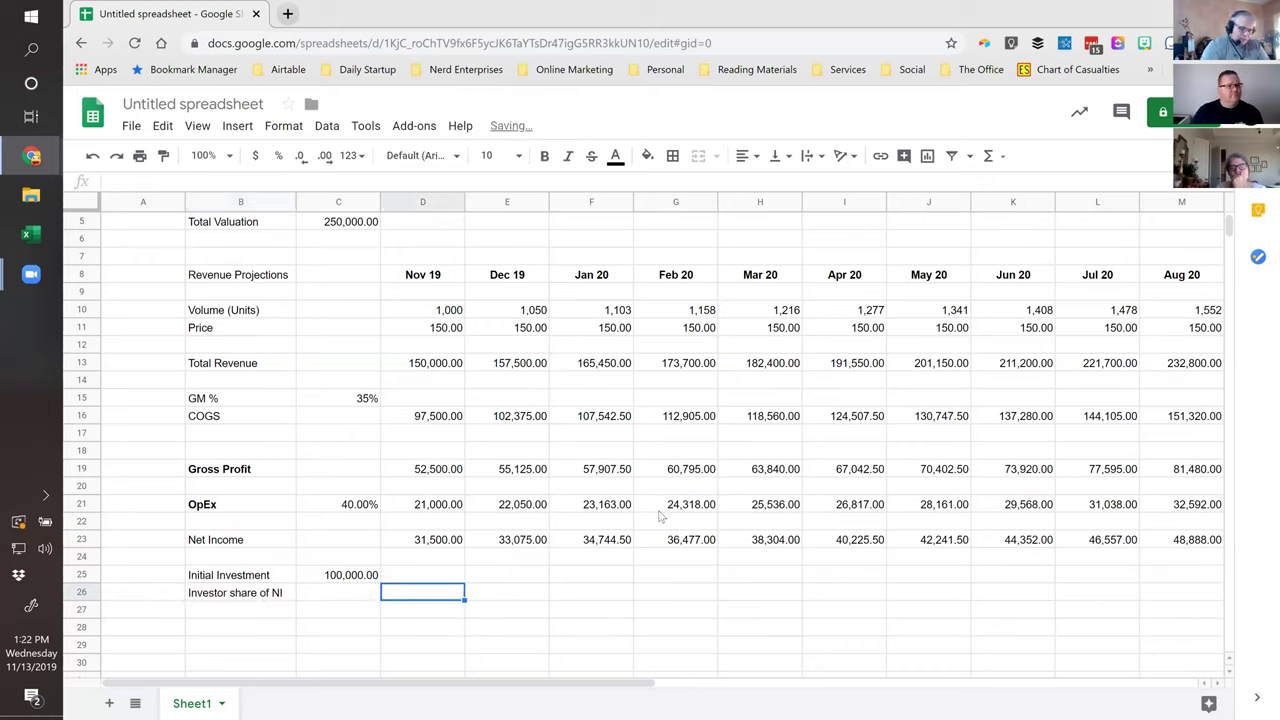
{"action": "type", "text": "="}
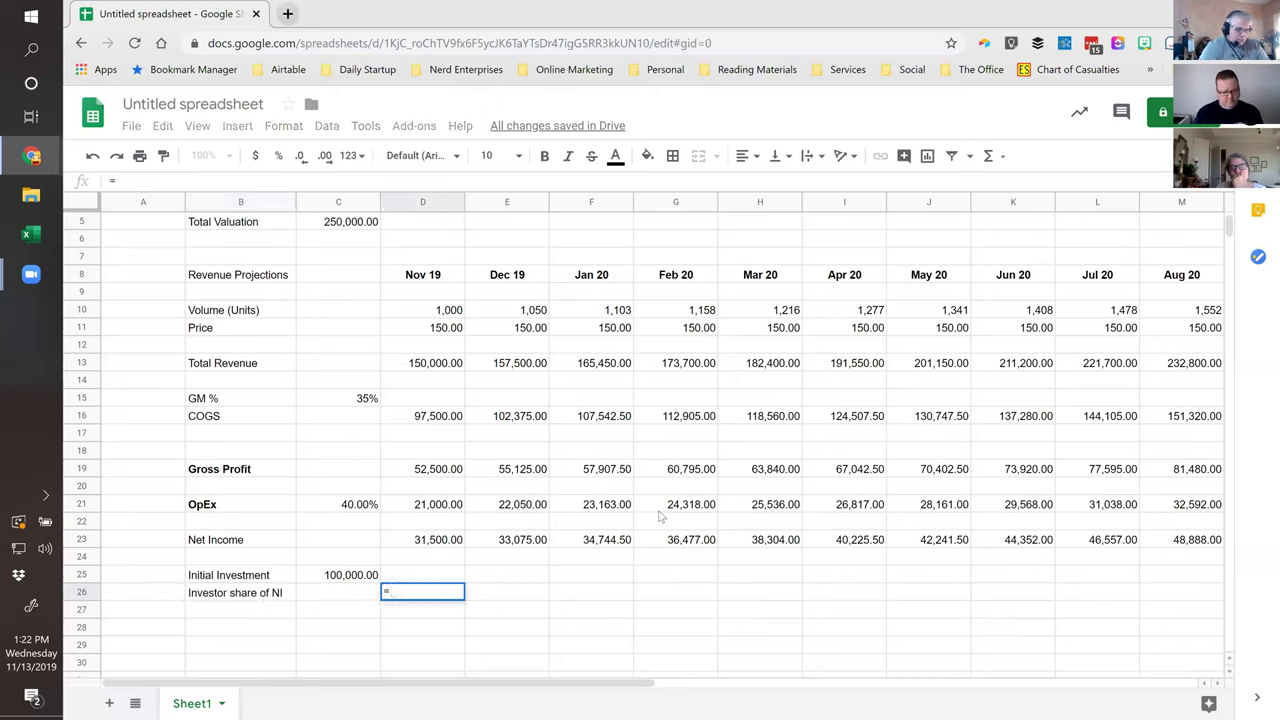
{"action": "key", "text": "Up"}
{"action": "key", "text": "Up"}
{"action": "key", "text": "Up"}
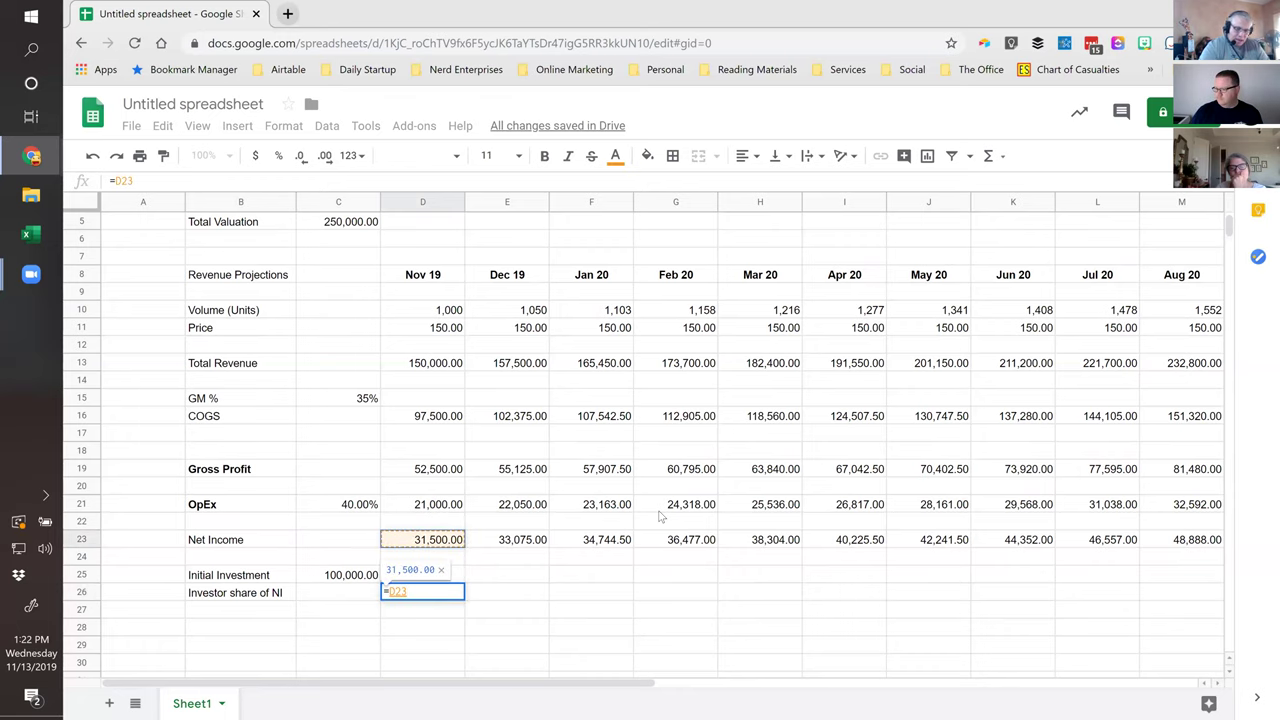
{"action": "type", "text": "*"}
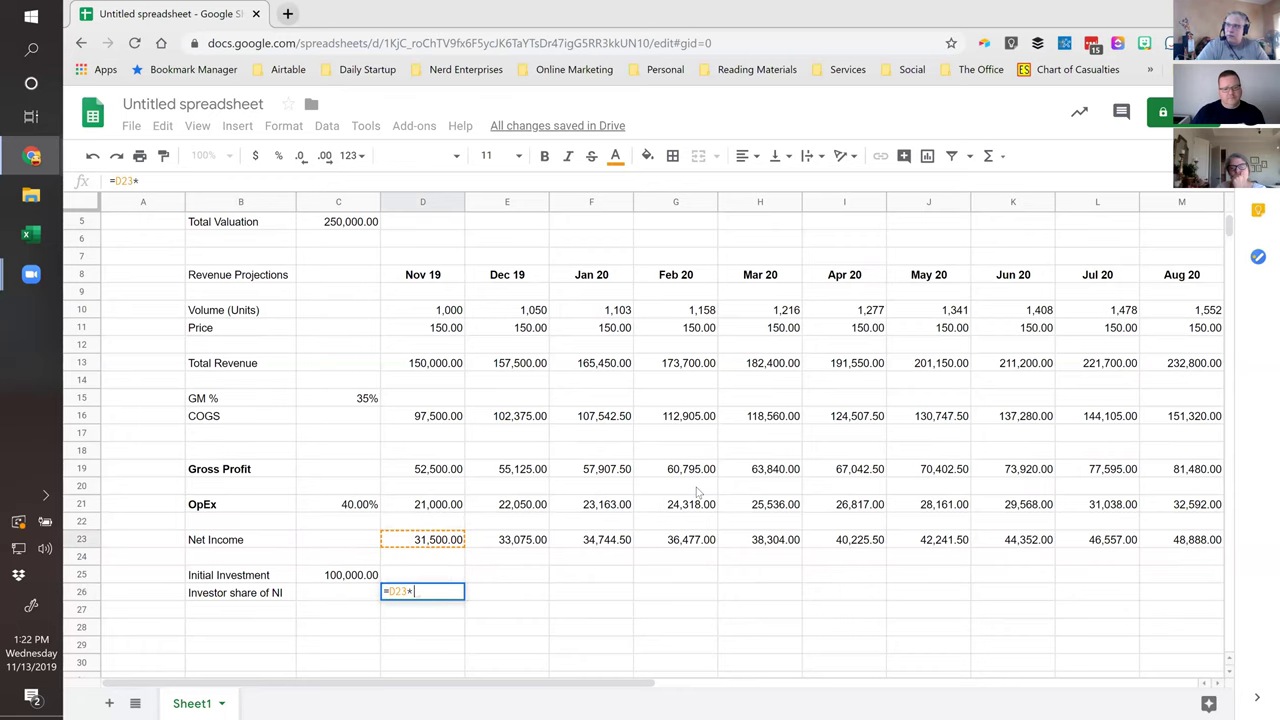
{"action": "scroll", "coordinate": [340, 276], "scroll_direction": "up", "scroll_amount": 1}
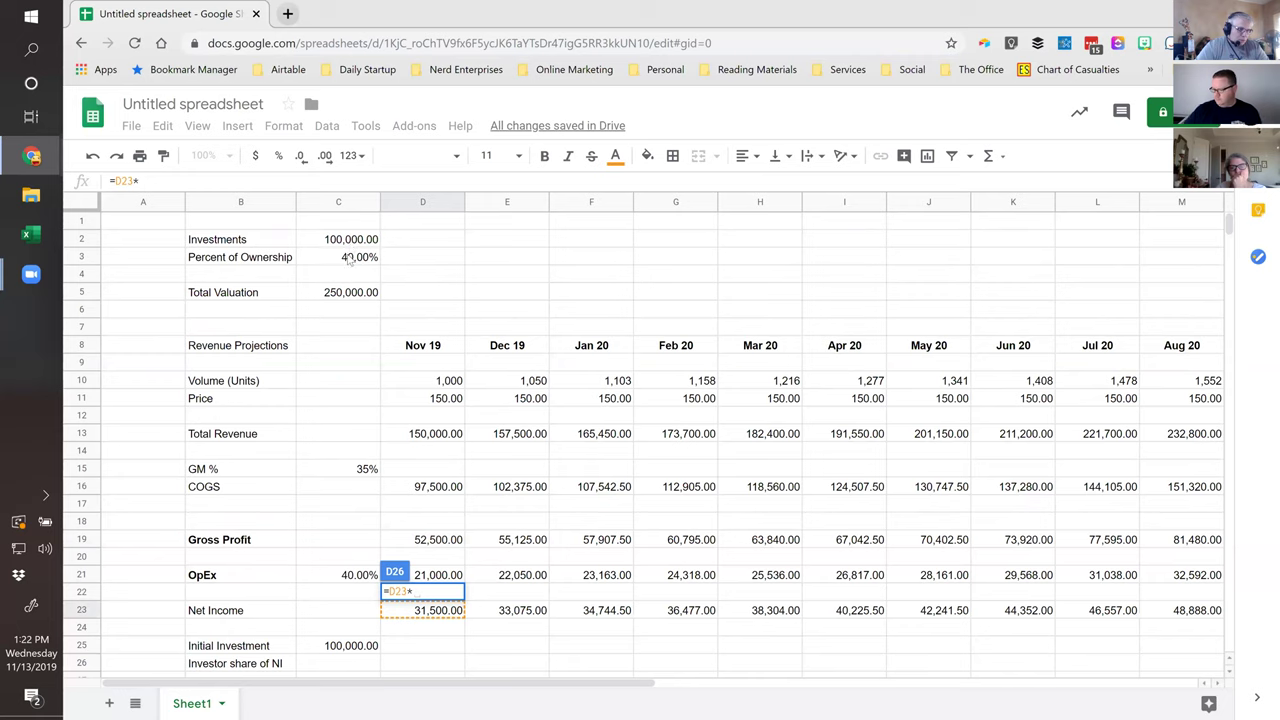
{"action": "left_click", "coordinate": [350, 258]}
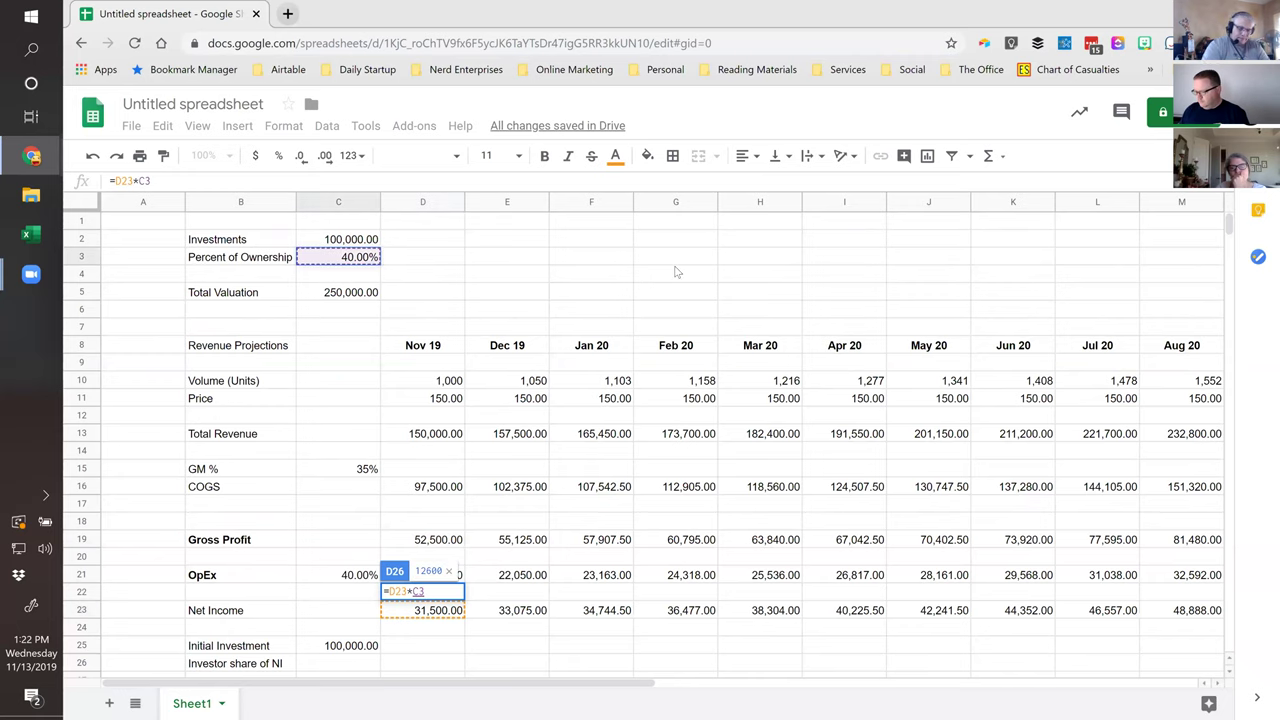
{"action": "key", "text": "Return"}
{"action": "key", "text": "Up"}
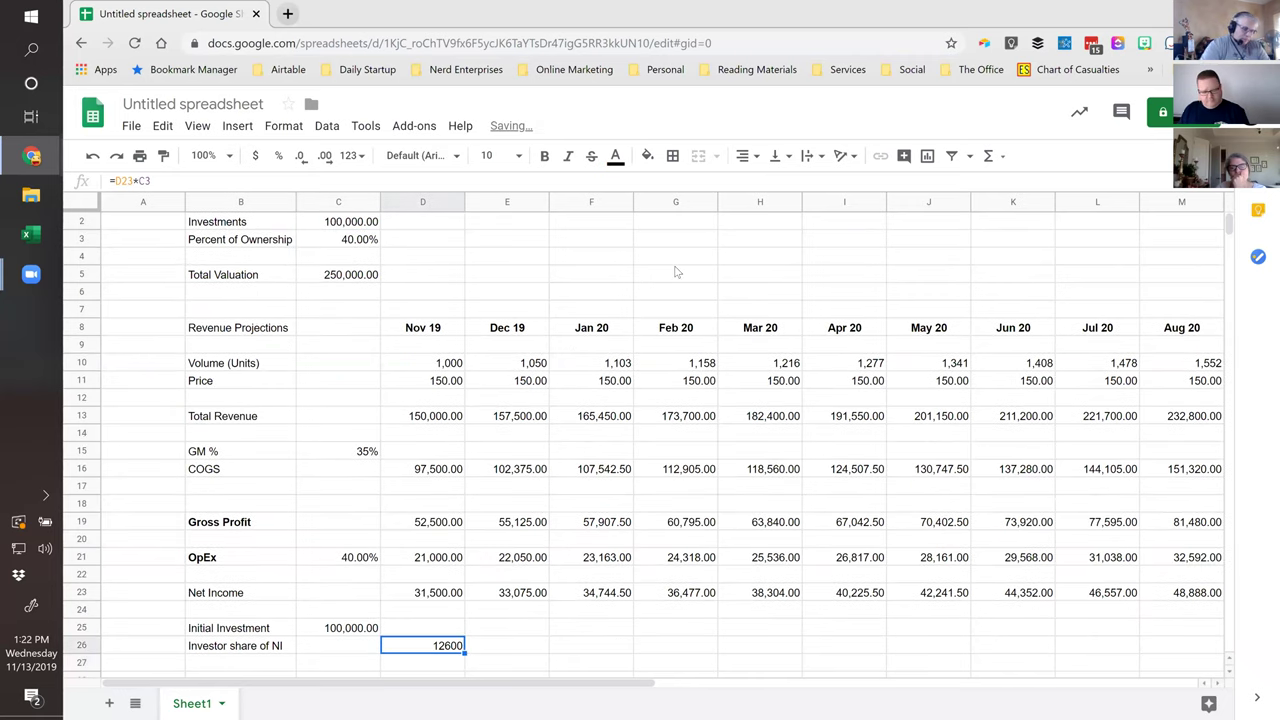
Format the investor share as Number and fill it across E26:M26.
{"action": "left_click", "coordinate": [352, 155]}
{"action": "left_click", "coordinate": [384, 252]}
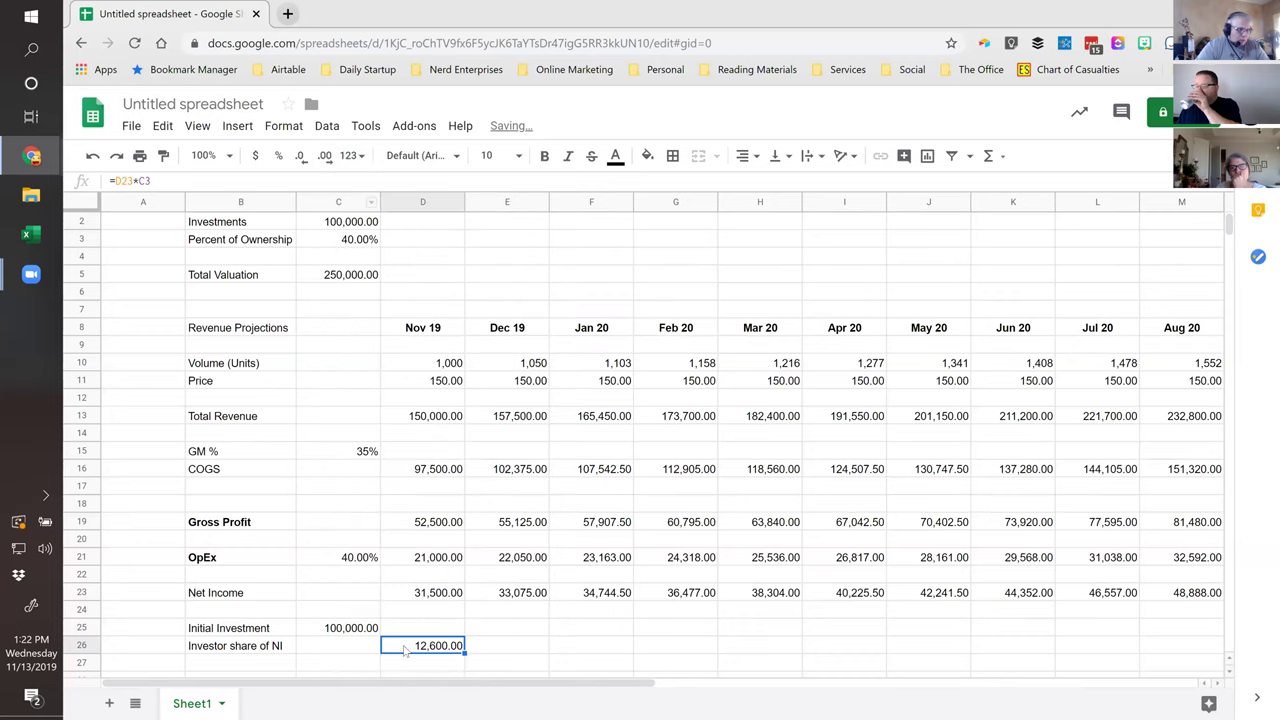
{"action": "scroll", "coordinate": [354, 407], "scroll_direction": "up", "scroll_amount": 1}
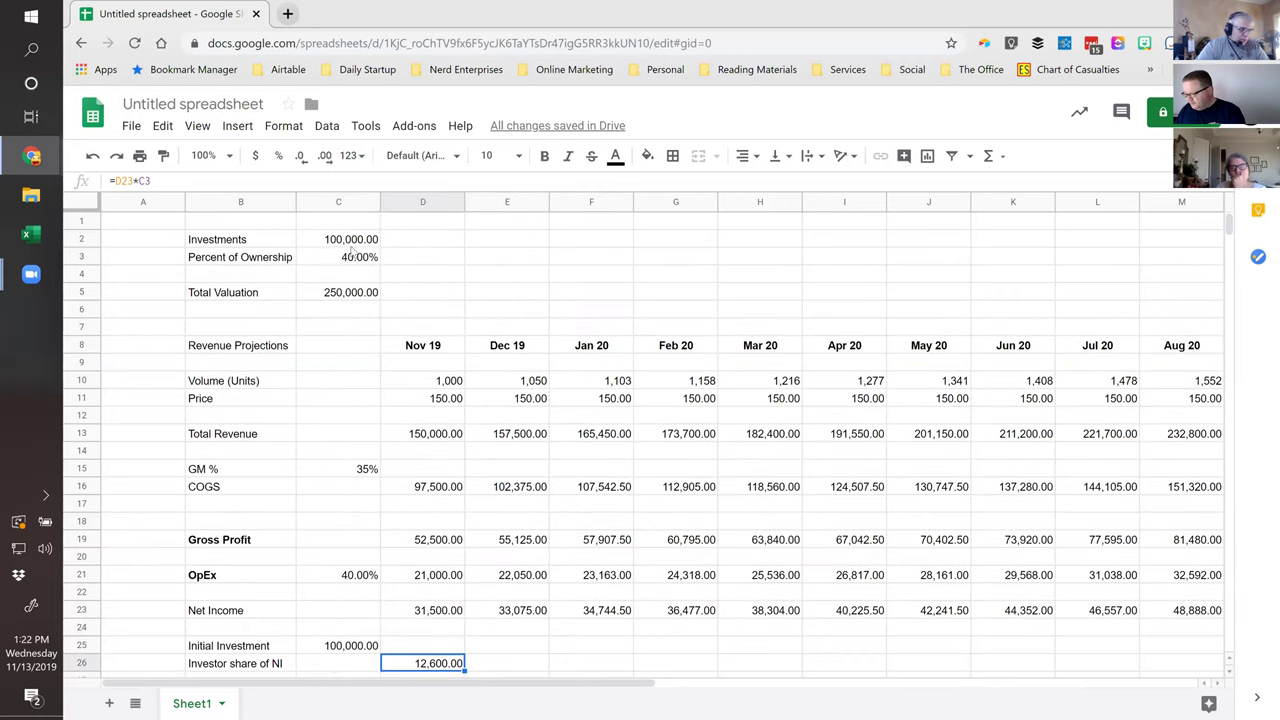
{"action": "left_click", "coordinate": [140, 181]}
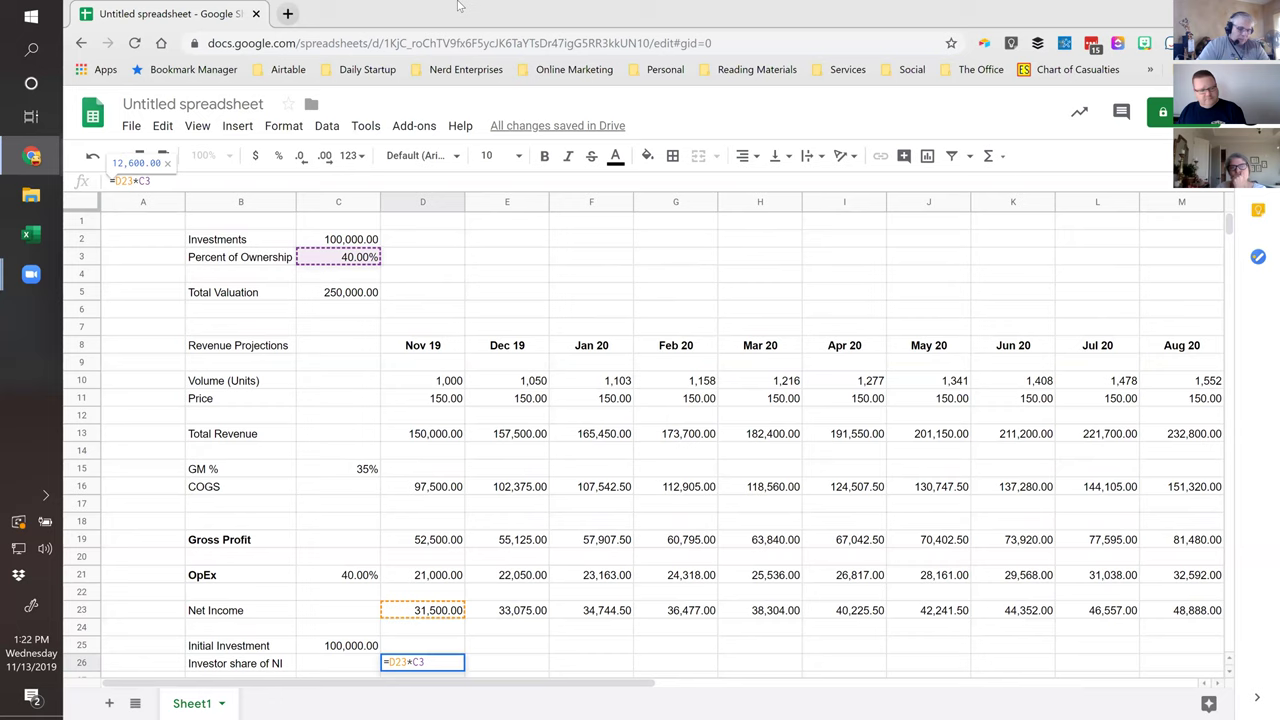
{"action": "key", "text": "Return"}
{"action": "key", "text": "Up"}
{"action": "key", "text": "shift+Right"}
{"action": "key", "text": "shift+Right"}
{"action": "key", "text": "shift+Right"}
{"action": "key", "text": "shift+Right"}
{"action": "key", "text": "shift+Right"}
{"action": "key", "text": "shift+Right"}
{"action": "key", "text": "shift+Right"}
{"action": "key", "text": "shift+Right"}
{"action": "key", "text": "shift+Right"}
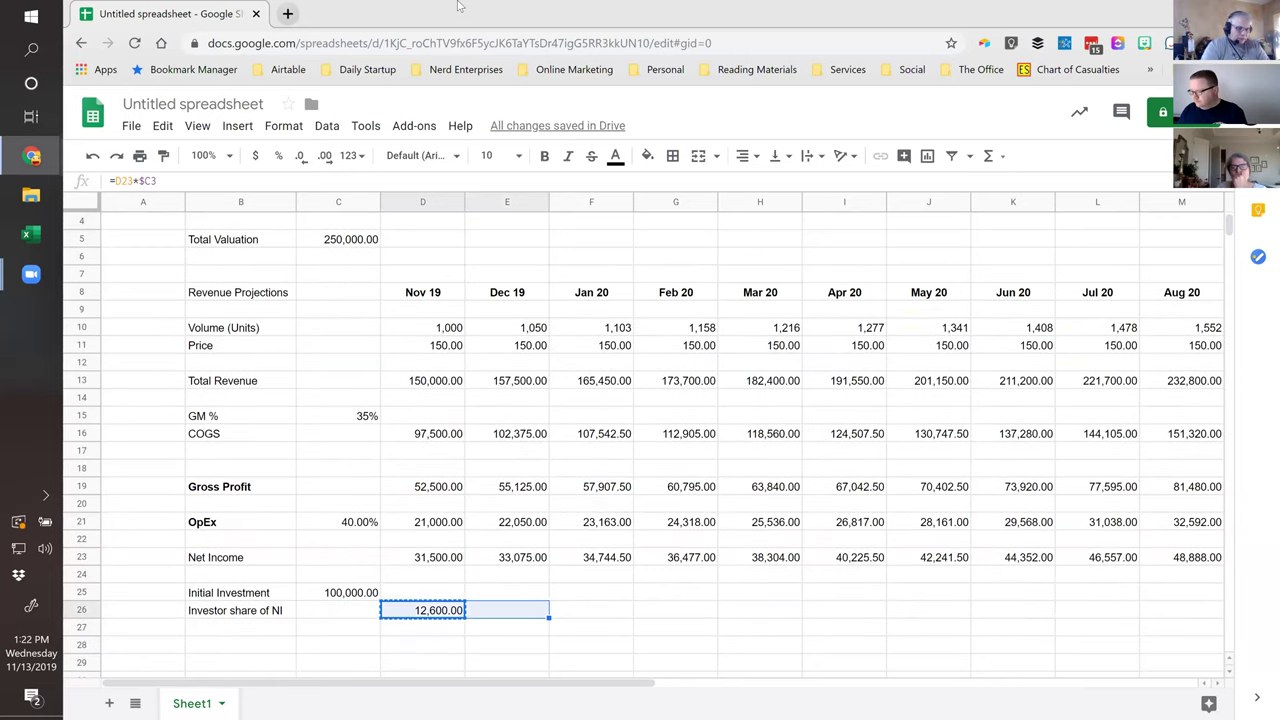
{"action": "type", "text": "13,230.00\t13,897.80\t14,590.80\t15,321.60\t16,090.20\t16,896.60\t17,740.80\t18,622.80\t19,555.20"}
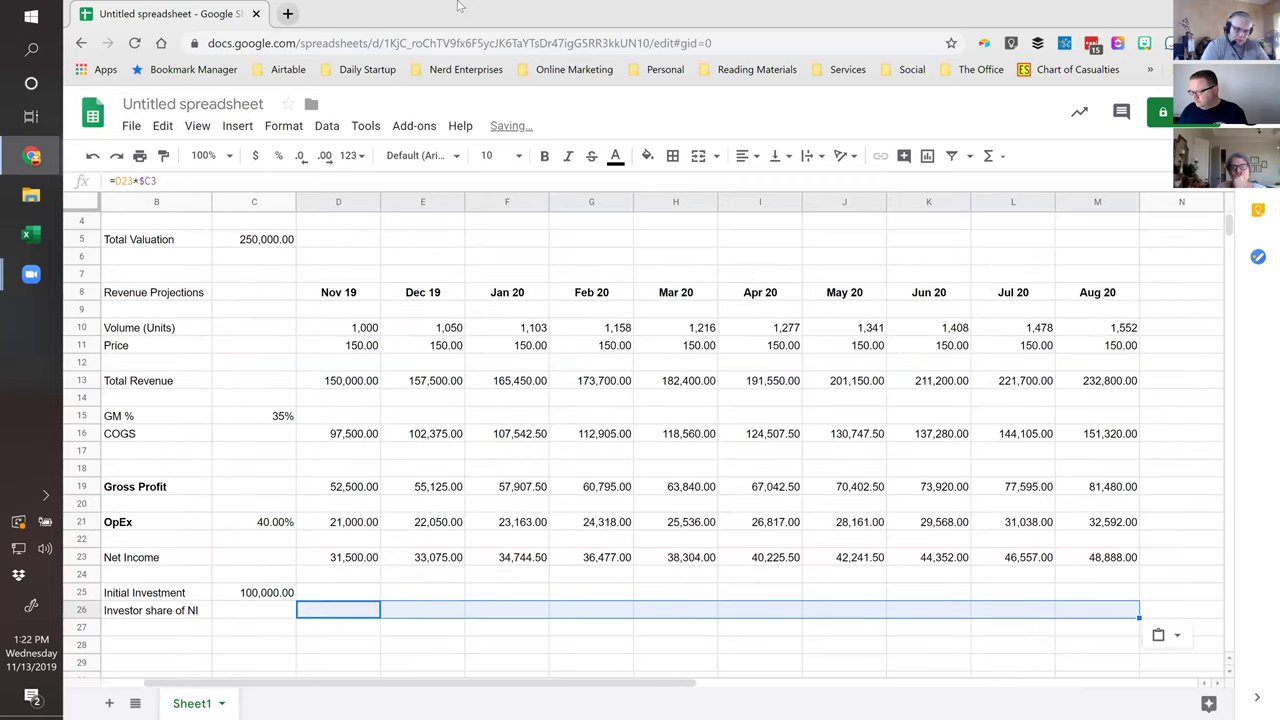
{"action": "key", "text": "Down"}
{"action": "key", "text": "Left"}
{"action": "key", "text": "Left"}
Label B27 'Cumulative shar of NI', with =D26 in D27 and =D27+E26 in E27.
{"action": "type", "text": "Cu"}
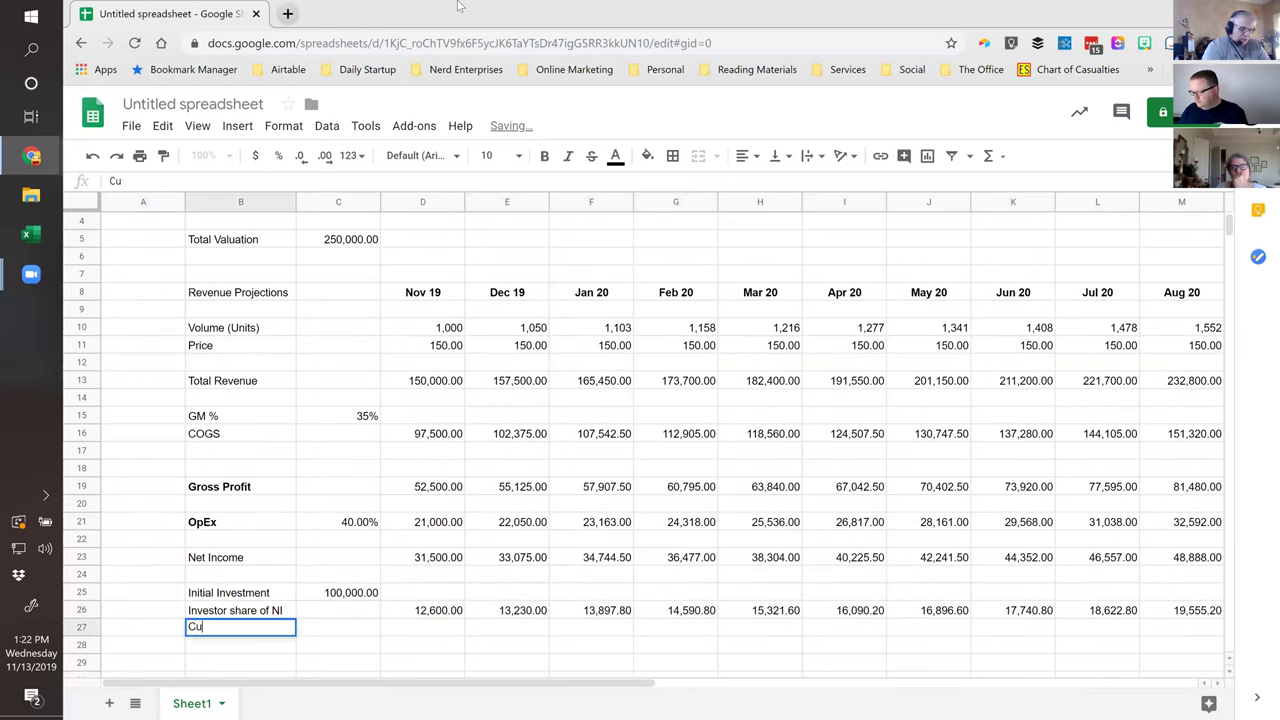
{"action": "type", "text": "mulative sahre"}
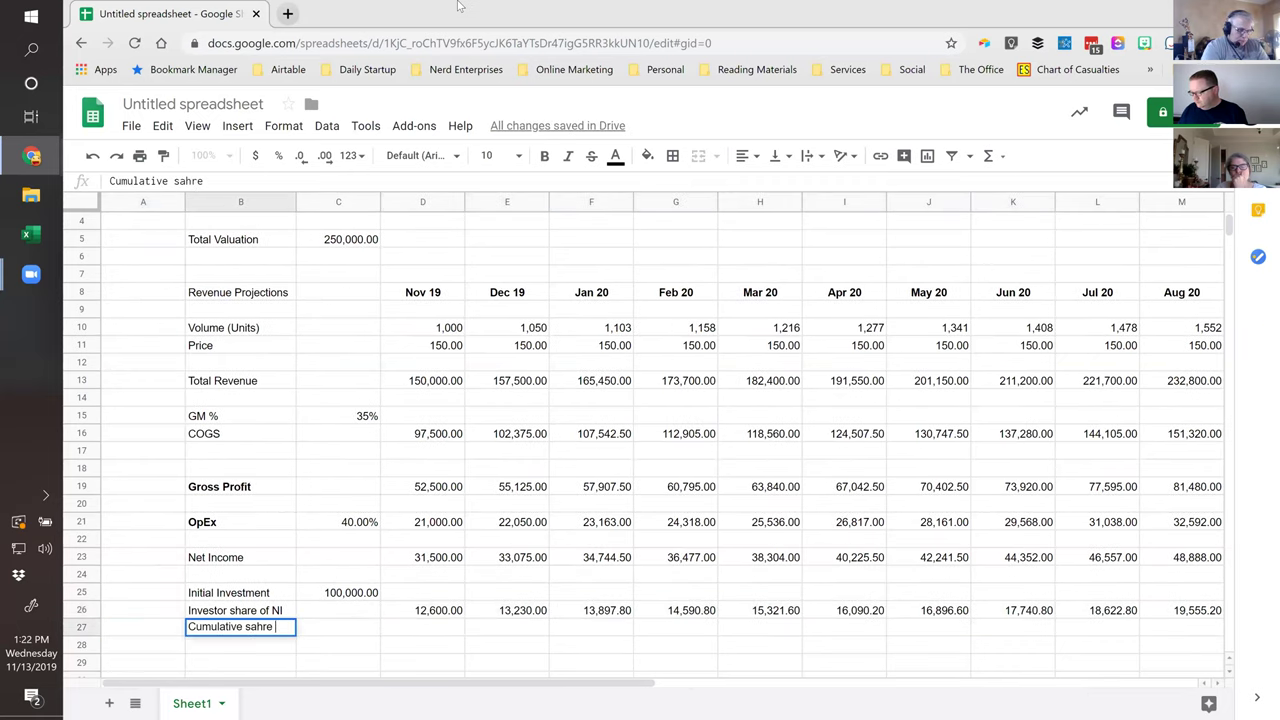
{"action": "key", "text": "BackSpace"}
{"action": "key", "text": "BackSpace"}
{"action": "key", "text": "BackSpace"}
{"action": "key", "text": "BackSpace"}
{"action": "key", "text": "BackSpace"}
{"action": "type", "text": "r of NI"}
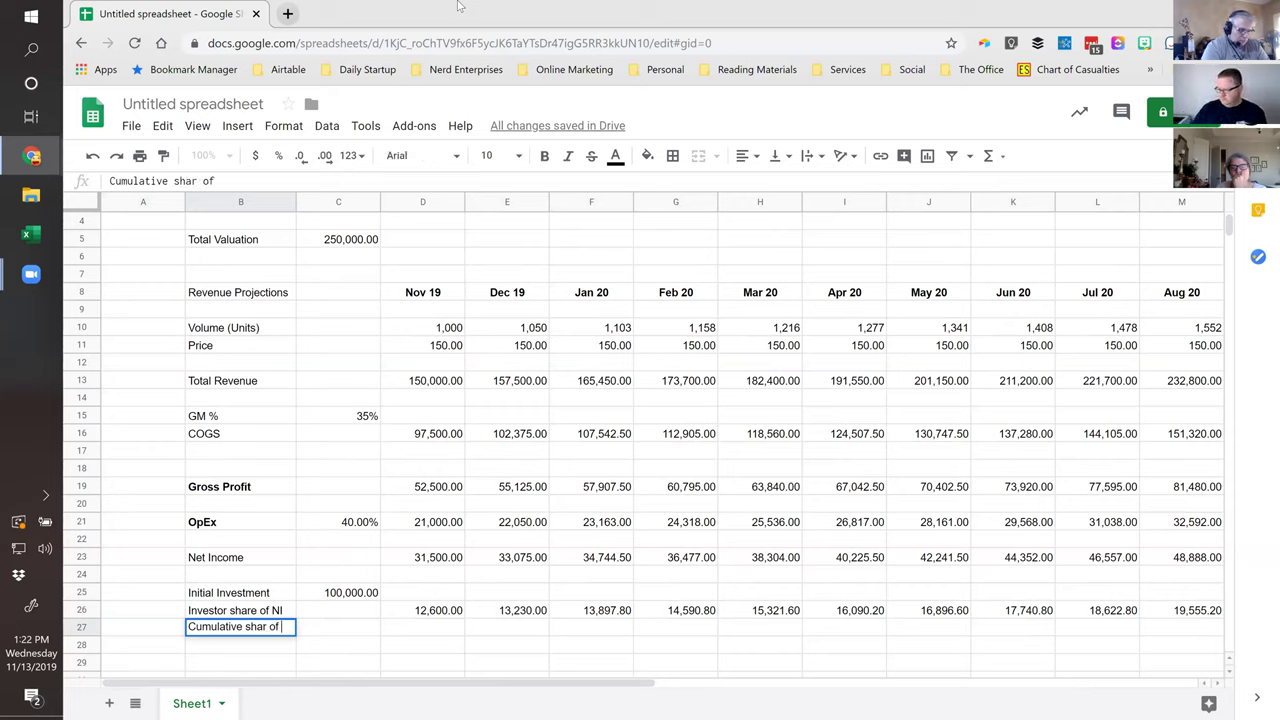
{"action": "key", "text": "Tab"}
{"action": "key", "text": "Tab"}
{"action": "type", "text": "=D26"}
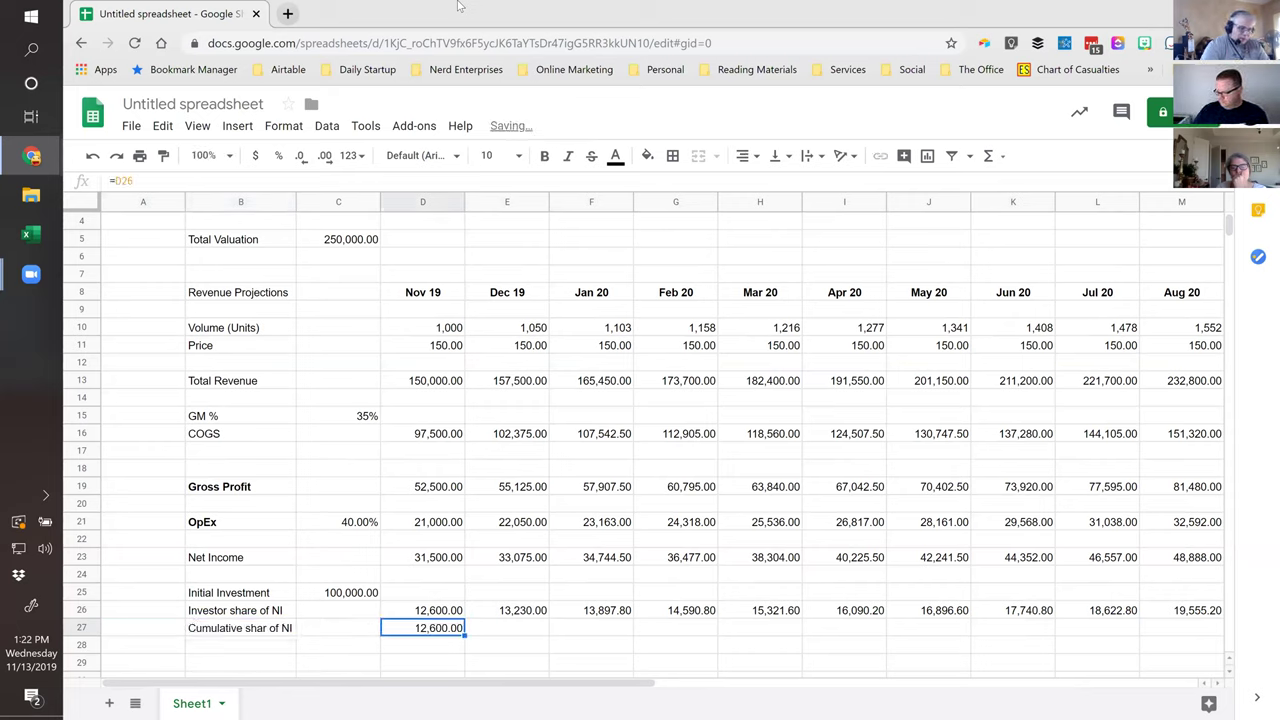
{"action": "key", "text": "Tab"}
{"action": "type", "text": "="}
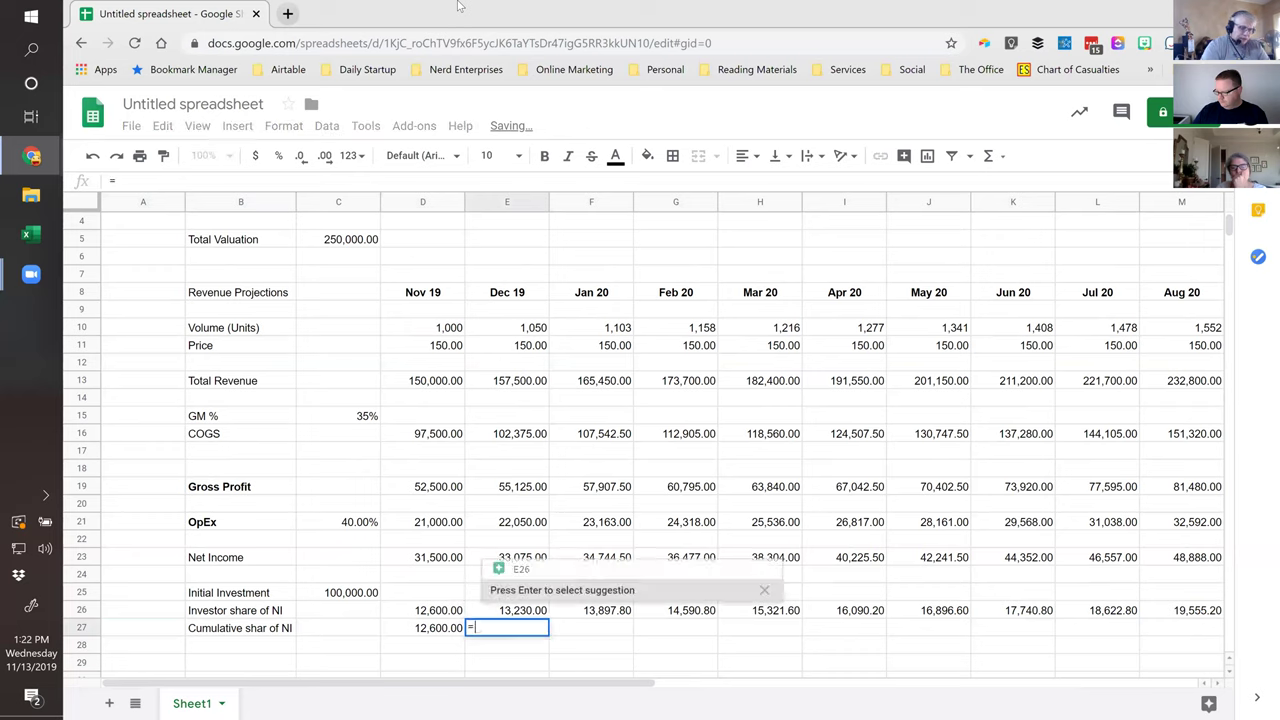
{"action": "type", "text": "D27+E26"}
{"action": "key", "text": "Return"}
Copy the running-total formula across F27:M27.
{"action": "key", "text": "Up"}
{"action": "key", "text": "ctrl+c"}
{"action": "key", "text": "Up"}
{"action": "key", "text": "Down"}
{"action": "key", "text": "shift+Right"}
{"action": "key", "text": "shift+Right"}
{"action": "key", "text": "shift+Right"}
{"action": "key", "text": "shift+Right"}
{"action": "key", "text": "shift+Right"}
{"action": "key", "text": "shift+Right"}
{"action": "key", "text": "shift+Right"}
{"action": "key", "text": "shift+Right"}
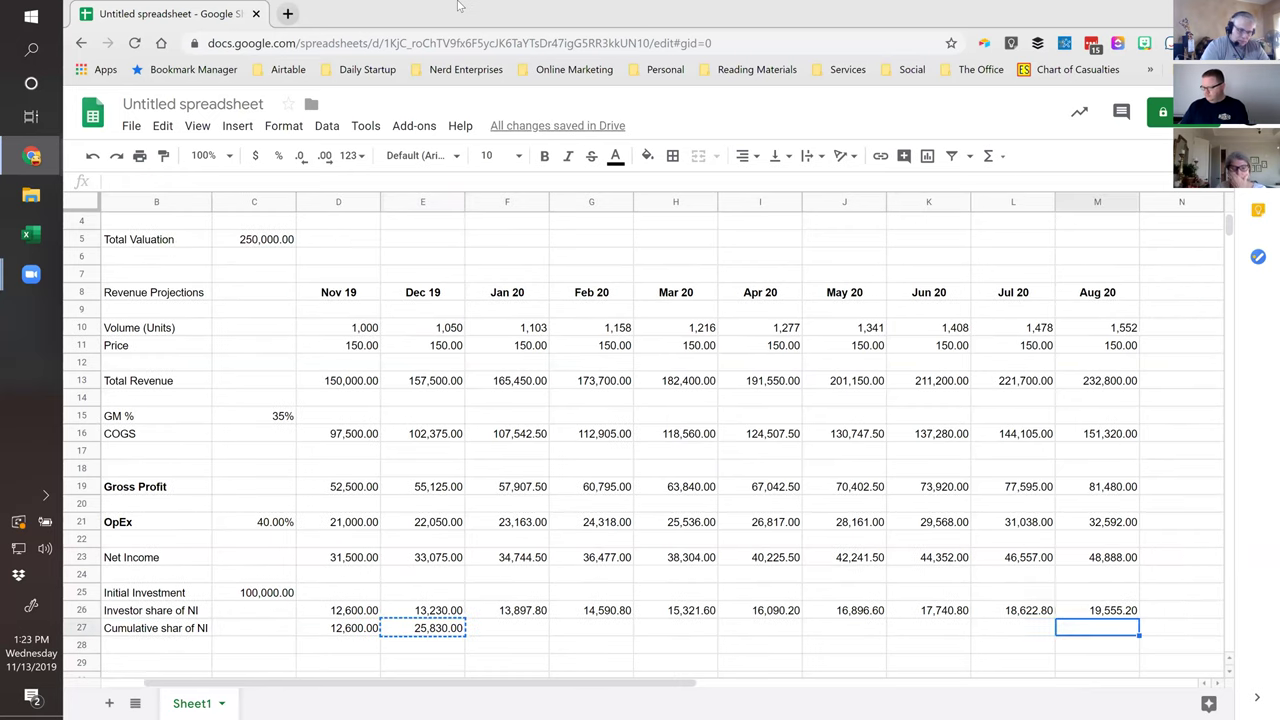
{"action": "key", "text": "ctrl+v"}
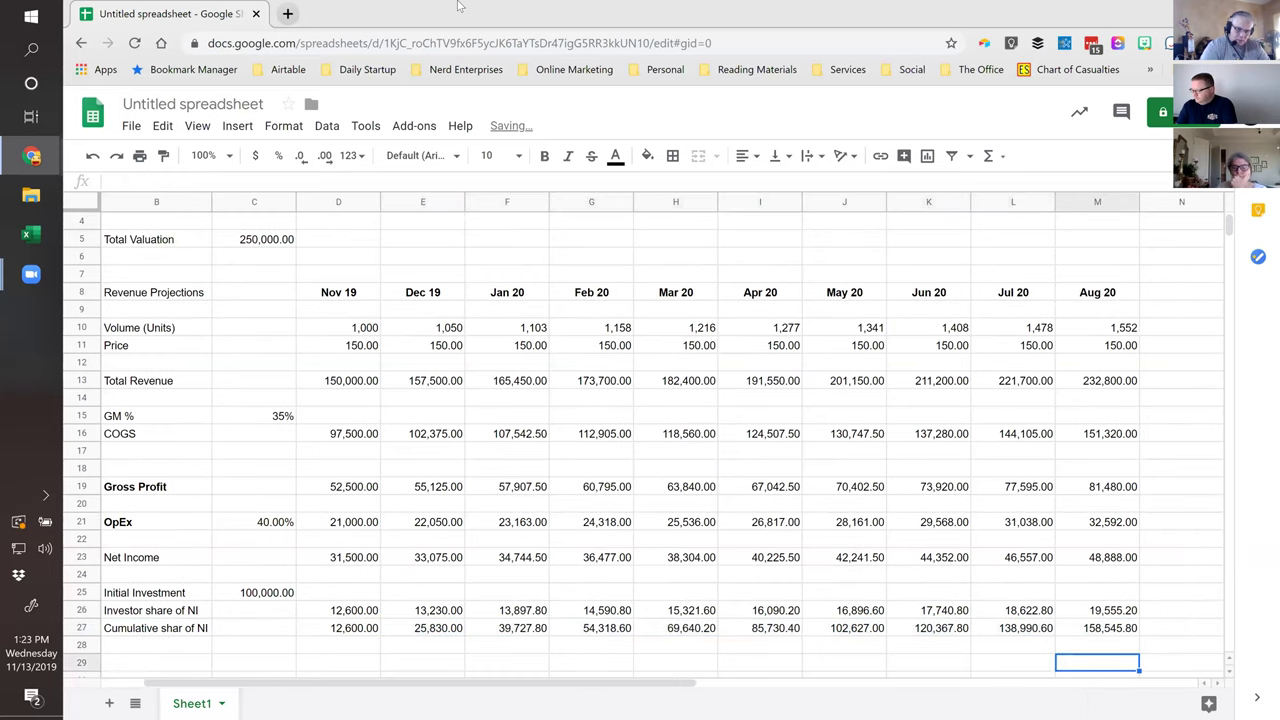
{"action": "key", "text": "Home"}
{"action": "key", "text": "Right"}
Label B29 'Investor ROI' and enter =D27/C25 in D29.
{"action": "type", "text": "Investor "}
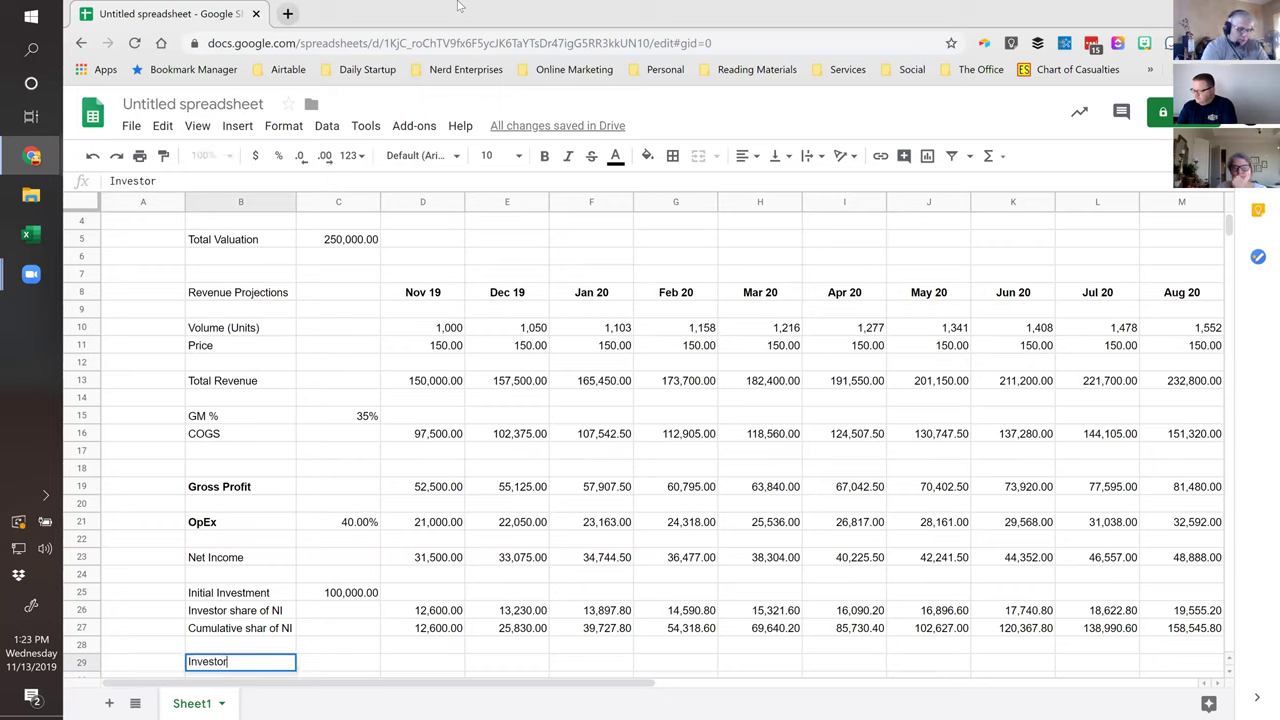
{"action": "type", "text": "ROI"}
{"action": "key", "text": "Tab"}
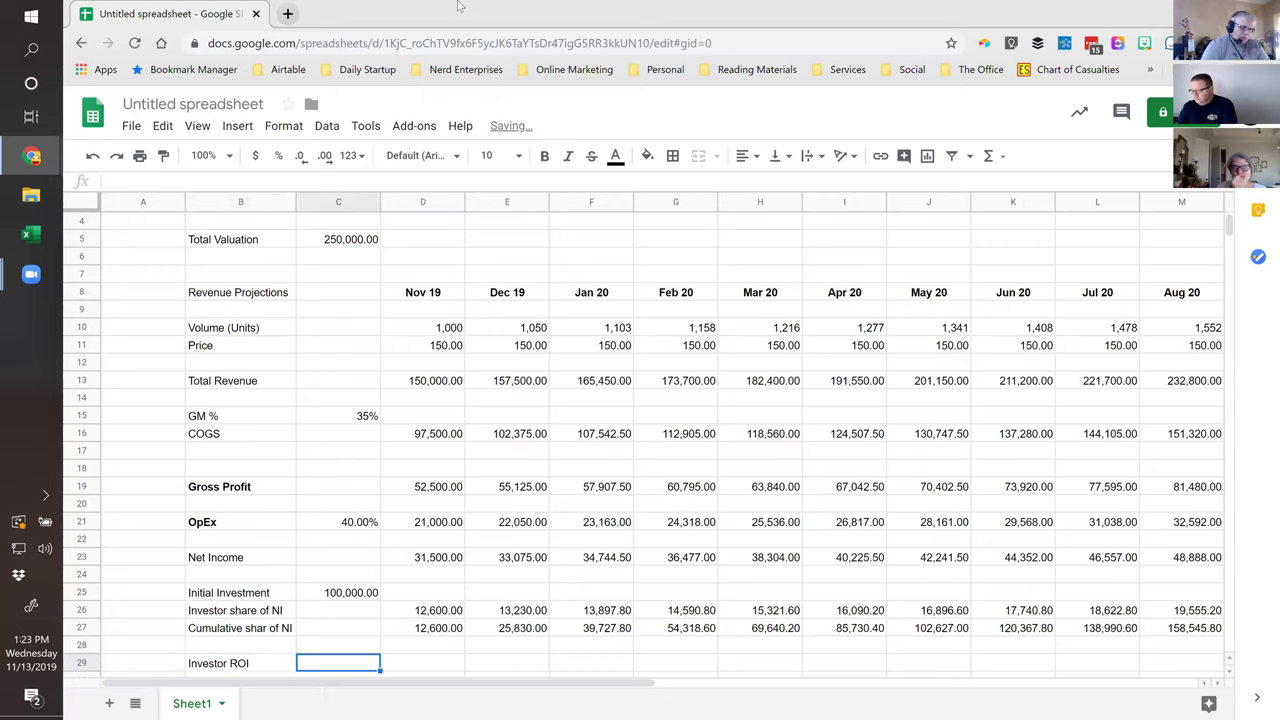
{"action": "key", "text": "Tab"}
{"action": "type", "text": "="}
{"action": "key", "text": "Up"}
{"action": "key", "text": "Up"}
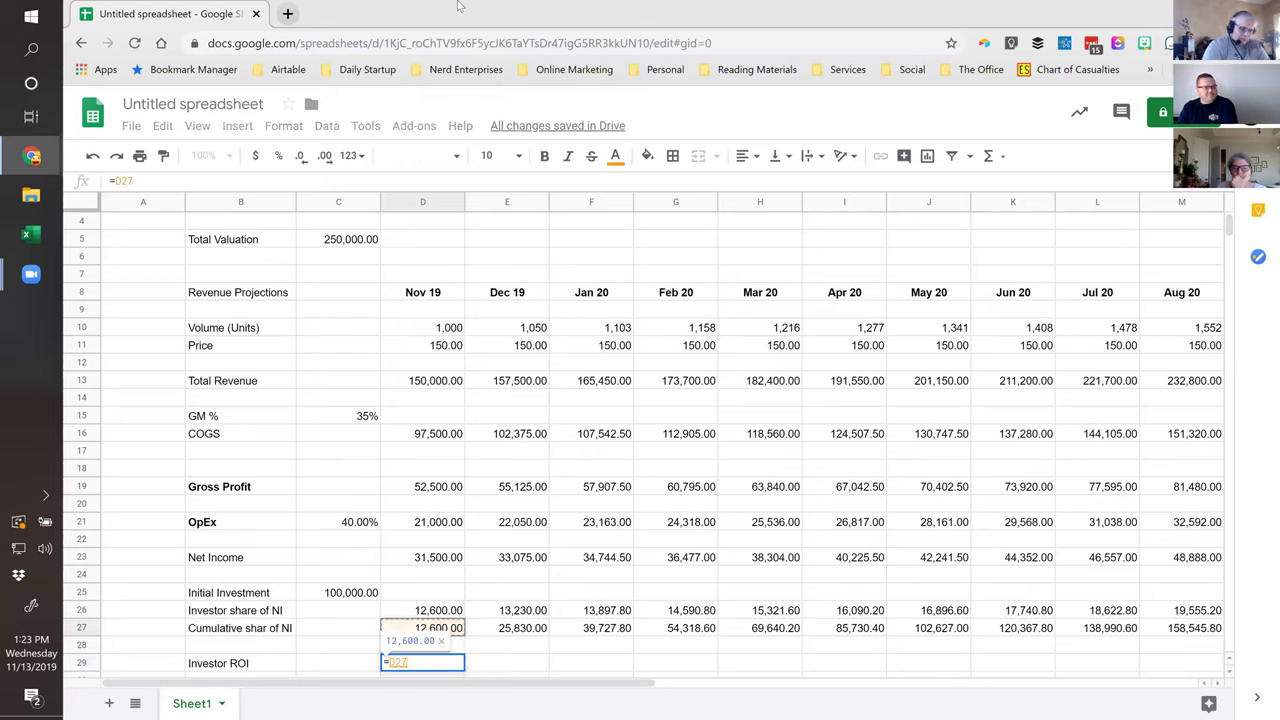
{"action": "type", "text": "/"}
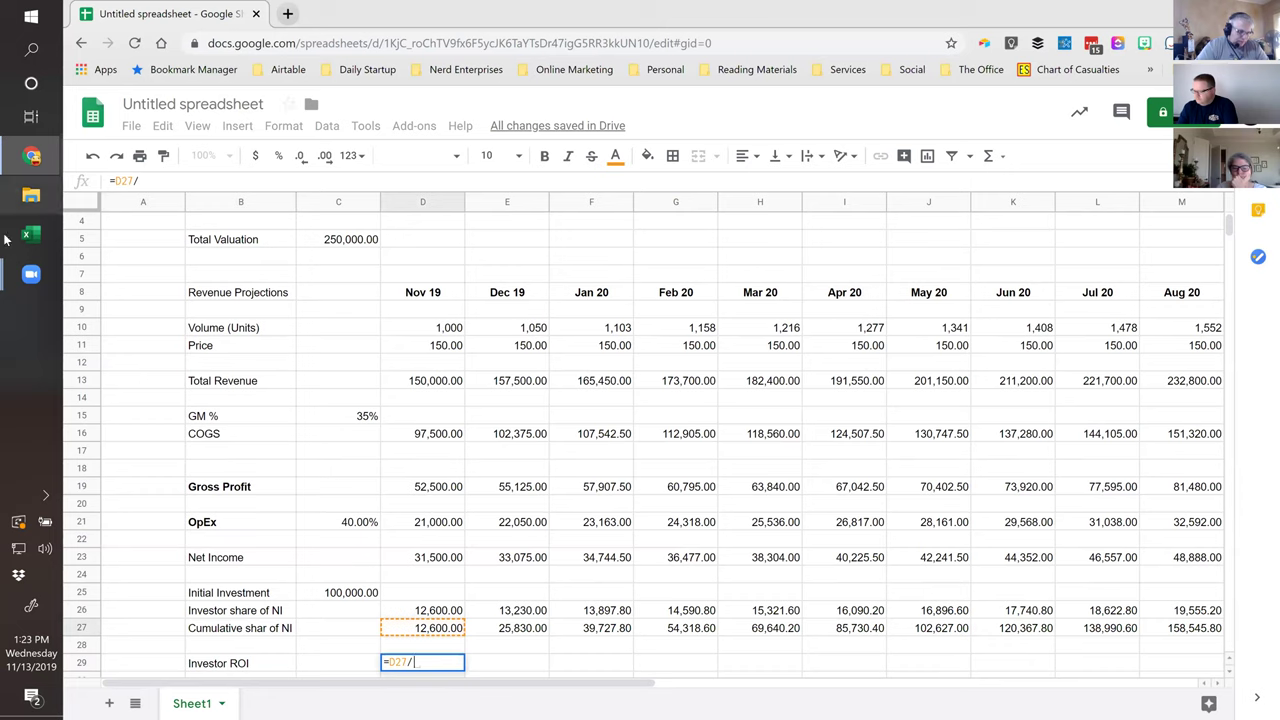
{"action": "left_click", "coordinate": [322, 593]}
{"action": "scroll", "coordinate": [640, 500], "scroll_direction": "down", "scroll_amount": 2}
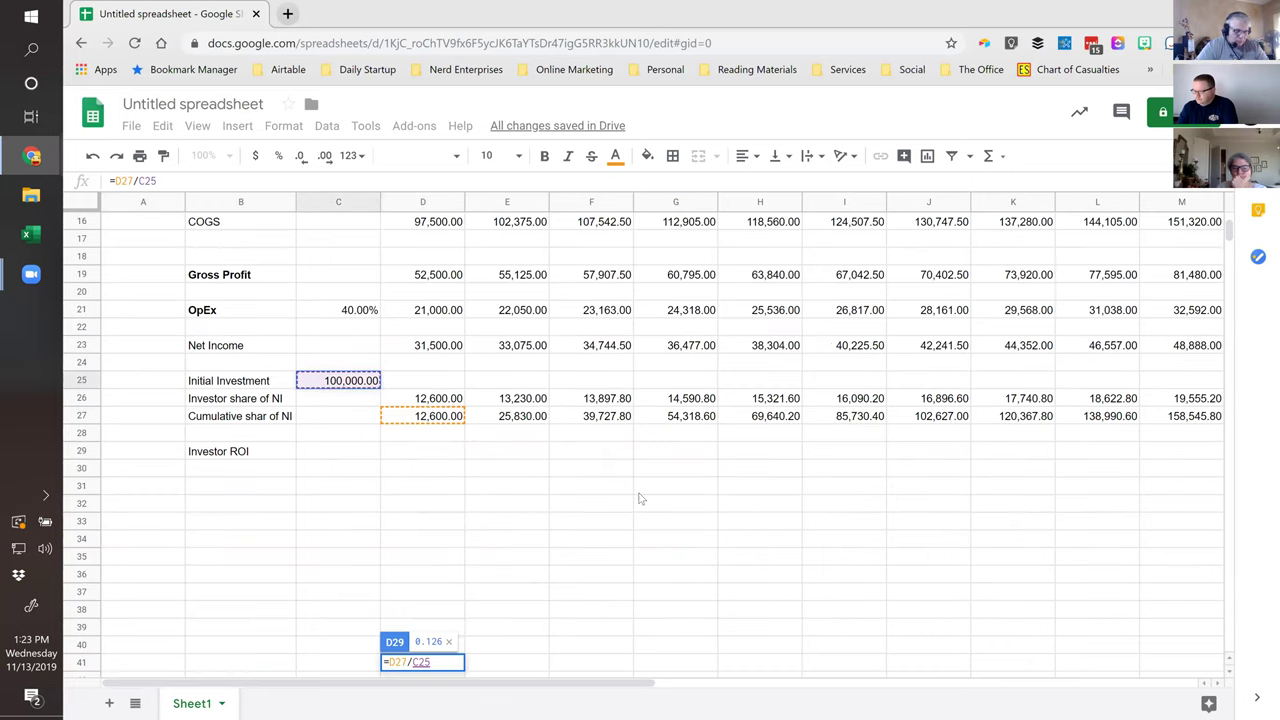
{"action": "scroll", "coordinate": [624, 502], "scroll_direction": "up", "scroll_amount": 2}
{"action": "key", "text": "Return"}
{"action": "key", "text": "Up"}
Show ROI as a two-decimal percentage, lock $C25, and fill it across to M29.
{"action": "left_click", "coordinate": [277, 157]}
{"action": "left_click", "coordinate": [302, 158]}
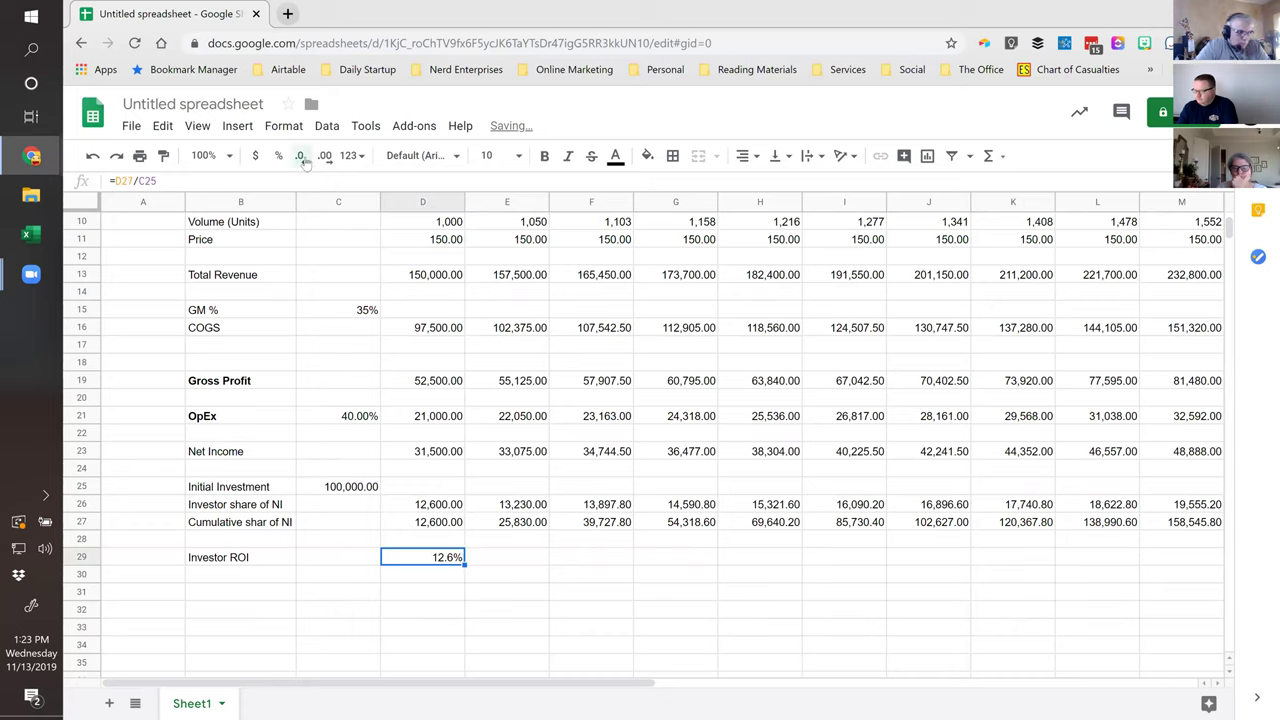
{"action": "left_click", "coordinate": [325, 158]}
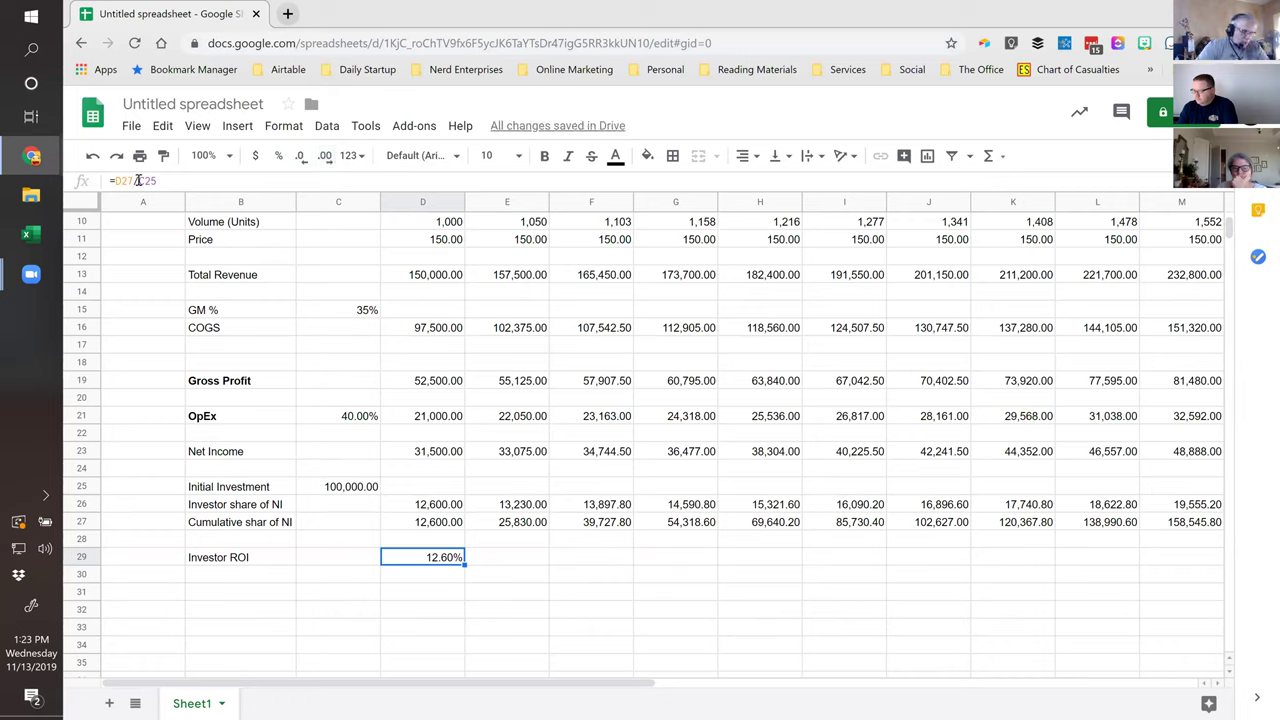
{"action": "key", "text": "F2"}
{"action": "key", "text": "F4"}
{"action": "key", "text": "F4"}
{"action": "key", "text": "F4"}
{"action": "key", "text": "Return"}
{"action": "key", "text": "Up"}
{"action": "key", "text": "ctrl+c"}
{"action": "key", "text": "shift+Right"}
{"action": "key", "text": "shift+Right"}
{"action": "key", "text": "shift+Right"}
{"action": "key", "text": "shift+Right"}
{"action": "key", "text": "shift+Right"}
{"action": "key", "text": "shift+Right"}
{"action": "key", "text": "shift+Right"}
{"action": "key", "text": "shift+Right"}
{"action": "key", "text": "shift+Right"}
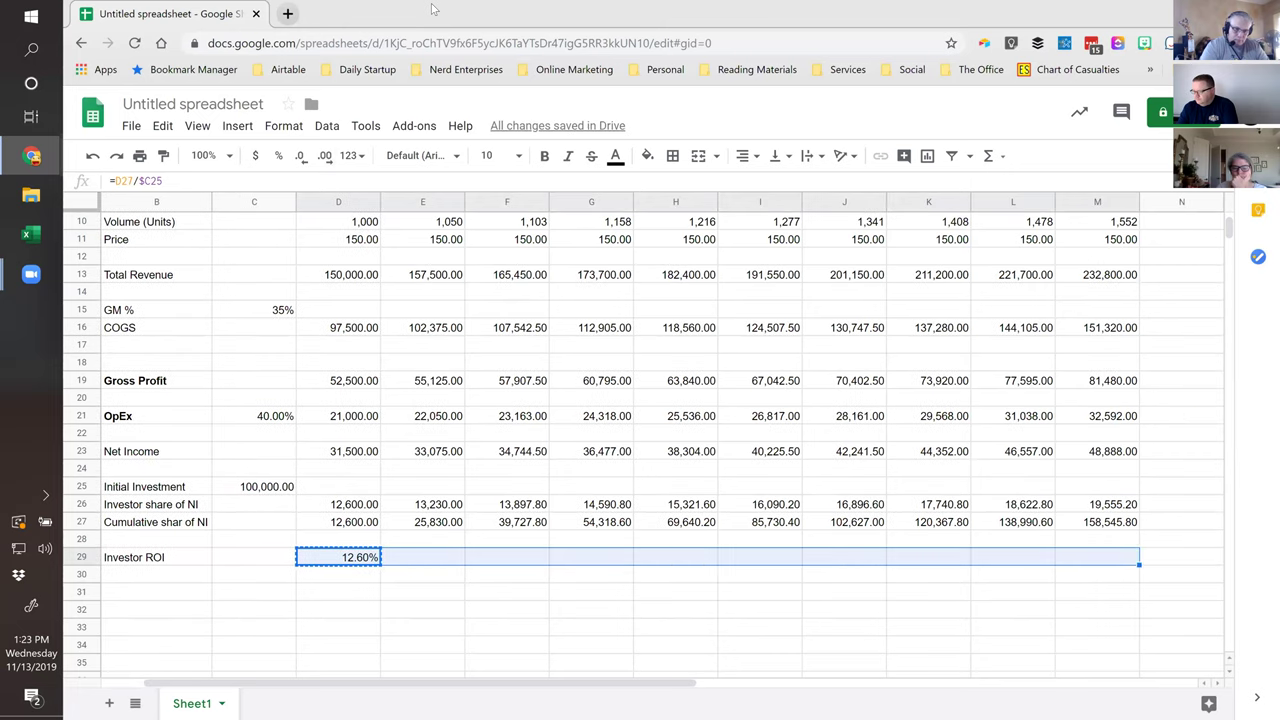
{"action": "key", "text": "ctrl+v"}
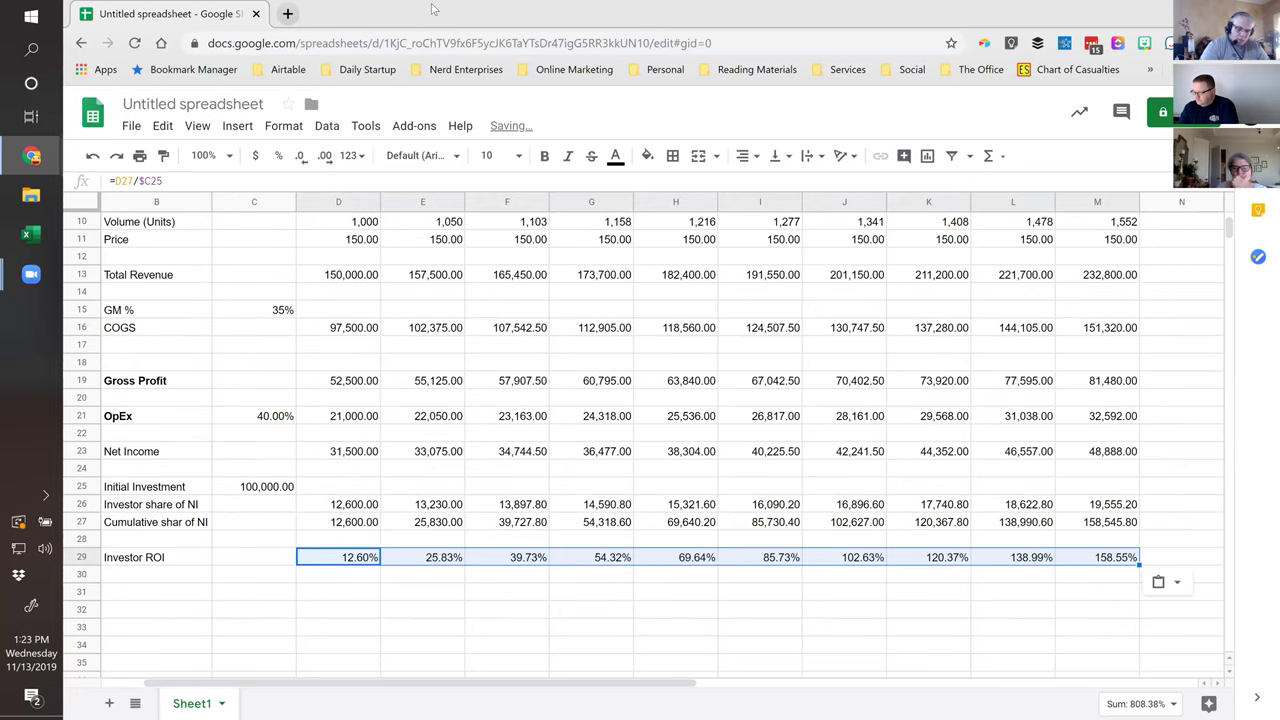
{"action": "key", "text": "Right"}
{"action": "key", "text": "Right"}
{"action": "key", "text": "Right"}
{"action": "key", "text": "Right"}
{"action": "key", "text": "Right"}
{"action": "key", "text": "Right"}
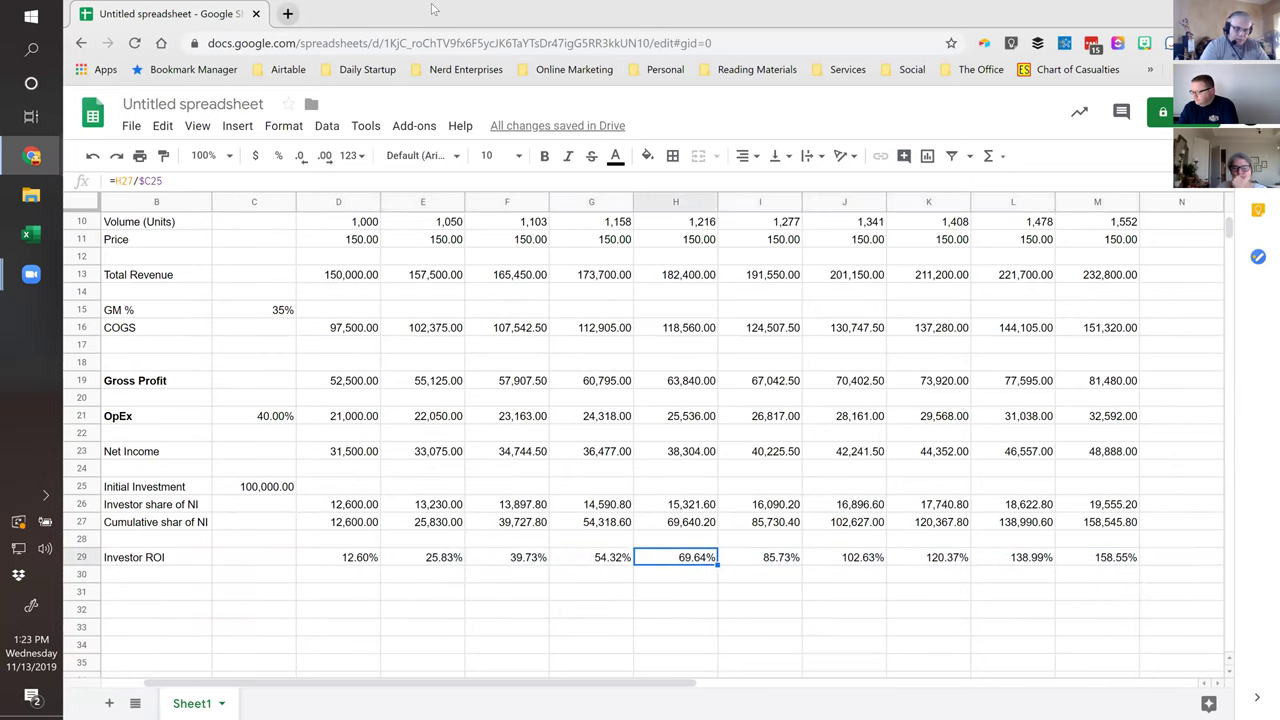
{"action": "key", "text": "Up"}
{"action": "key", "text": "Up"}
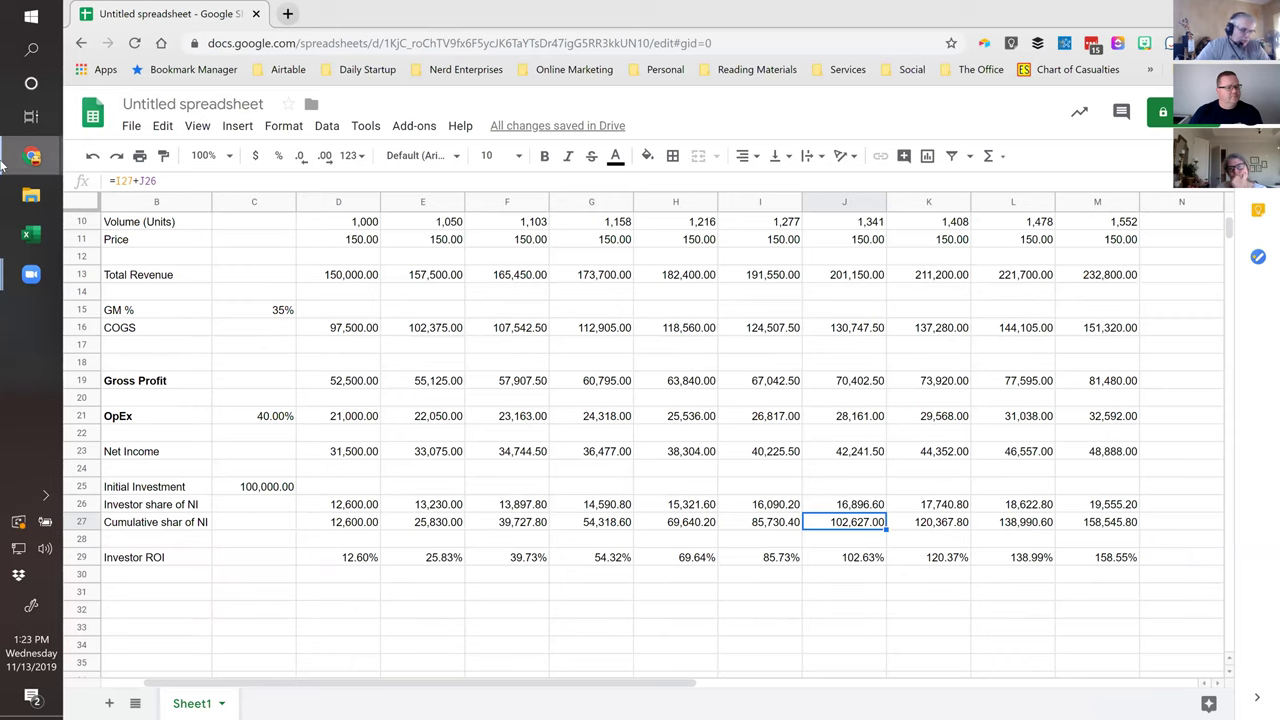
Raise the OpEx rate in C21 to 75%.
{"action": "left_click", "coordinate": [200, 592]}
{"action": "scroll", "coordinate": [222, 606], "scroll_direction": "up", "scroll_amount": 3}
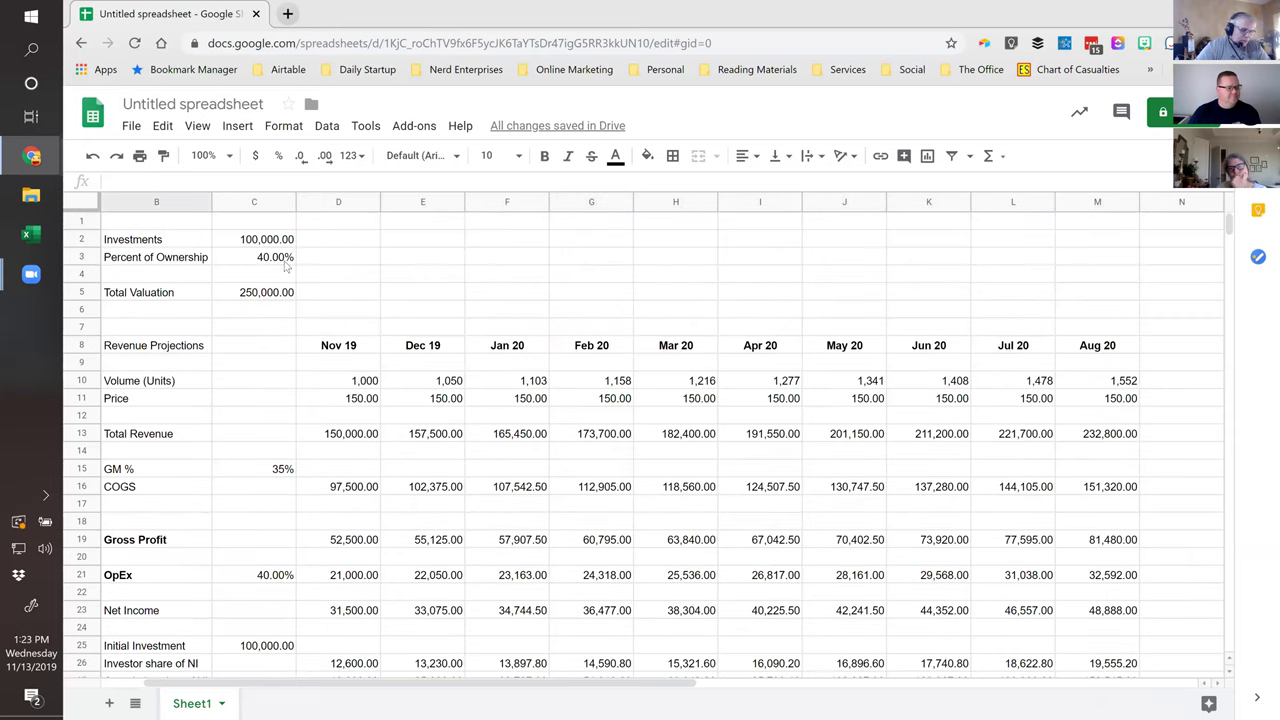
{"action": "left_click", "coordinate": [388, 248]}
{"action": "scroll", "coordinate": [512, 305], "scroll_direction": "down", "scroll_amount": 2}
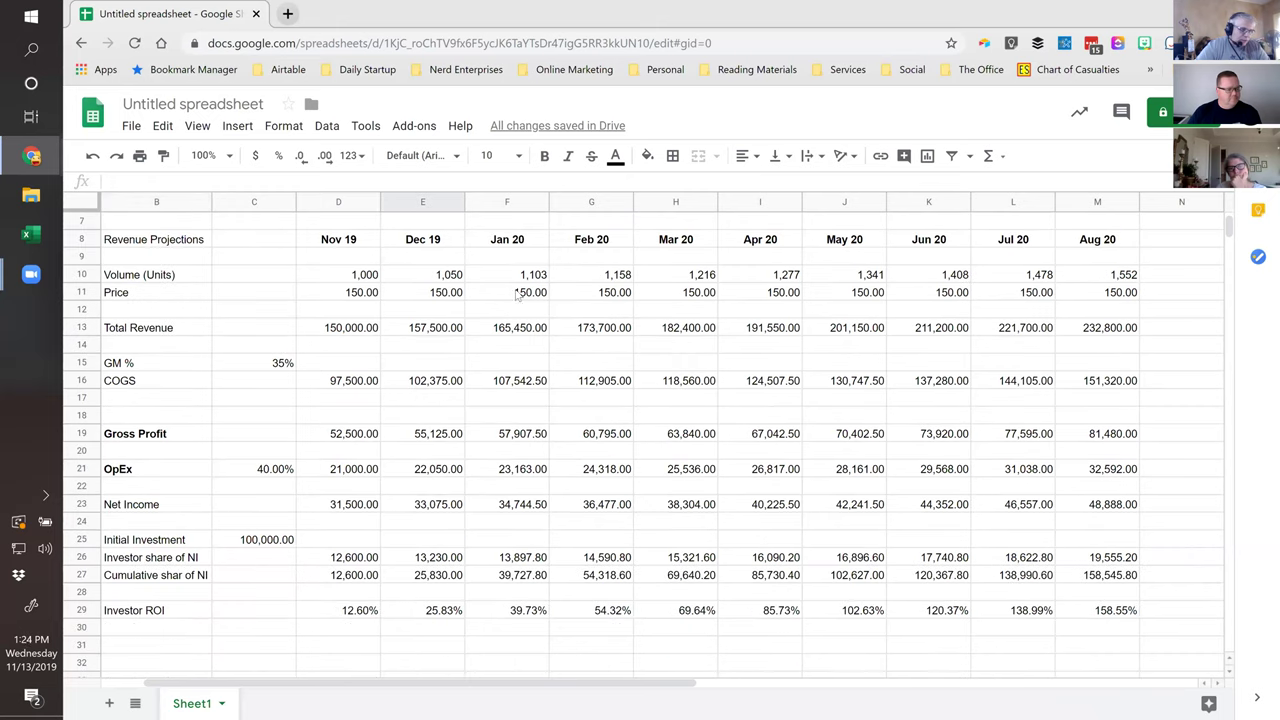
{"action": "left_click", "coordinate": [270, 363]}
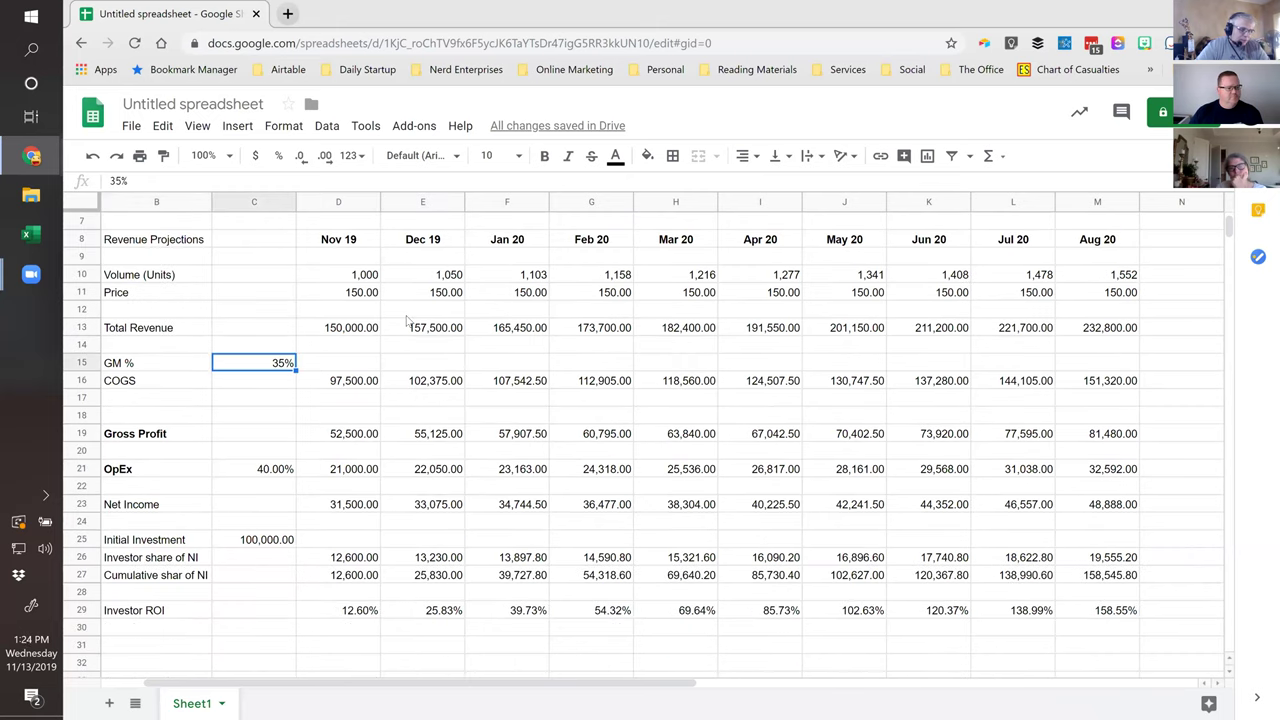
{"action": "left_click", "coordinate": [230, 472]}
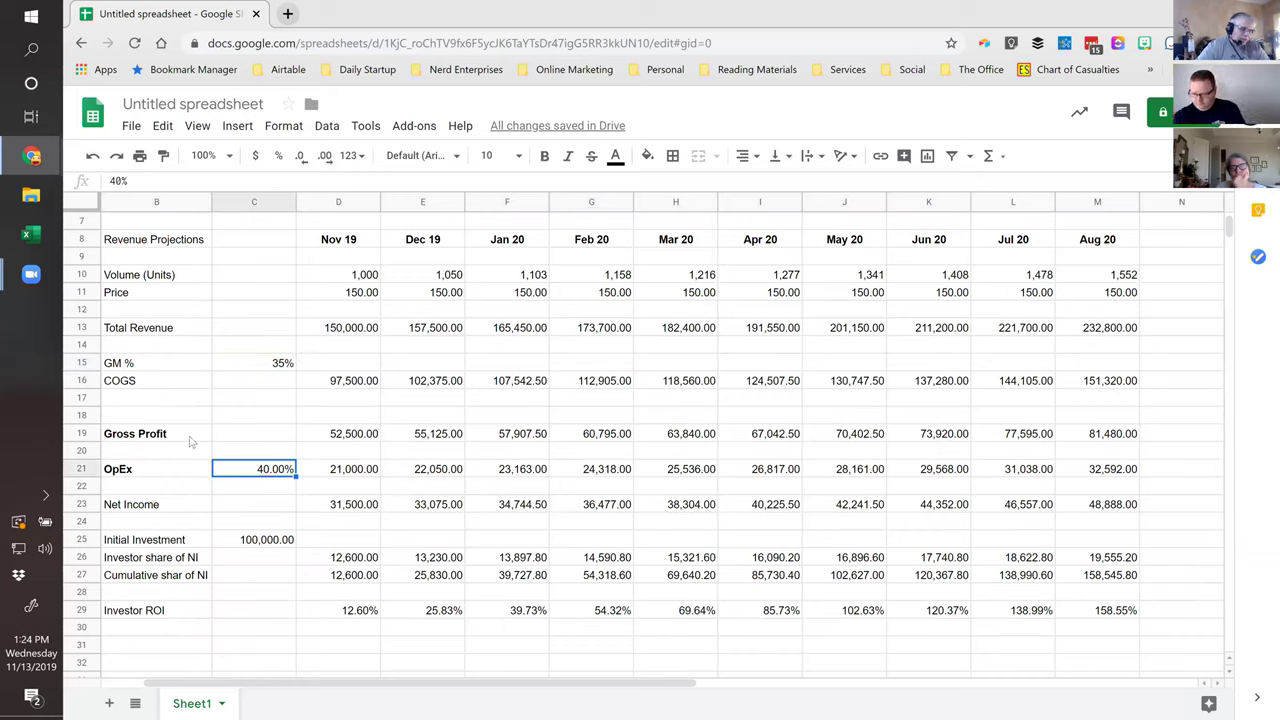
{"action": "type", "text": "75"}
{"action": "key", "text": "Return"}
{"action": "key", "text": "Up"}
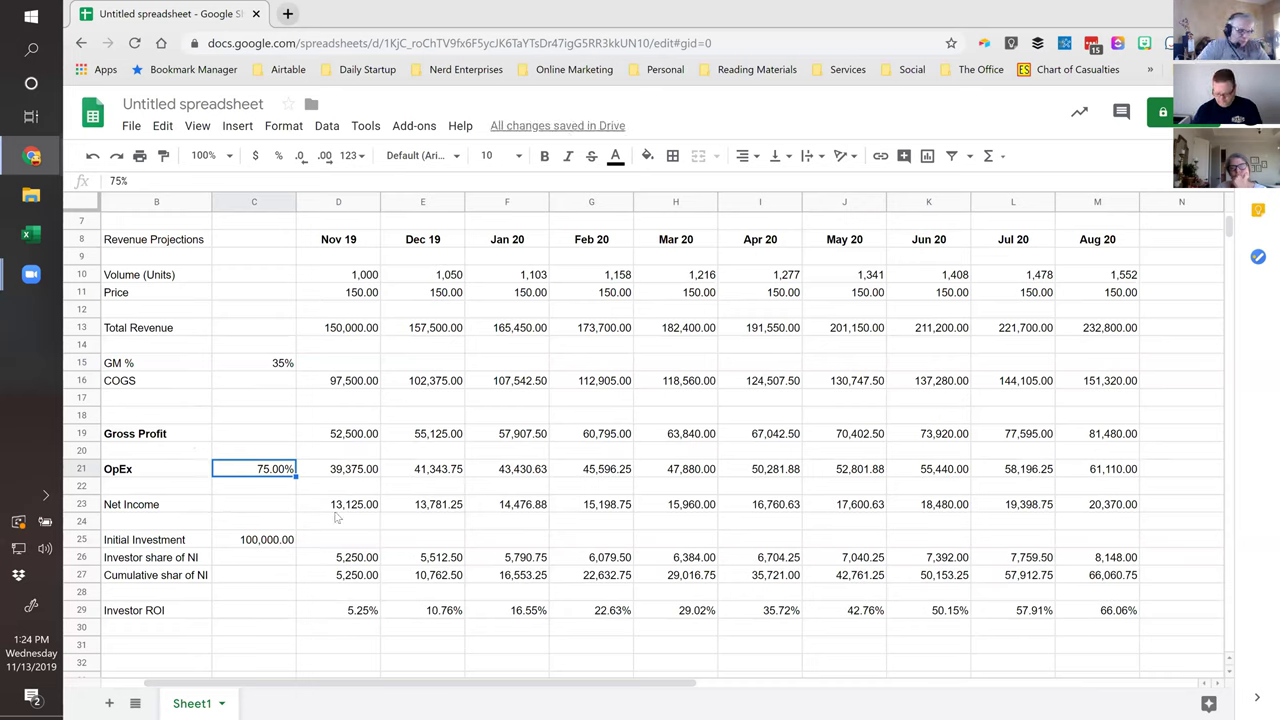
Show the GM % in C15 as 35.00% with two decimals.
{"action": "left_click", "coordinate": [338, 514]}
{"action": "left_click", "coordinate": [272, 476]}
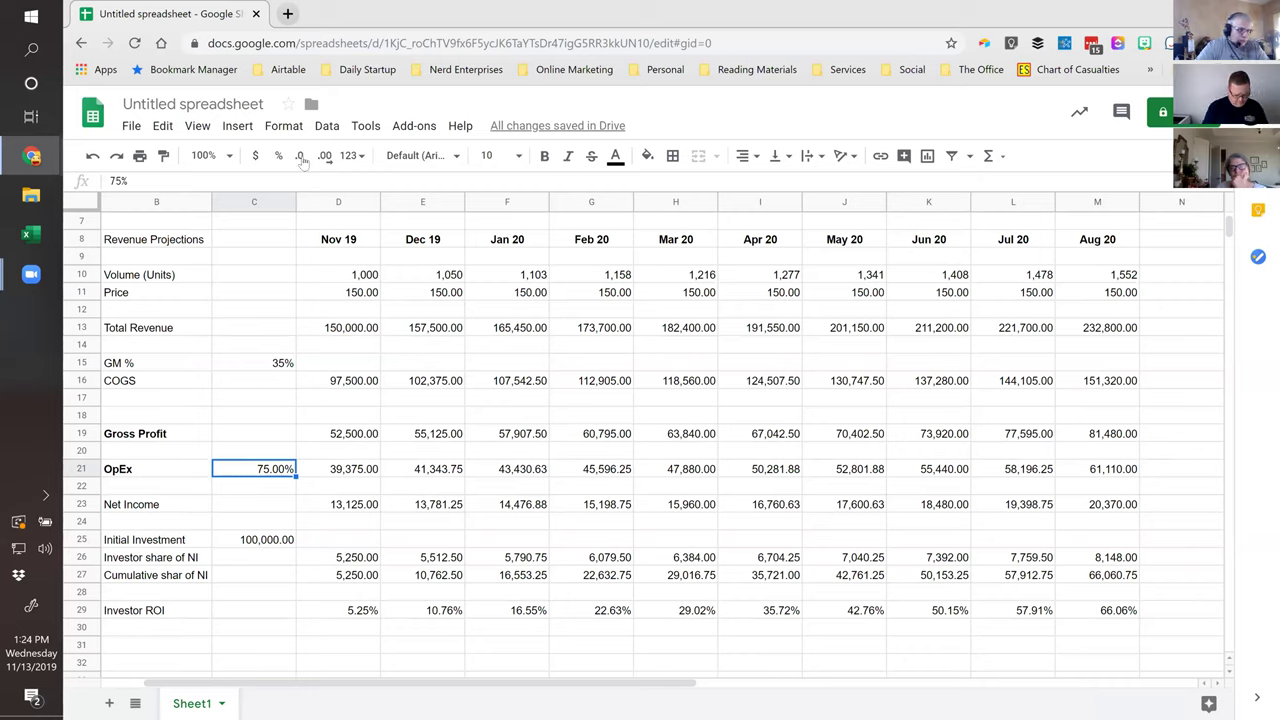
{"action": "left_click", "coordinate": [253, 366]}
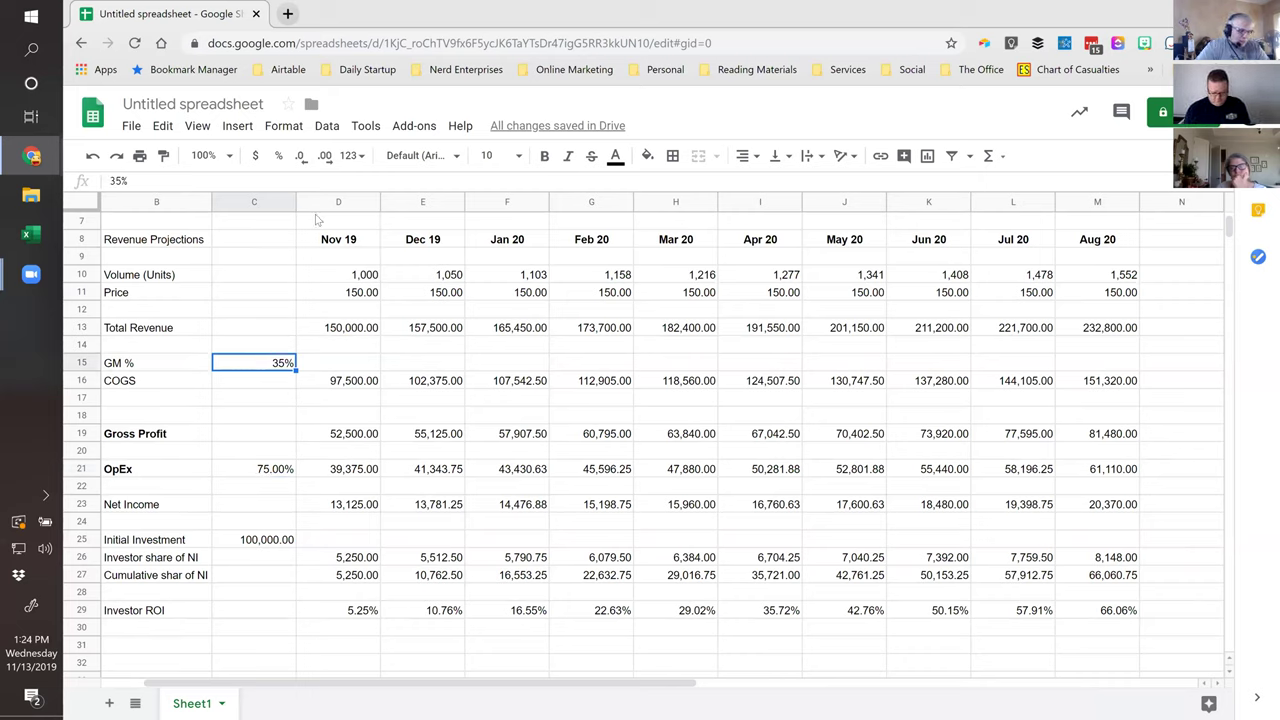
{"action": "left_click", "coordinate": [326, 156]}
{"action": "left_click", "coordinate": [326, 156]}
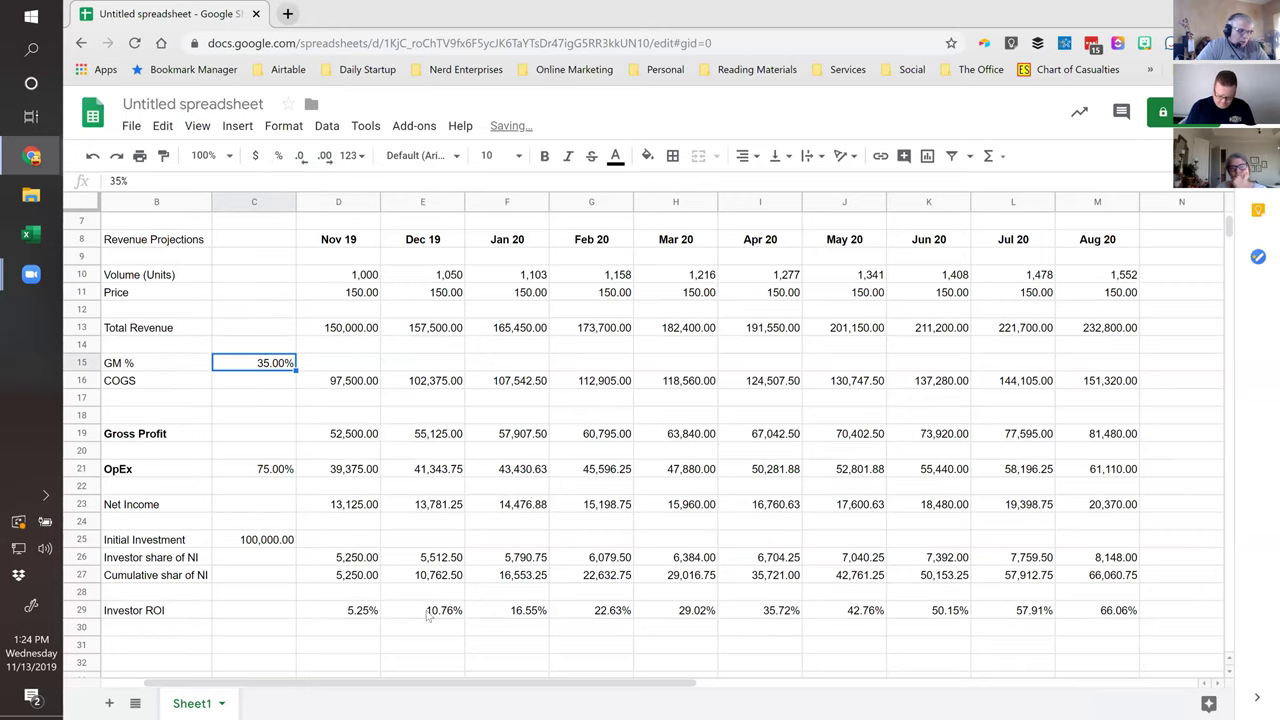
{"action": "left_click", "coordinate": [348, 610]}
{"action": "left_click", "coordinate": [342, 645]}
{"action": "scroll", "coordinate": [342, 645], "scroll_direction": "down", "scroll_amount": 2}
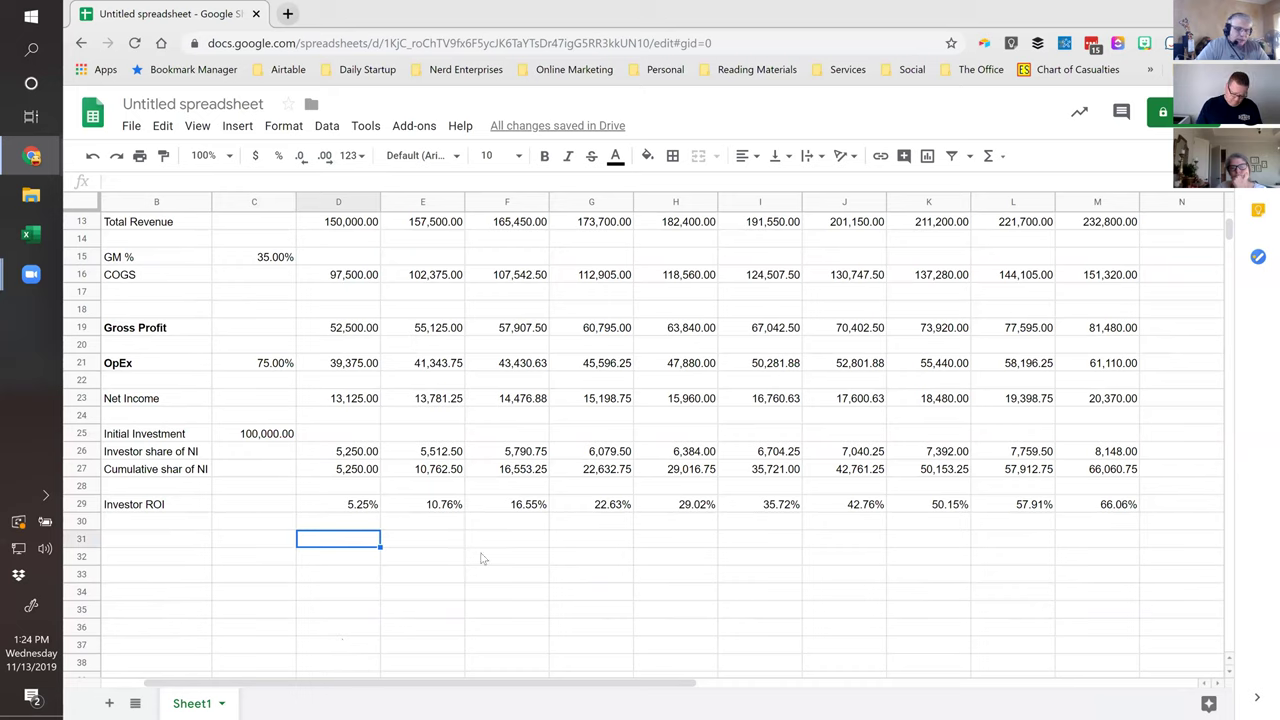
{"action": "left_click", "coordinate": [177, 545]}
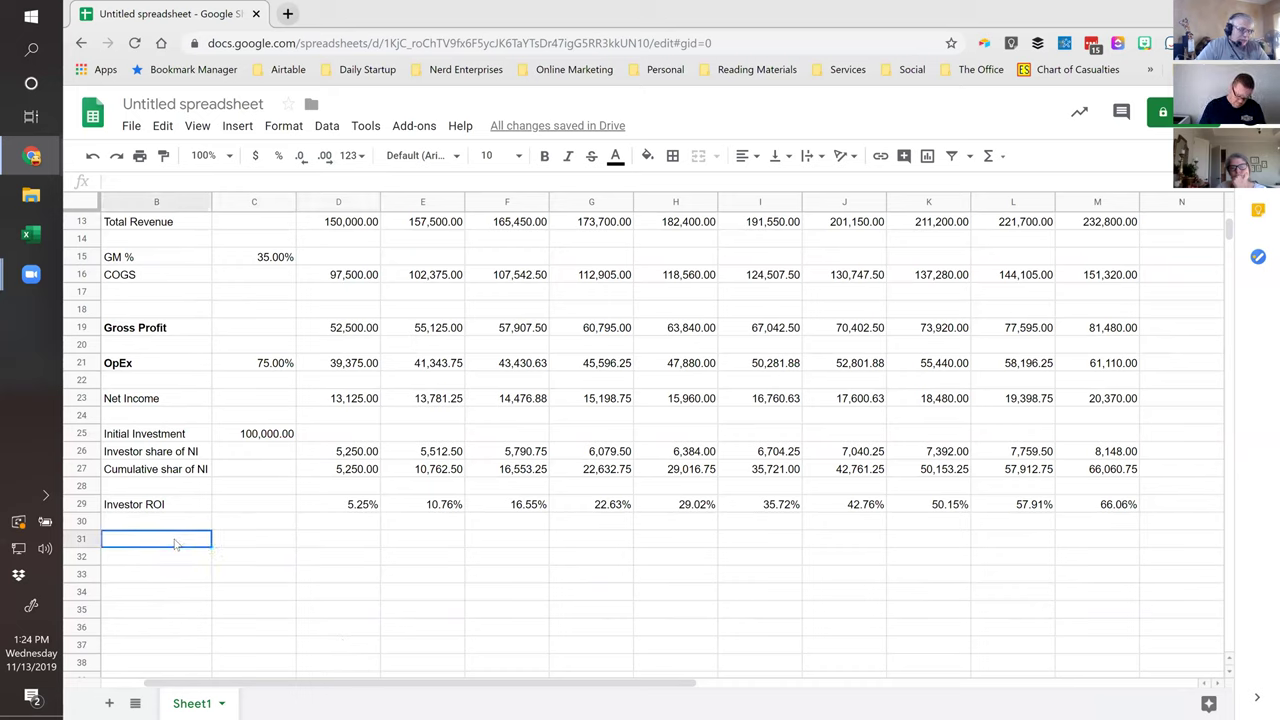
{"action": "left_click", "coordinate": [335, 507]}
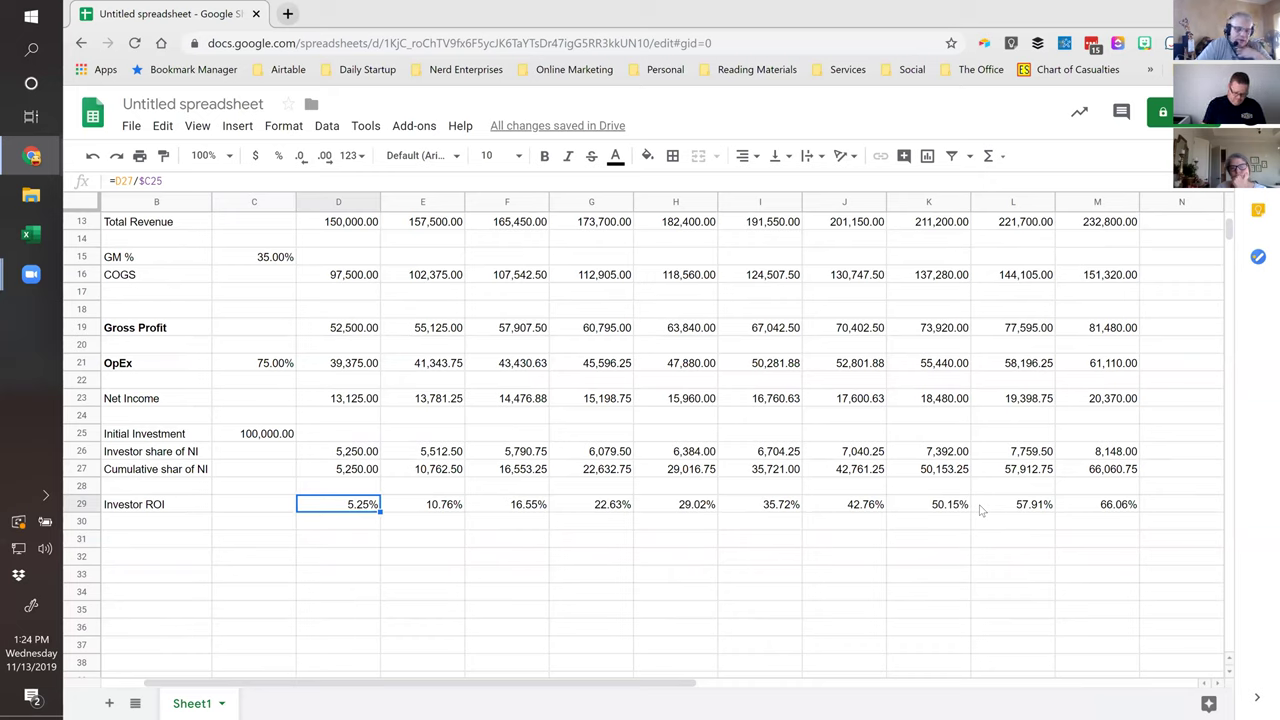
{"action": "left_click", "coordinate": [1081, 518]}
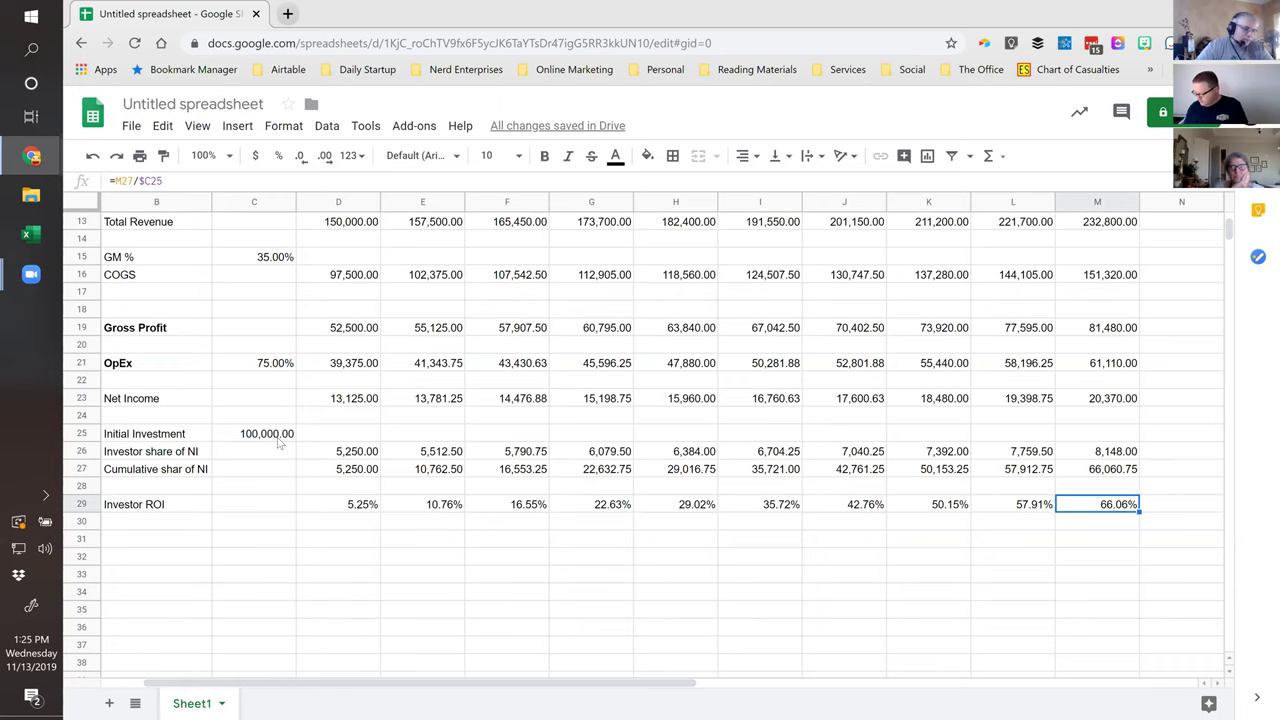
{"action": "scroll", "coordinate": [265, 458], "scroll_direction": "up", "scroll_amount": 5}
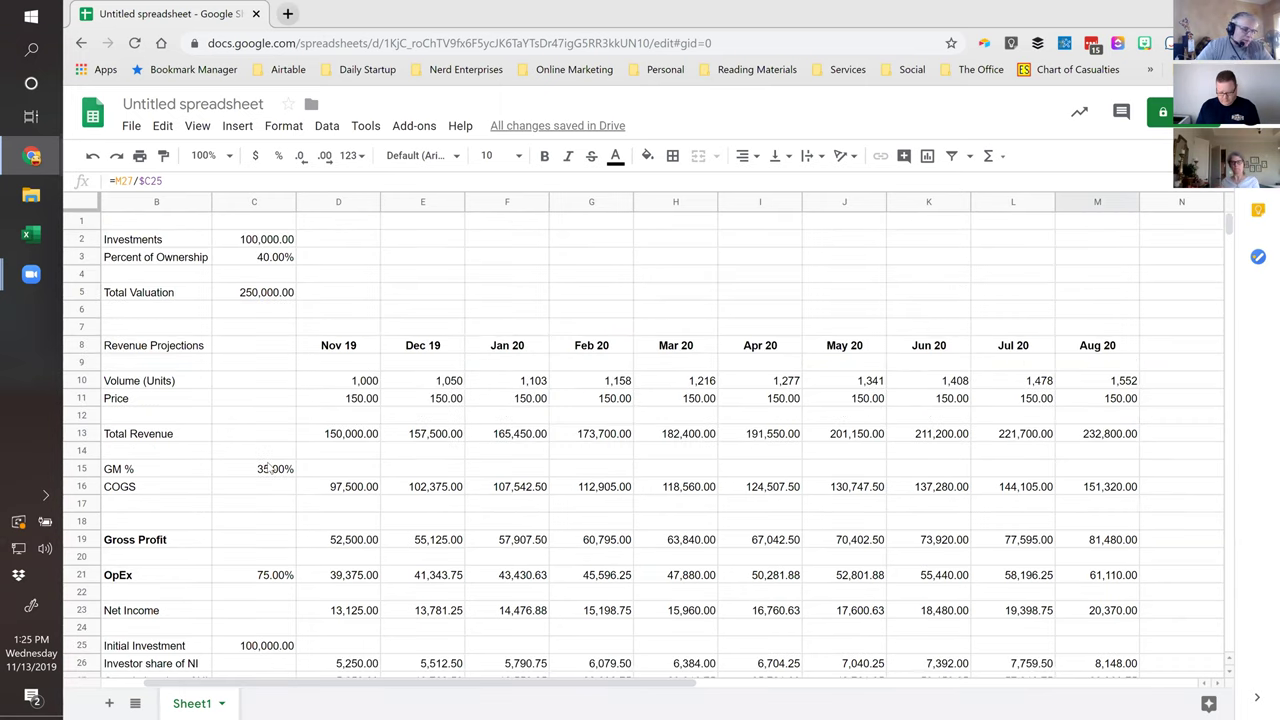
{"action": "left_click", "coordinate": [245, 300]}
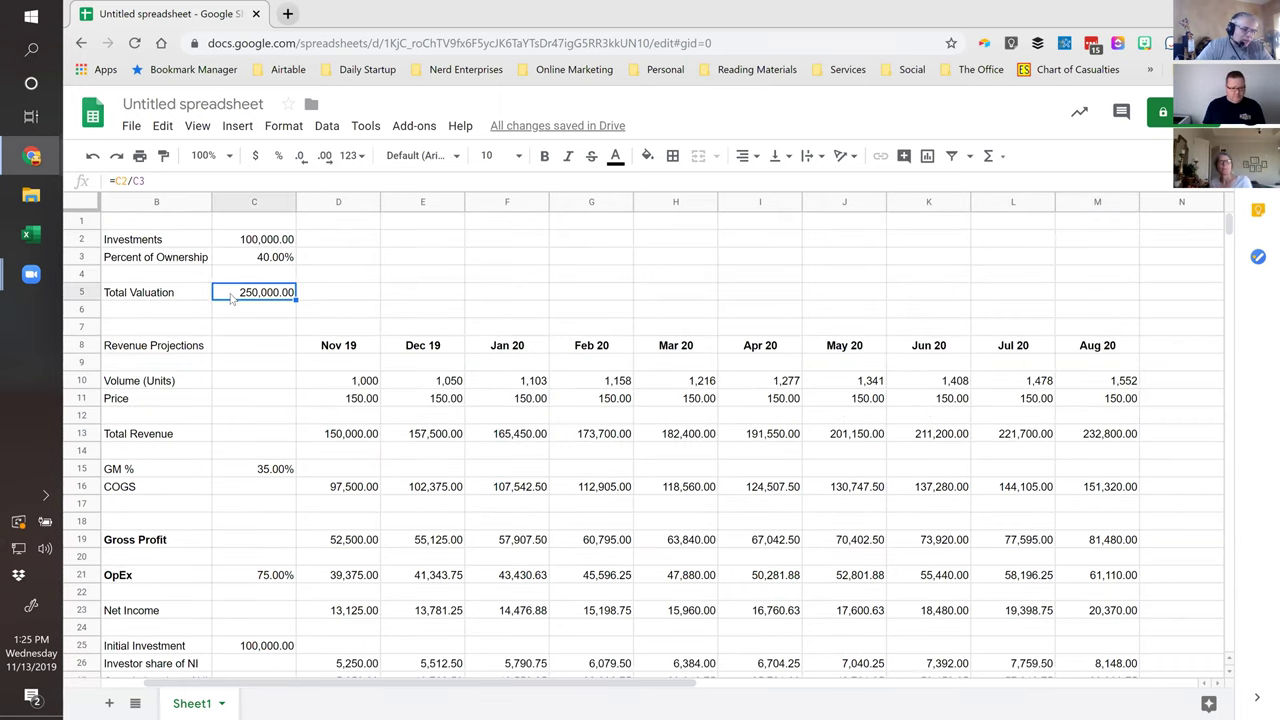
{"action": "left_click", "coordinate": [237, 259]}
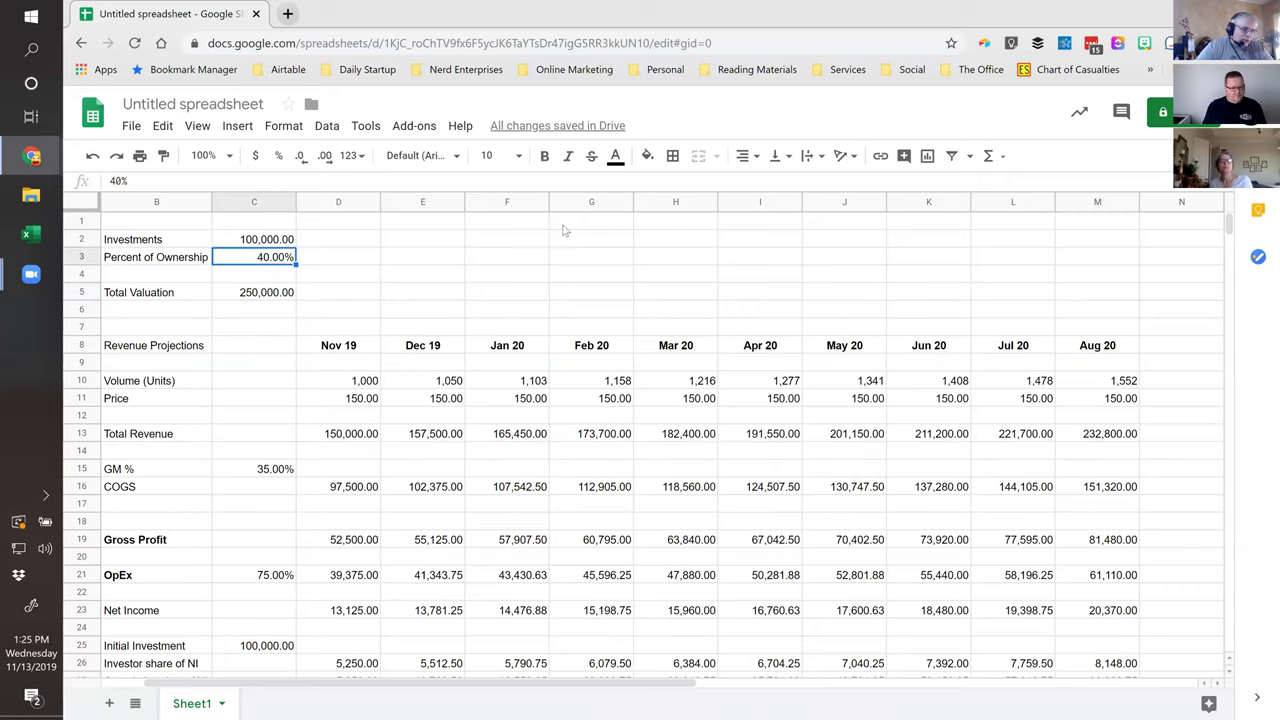
{"action": "left_click", "coordinate": [267, 243]}
{"action": "left_click", "coordinate": [263, 263]}
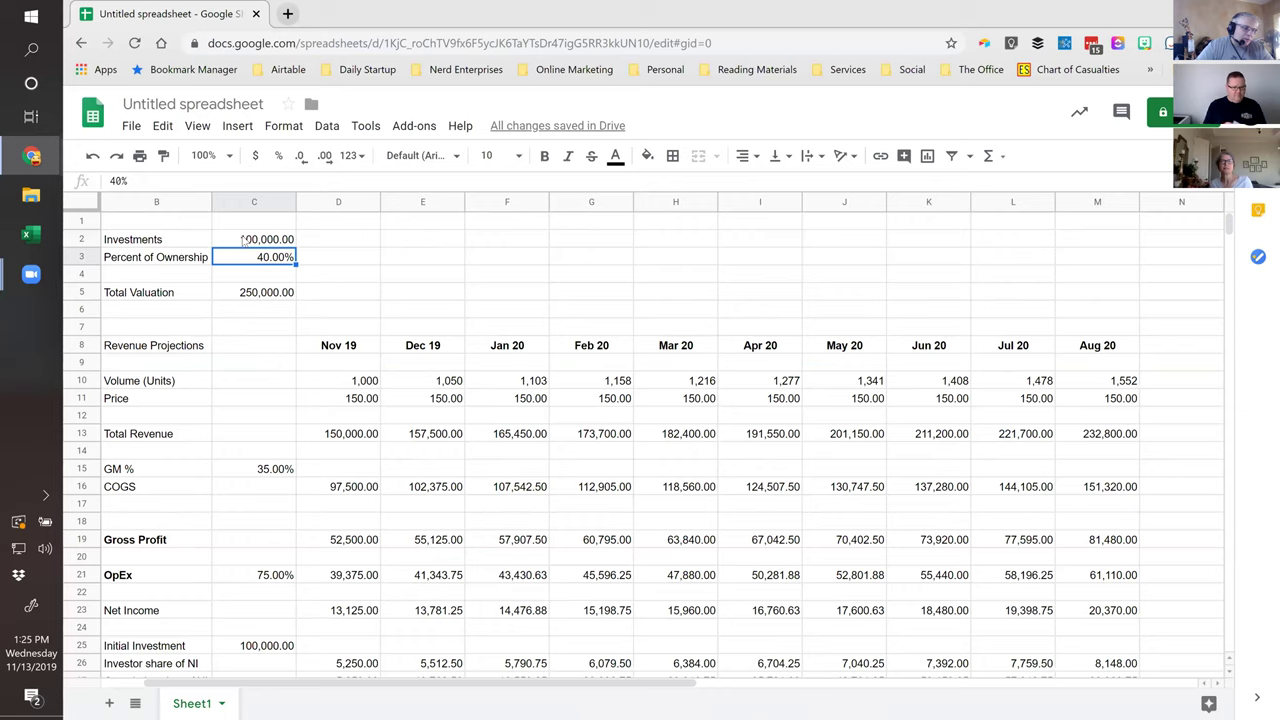
{"action": "left_click", "coordinate": [244, 241]}
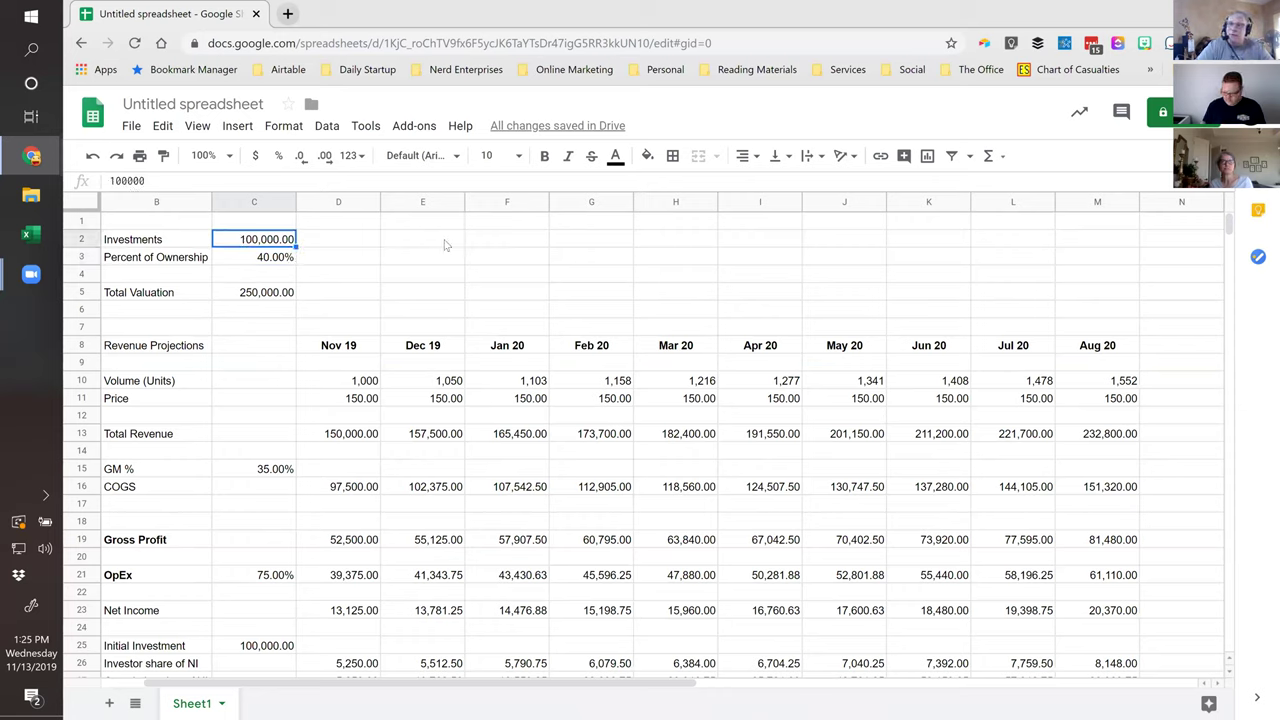
{"action": "left_click", "coordinate": [261, 265]}
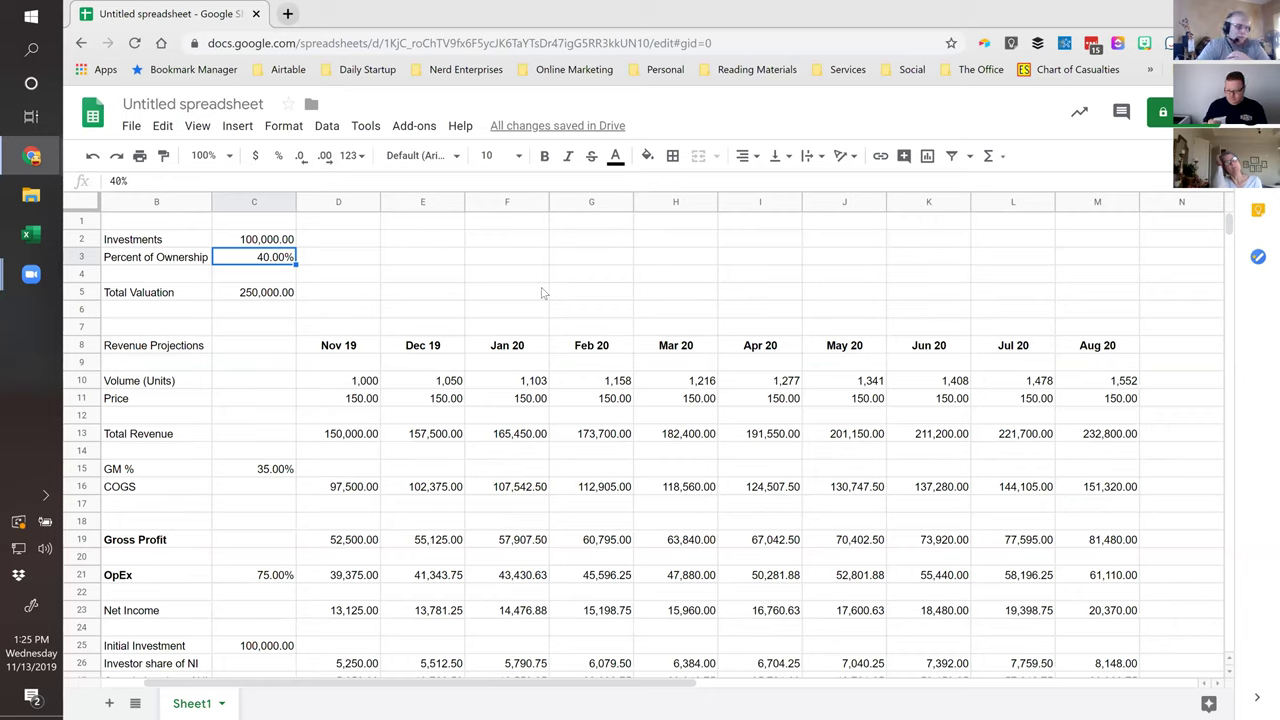
Change the Investments amount in C2 to 50,000.
{"action": "key", "text": "Up"}
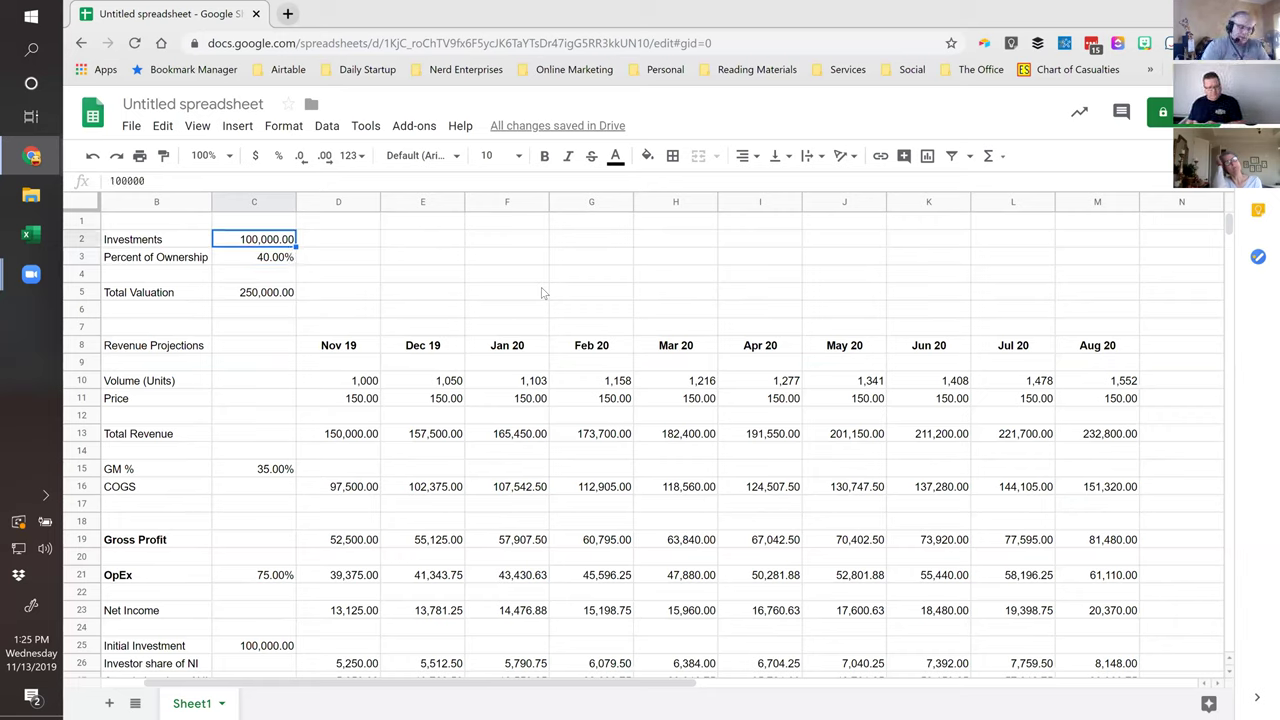
{"action": "type", "text": "50000"}
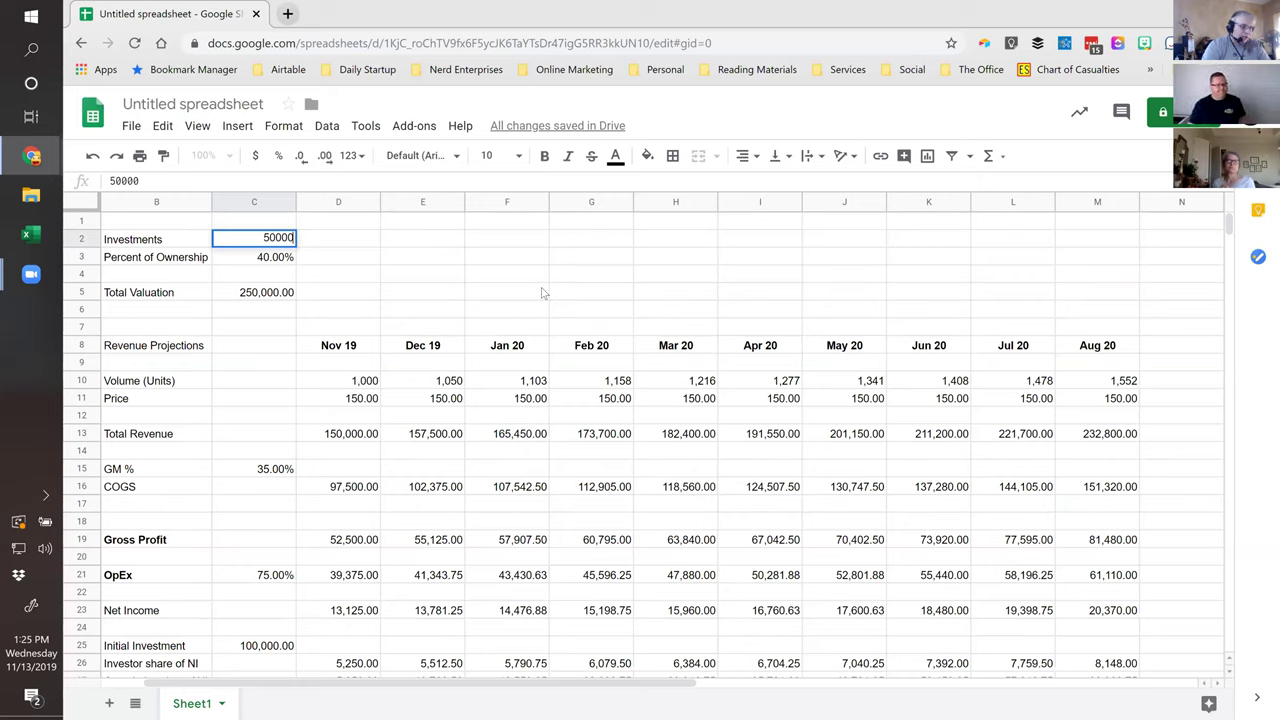
{"action": "key", "text": "Return"}
Check the recalculated Total Valuation and the Investor ROI and cumulative share formulas in K29 and K27.
{"action": "key", "text": "Up"}
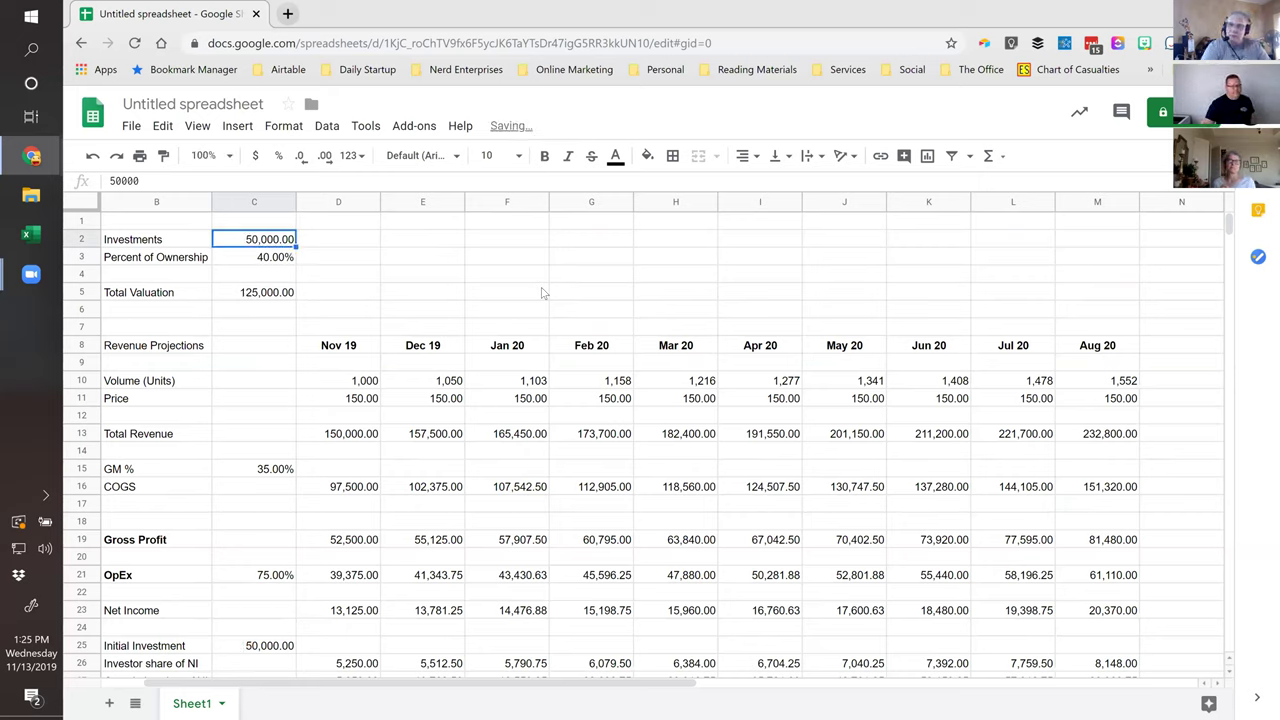
{"action": "key", "text": "Down"}
{"action": "key", "text": "Down"}
{"action": "key", "text": "Up"}
{"action": "key", "text": "Up"}
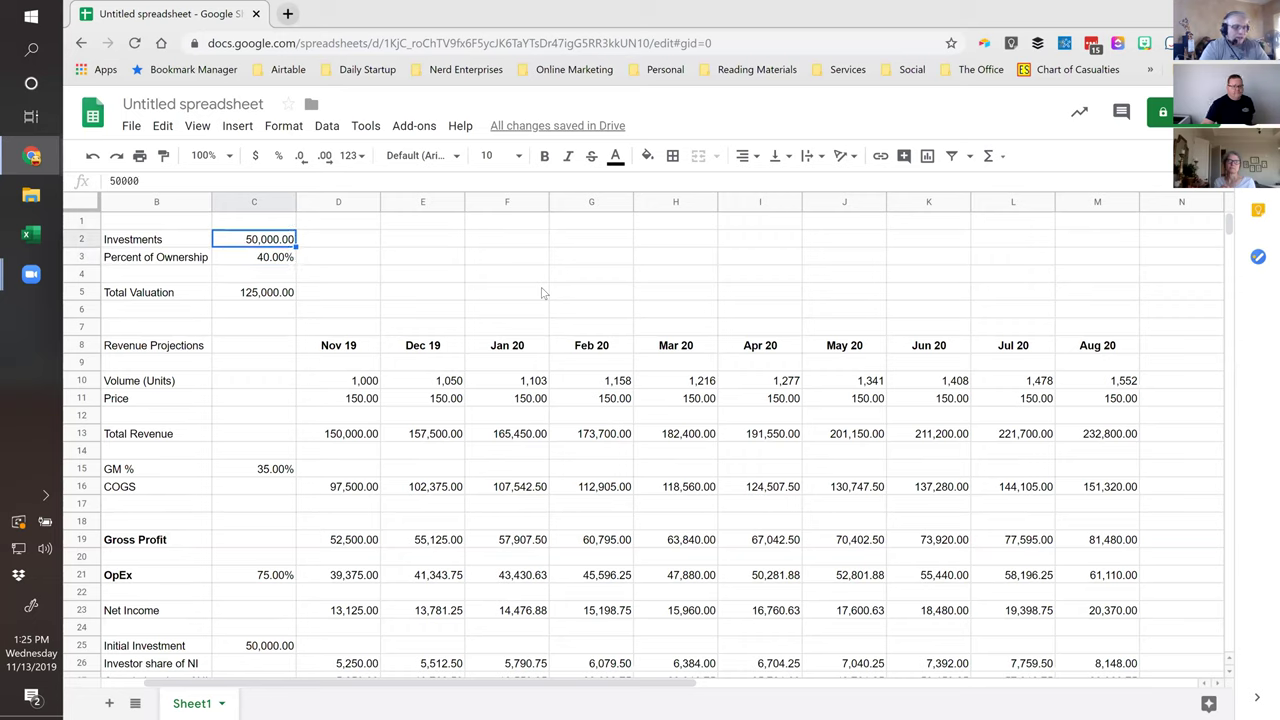
{"action": "key", "text": "Down"}
{"action": "key", "text": "Down"}
{"action": "key", "text": "Down"}
{"action": "key", "text": "Down"}
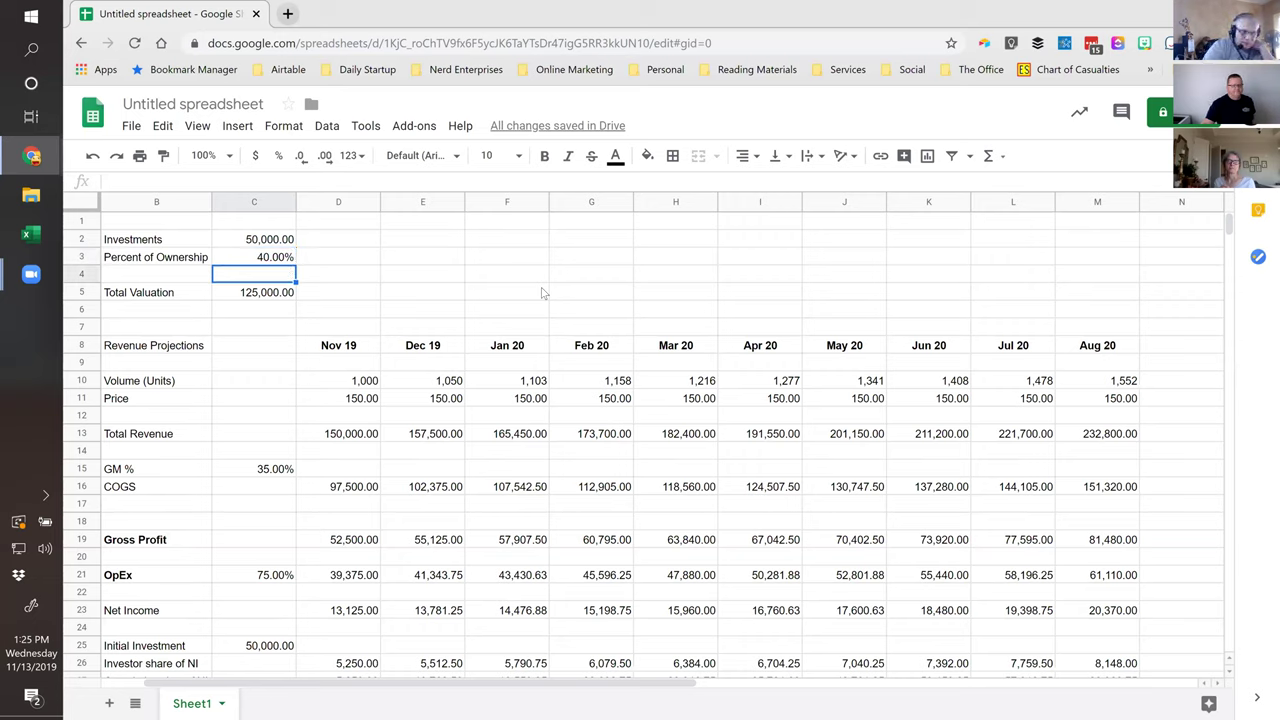
{"action": "left_click", "coordinate": [244, 298]}
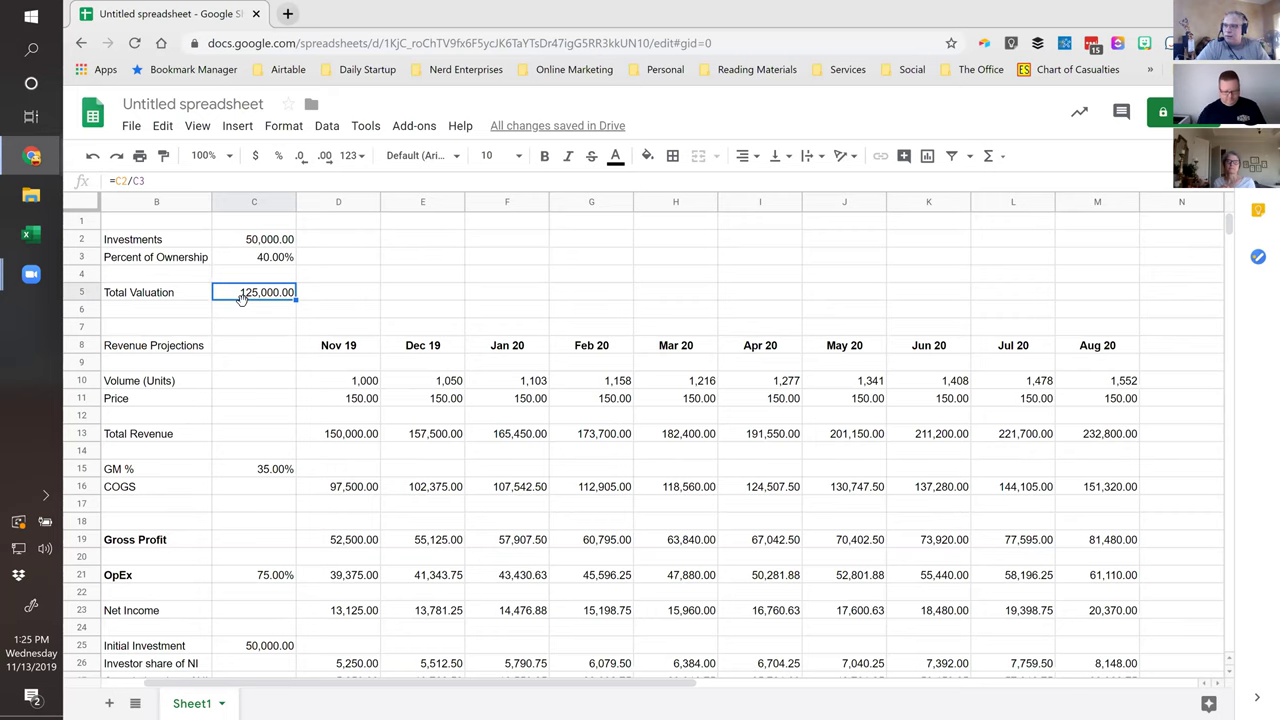
{"action": "scroll", "coordinate": [256, 328], "scroll_direction": "down", "scroll_amount": 5}
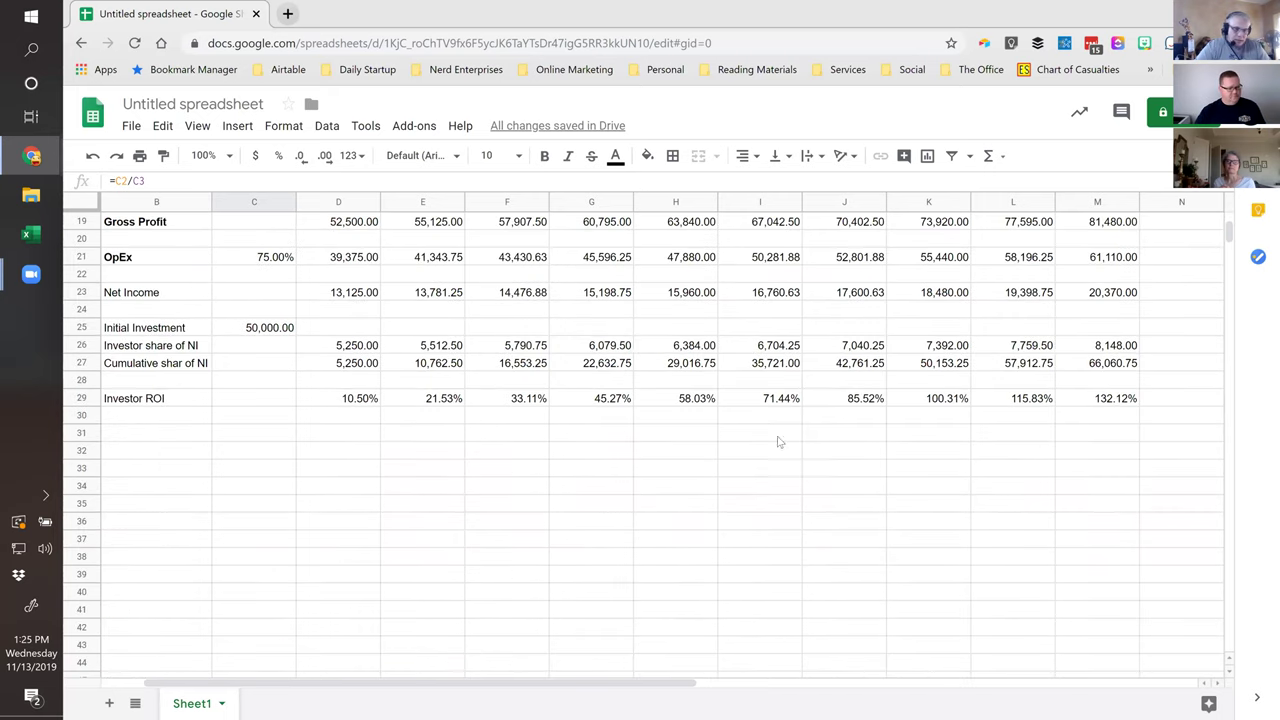
{"action": "left_click", "coordinate": [926, 406]}
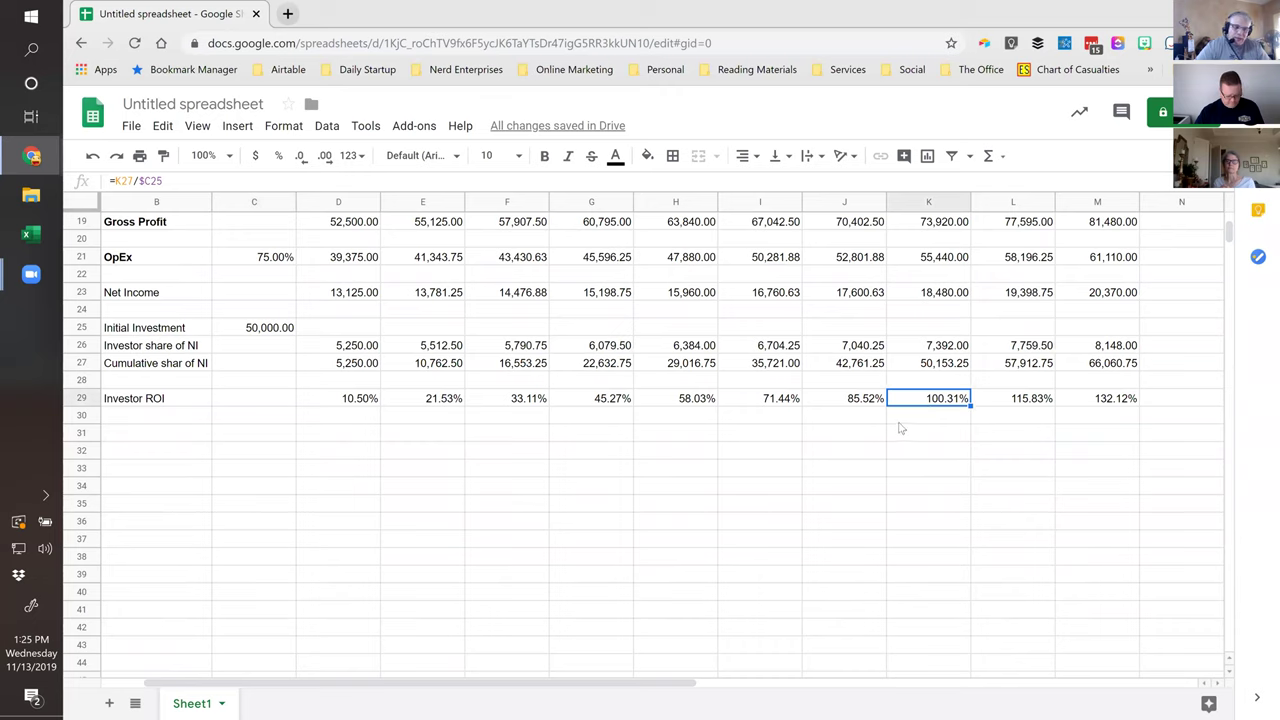
{"action": "left_click", "coordinate": [940, 368]}
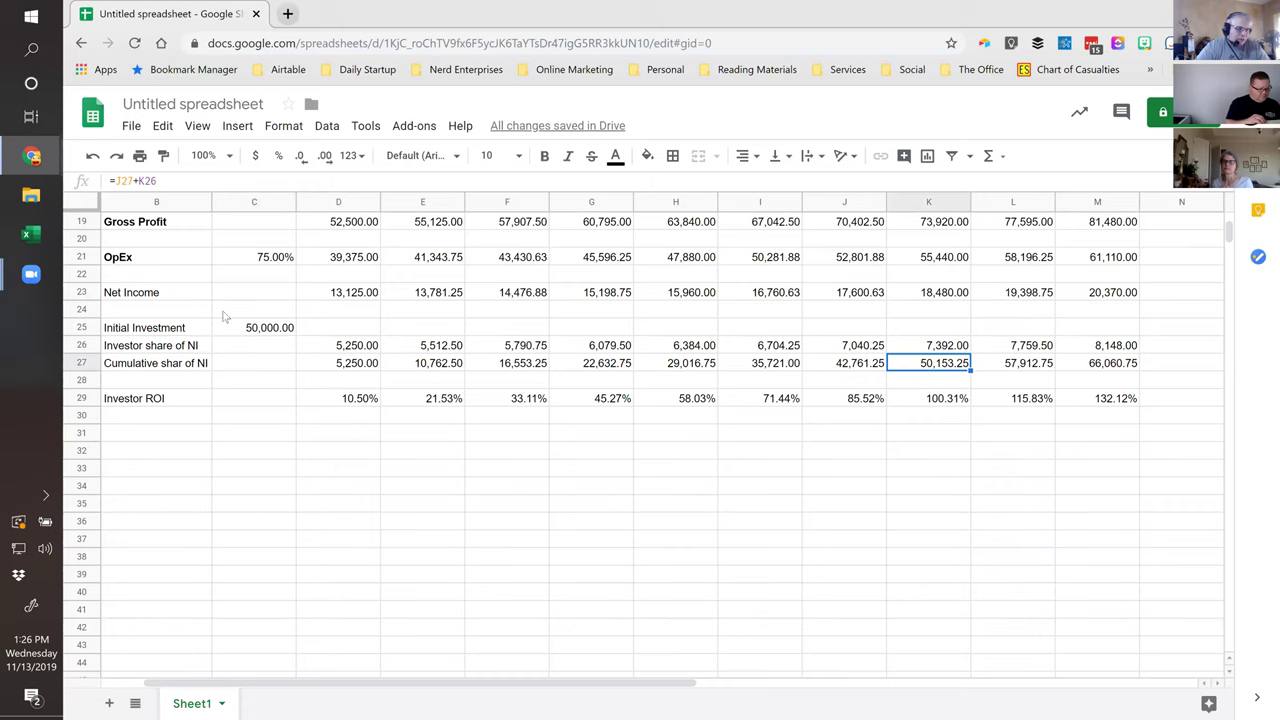
{"action": "left_click", "coordinate": [250, 330]}
{"action": "scroll", "coordinate": [250, 346], "scroll_direction": "up", "scroll_amount": 3}
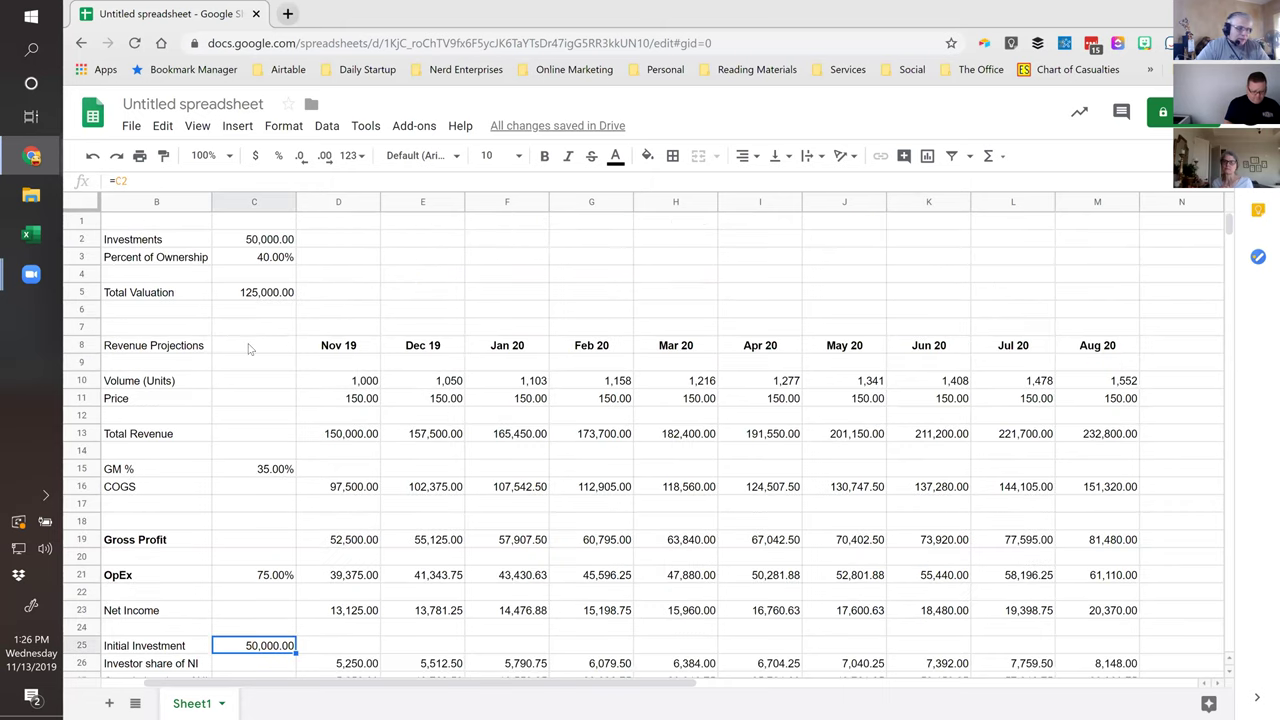
Restore the Investments amount in C2 to 100,000.
{"action": "left_click", "coordinate": [248, 242]}
{"action": "type", "text": "10"}
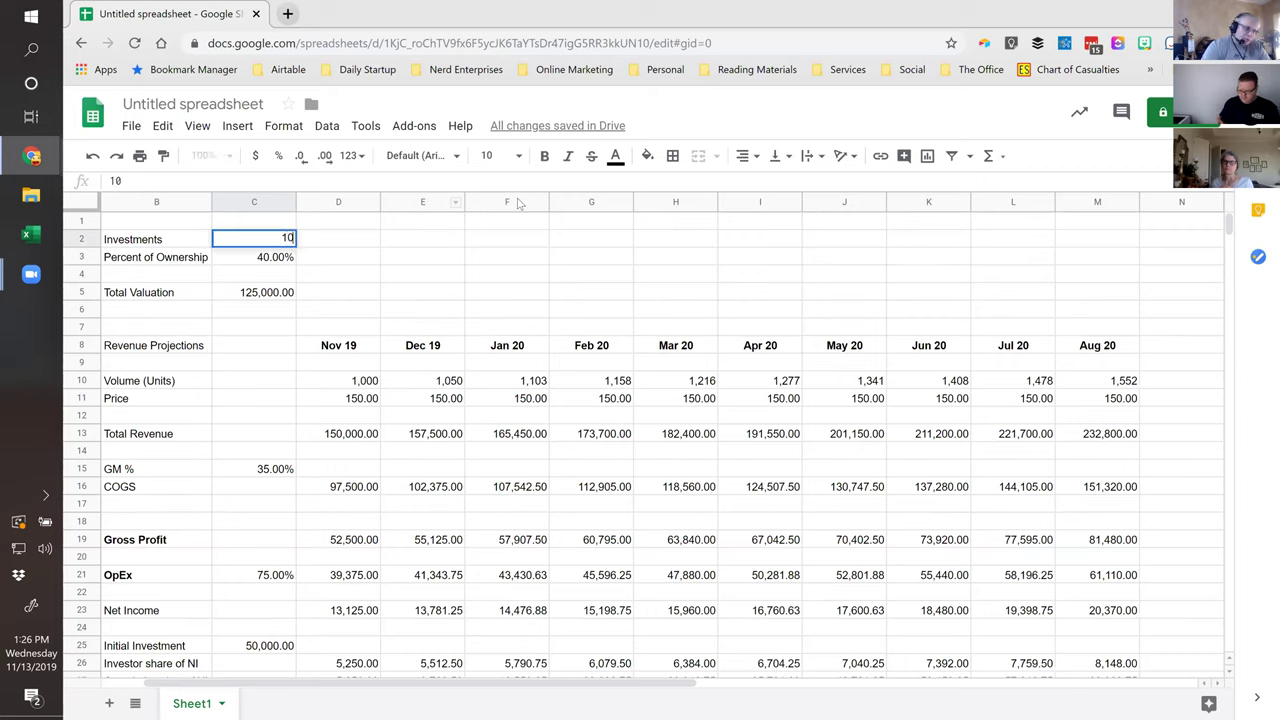
{"action": "type", "text": "0,00000"}
{"action": "key", "text": "Return"}
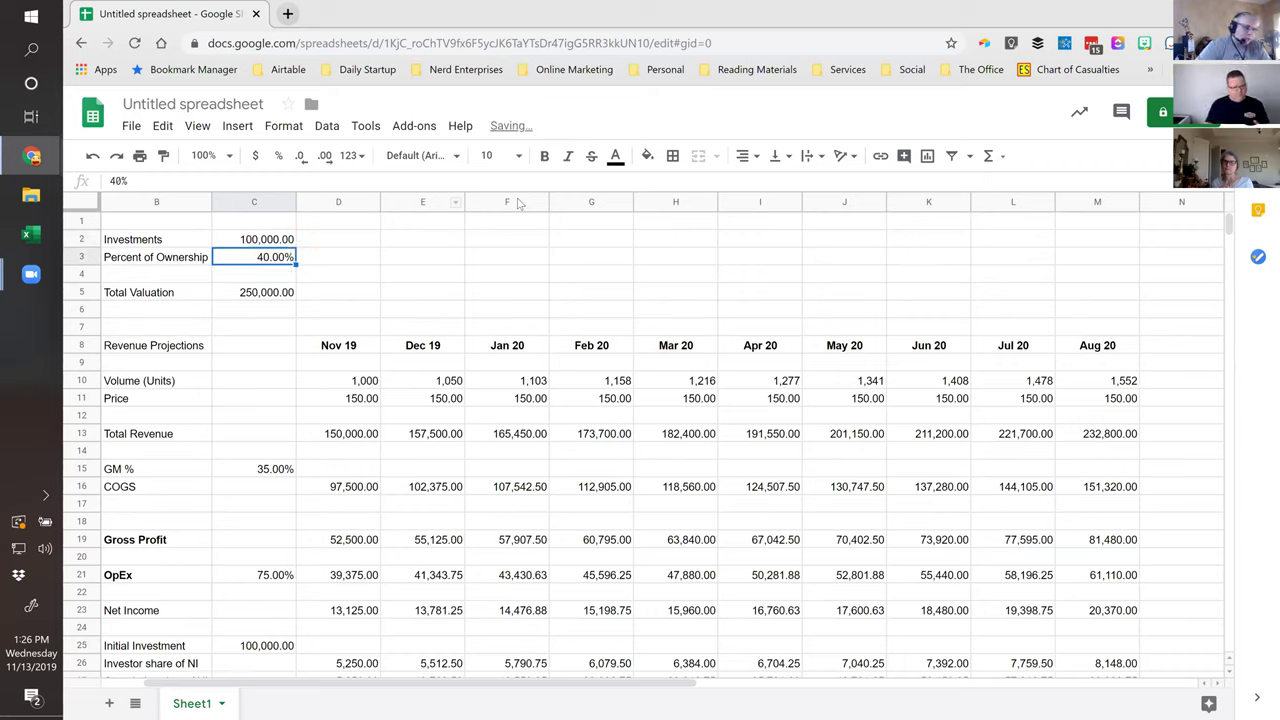
{"action": "left_click", "coordinate": [278, 244]}
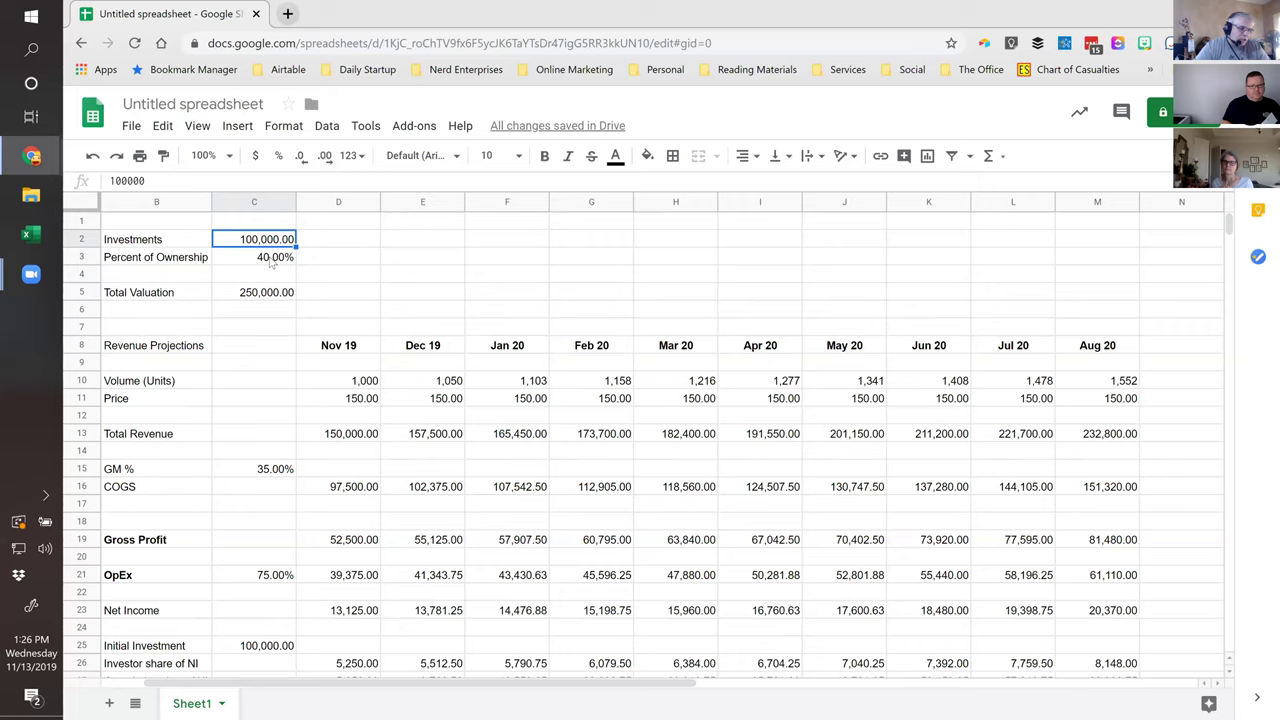
Enter 75 as the Percent of Ownership in C3.
{"action": "left_click", "coordinate": [271, 259]}
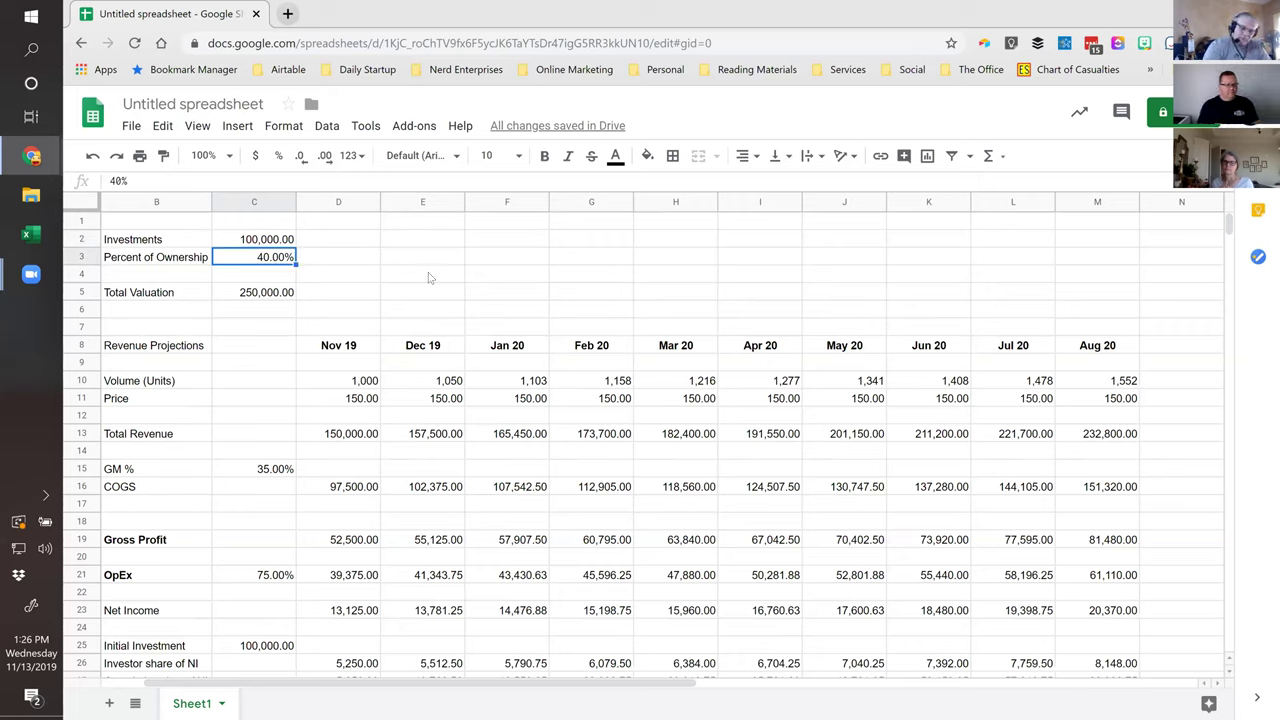
{"action": "type", "text": "75"}
{"action": "key", "text": "Return"}
{"action": "key", "text": "Up"}
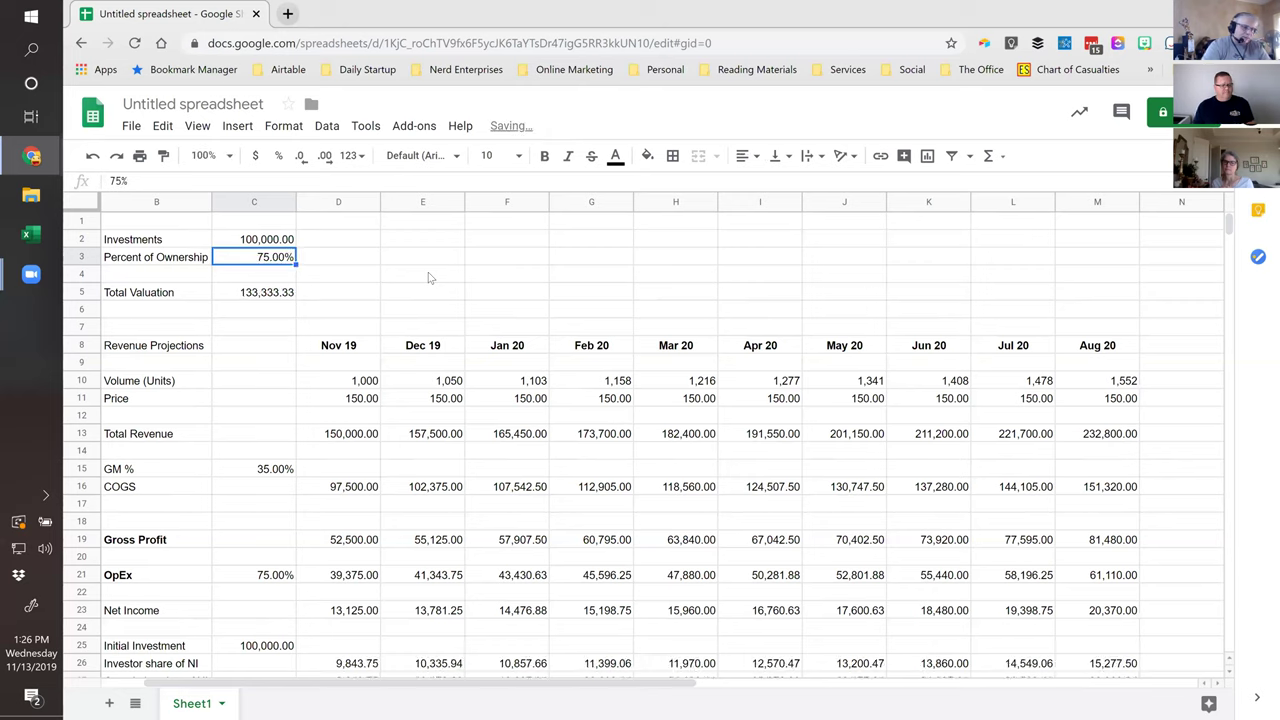
Review the Total Valuation, Investor ROI, cumulative share and Jul 20 header formulas.
{"action": "left_click", "coordinate": [237, 299]}
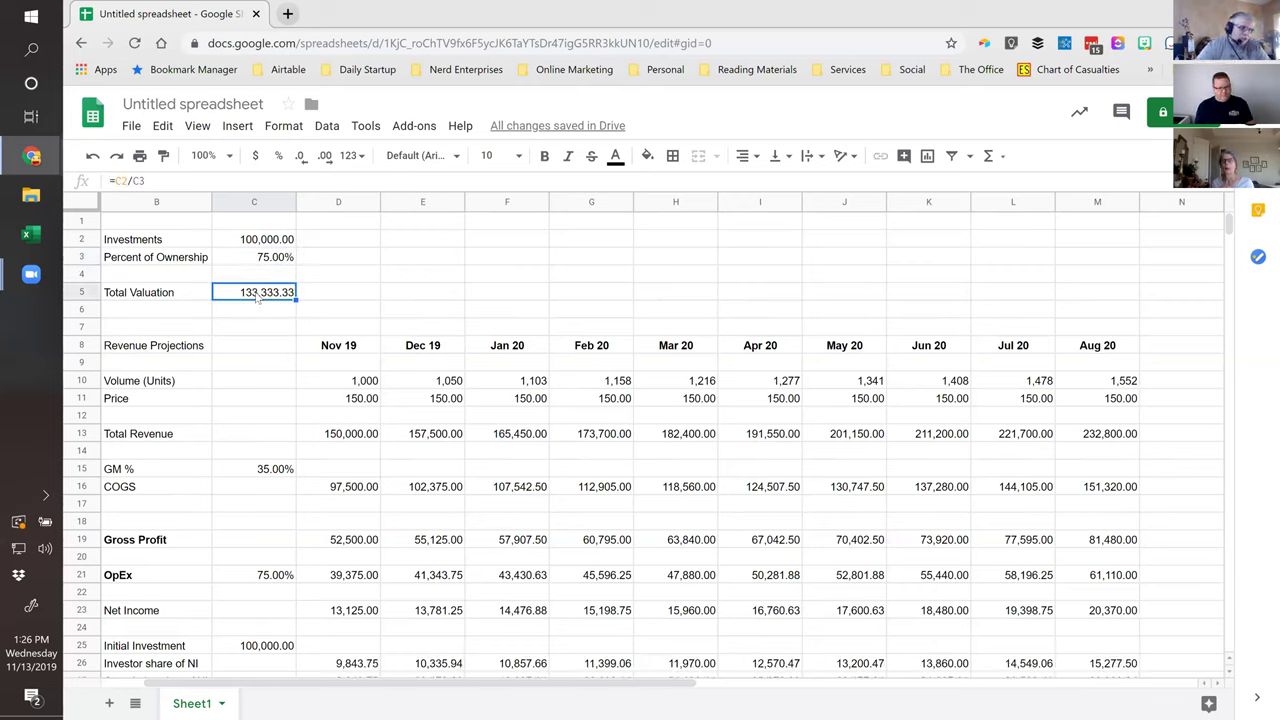
{"action": "left_click", "coordinate": [257, 241]}
{"action": "left_click", "coordinate": [270, 296]}
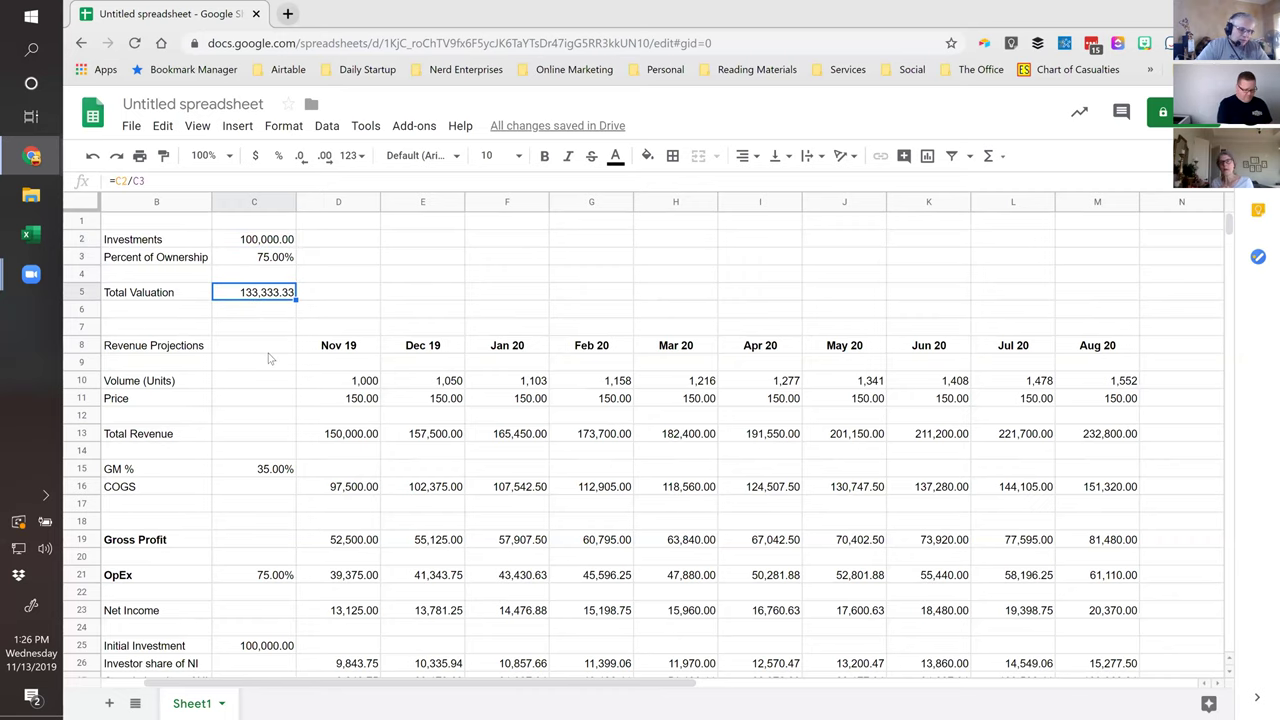
{"action": "scroll", "coordinate": [268, 358], "scroll_direction": "down", "scroll_amount": 2}
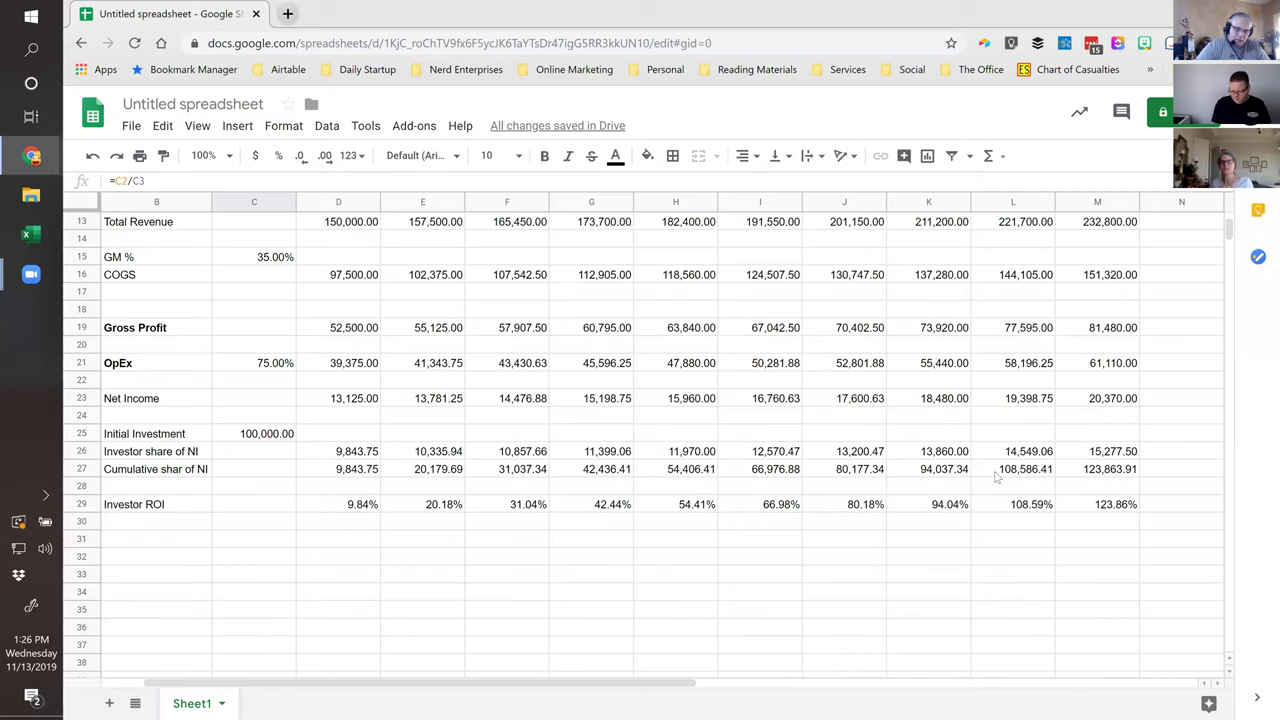
{"action": "left_click", "coordinate": [1086, 508]}
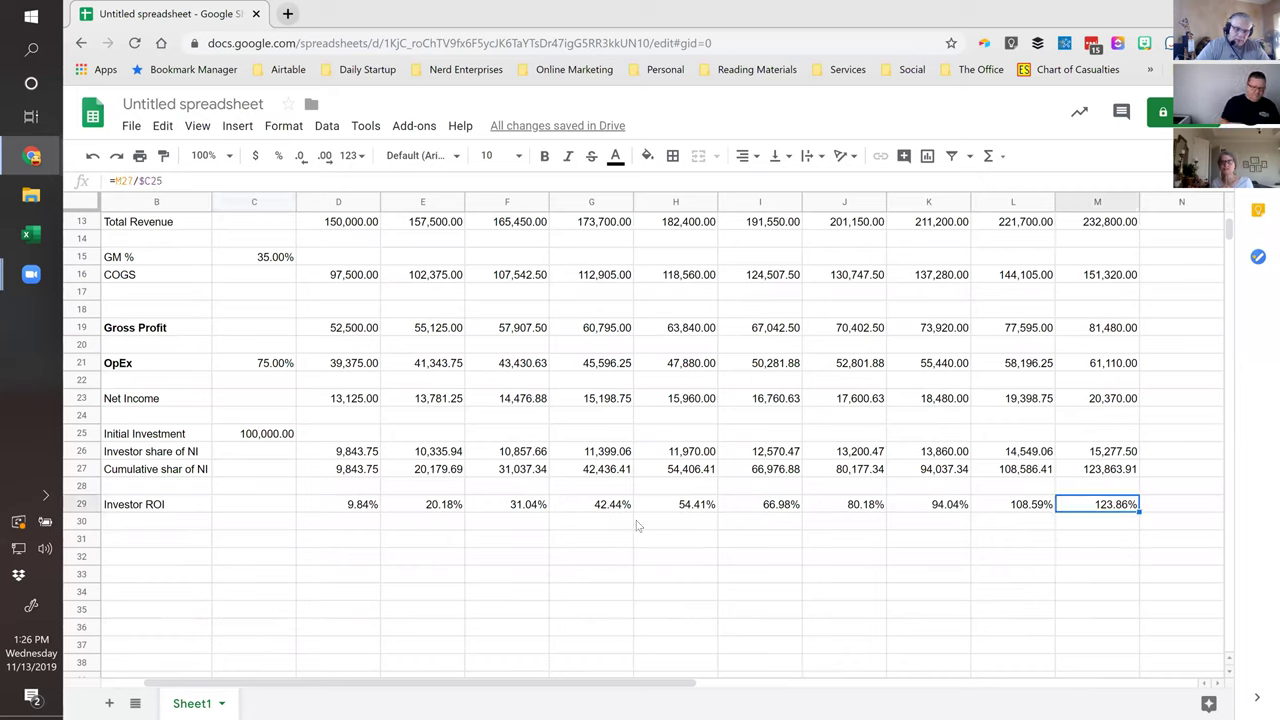
{"action": "left_click", "coordinate": [1043, 512]}
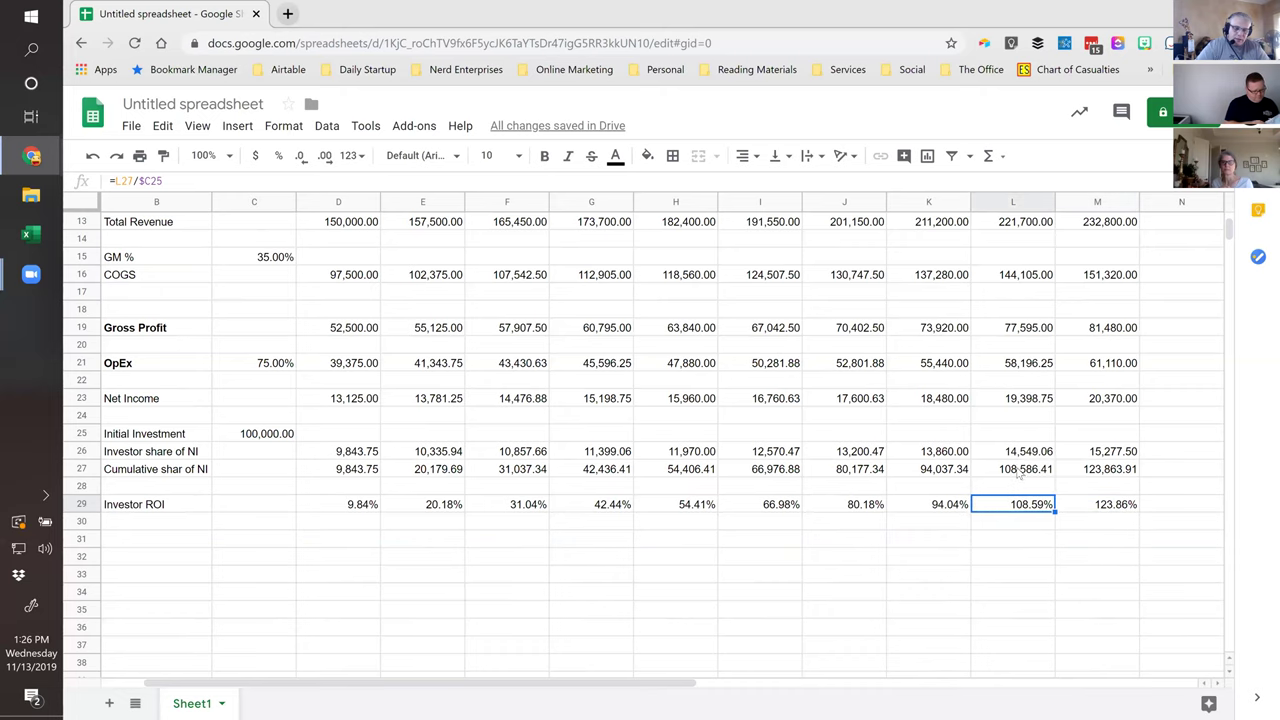
{"action": "left_click", "coordinate": [1019, 476]}
{"action": "scroll", "coordinate": [1001, 474], "scroll_direction": "up", "scroll_amount": 4}
{"action": "left_click", "coordinate": [1010, 350]}
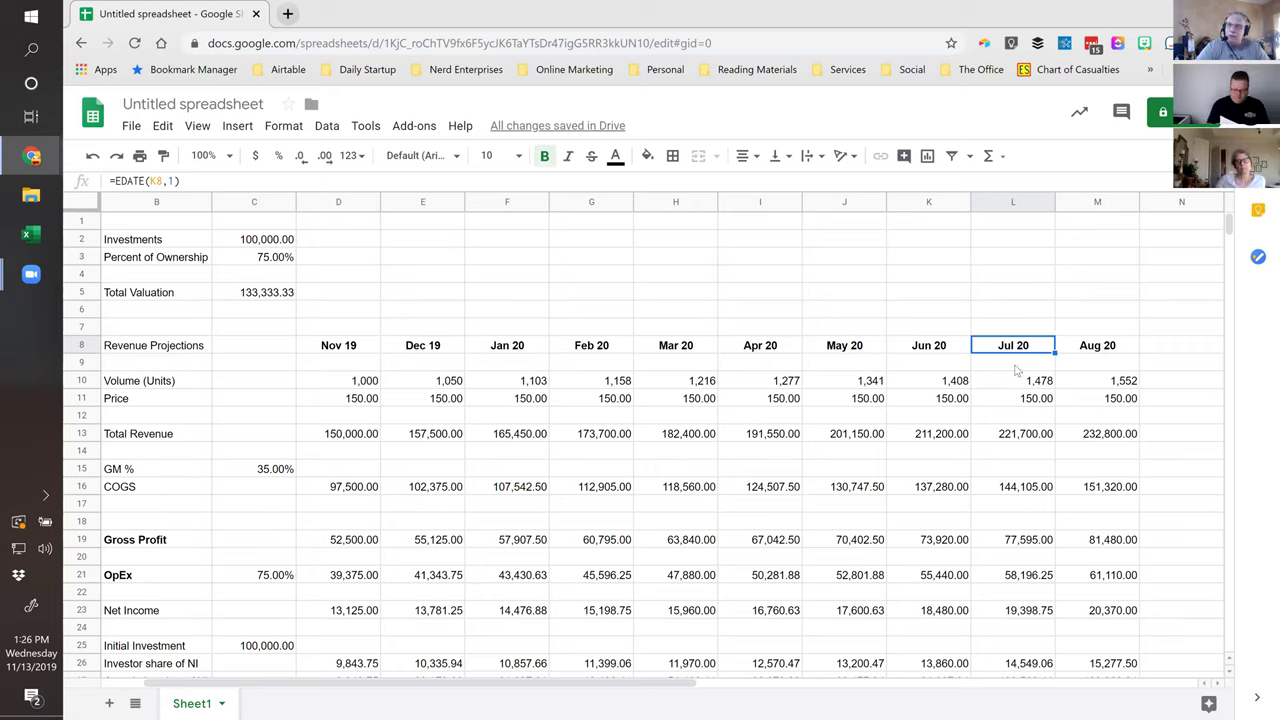
{"action": "left_click", "coordinate": [684, 287]}
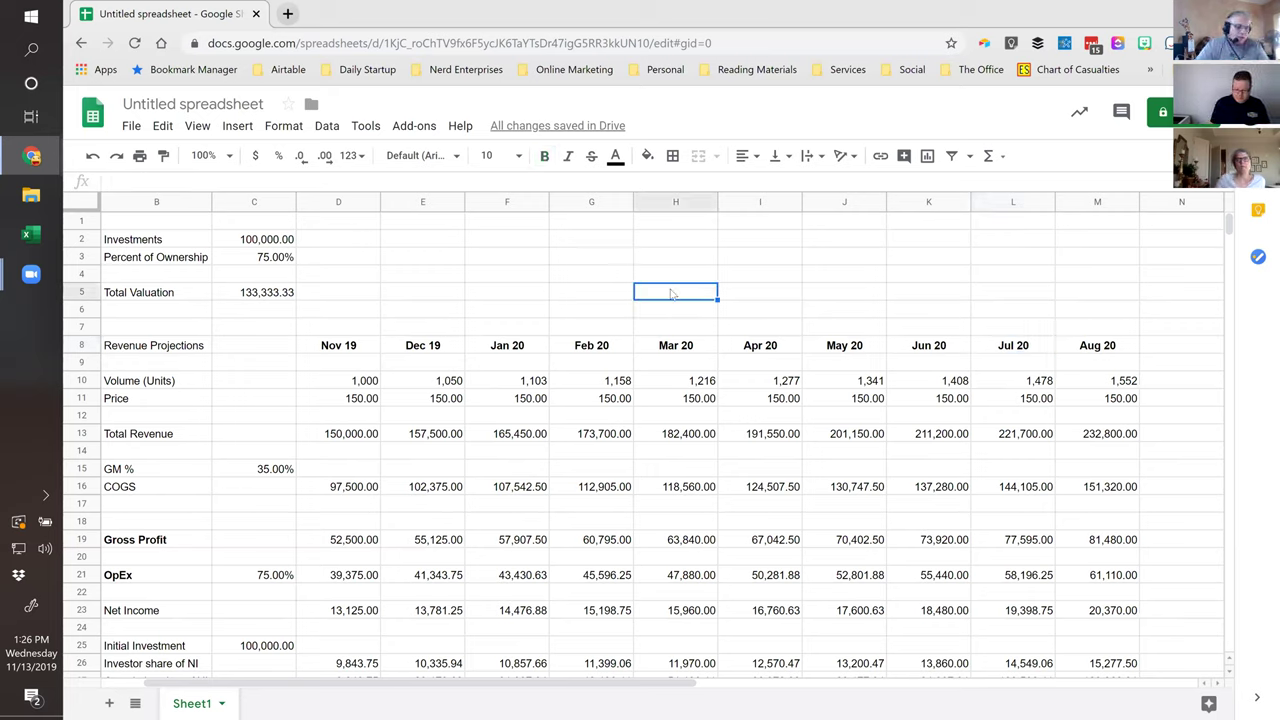
{"action": "left_click", "coordinate": [184, 313]}
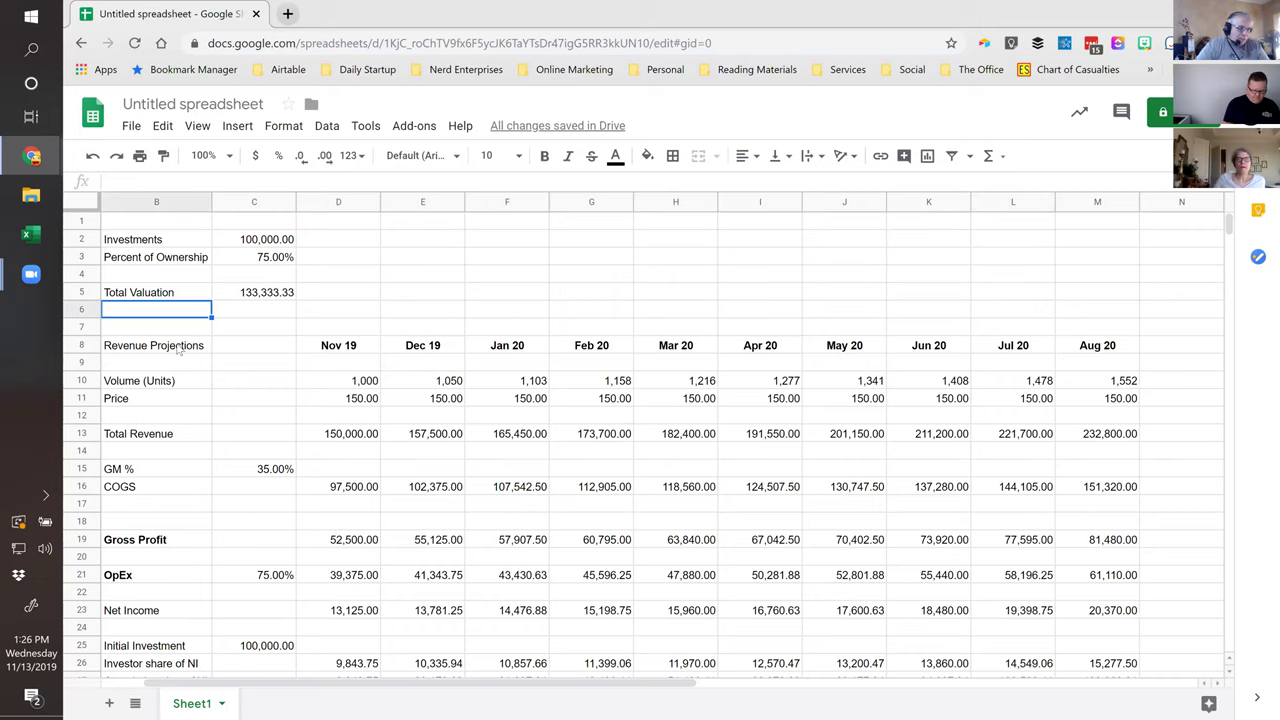
{"action": "left_click", "coordinate": [176, 349]}
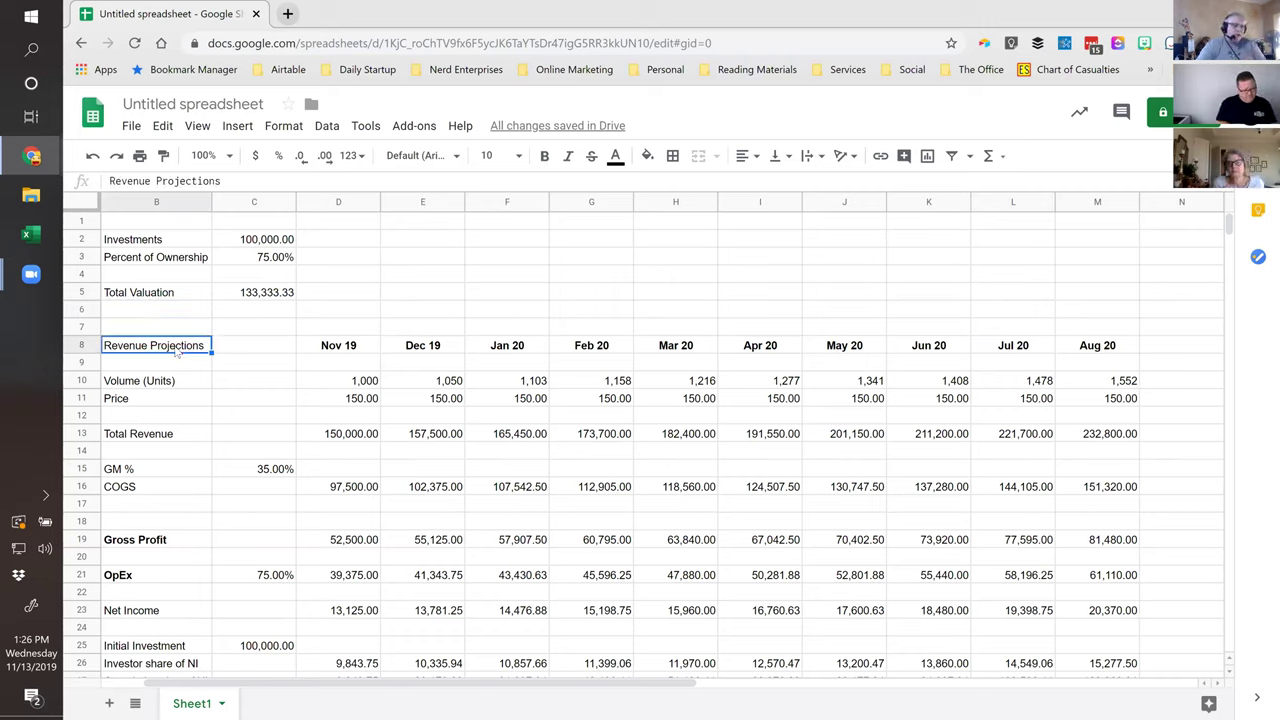
{"action": "left_click", "coordinate": [330, 391]}
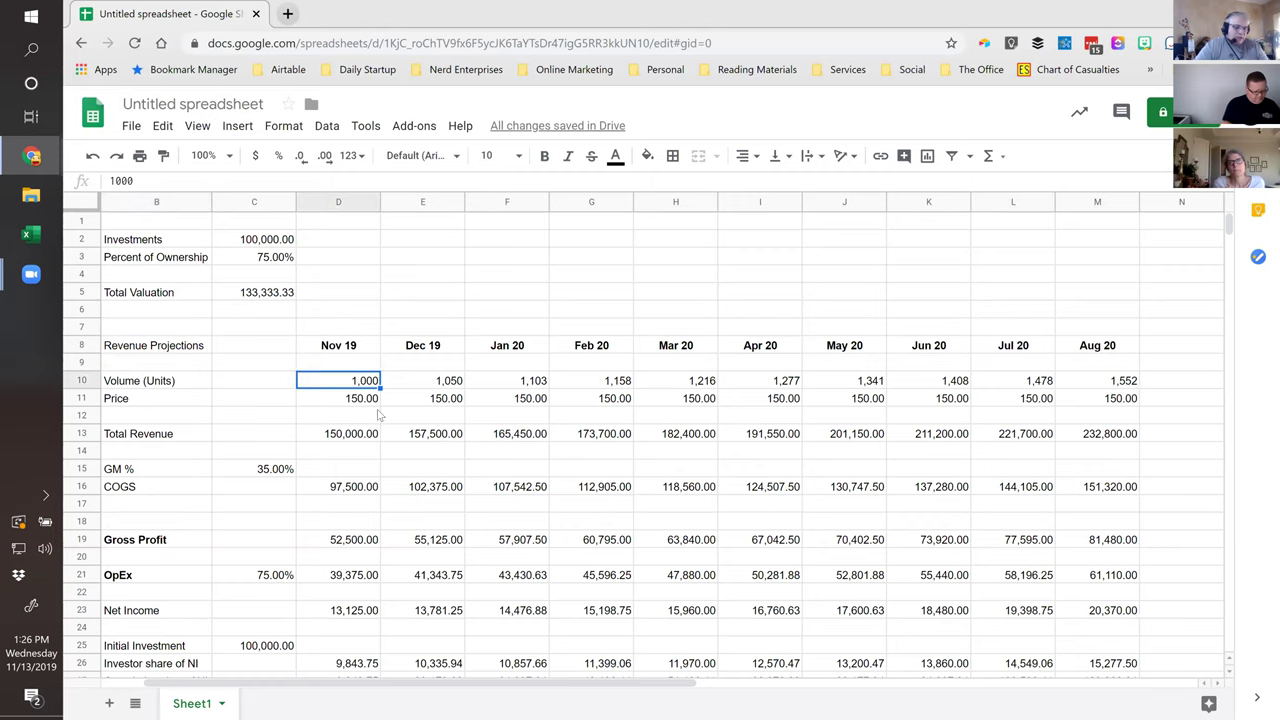
{"action": "scroll", "coordinate": [378, 413], "scroll_direction": "down", "scroll_amount": 2}
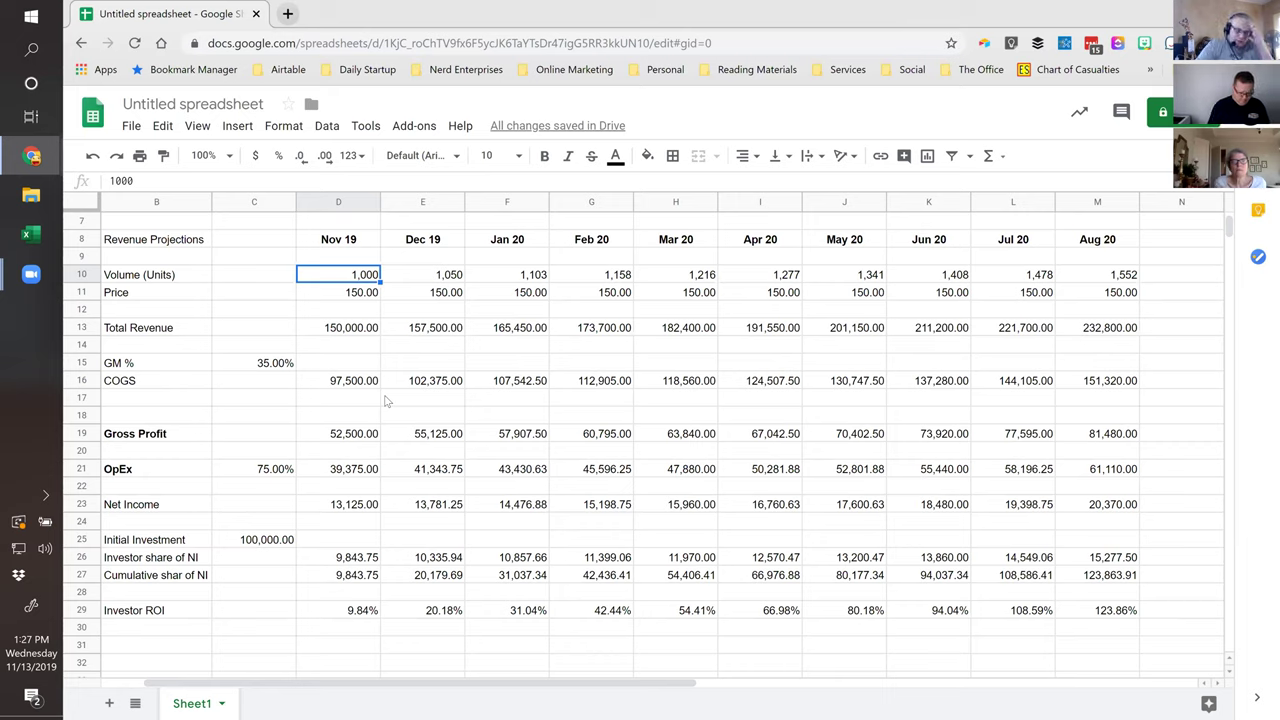
{"action": "left_click", "coordinate": [270, 370]}
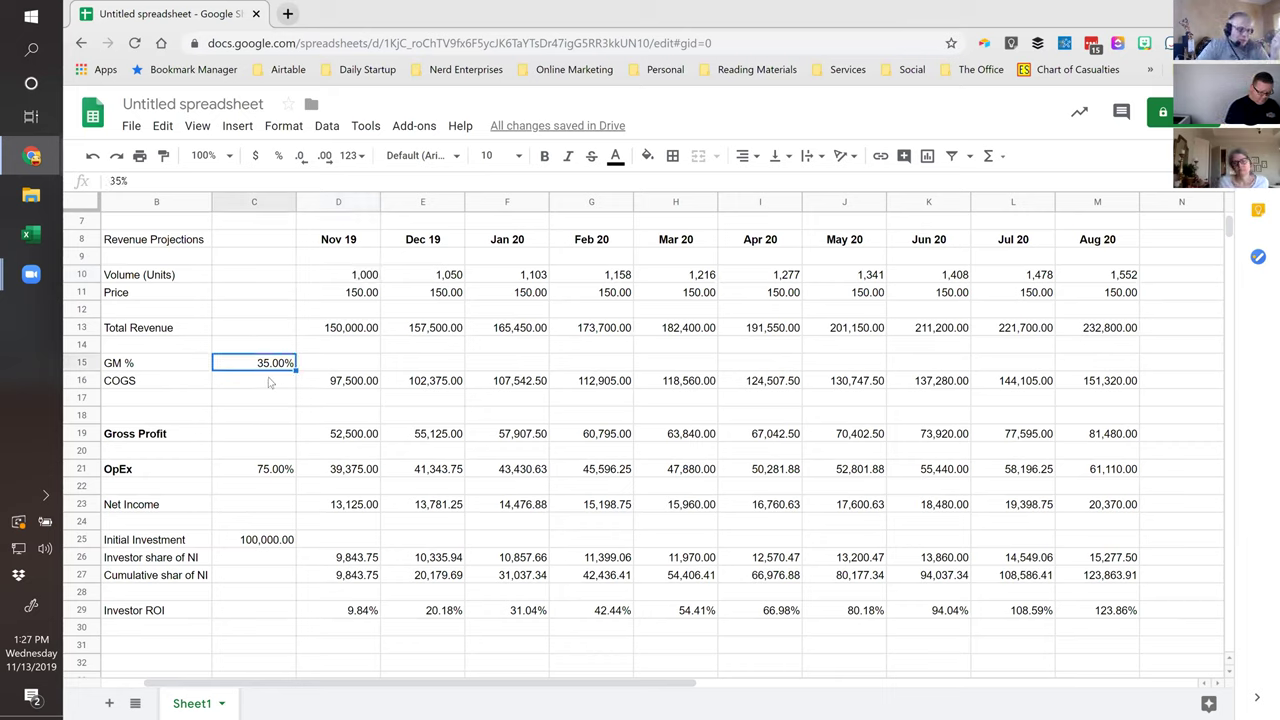
{"action": "left_click", "coordinate": [256, 474]}
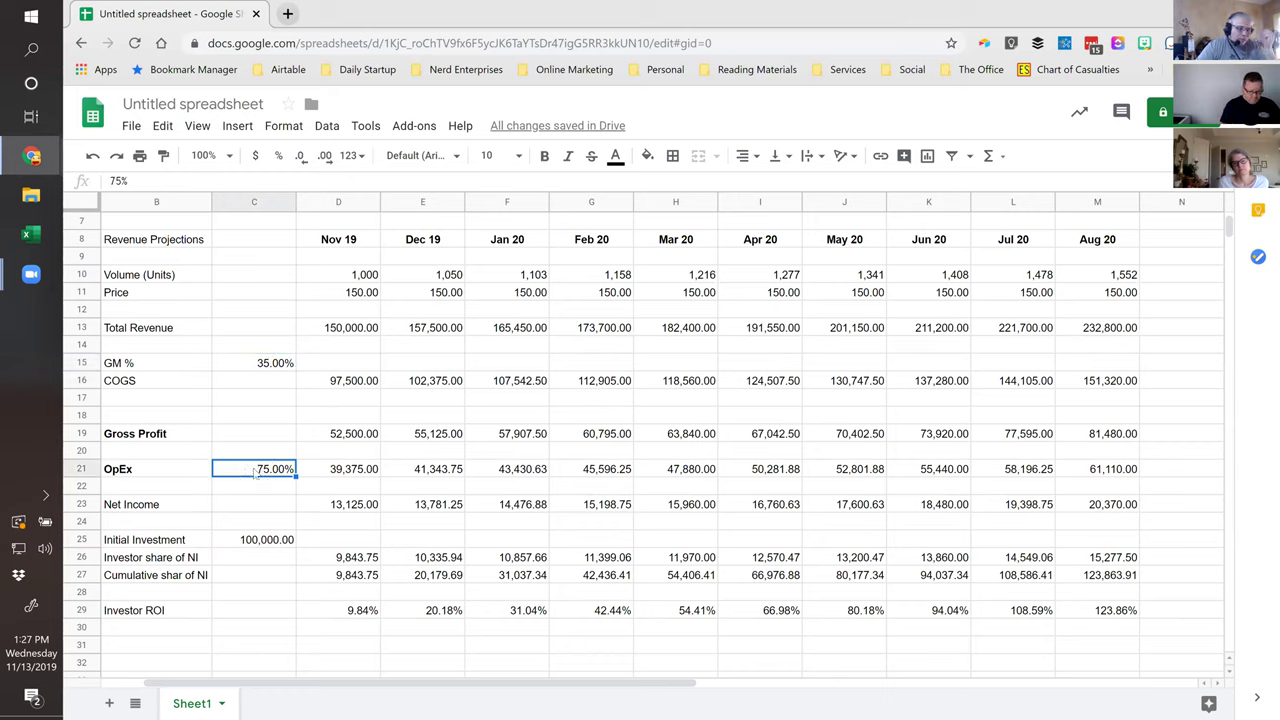
{"action": "left_click", "coordinate": [139, 480]}
{"action": "left_click", "coordinate": [165, 181]}
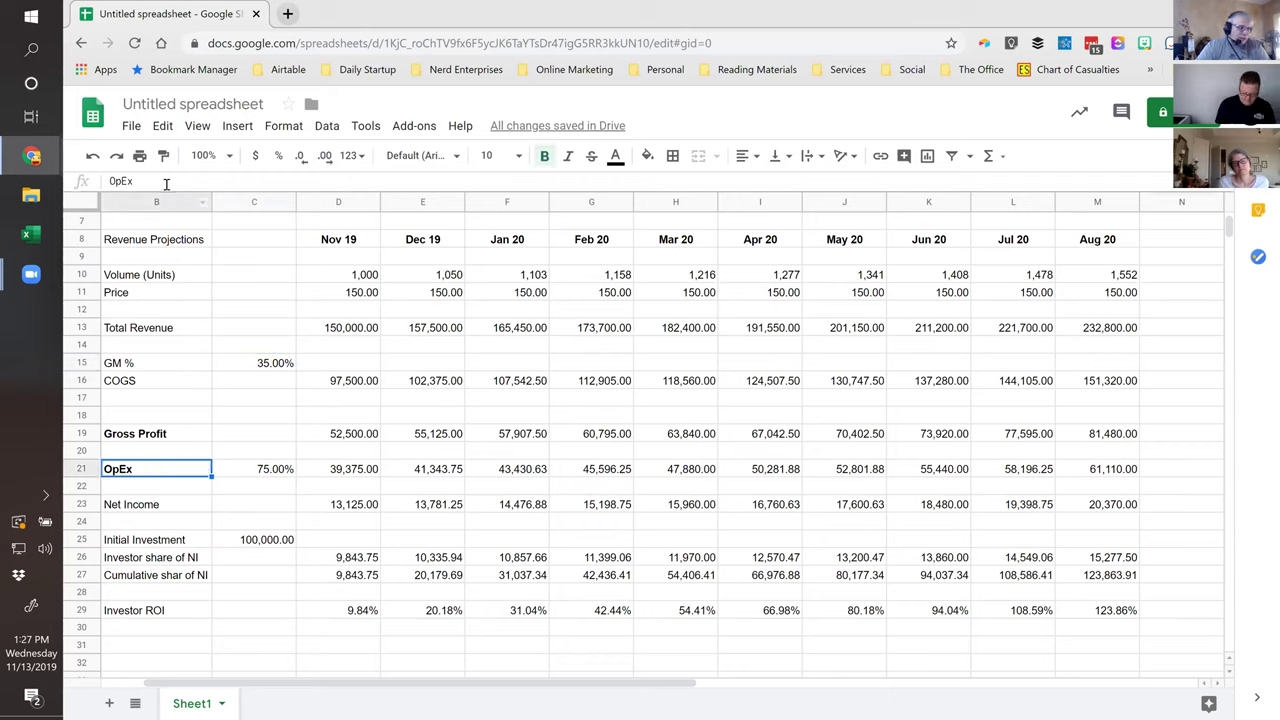
Append '(% of GP)' to the OpEx label and compare the OpEx percentage with gross margin.
{"action": "type", "text": "(% of GP)"}
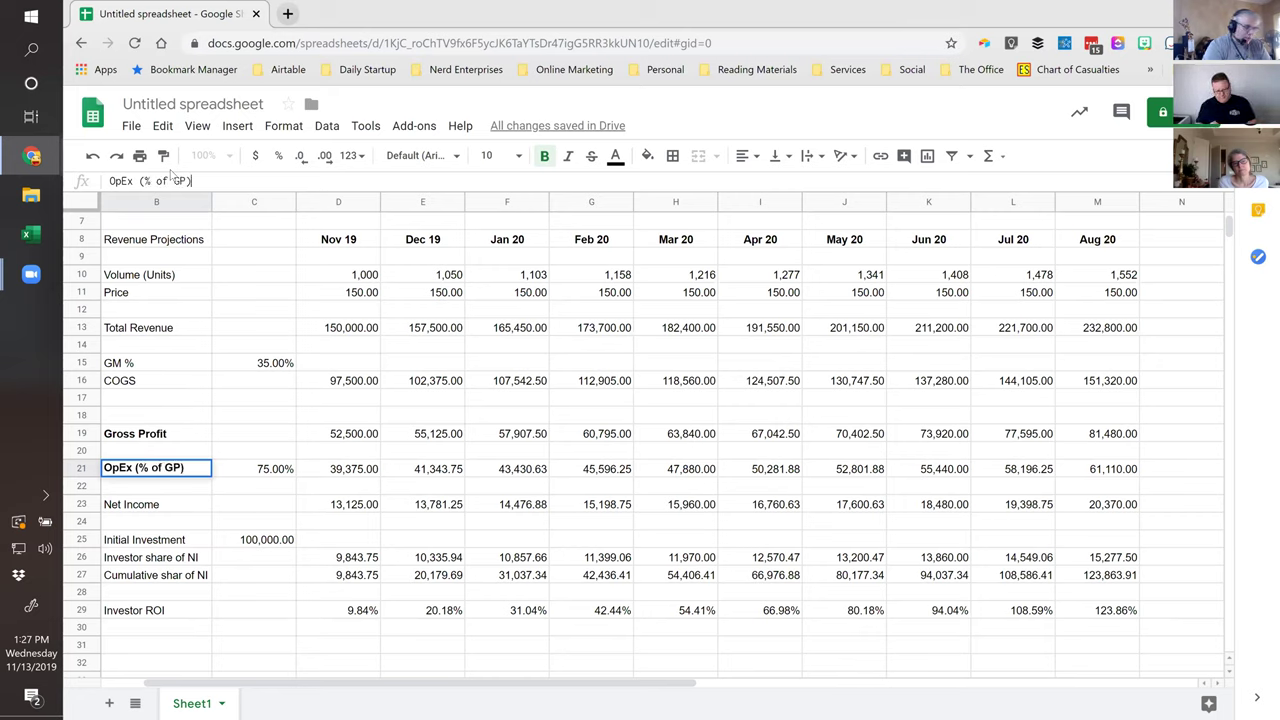
{"action": "key", "text": "Return"}
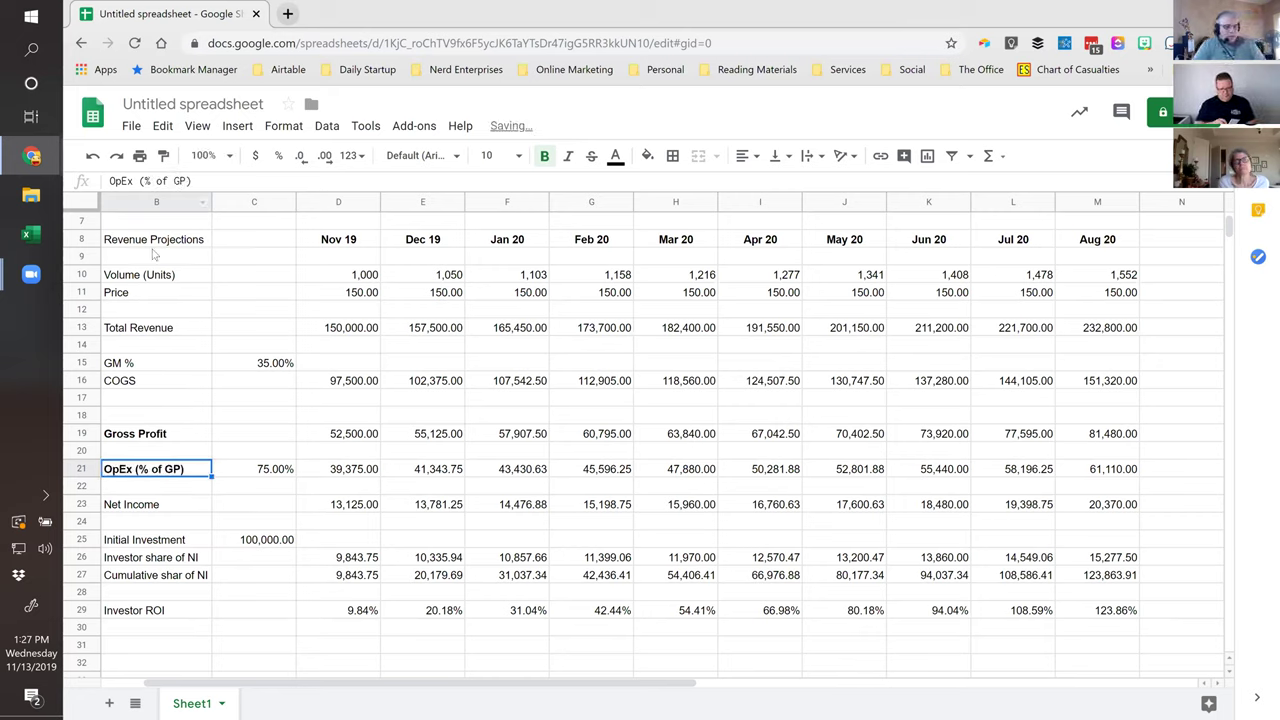
{"action": "left_click", "coordinate": [262, 478]}
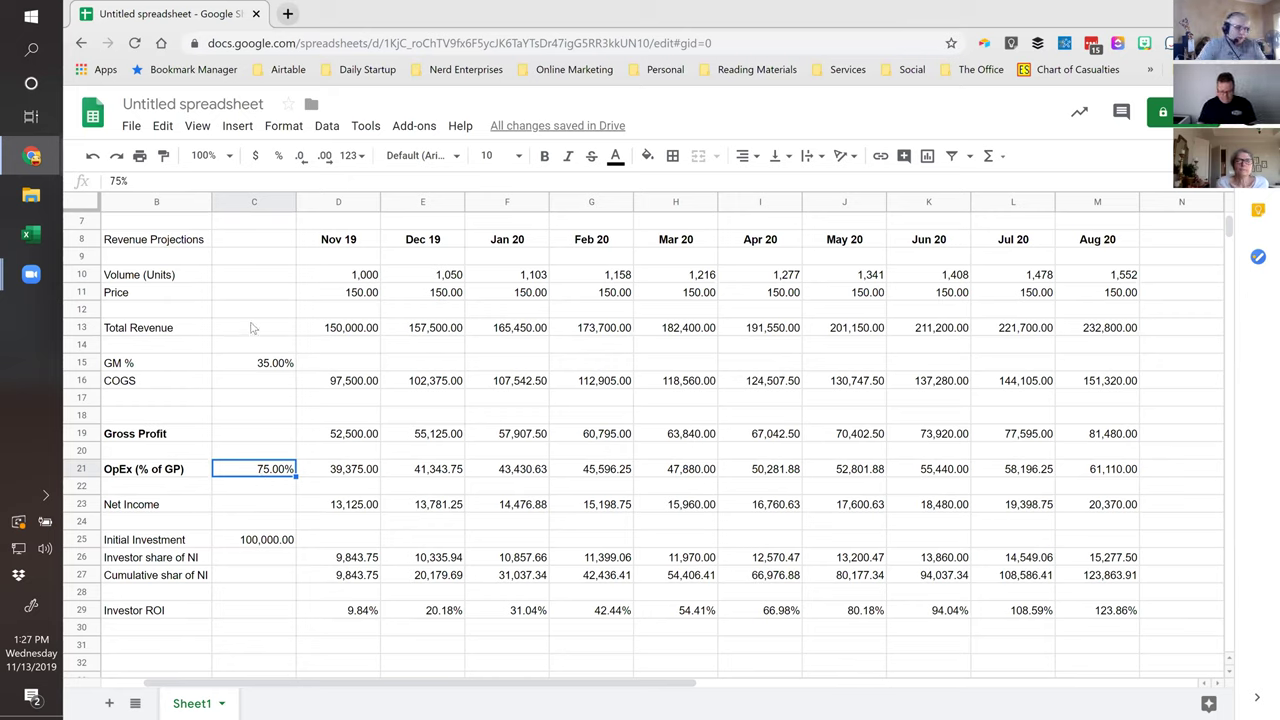
{"action": "left_click", "coordinate": [239, 367]}
{"action": "left_click", "coordinate": [267, 476]}
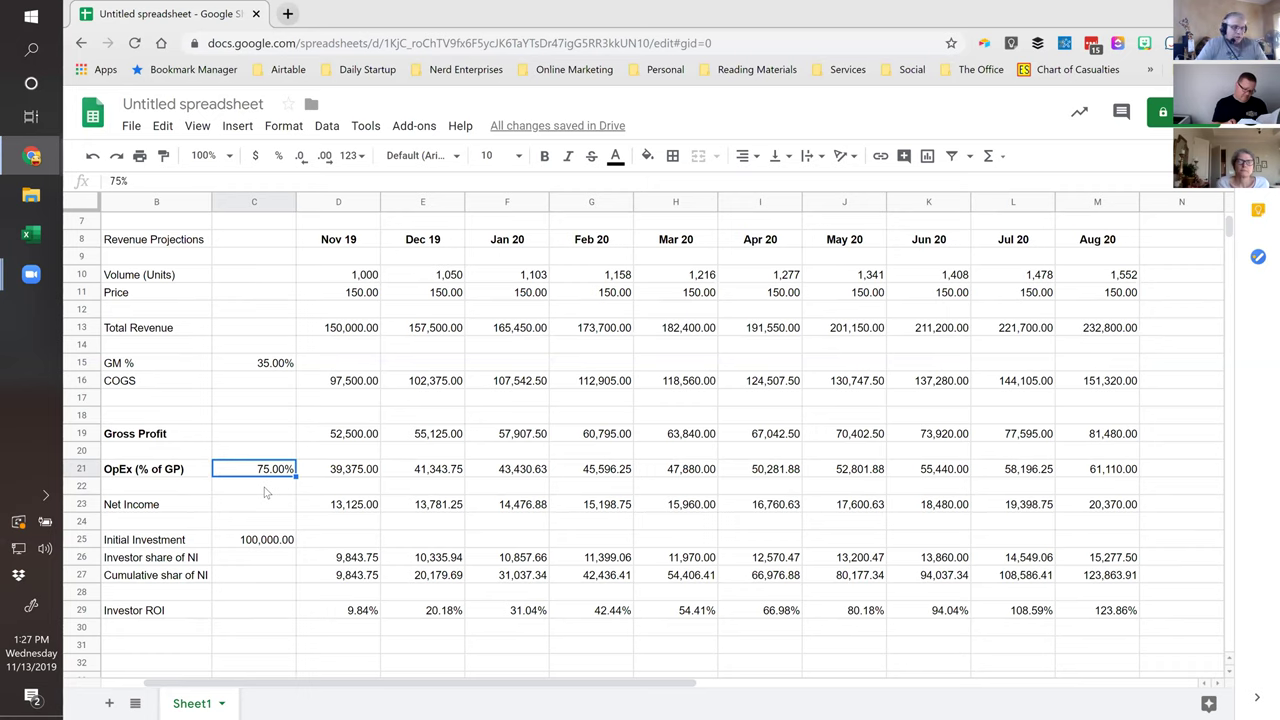
Review the monthly volume growth formula and the gross margin and OpEx percentage inputs.
{"action": "scroll", "coordinate": [265, 492], "scroll_direction": "up", "scroll_amount": 3}
{"action": "scroll", "coordinate": [265, 492], "scroll_direction": "down", "scroll_amount": 3}
{"action": "left_click", "coordinate": [375, 273]}
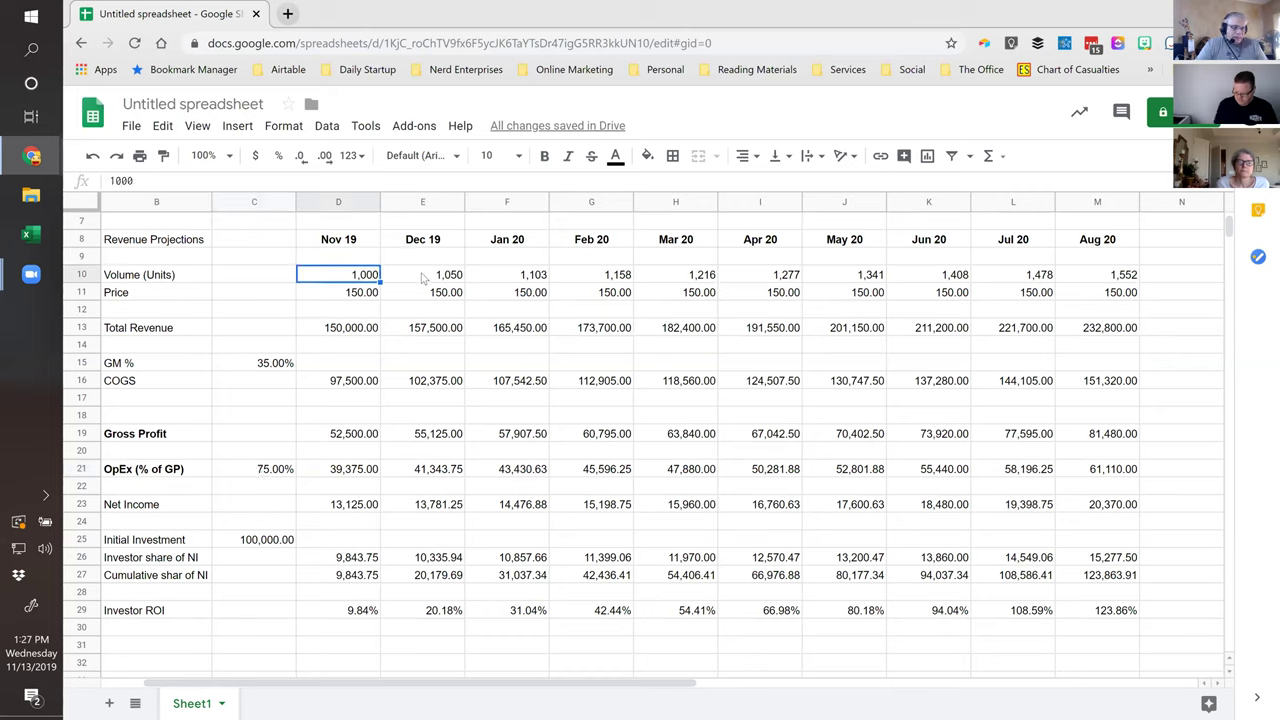
{"action": "left_click", "coordinate": [422, 276]}
{"action": "left_click", "coordinate": [870, 274]}
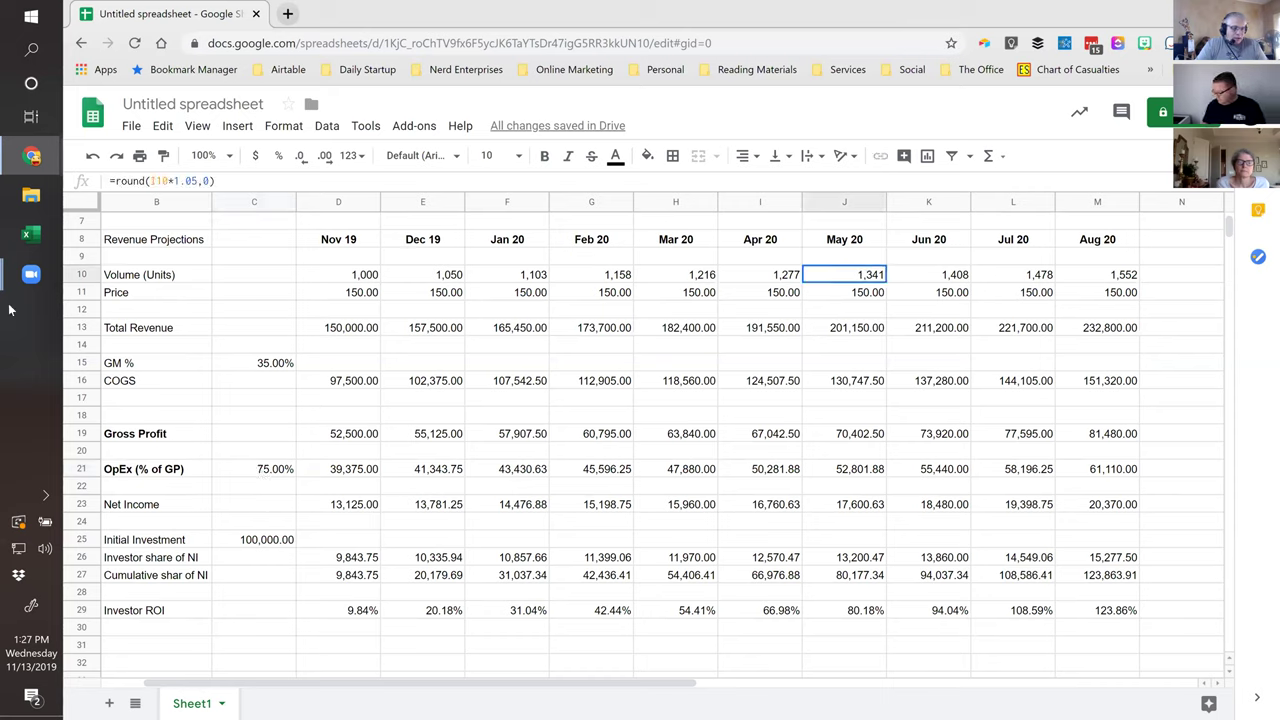
{"action": "left_click", "coordinate": [256, 364]}
{"action": "left_click", "coordinate": [256, 470]}
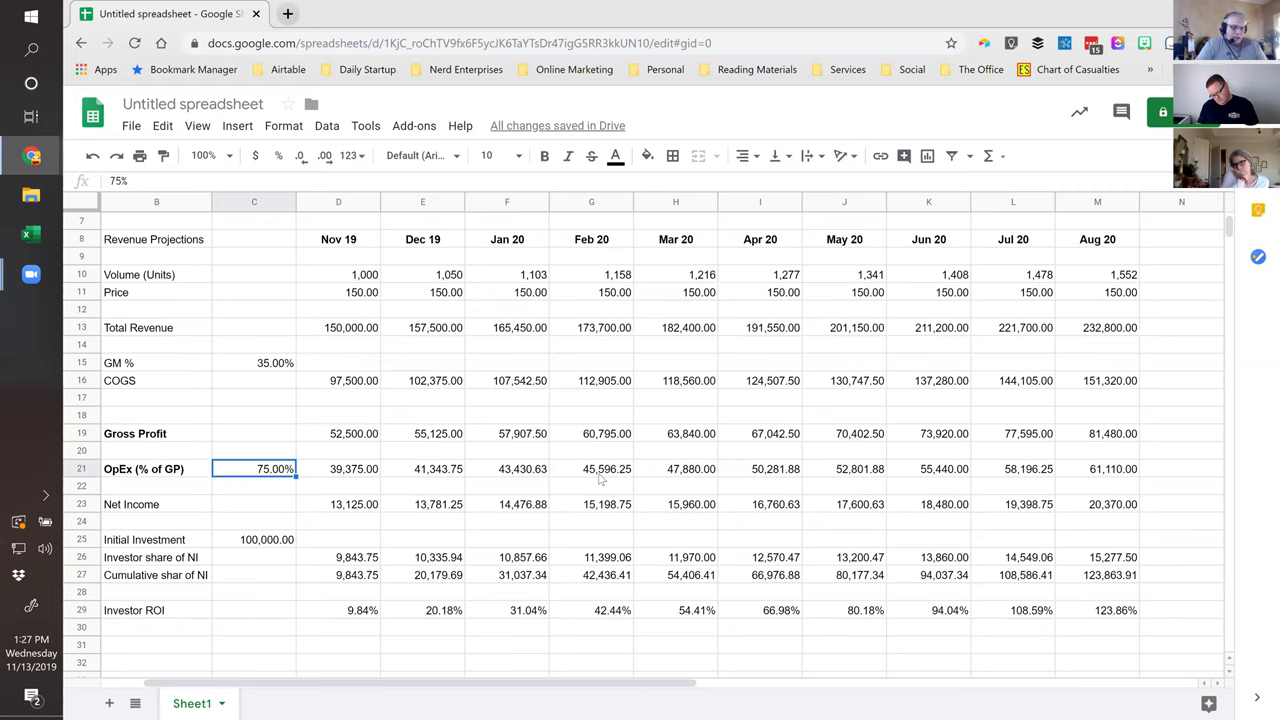
{"action": "scroll", "coordinate": [880, 380], "scroll_direction": "up", "scroll_amount": 2}
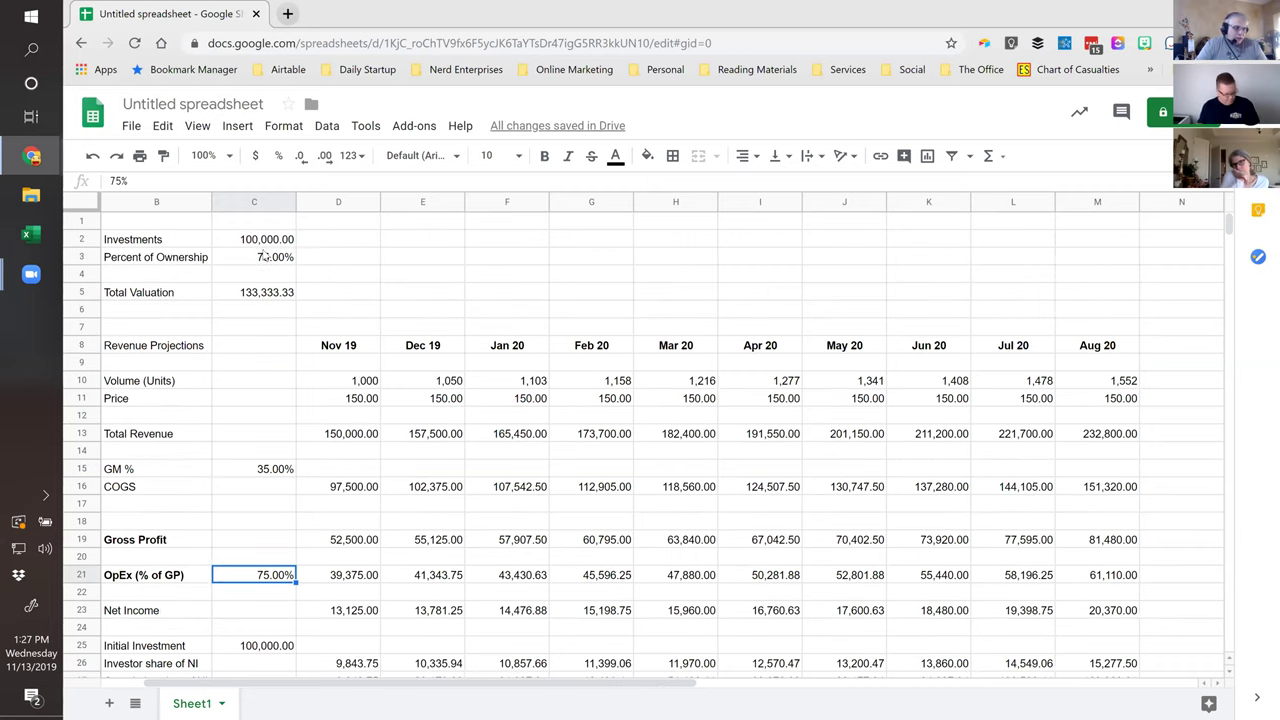
Enter 40 as the Percent of Ownership in C3 and check the Nov 19 column.
{"action": "left_click", "coordinate": [262, 256]}
{"action": "left_click", "coordinate": [267, 296]}
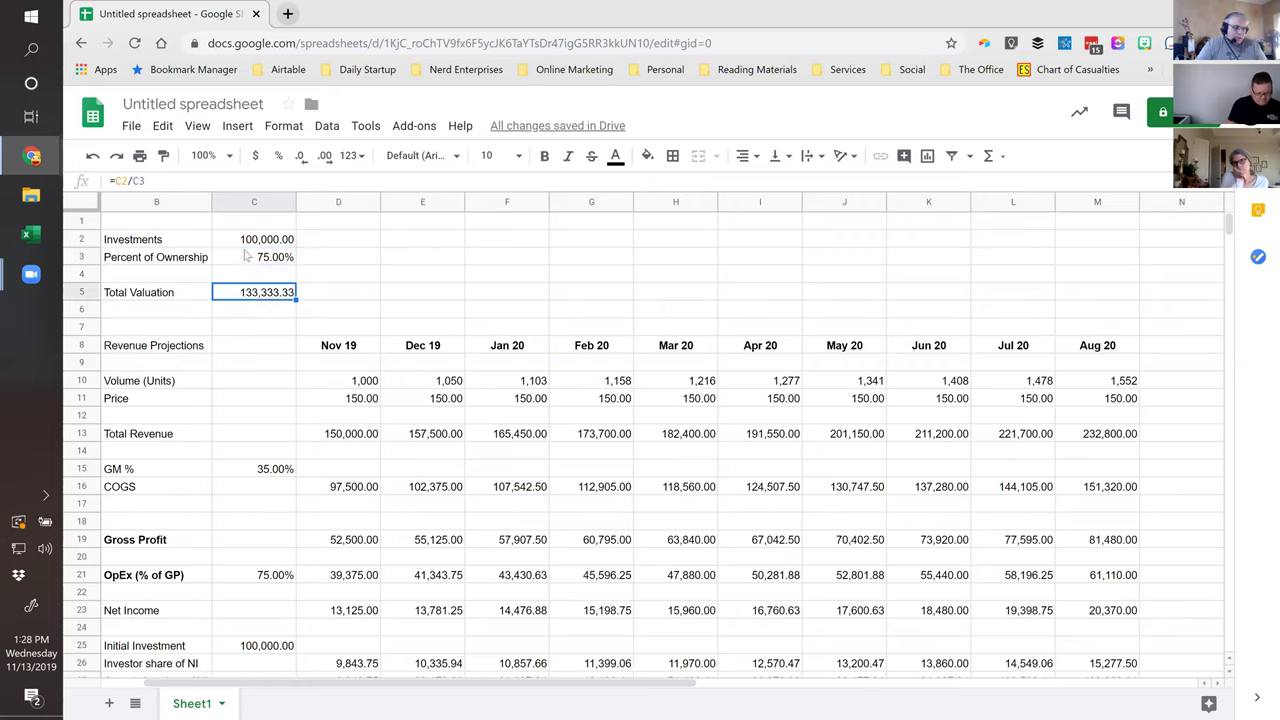
{"action": "left_click", "coordinate": [249, 256]}
{"action": "type", "text": "40"}
{"action": "key", "text": "Return"}
{"action": "key", "text": "Up"}
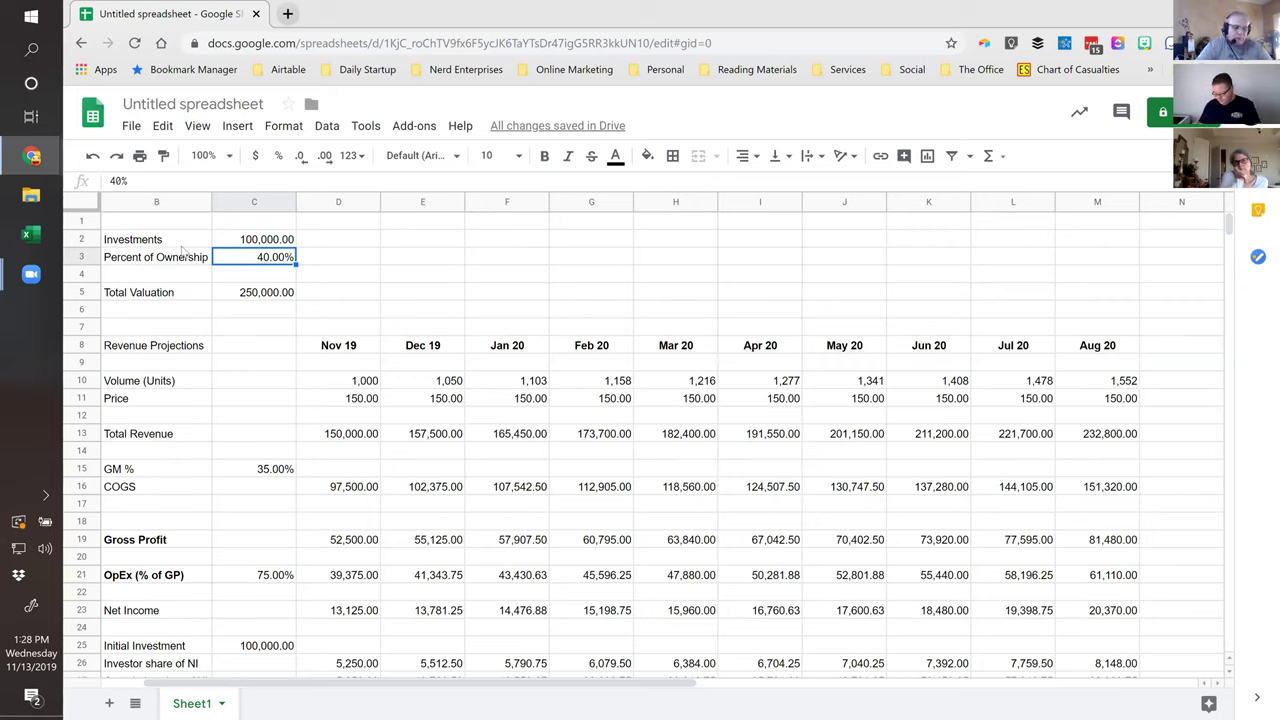
{"action": "left_click", "coordinate": [349, 349]}
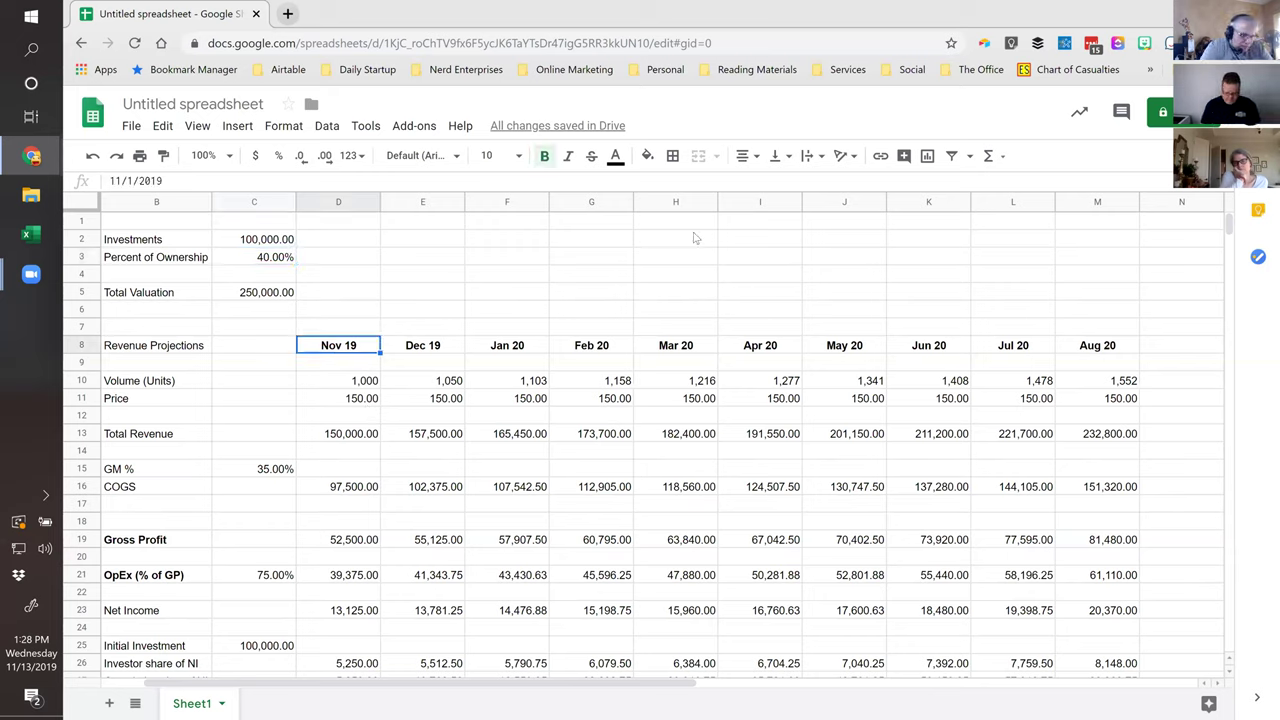
Enter month numbers 1 and 2 in the row above the month headers.
{"action": "key", "text": "Right"}
{"action": "key", "text": "Left"}
{"action": "key", "text": "Up"}
{"action": "type", "text": "1"}
{"action": "key", "text": "Tab"}
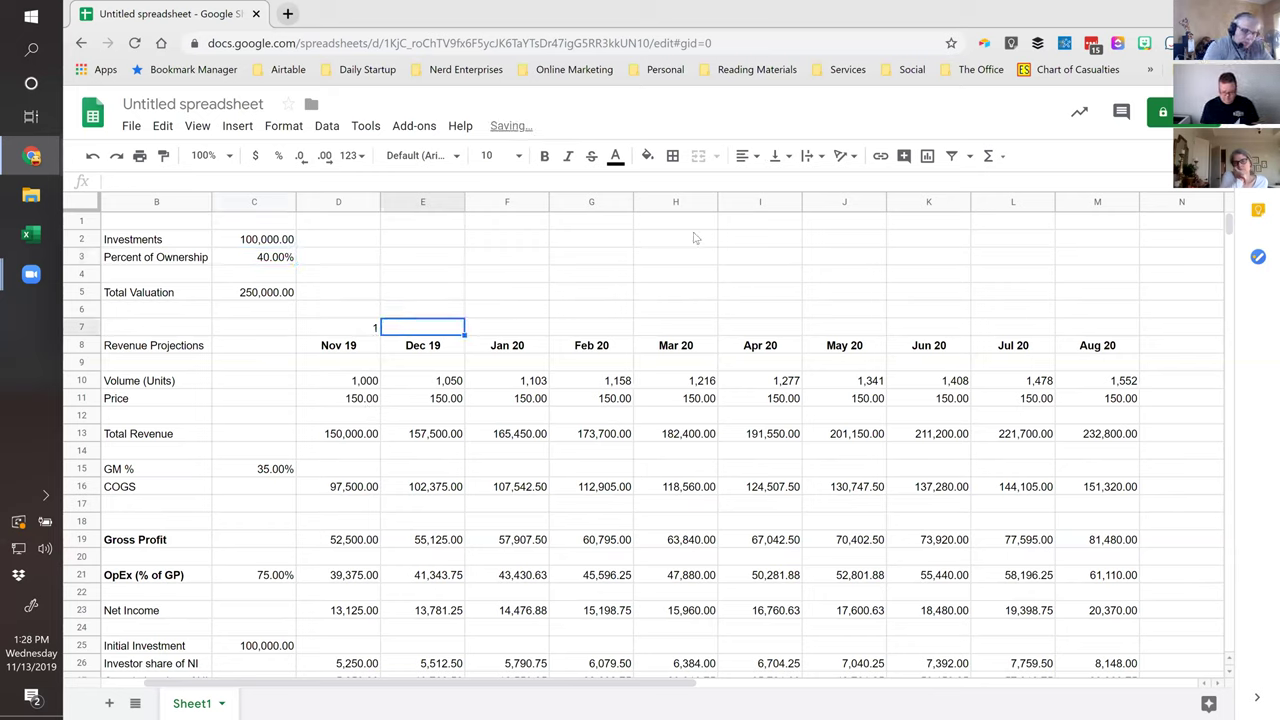
{"action": "type", "text": "2"}
{"action": "key", "text": "Return"}
Fill the month-number row right to continue the sequence through month 10.
{"action": "key", "text": "Up"}
{"action": "key", "text": "Right"}
{"action": "key", "text": "shift+Right"}
{"action": "key", "text": "shift+Right"}
{"action": "key", "text": "shift+Right"}
{"action": "key", "text": "shift+Right"}
{"action": "key", "text": "shift+Right"}
{"action": "key", "text": "shift+Right"}
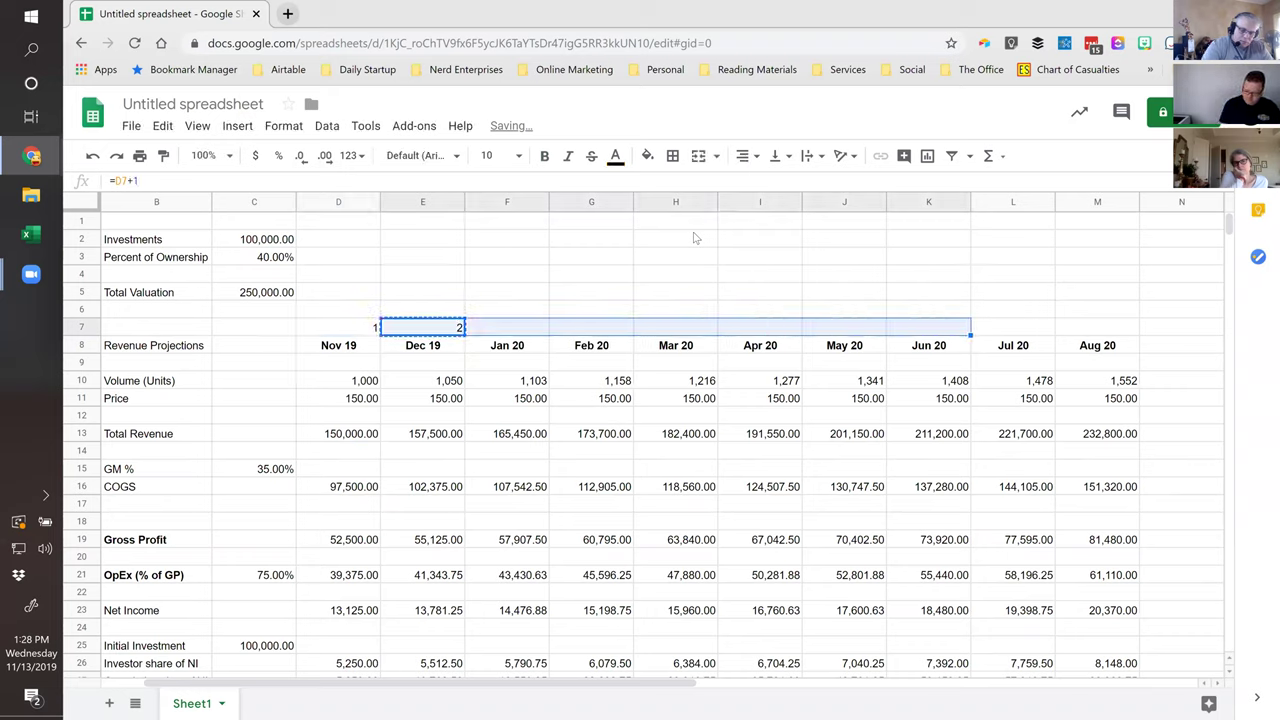
{"action": "key", "text": "shift+Right"}
{"action": "key", "text": "shift+Right"}
{"action": "key", "text": "ctrl+r"}
Copy the Aug 20 column into the next two columns to add Sep 20 and Oct 20.
{"action": "key", "text": "Right"}
{"action": "key", "text": "Right"}
{"action": "key", "text": "Right"}
{"action": "key", "text": "Right"}
{"action": "key", "text": "Right"}
{"action": "key", "text": "Right"}
{"action": "key", "text": "Right"}
{"action": "key", "text": "Right"}
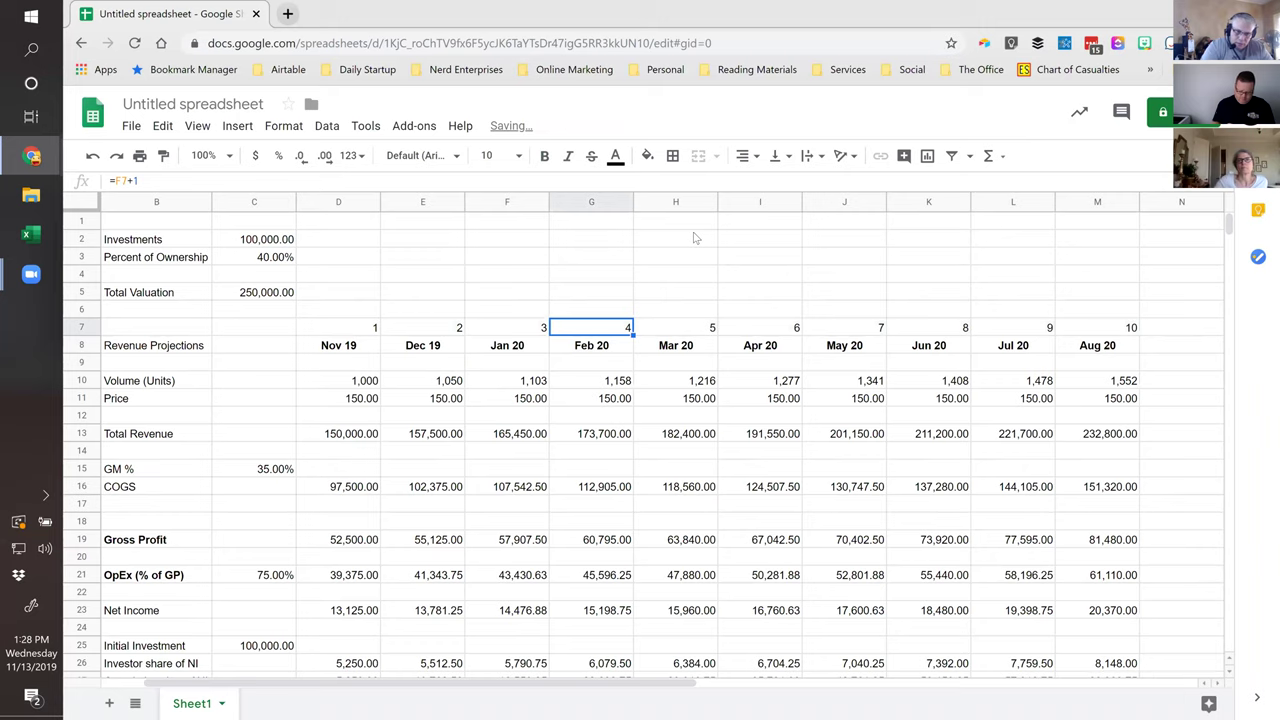
{"action": "key", "text": "shift+Down"}
{"action": "key", "text": "shift+Down"}
{"action": "key", "text": "shift+Down"}
{"action": "key", "text": "shift+Down"}
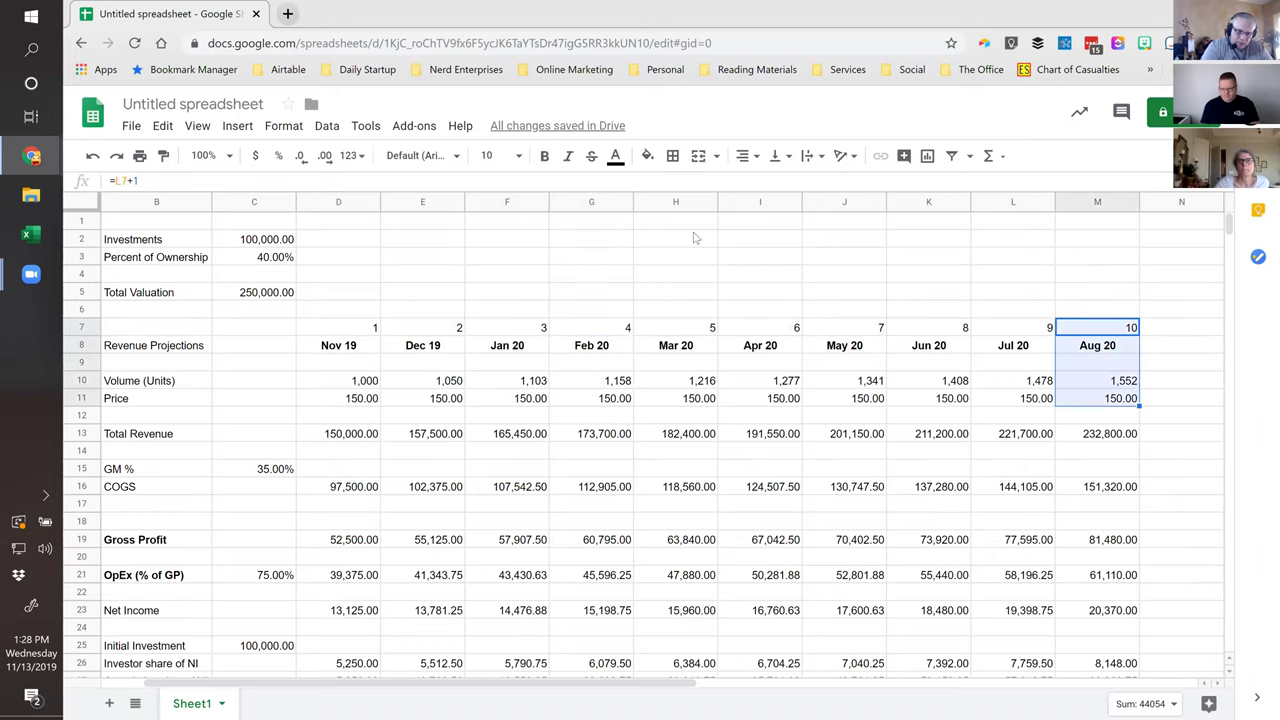
{"action": "left_click", "coordinate": [1090, 331]}
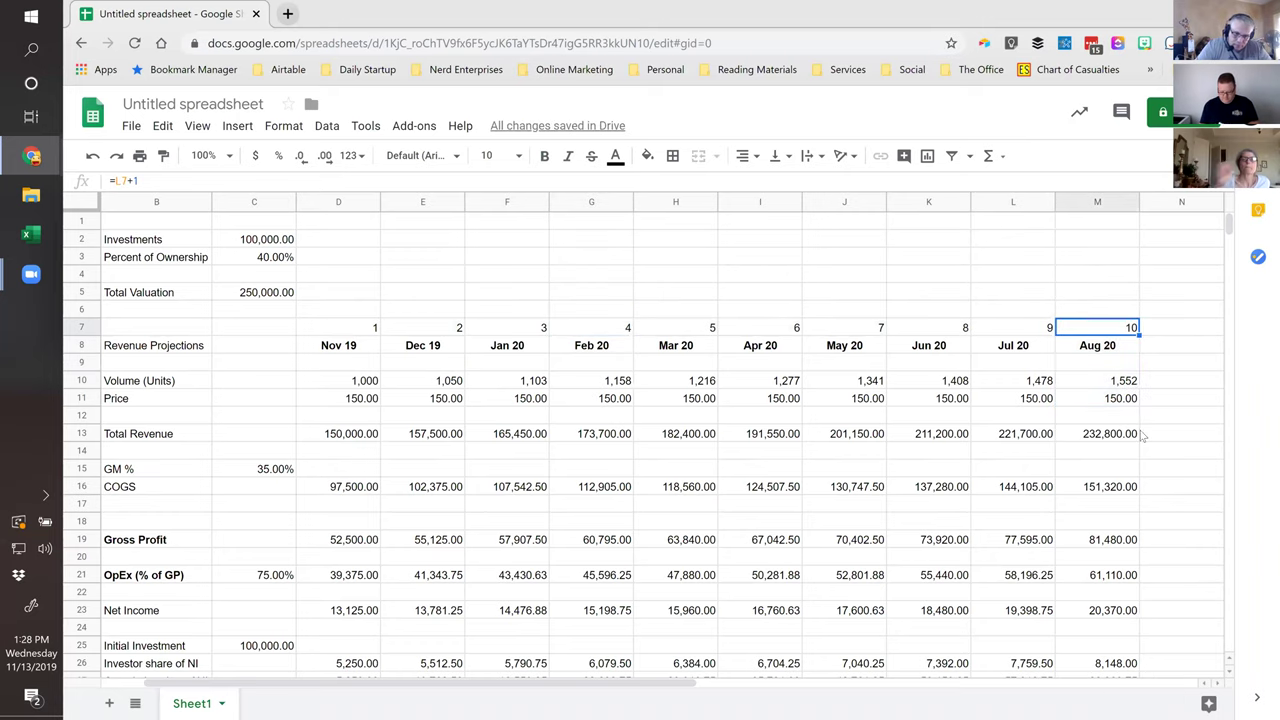
{"action": "scroll", "coordinate": [1143, 435], "scroll_direction": "down", "scroll_amount": 5}
{"action": "left_click", "coordinate": [1110, 278], "text": "shift"}
{"action": "key", "text": "ctrl+c"}
{"action": "key", "text": "Right"}
{"action": "key", "text": "shift+Right"}
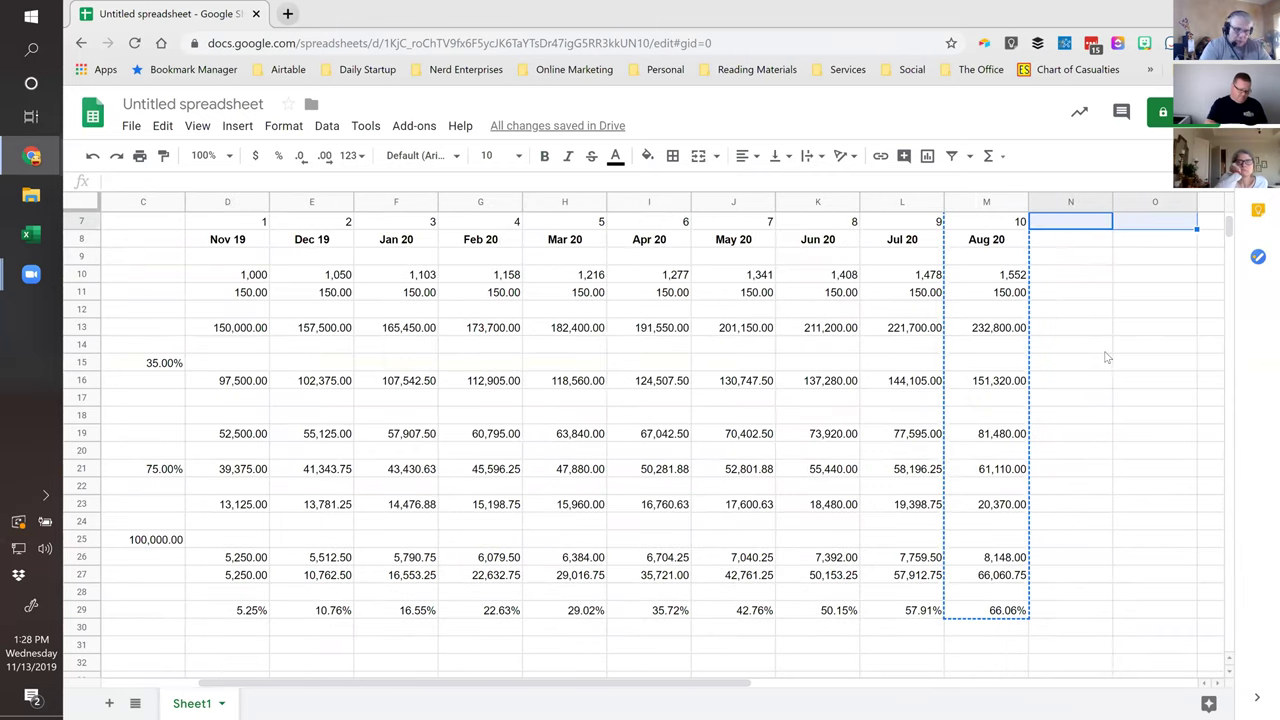
{"action": "key", "text": "ctrl+v"}
{"action": "scroll", "coordinate": [1107, 357], "scroll_direction": "up", "scroll_amount": 1}
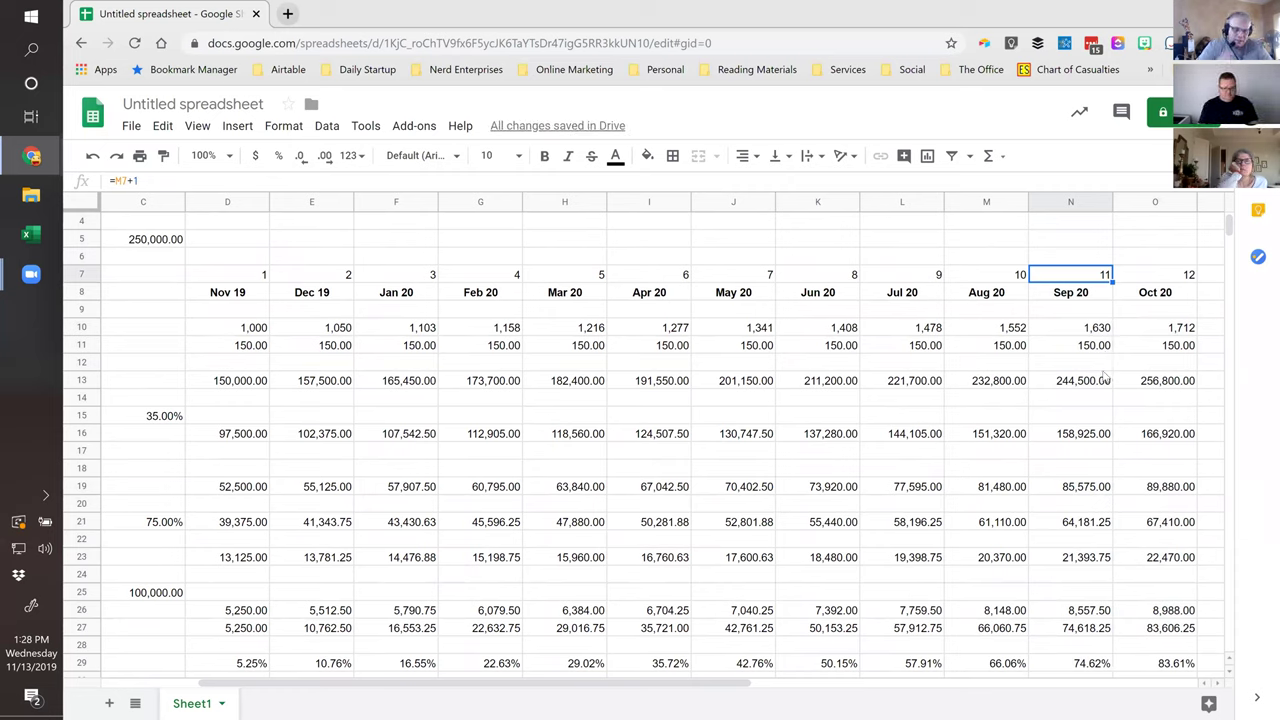
Center the month numbers across row 7.
{"action": "left_click_drag", "start_coordinate": [245, 277], "coordinate": [1155, 275]}
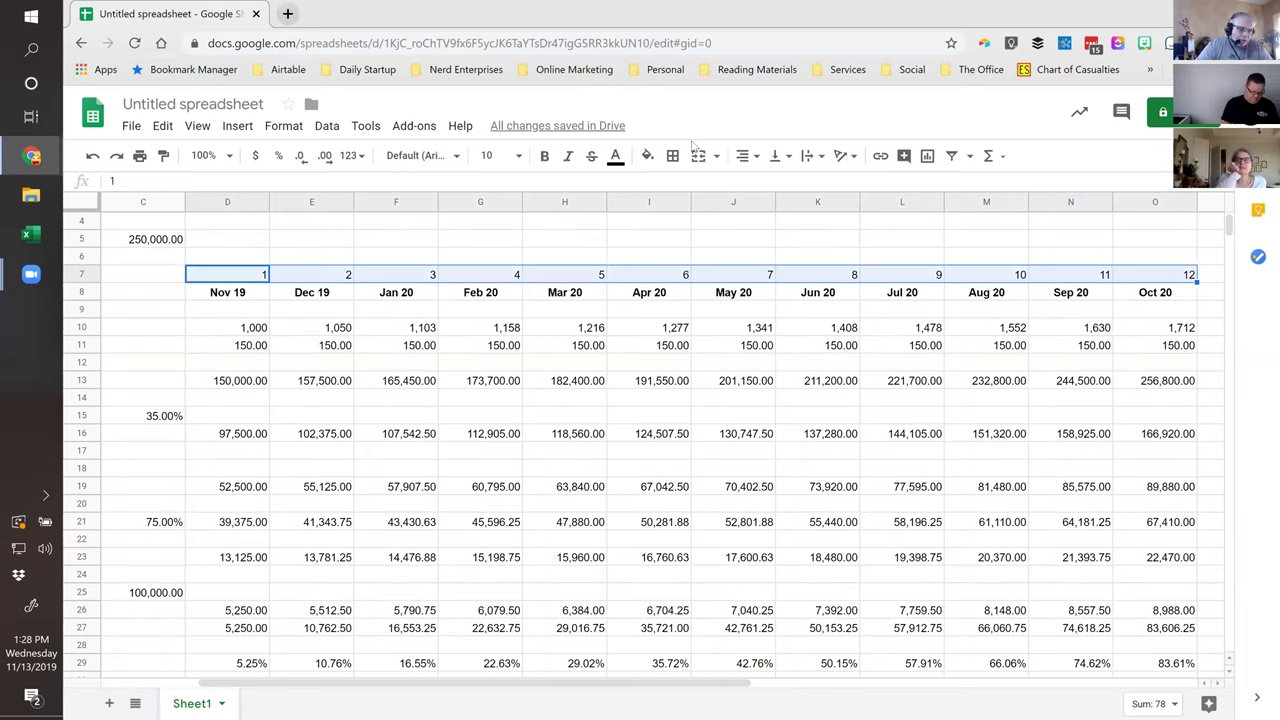
{"action": "left_click", "coordinate": [750, 157]}
{"action": "left_click", "coordinate": [765, 184]}
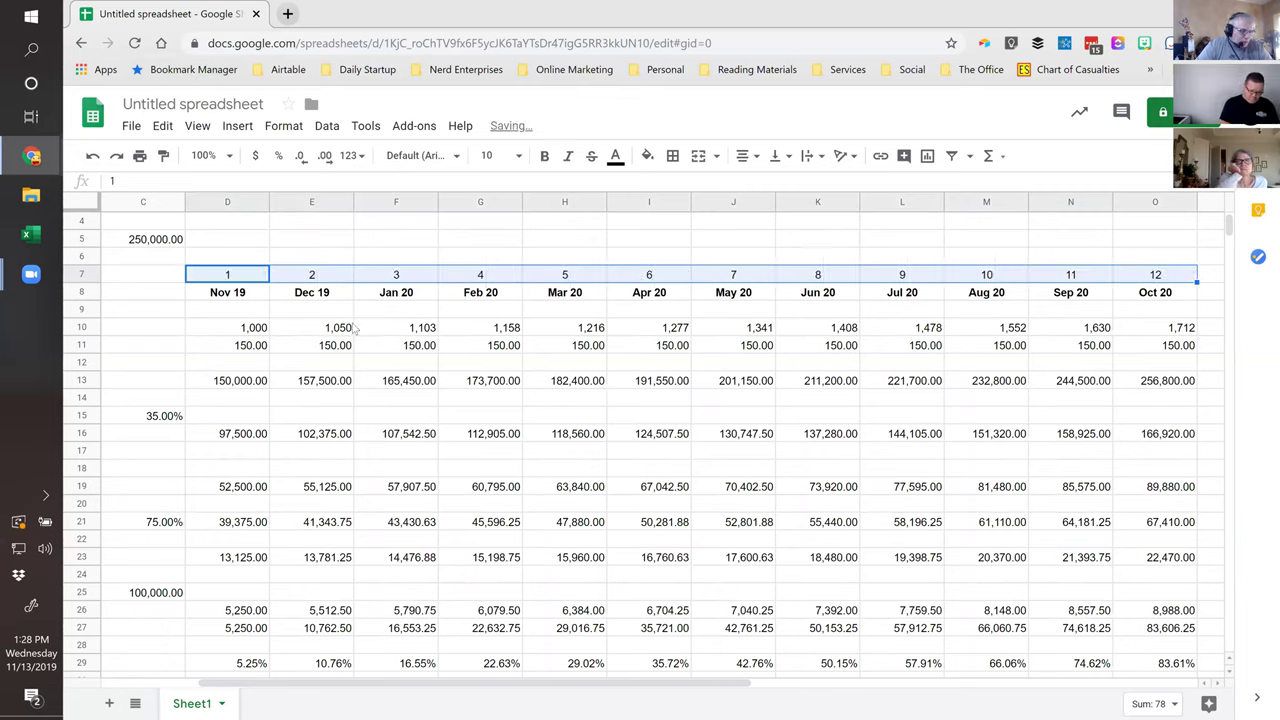
{"action": "left_click", "coordinate": [238, 393]}
{"action": "key", "text": "Home"}
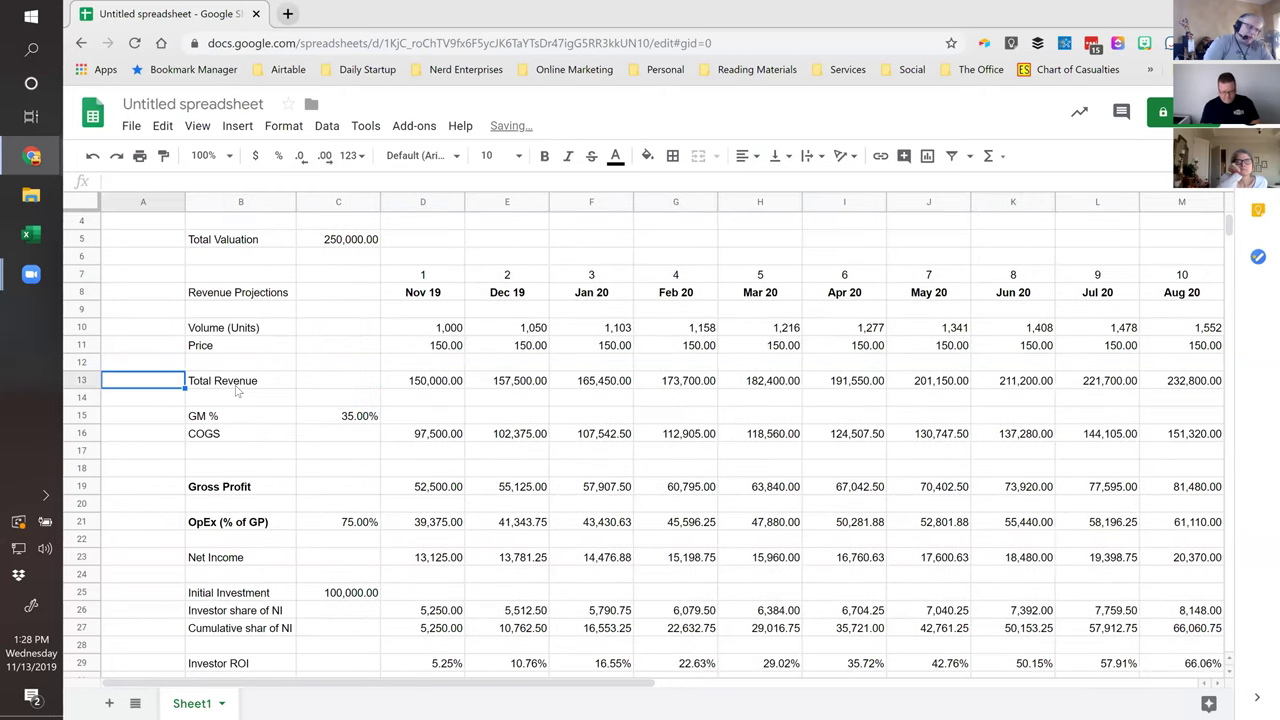
{"action": "left_click", "coordinate": [417, 390]}
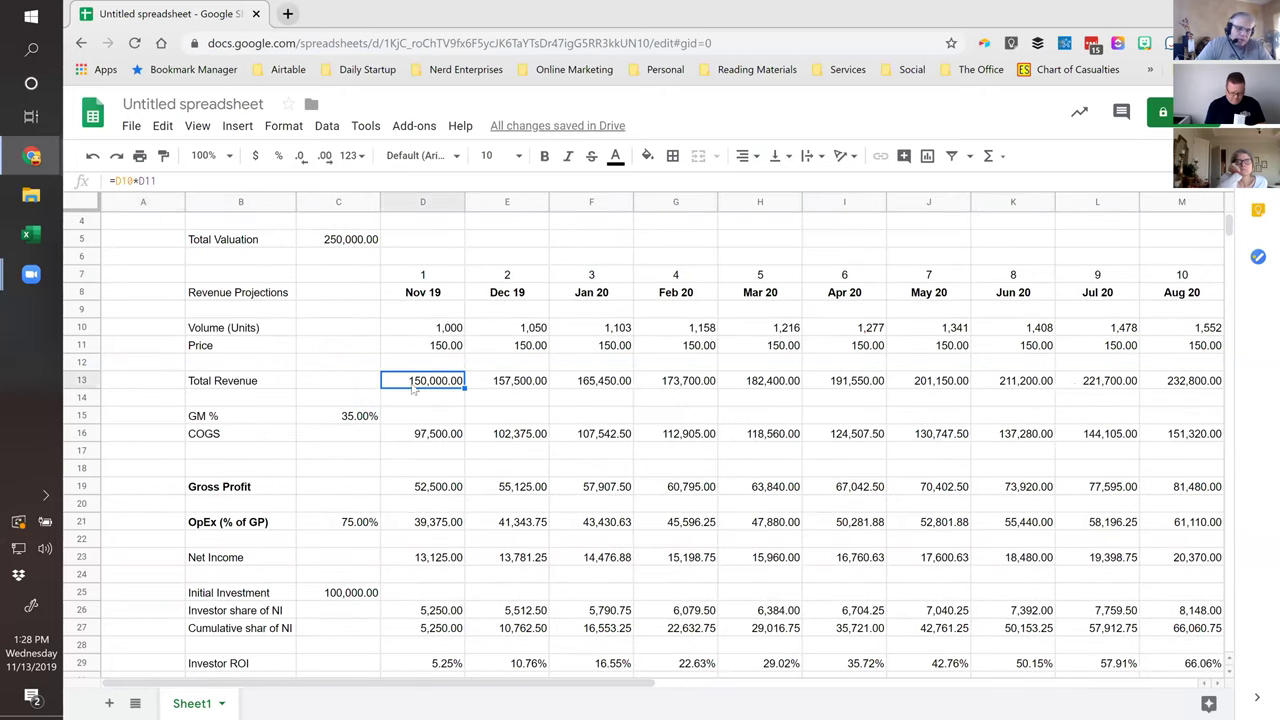
{"action": "left_click", "coordinate": [1170, 389], "text": "shift"}
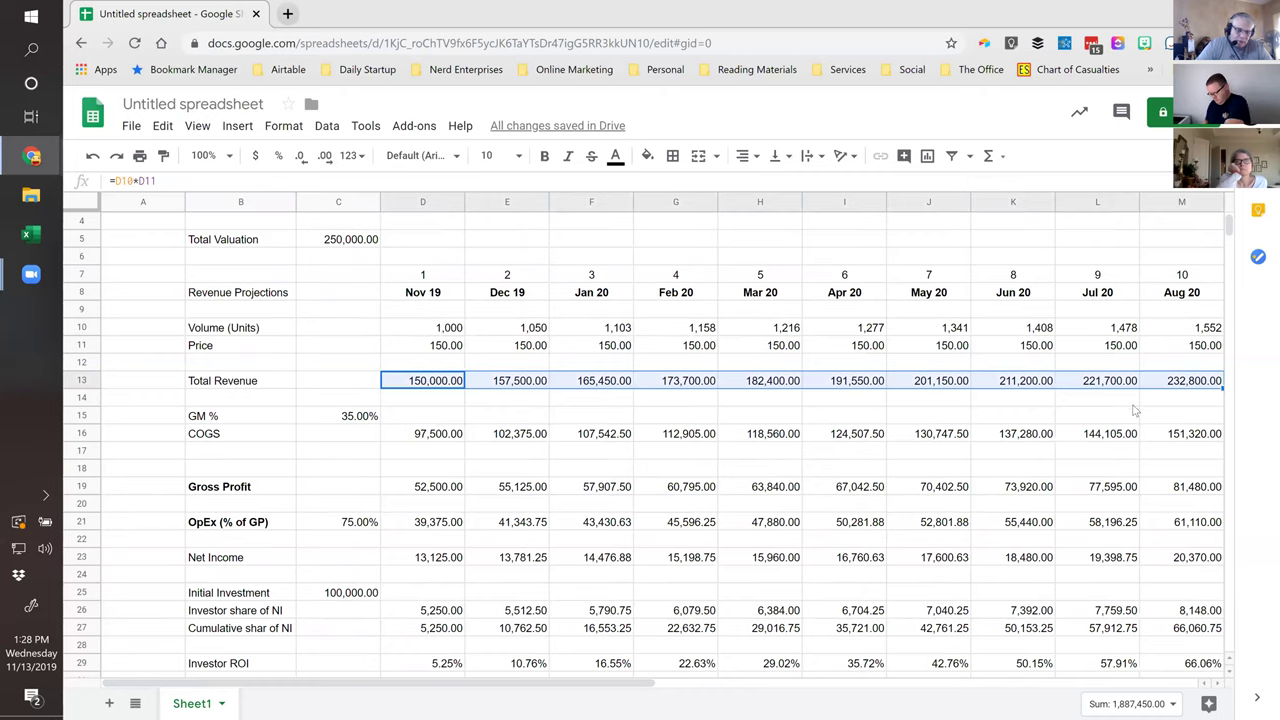
{"action": "left_click_drag", "start_coordinate": [647, 686], "coordinate": [782, 690]}
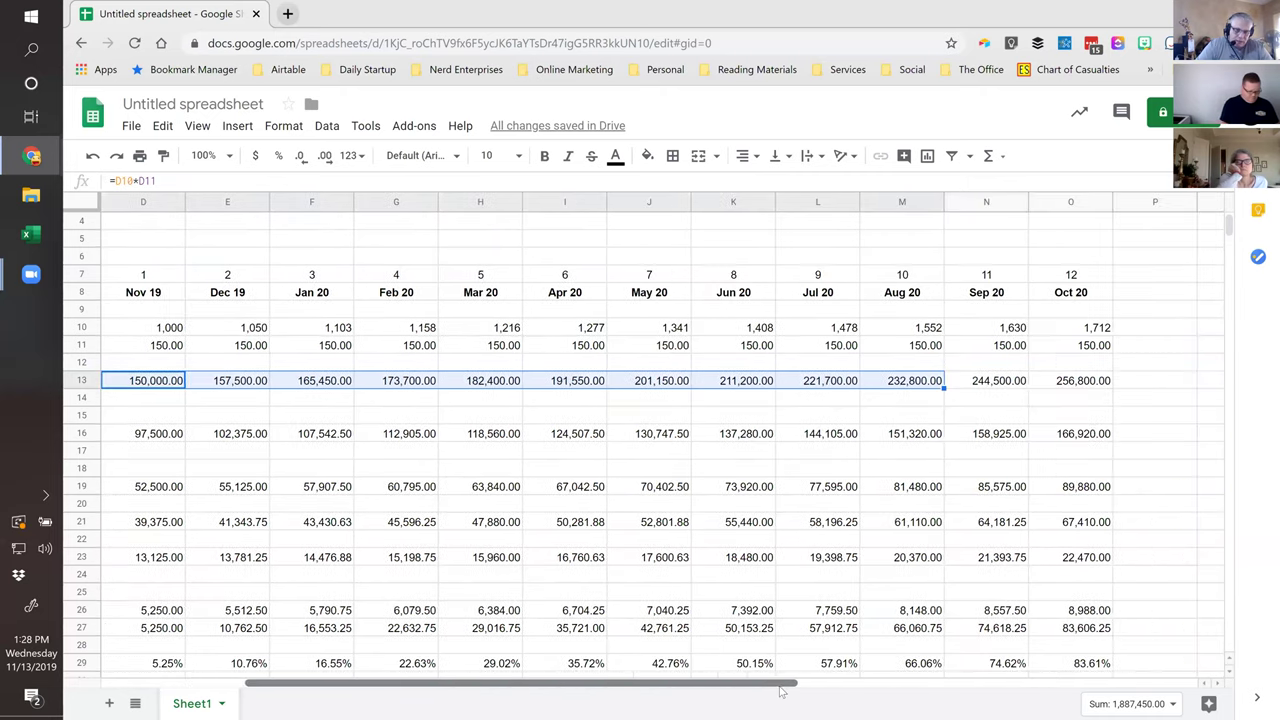
{"action": "left_click", "coordinate": [1056, 384], "text": "shift"}
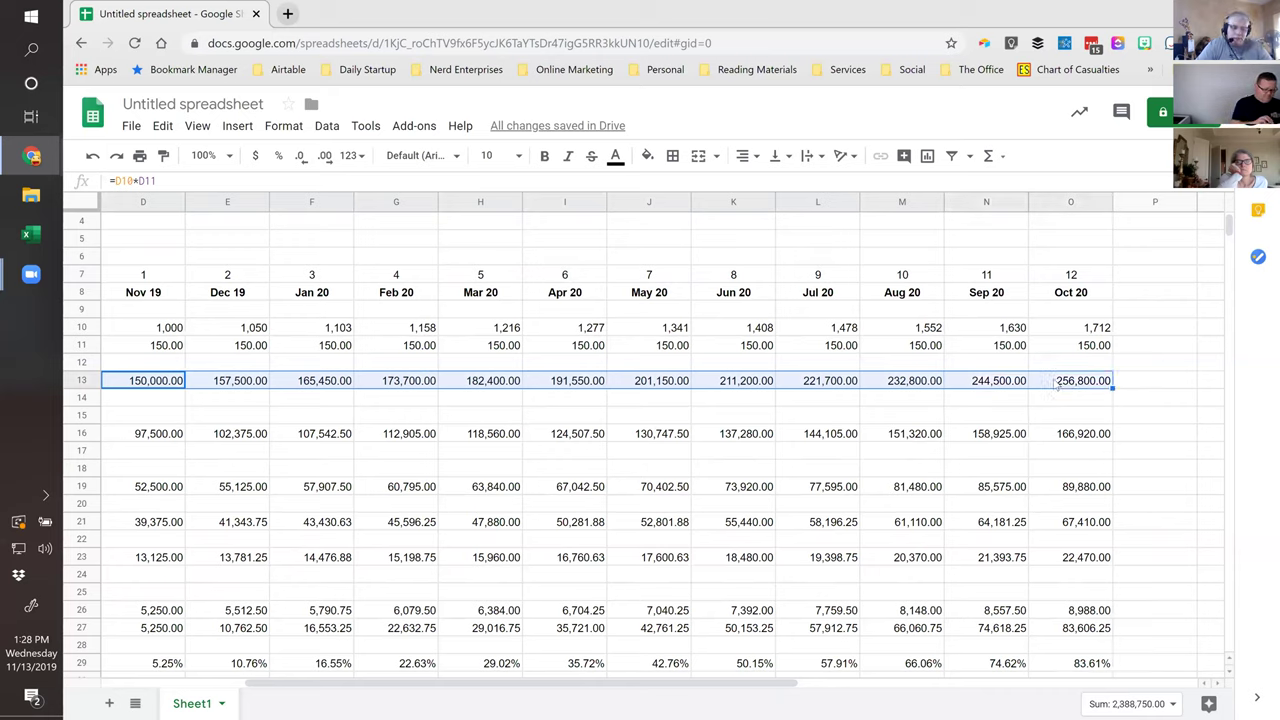
{"action": "scroll", "coordinate": [1045, 393], "scroll_direction": "left", "scroll_amount": 3}
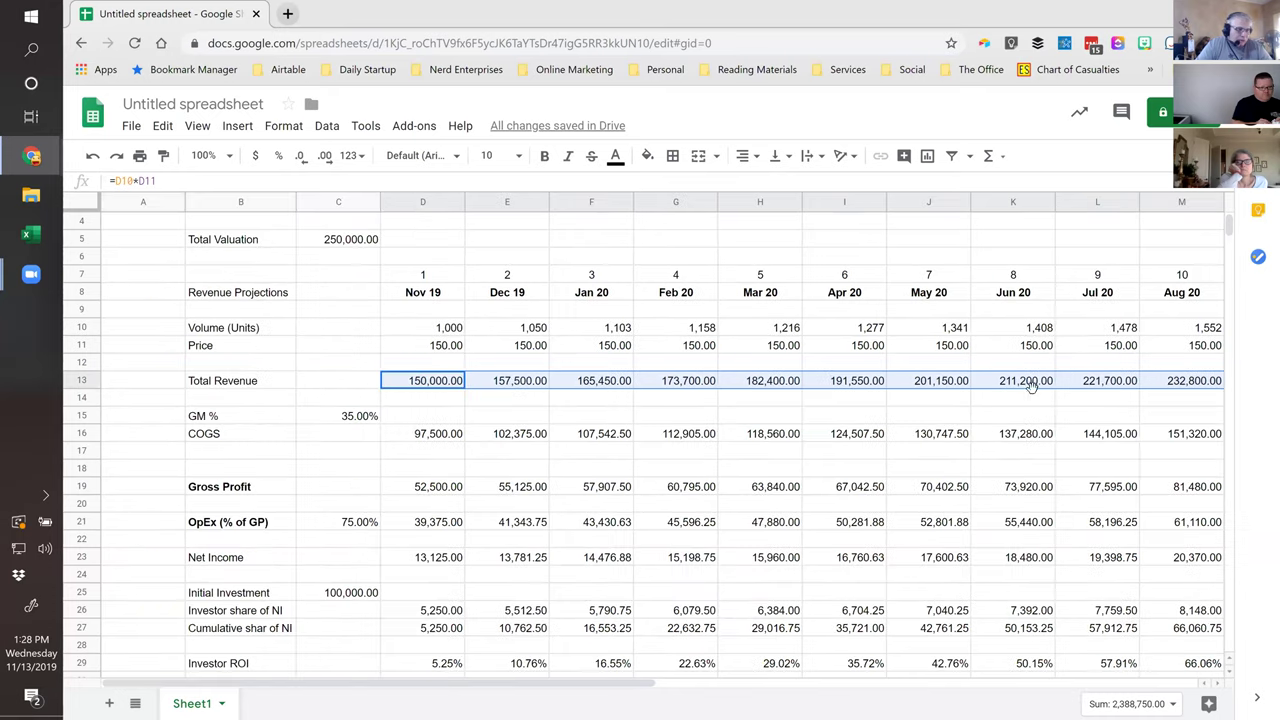
{"action": "scroll", "coordinate": [458, 392], "scroll_direction": "up", "scroll_amount": 1}
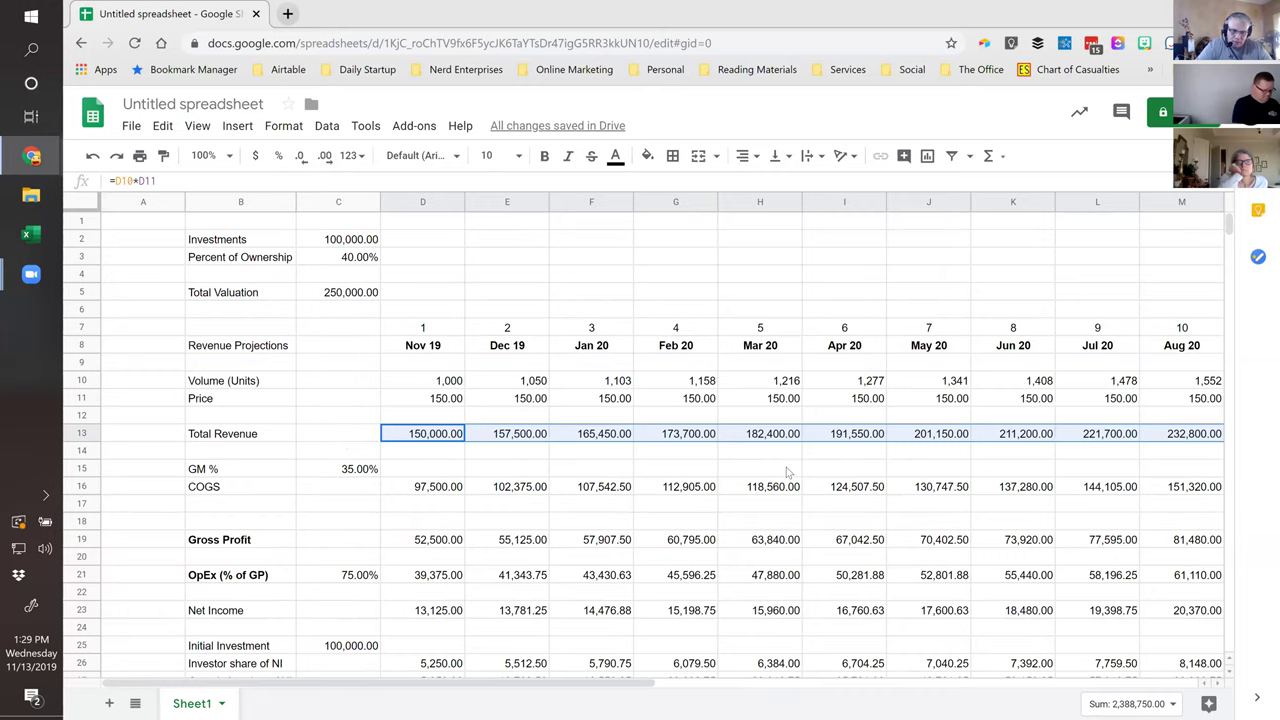
{"action": "scroll", "coordinate": [786, 473], "scroll_direction": "right", "scroll_amount": 10}
{"action": "scroll", "coordinate": [786, 473], "scroll_direction": "left", "scroll_amount": 5}
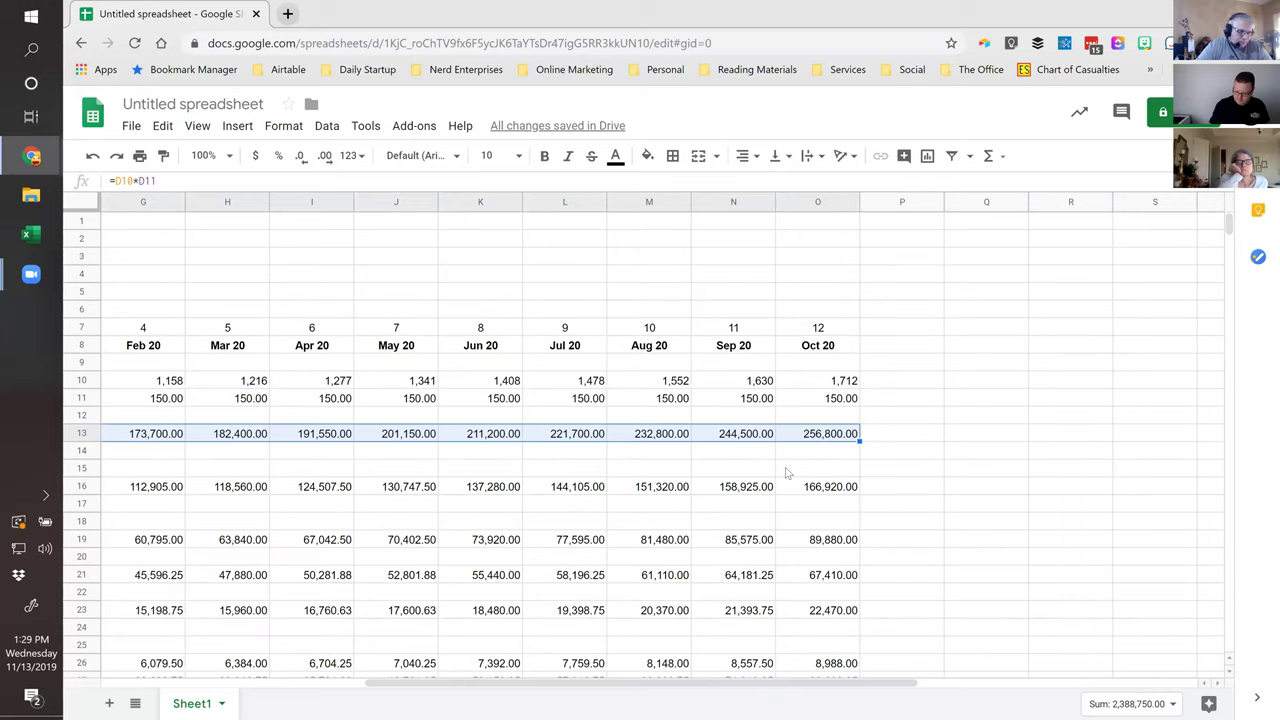
Enter =SUM(D13:P13) in Q13 to total the twelve months of revenue.
{"action": "left_click", "coordinate": [988, 436]}
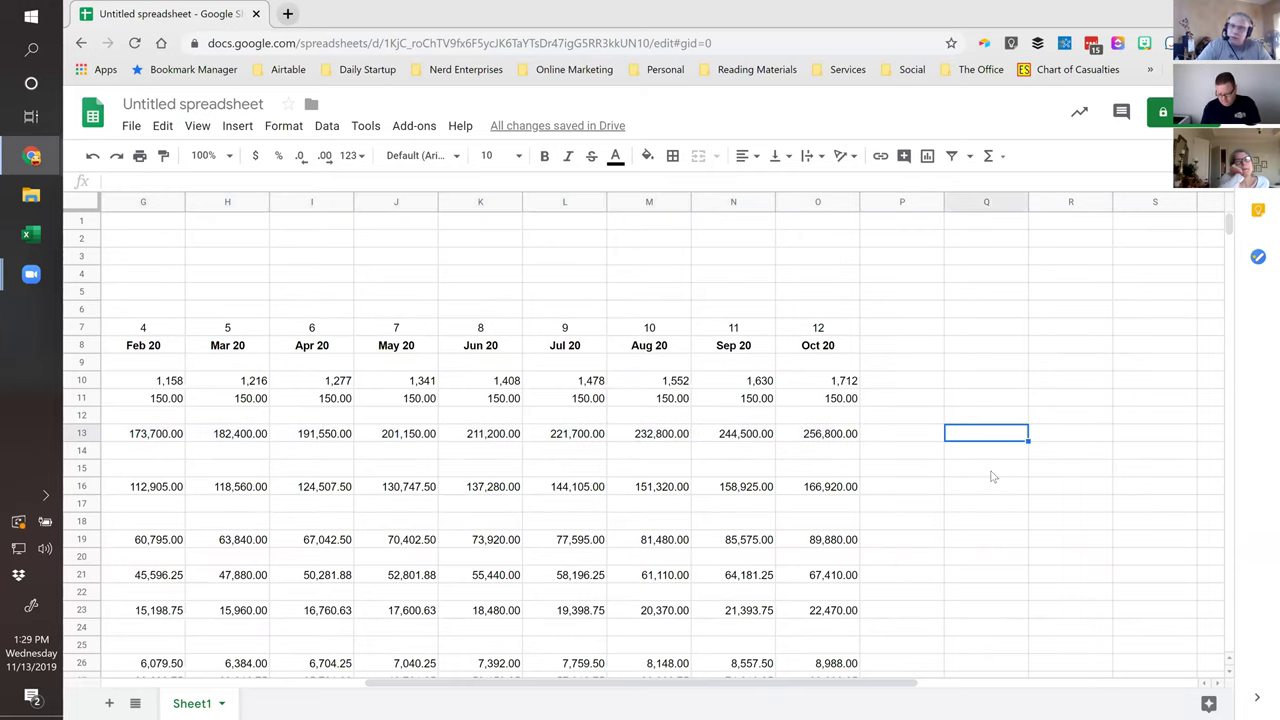
{"action": "type", "text": "=sum("}
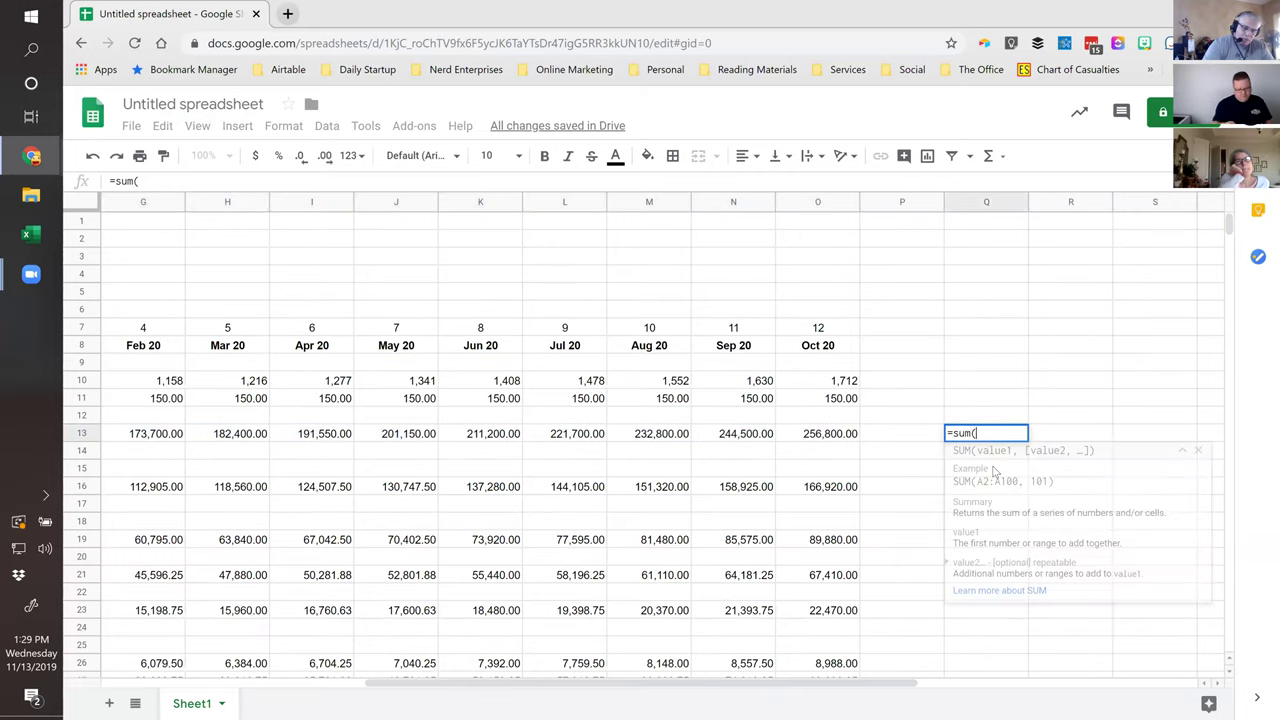
{"action": "key", "text": "Left"}
{"action": "key", "text": "ctrl+shift+Left"}
{"action": "key", "text": "shift+Right"}
{"action": "key", "text": "shift+Right"}
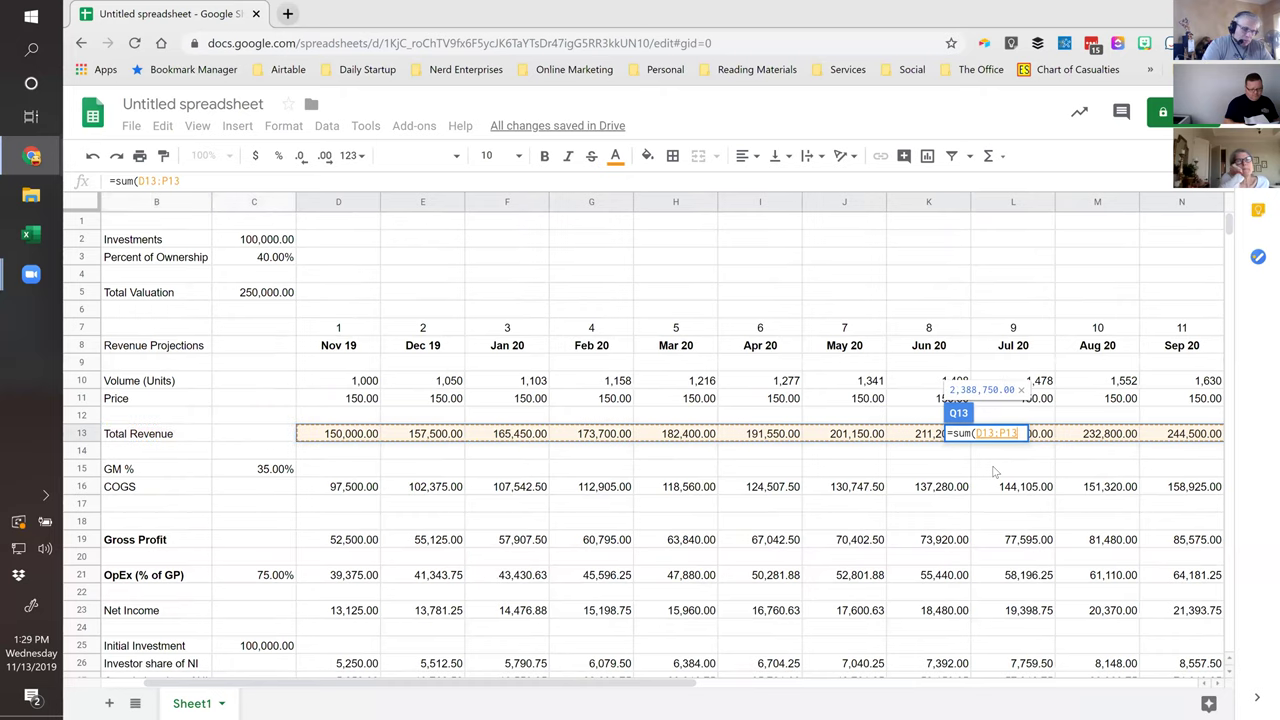
{"action": "key", "text": "Return"}
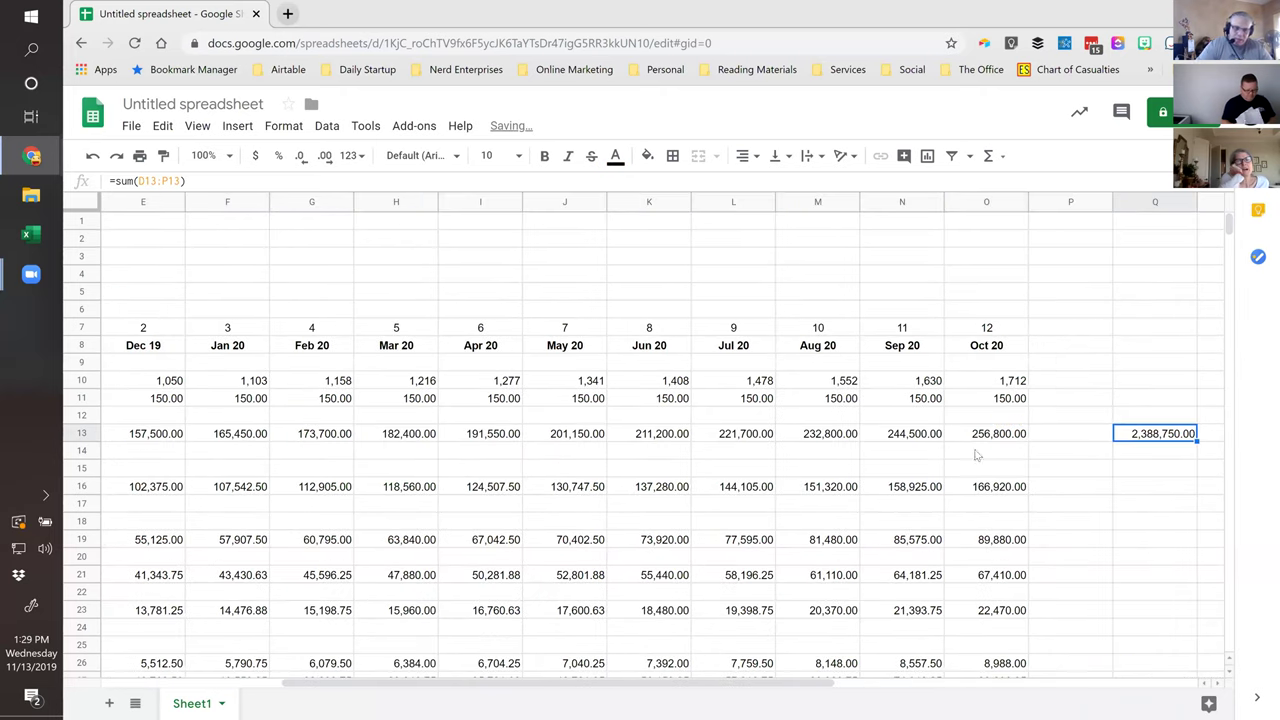
Add the header 'Total' in Q8.
{"action": "left_click", "coordinate": [1148, 346]}
{"action": "type", "text": "Total"}
{"action": "key", "text": "Return"}
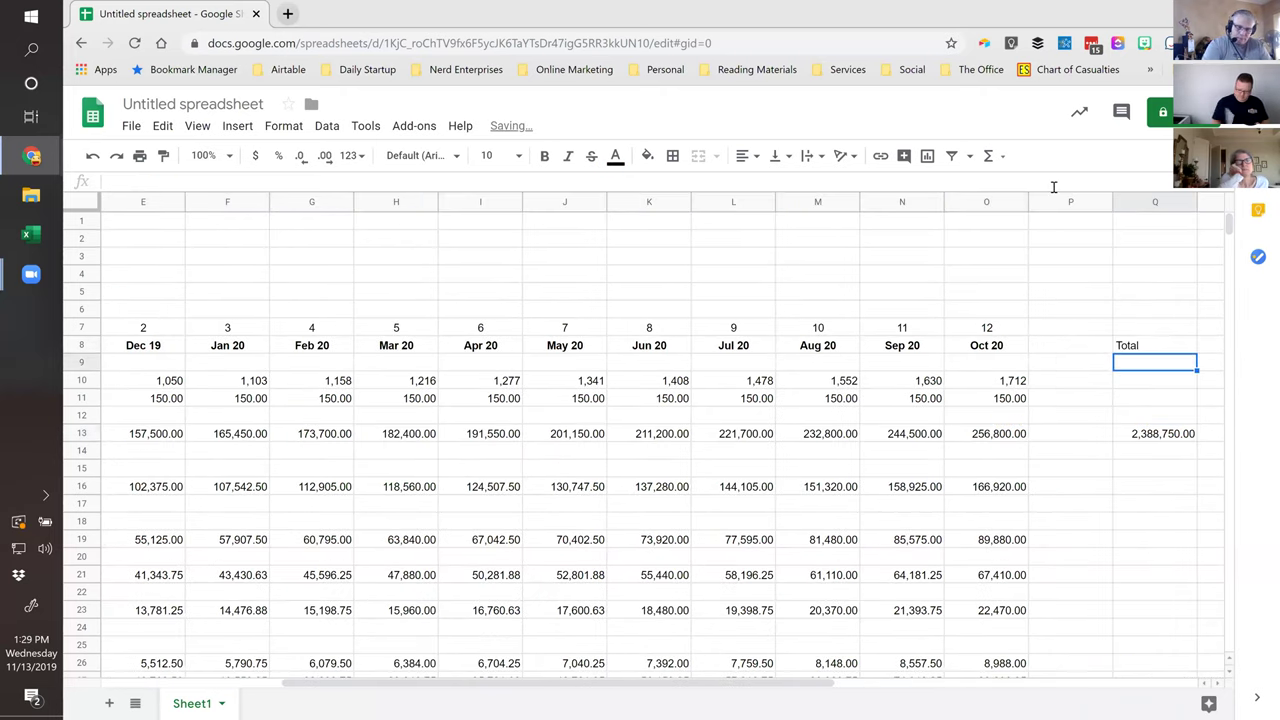
Copy the revenue total formula to Q16, Q19, Q21, Q23 and Q26.
{"action": "key", "text": "Down"}
{"action": "key", "text": "Down"}
{"action": "key", "text": "Down"}
{"action": "key", "text": "Down"}
{"action": "key", "text": "ctrl+c"}
{"action": "key", "text": "Down"}
{"action": "key", "text": "Down"}
{"action": "key", "text": "Down"}
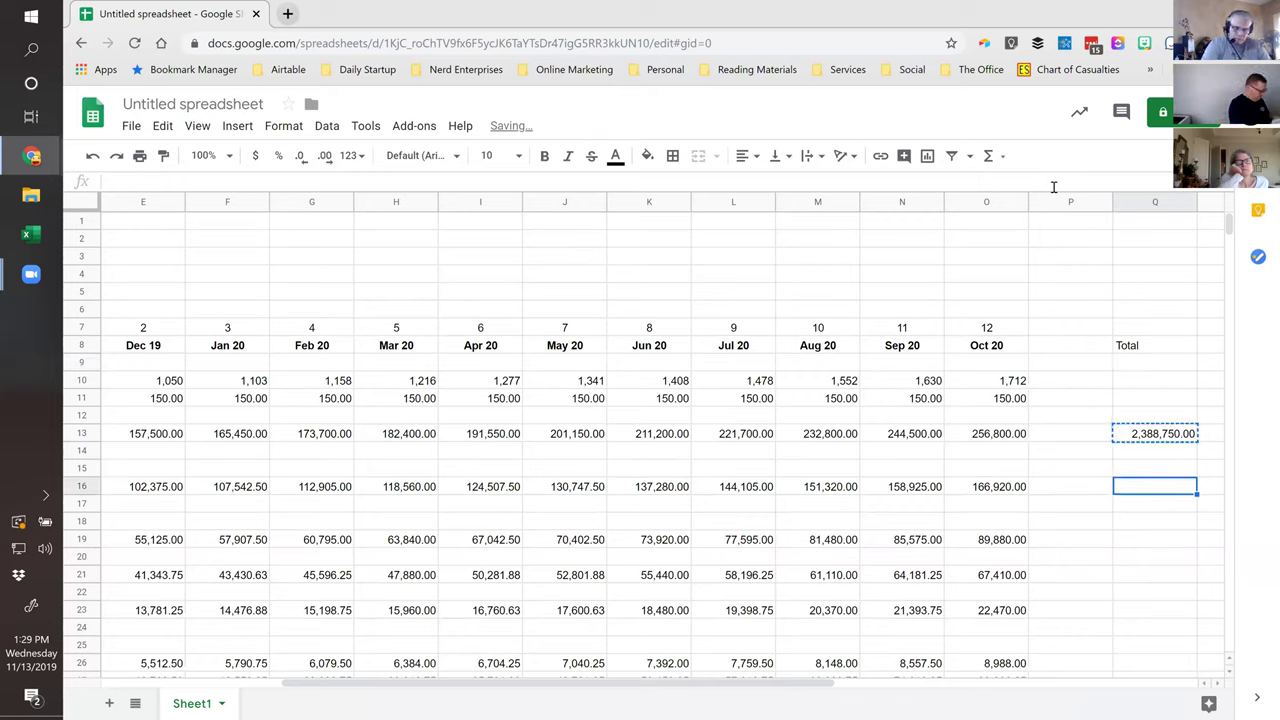
{"action": "key", "text": "ctrl+v"}
{"action": "key", "text": "Down"}
{"action": "key", "text": "Down"}
{"action": "key", "text": "Down"}
{"action": "key", "text": "ctrl+v"}
{"action": "key", "text": "Down"}
{"action": "key", "text": "Down"}
{"action": "key", "text": "ctrl+v"}
{"action": "key", "text": "Down"}
{"action": "key", "text": "Down"}
{"action": "key", "text": "ctrl+v"}
{"action": "key", "text": "Down"}
{"action": "key", "text": "Down"}
{"action": "key", "text": "Down"}
{"action": "key", "text": "shift+Down"}
{"action": "key", "text": "shift+Down"}
{"action": "key", "text": "shift+Down"}
{"action": "key", "text": "shift+Down"}
{"action": "key", "text": "shift+Down"}
{"action": "key", "text": "shift+Down"}
{"action": "key", "text": "shift+Down"}
{"action": "key", "text": "shift+Down"}
{"action": "key", "text": "shift+Down"}
{"action": "key", "text": "shift+Down"}
{"action": "key", "text": "shift+Down"}
{"action": "key", "text": "shift+Down"}
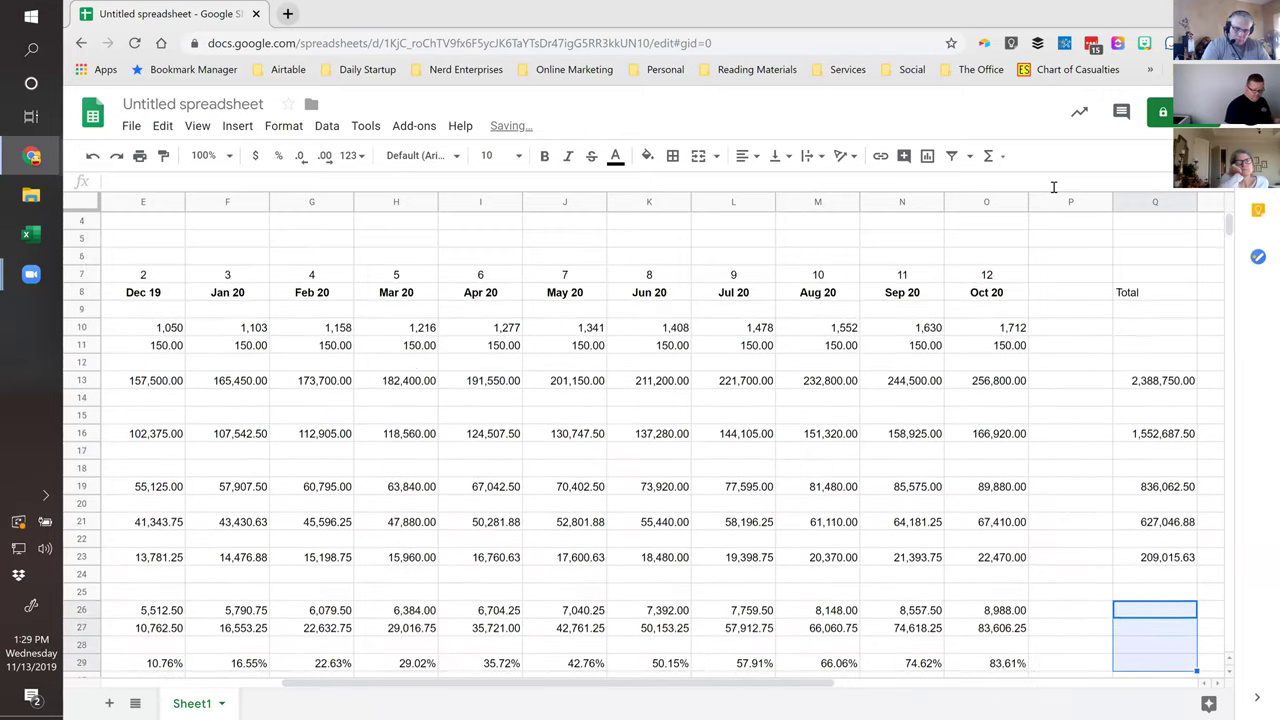
{"action": "key", "text": "shift+Up"}
{"action": "key", "text": "shift+Up"}
{"action": "key", "text": "shift+Up"}
{"action": "key", "text": "shift+Up"}
{"action": "key", "text": "shift+Up"}
{"action": "key", "text": "shift+Up"}
{"action": "key", "text": "shift+Up"}
{"action": "key", "text": "shift+Up"}
{"action": "key", "text": "shift+Up"}
{"action": "key", "text": "shift+Up"}
{"action": "key", "text": "shift+Up"}
{"action": "key", "text": "shift+Up"}
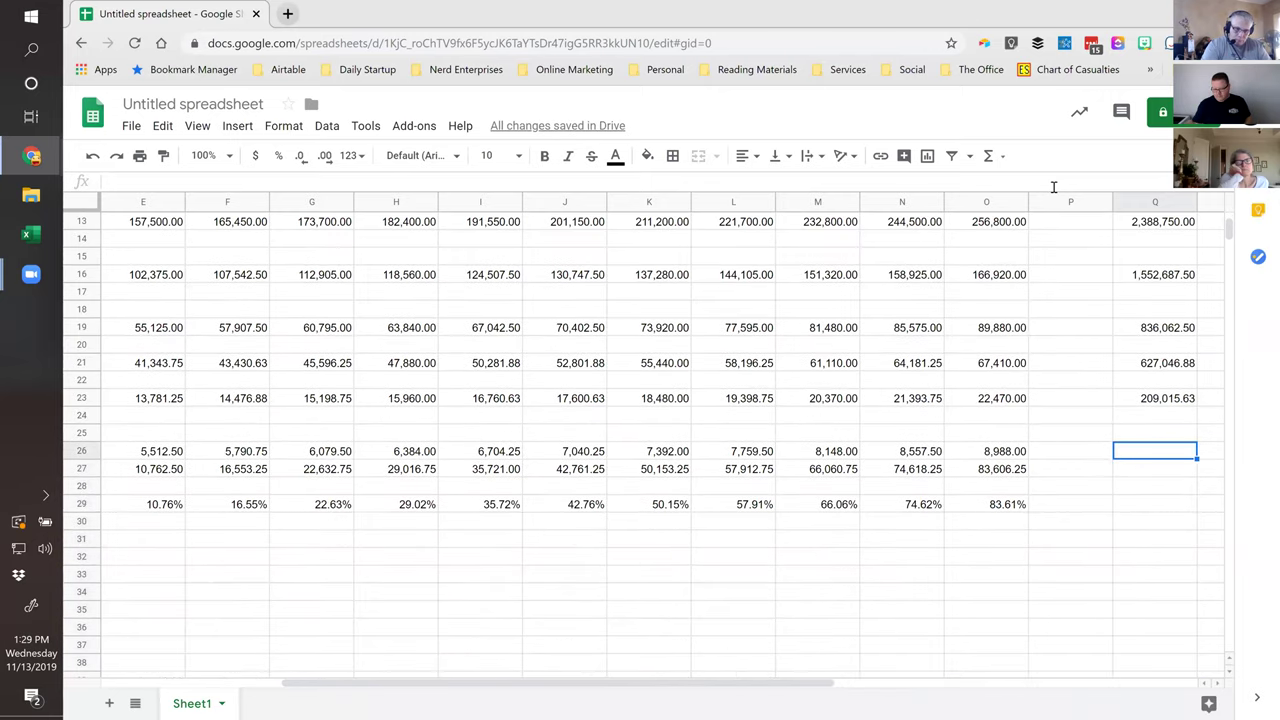
{"action": "key", "text": "ctrl+v"}
Set Q27 to =O27 to carry over the cumulative investor share.
{"action": "key", "text": "Down"}
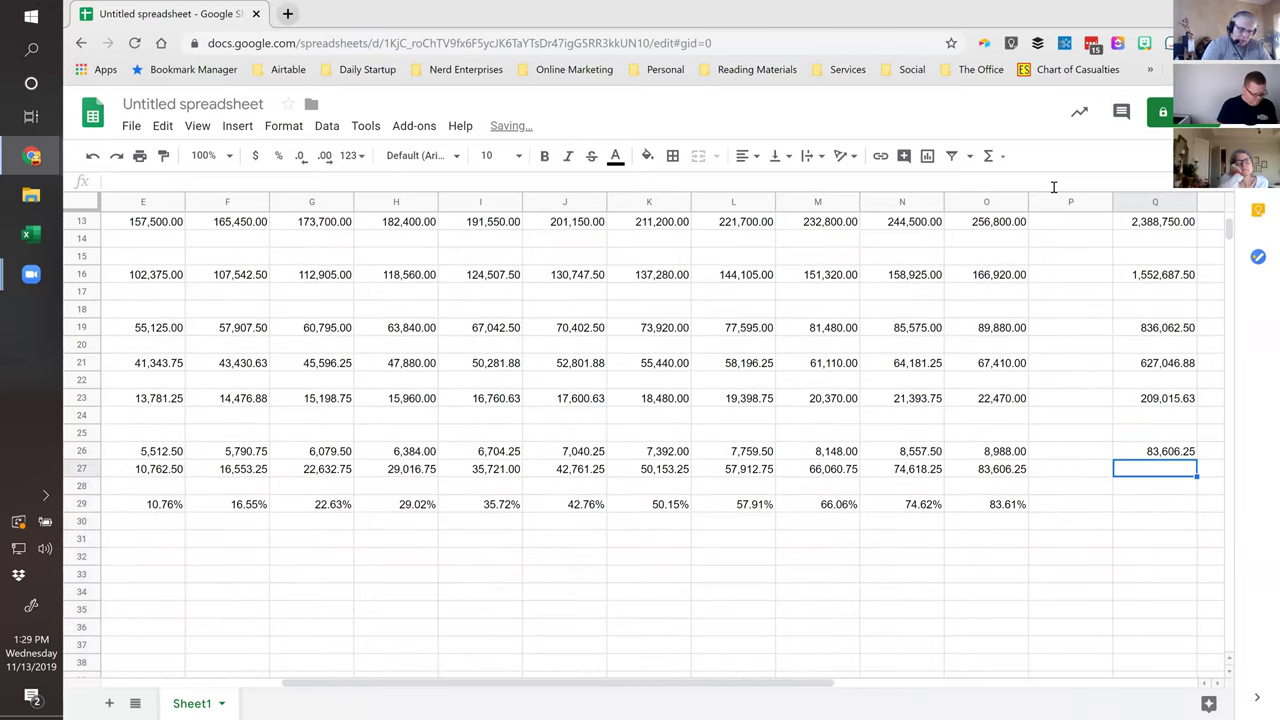
{"action": "type", "text": "="}
{"action": "key", "text": "Left"}
{"action": "key", "text": "Left"}
{"action": "key", "text": "Return"}
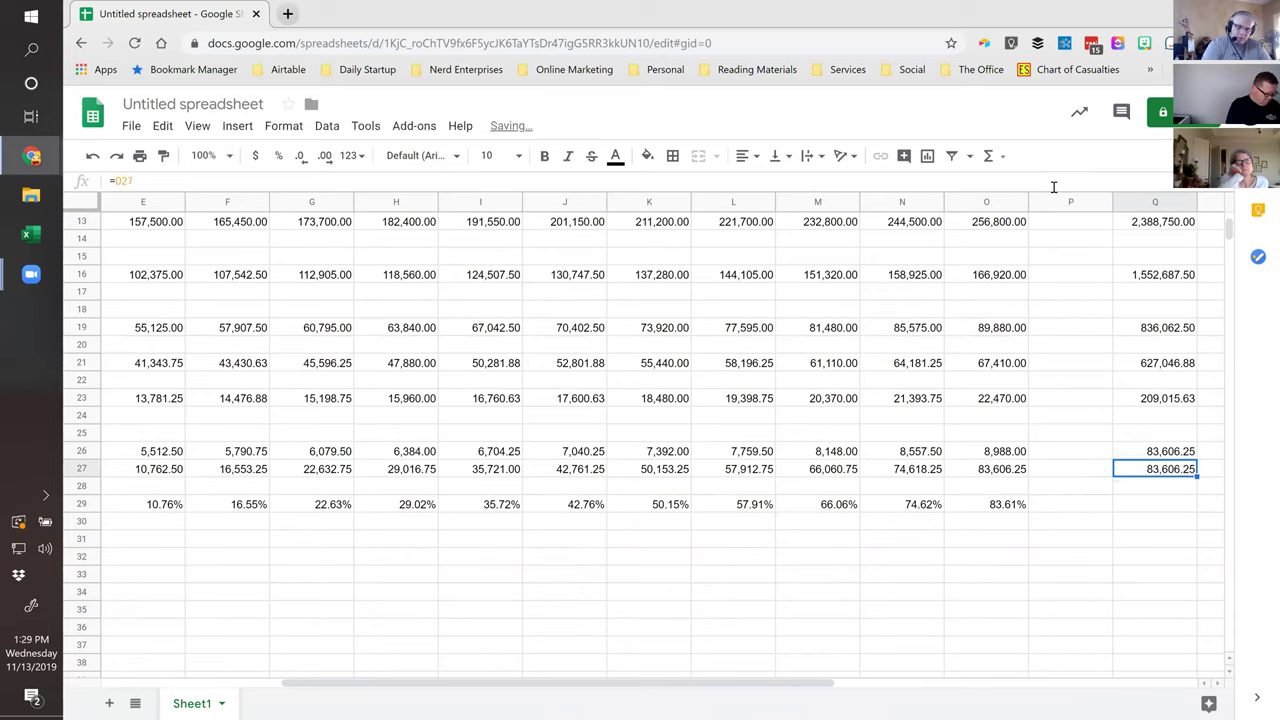
{"action": "left_click", "coordinate": [1149, 510]}
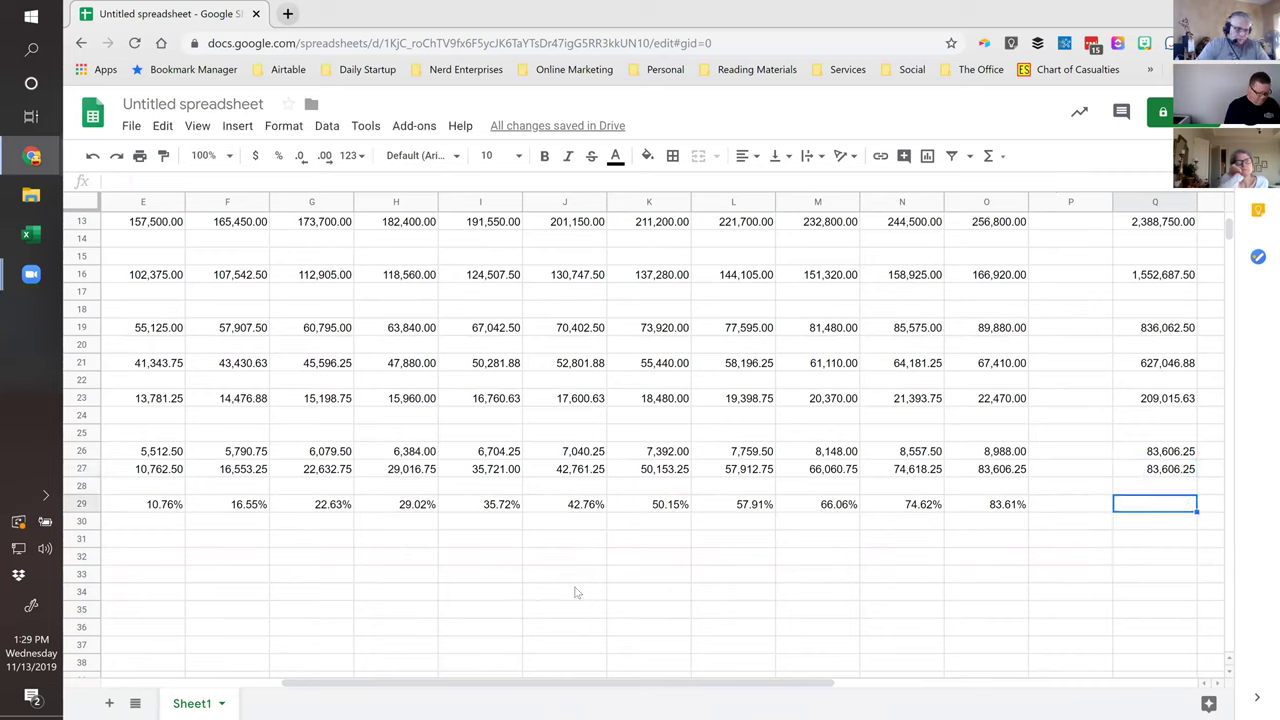
{"action": "left_click", "coordinate": [645, 545]}
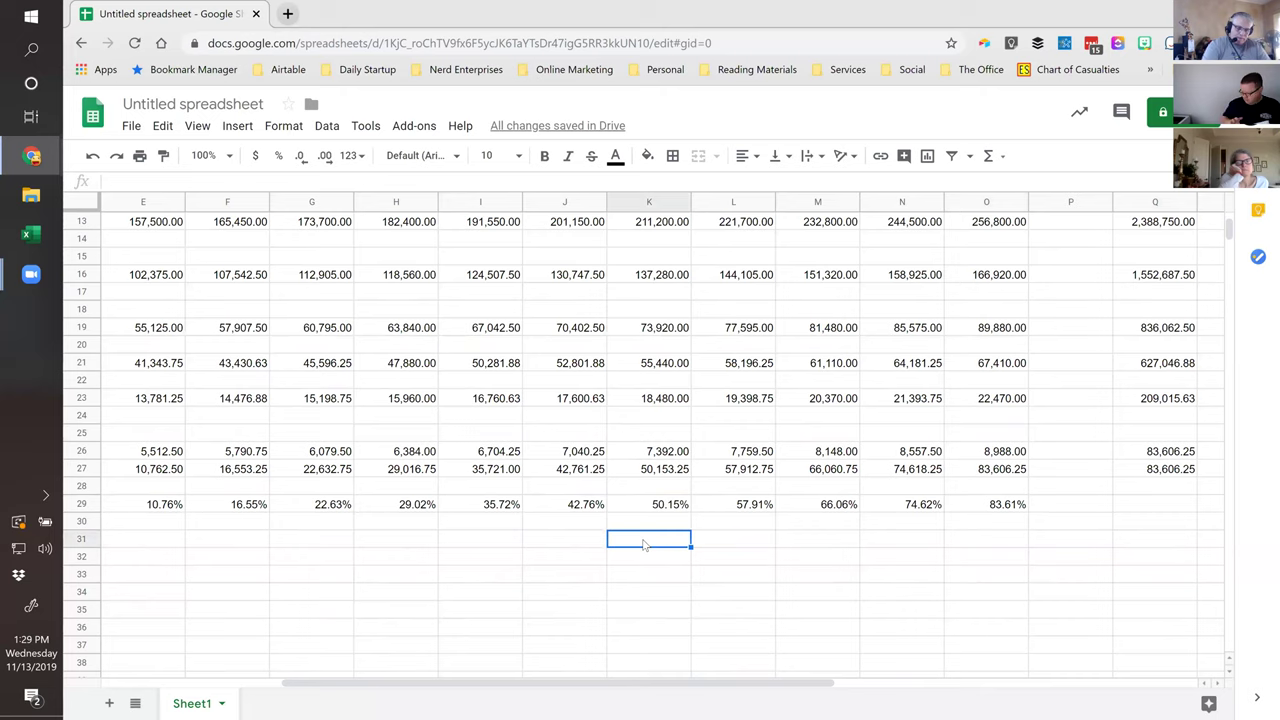
{"action": "key", "text": "Home"}
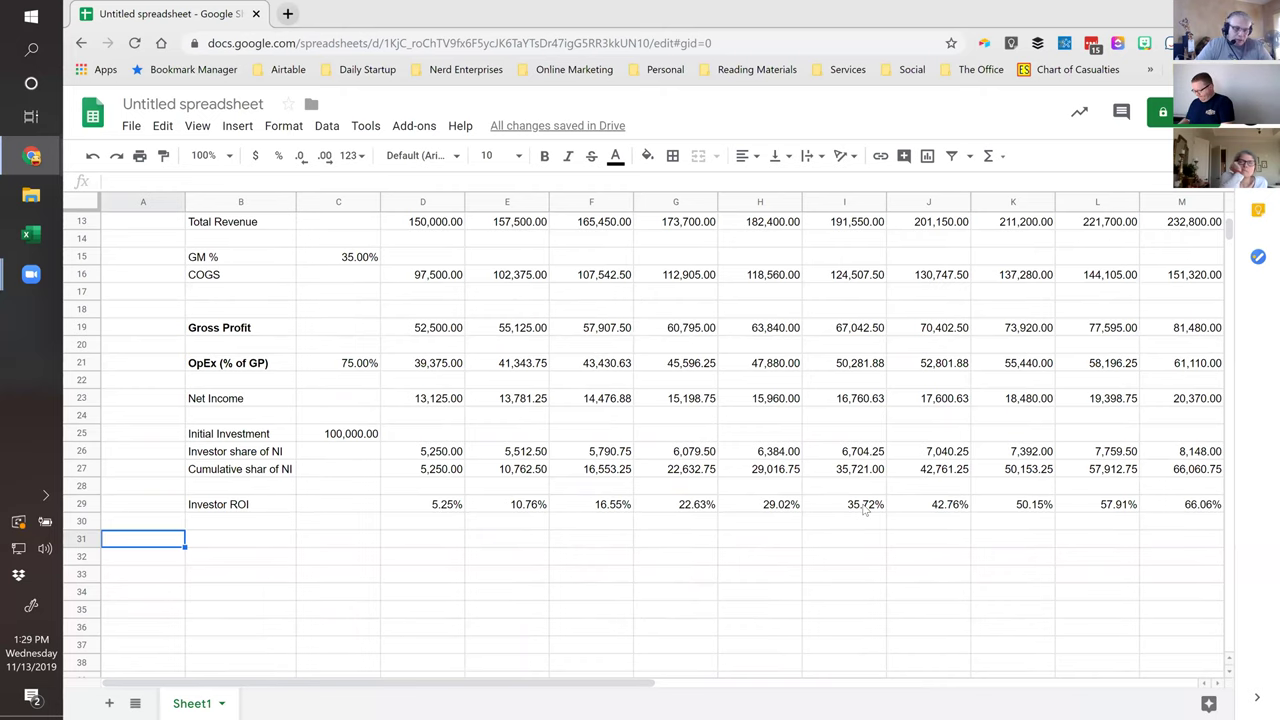
{"action": "left_click", "coordinate": [1040, 510]}
{"action": "key", "text": "Right"}
{"action": "key", "text": "Right"}
{"action": "key", "text": "Right"}
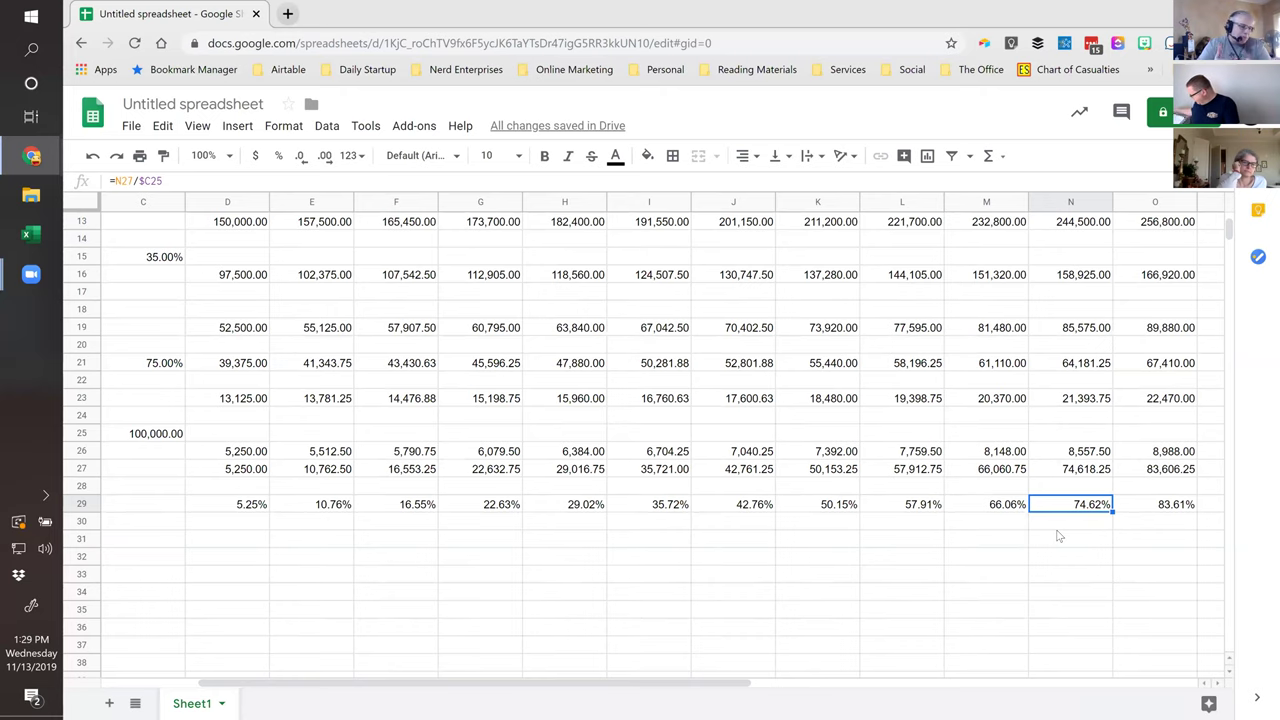
{"action": "key", "text": "ctrl+Home"}
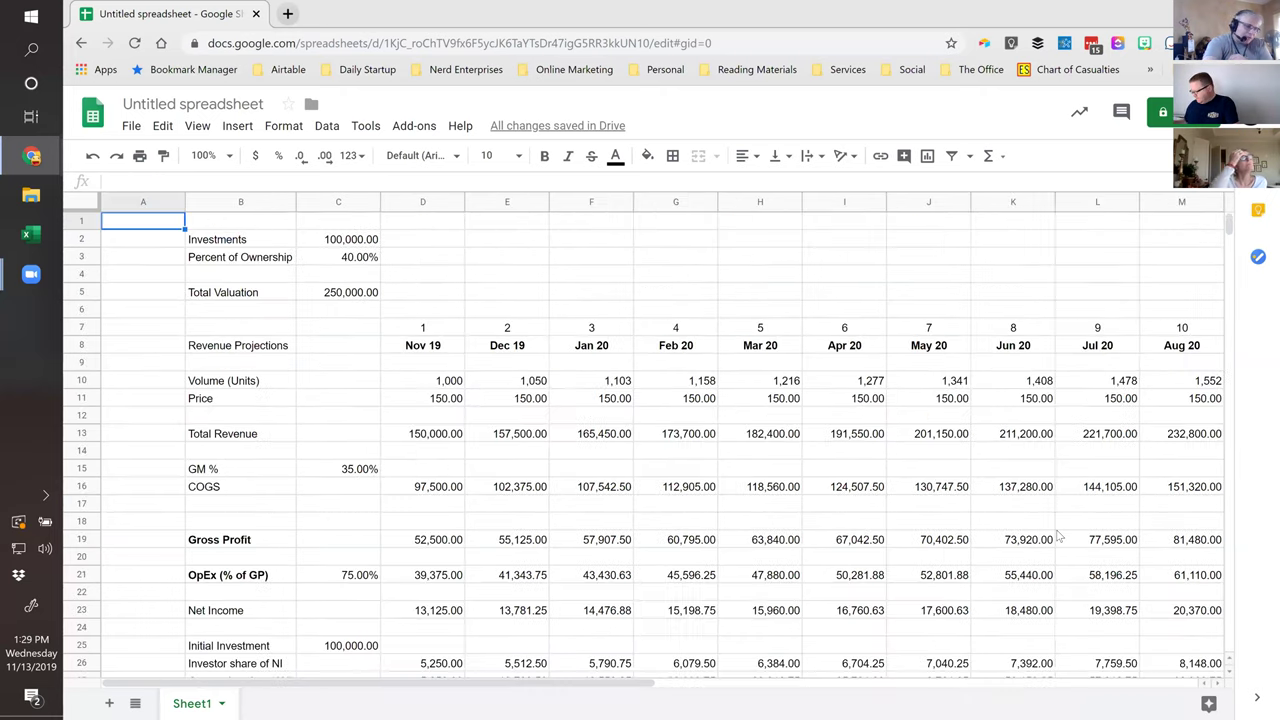
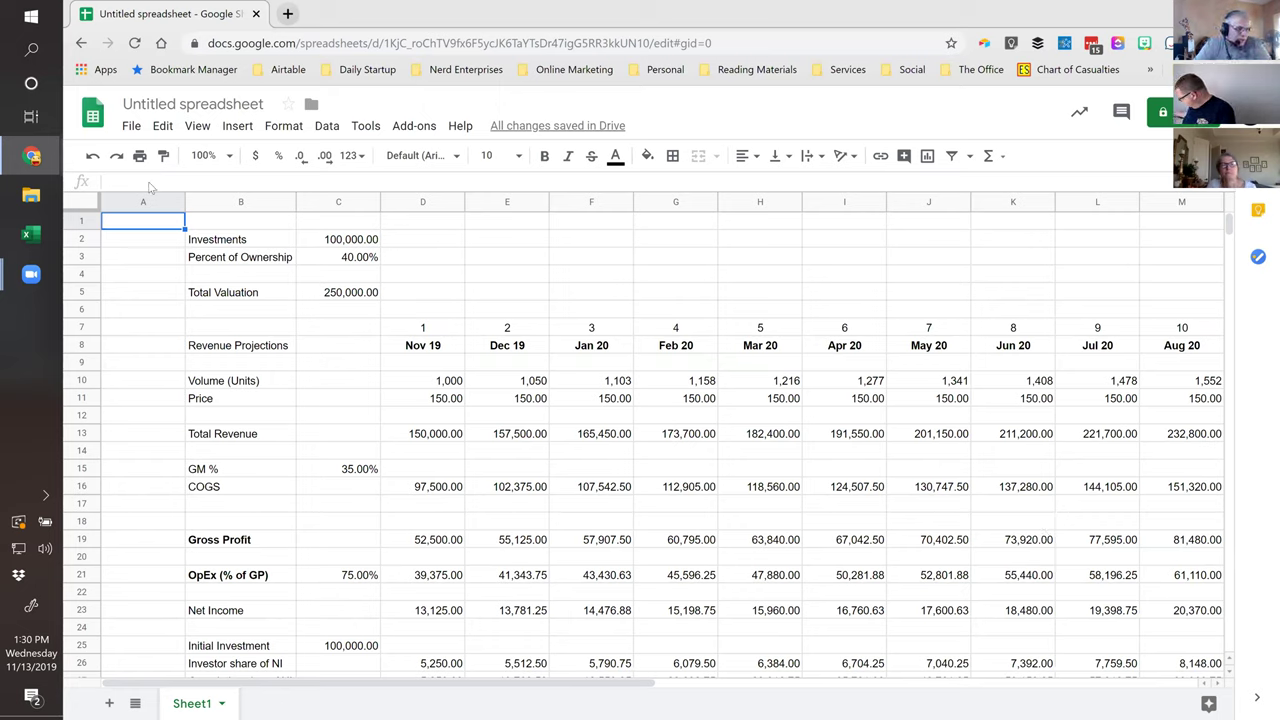
Change the spreadsheet title from 'Untitled spreadsheet' to 'Business Valuation'.
{"action": "left_click", "coordinate": [176, 104]}
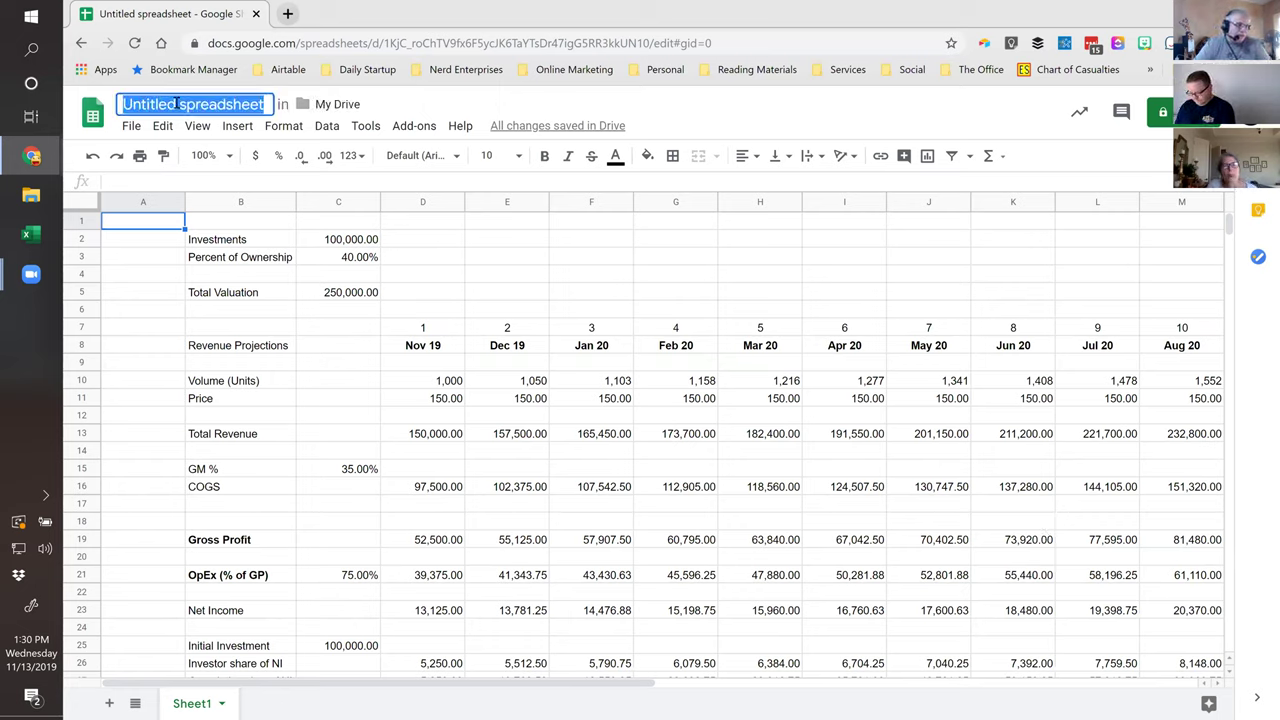
{"action": "type", "text": "Business"}
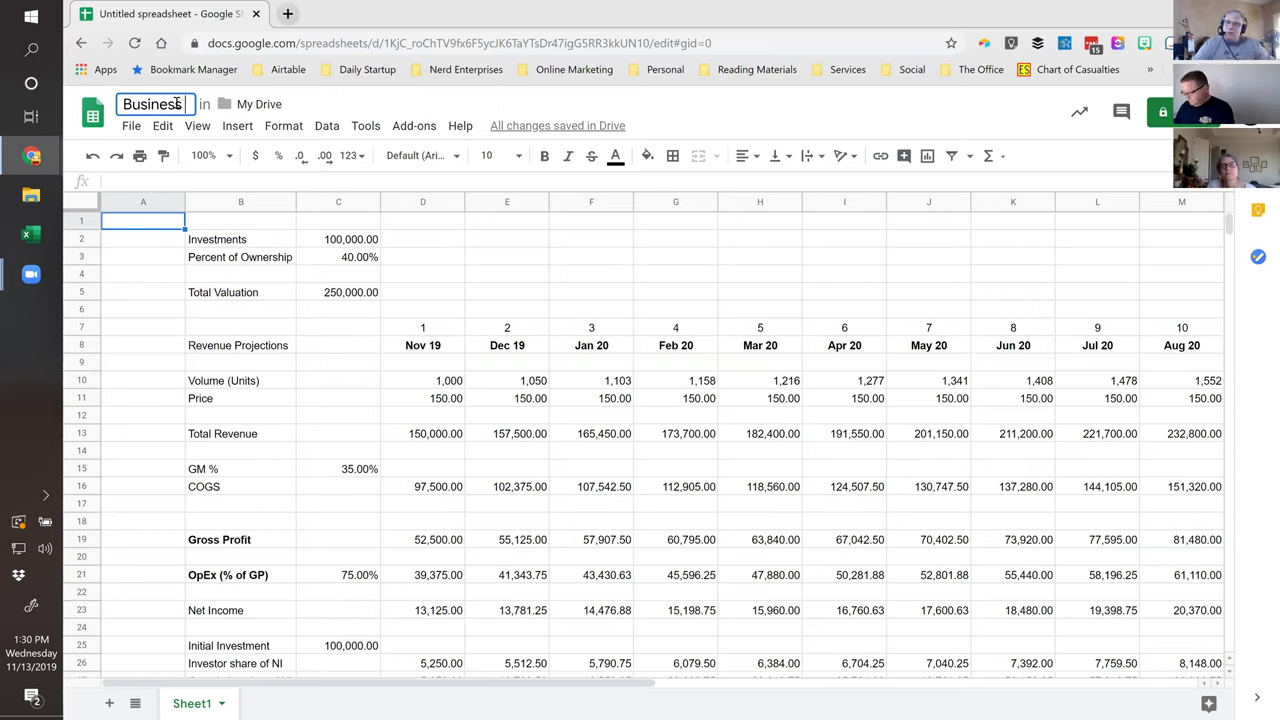
{"action": "type", "text": "Valuation"}
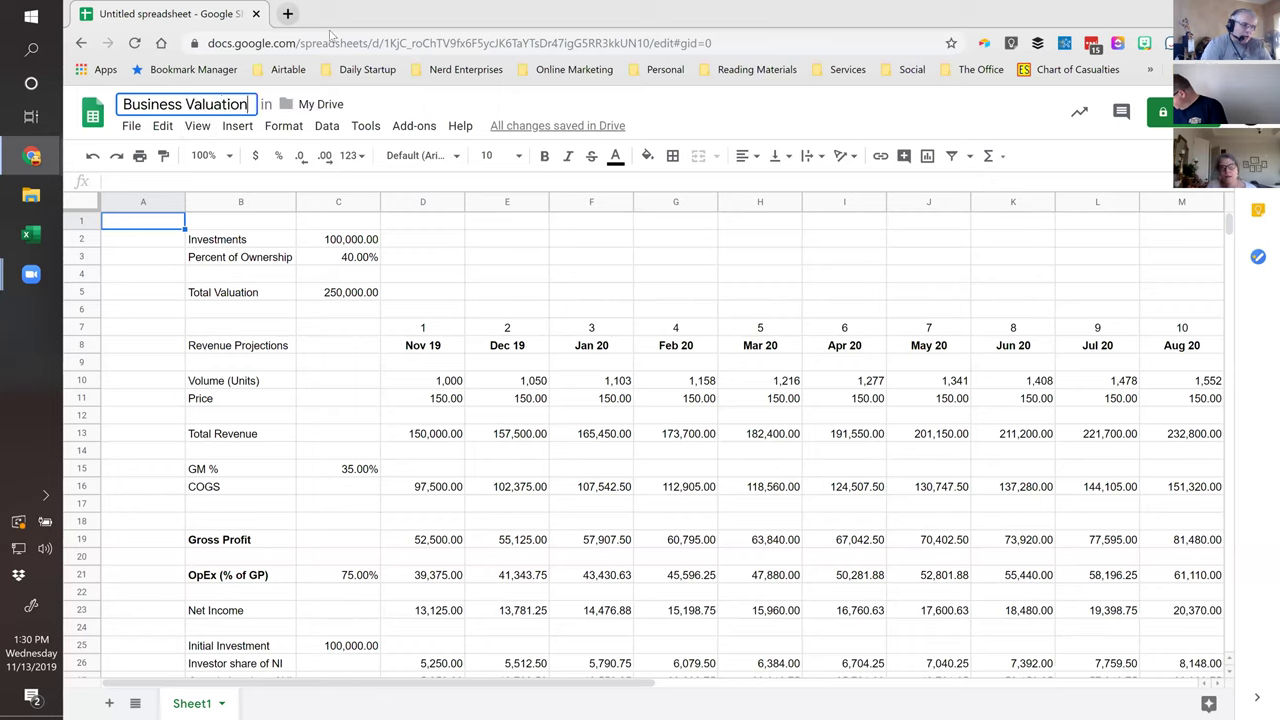
{"action": "key", "text": "Return"}
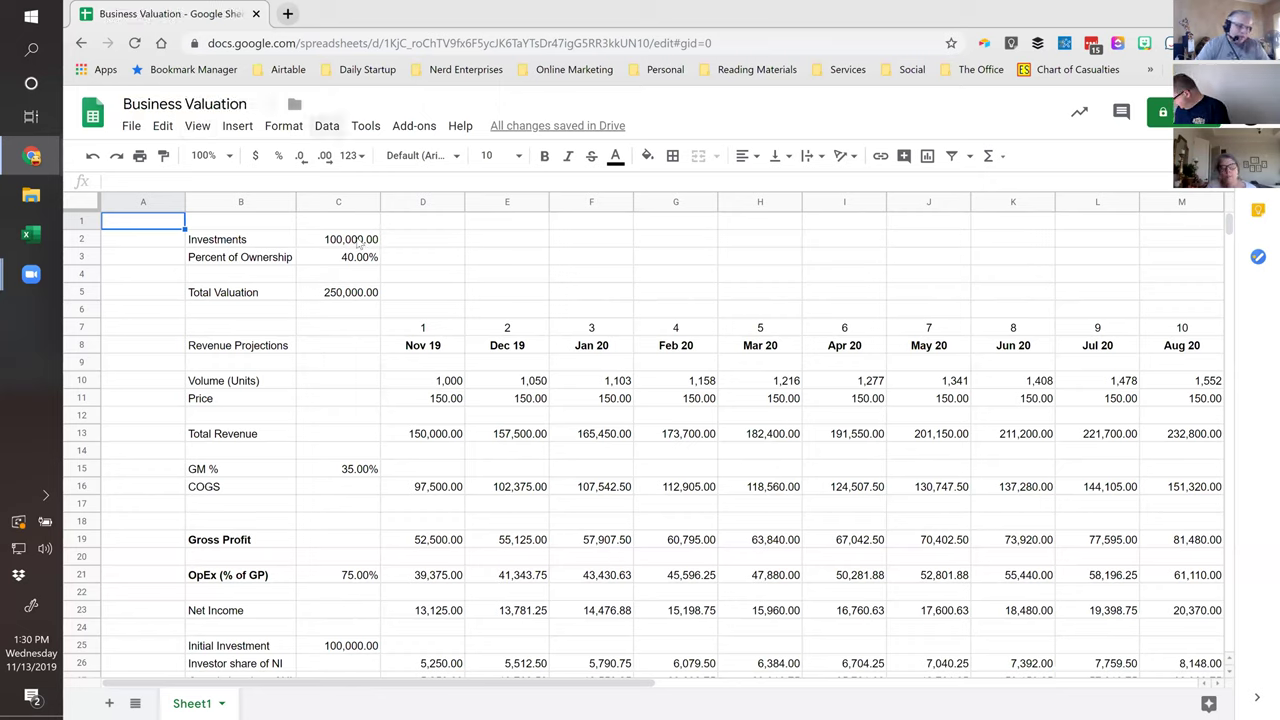
{"action": "left_click_drag", "start_coordinate": [516, 288], "coordinate": [515, 280]}
{"action": "left_click", "coordinate": [516, 293]}
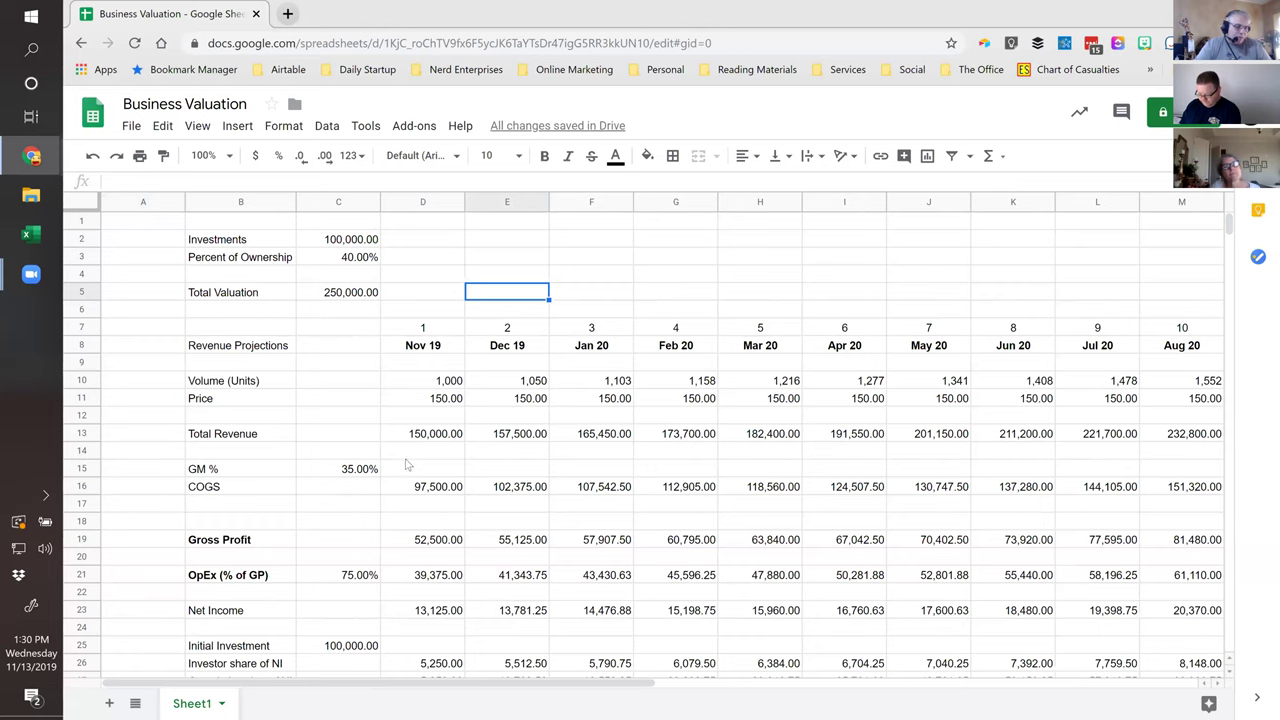
{"action": "left_click", "coordinate": [355, 474]}
{"action": "scroll", "coordinate": [514, 479], "scroll_direction": "down", "scroll_amount": 2}
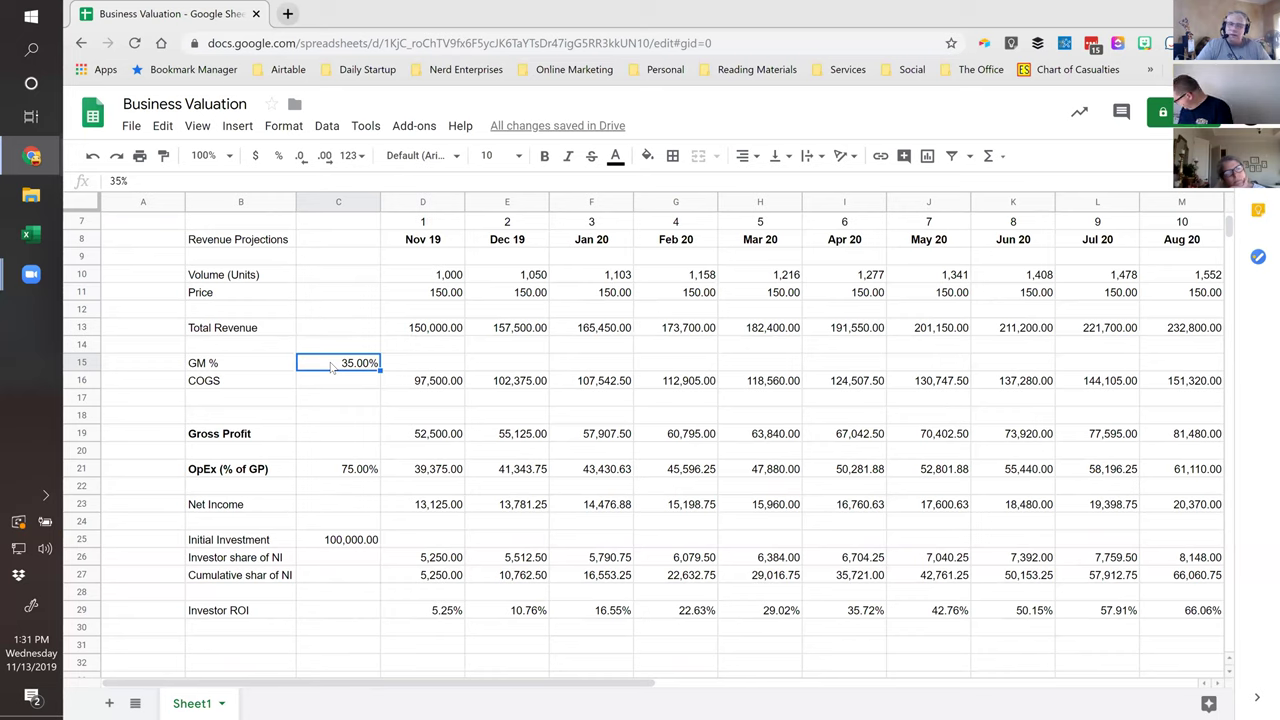
{"action": "left_click", "coordinate": [352, 470]}
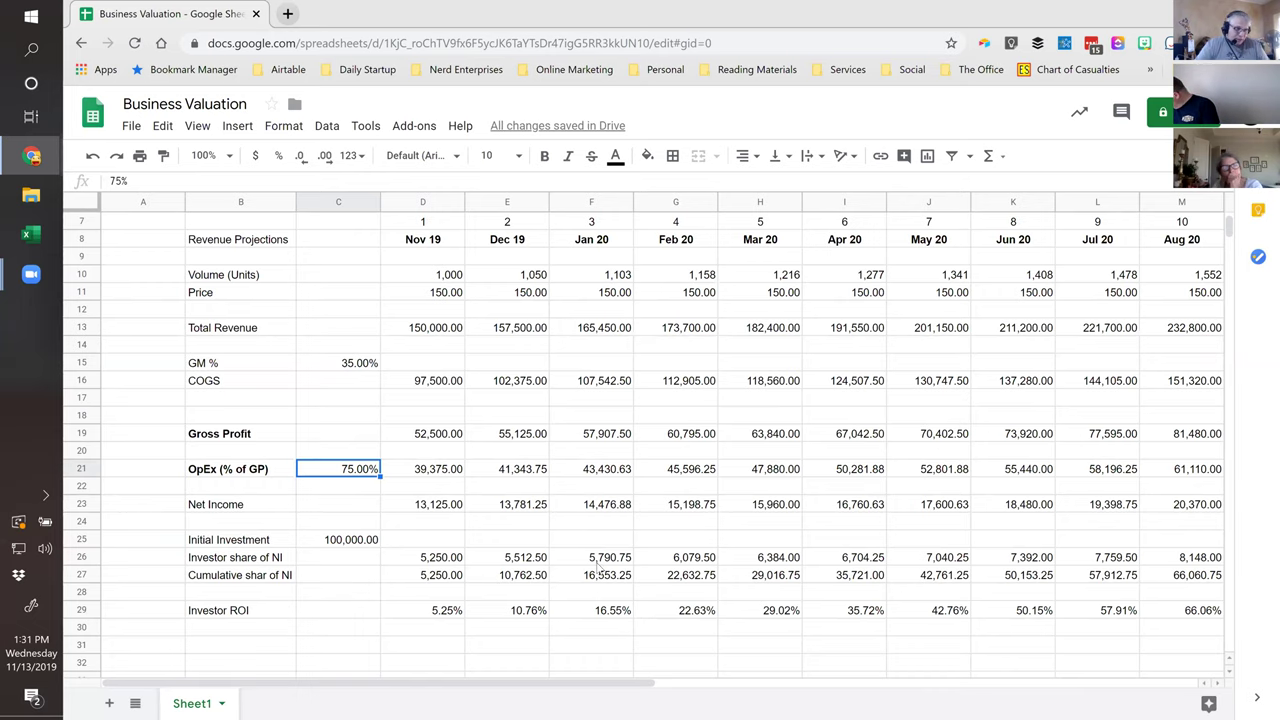
{"action": "scroll", "coordinate": [598, 561], "scroll_direction": "down", "scroll_amount": 1}
{"action": "left_click", "coordinate": [255, 545]}
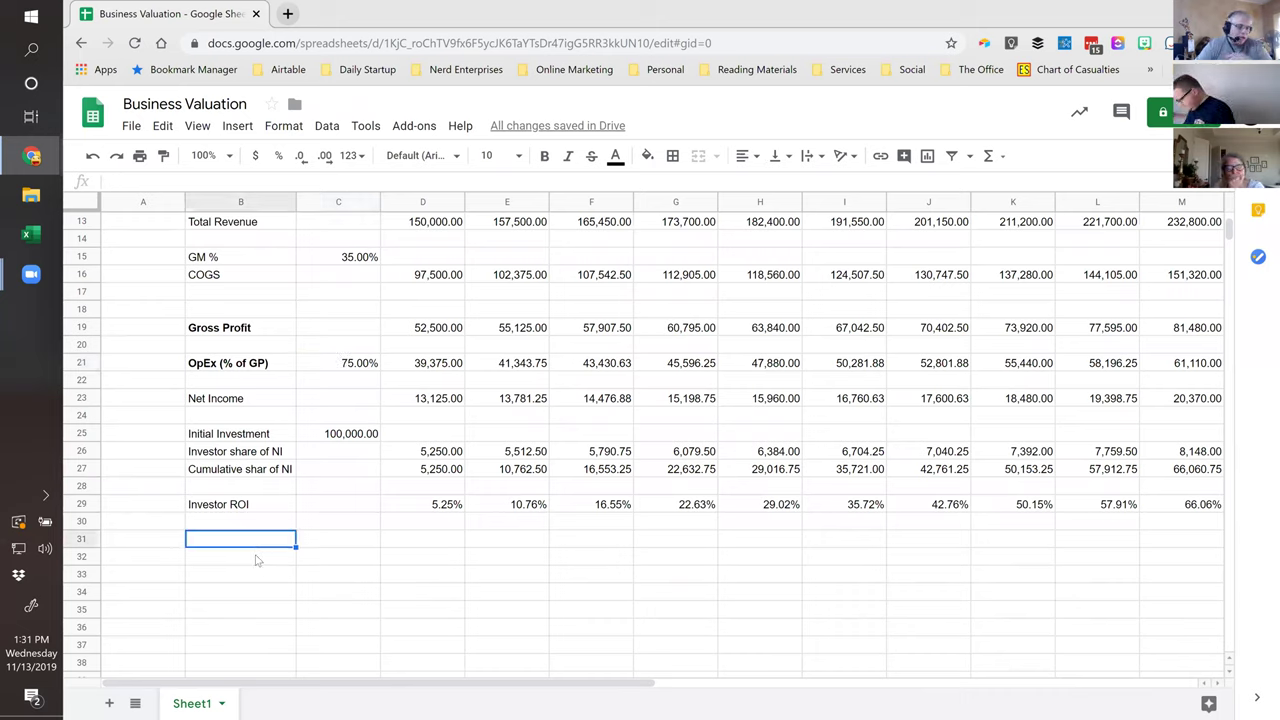
{"action": "scroll", "coordinate": [255, 560], "scroll_direction": "up", "scroll_amount": 3}
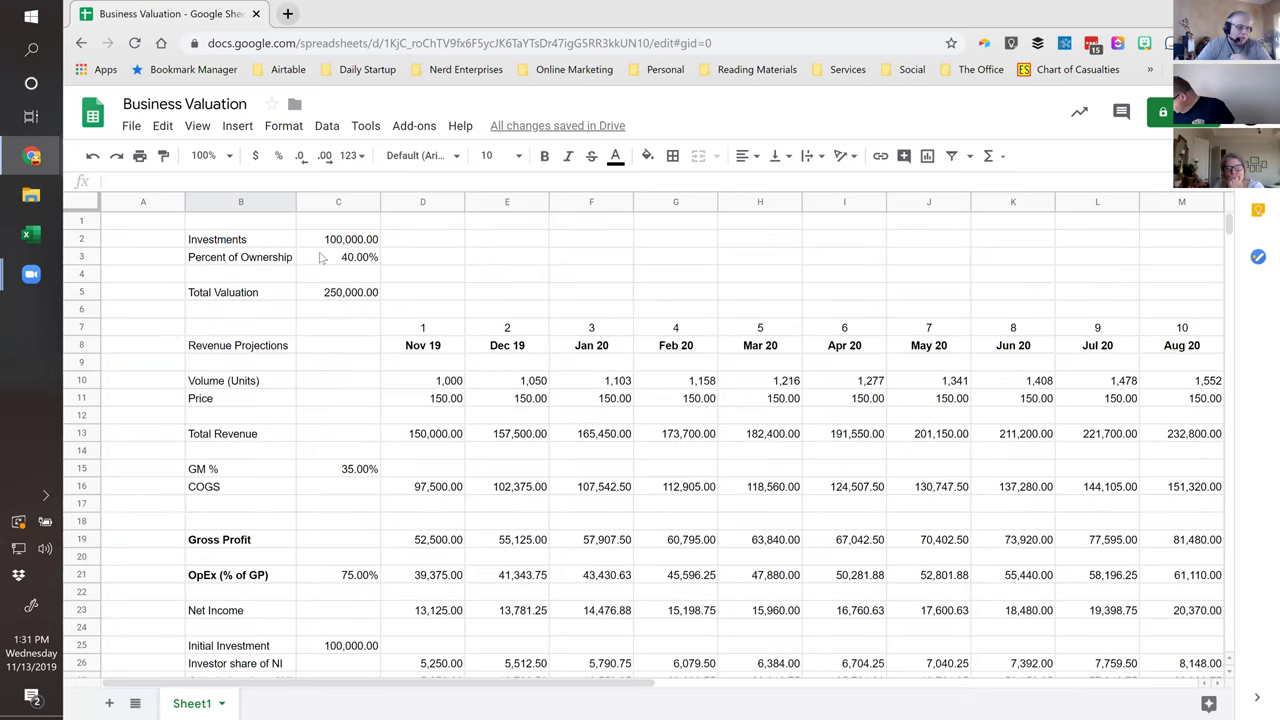
{"action": "left_click", "coordinate": [320, 240]}
{"action": "scroll", "coordinate": [583, 357], "scroll_direction": "down", "scroll_amount": 2}
{"action": "scroll", "coordinate": [585, 360], "scroll_direction": "up", "scroll_amount": 2}
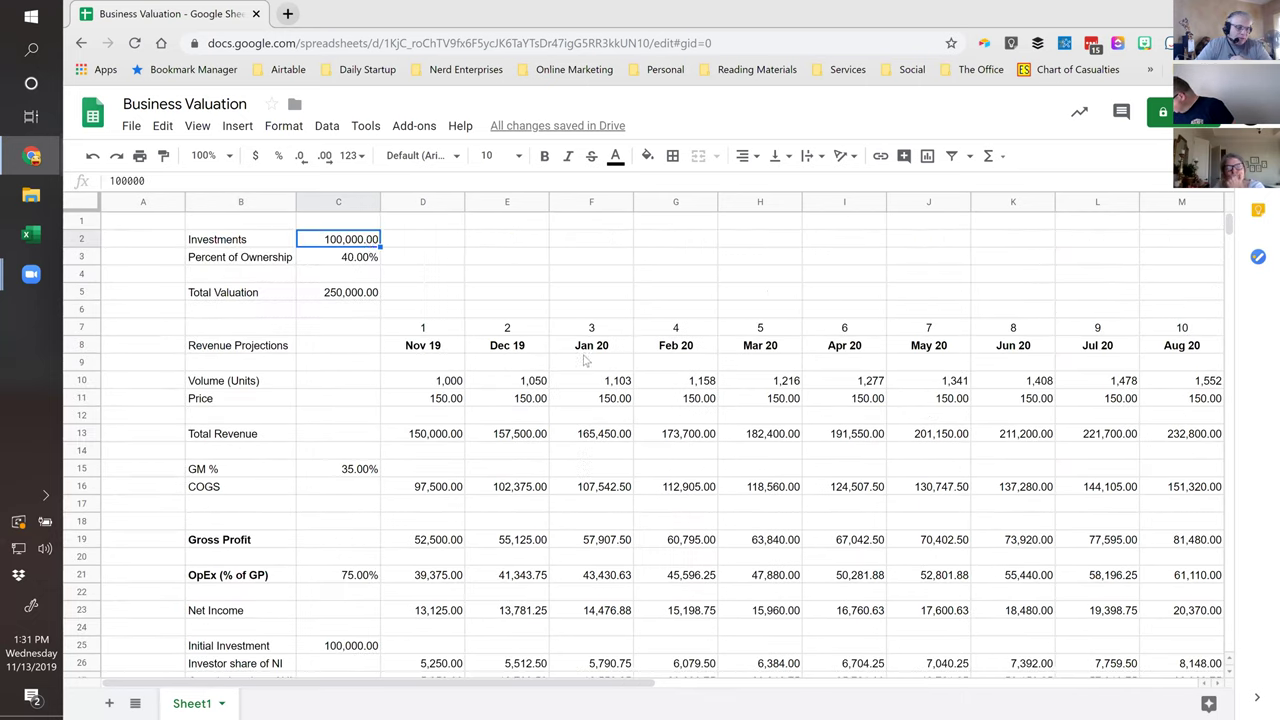
Set Percent of Ownership to 50% and check the Apr 20 Investor ROI formula.
{"action": "left_click", "coordinate": [333, 261]}
{"action": "type", "text": "50"}
{"action": "key", "text": "Return"}
{"action": "key", "text": "Up"}
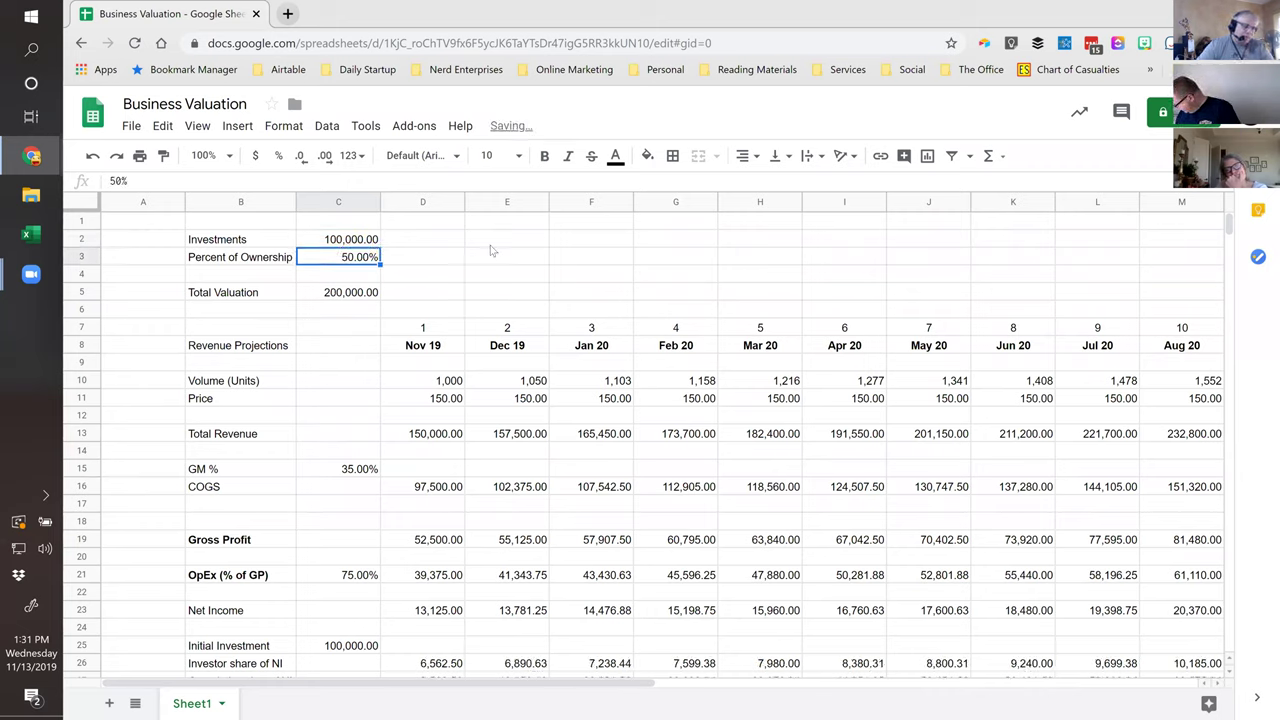
{"action": "scroll", "coordinate": [614, 402], "scroll_direction": "down", "scroll_amount": 4}
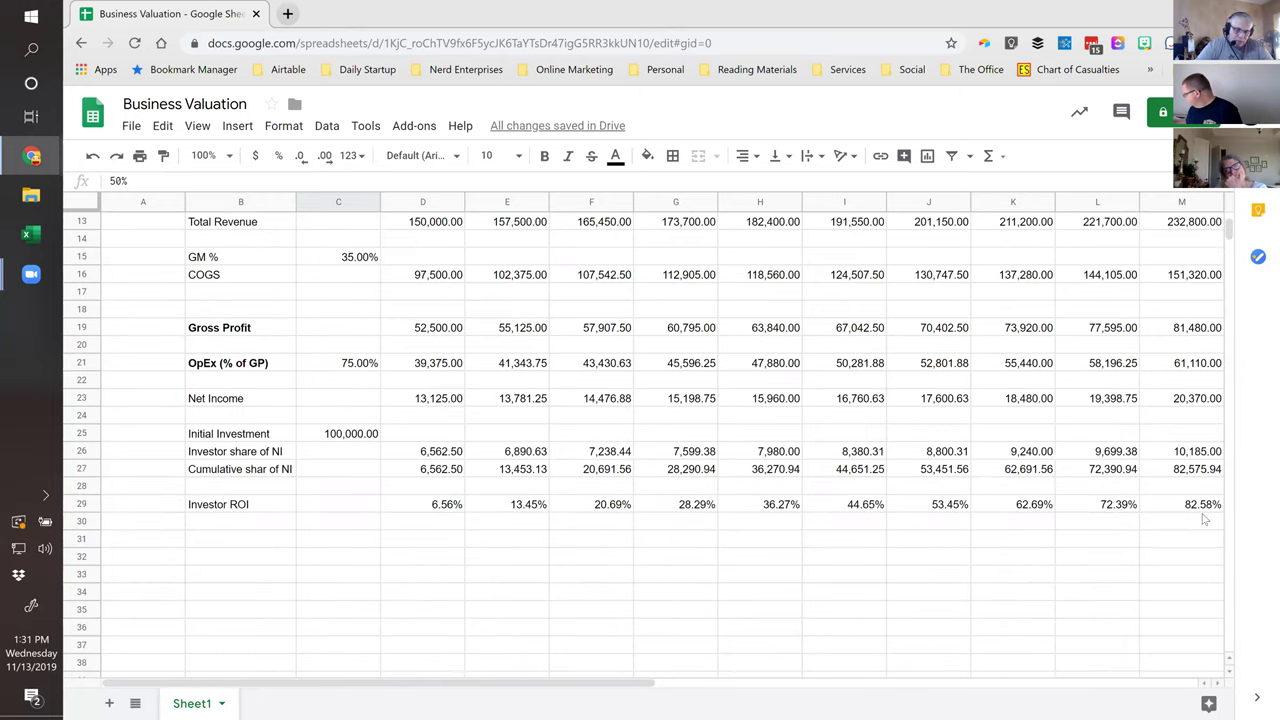
{"action": "left_click", "coordinate": [858, 506]}
Set OpEx to 85% of gross profit and review the last month's Investor ROI.
{"action": "left_click", "coordinate": [337, 362]}
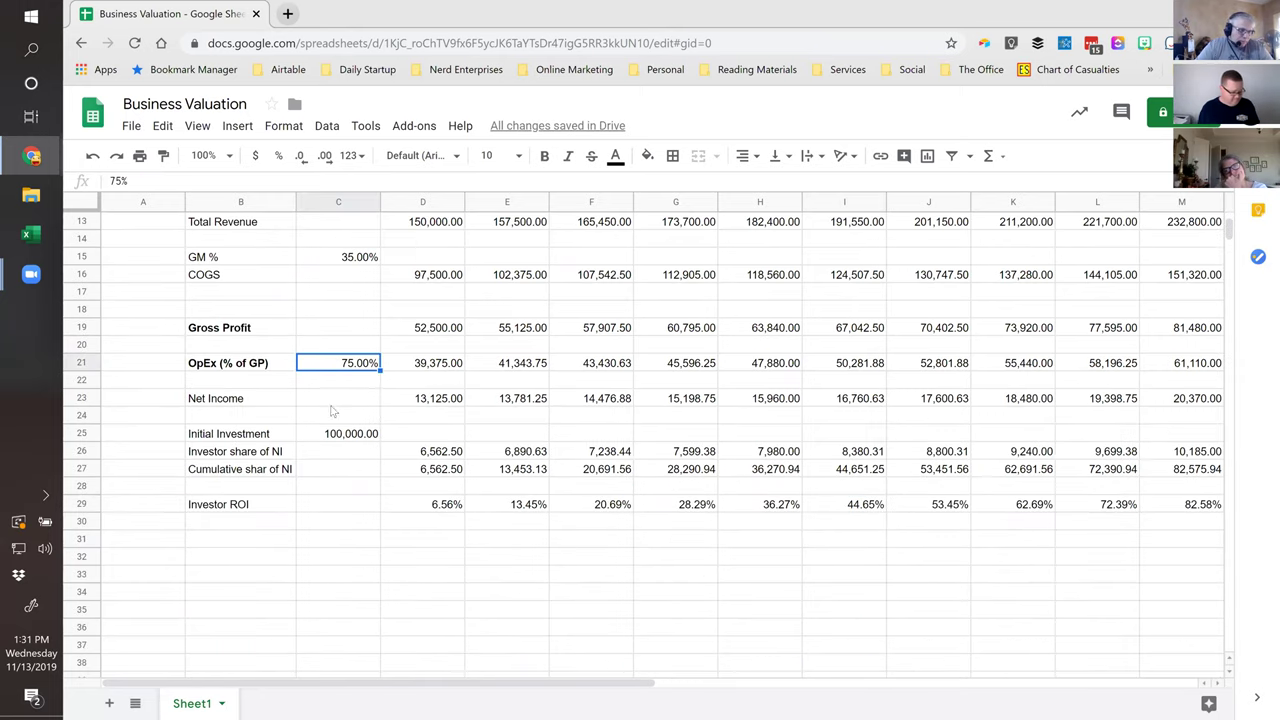
{"action": "scroll", "coordinate": [330, 414], "scroll_direction": "up", "scroll_amount": 2}
{"action": "type", "text": "85"}
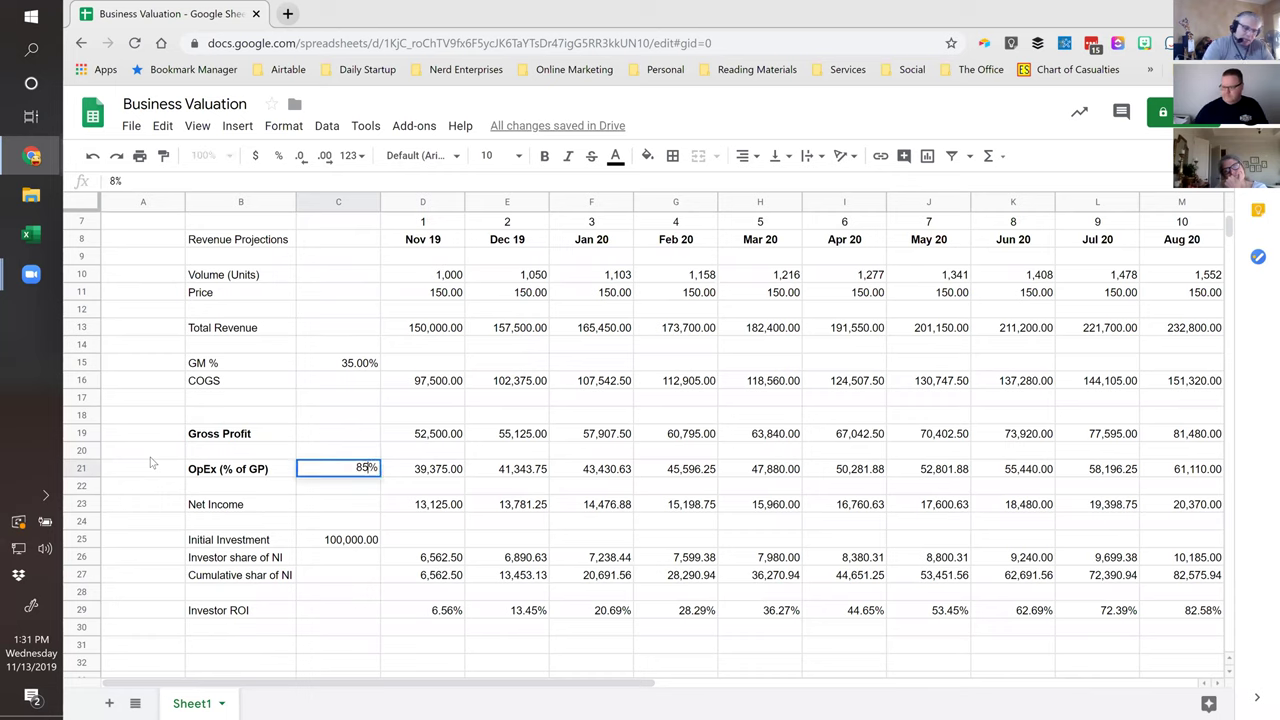
{"action": "key", "text": "Return"}
{"action": "key", "text": "Up"}
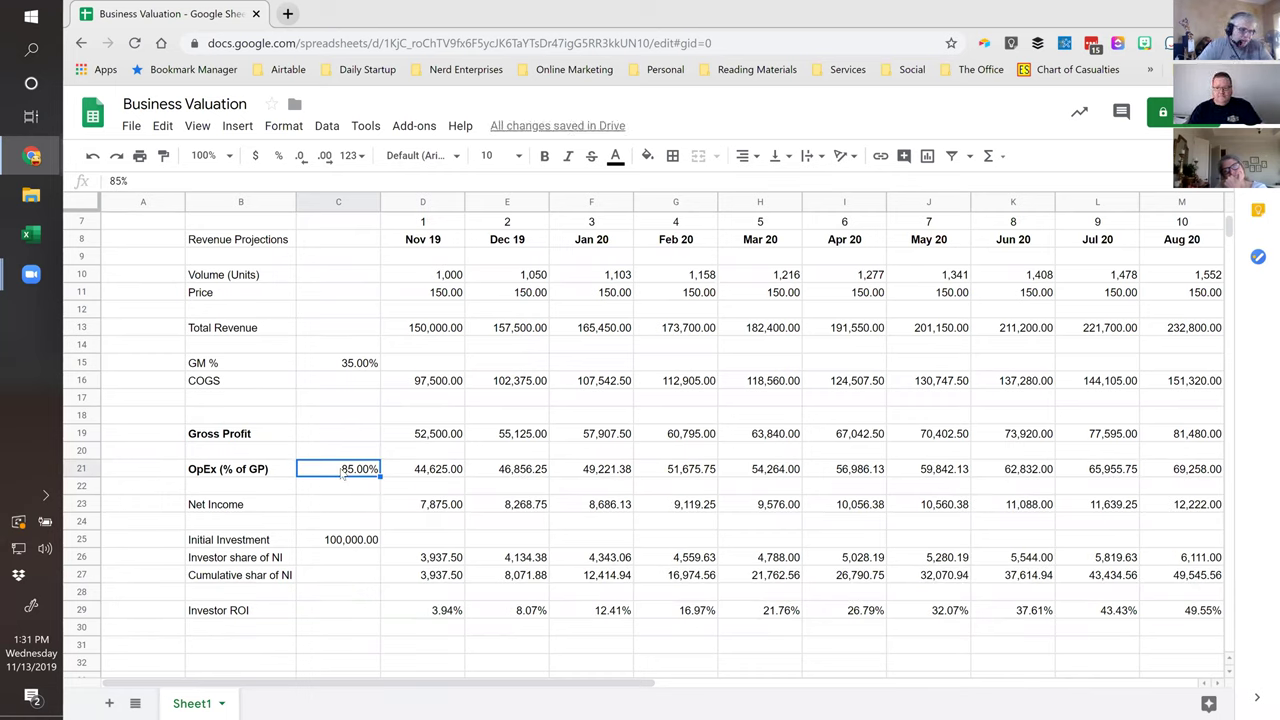
{"action": "key", "text": "Right"}
{"action": "key", "text": "Right"}
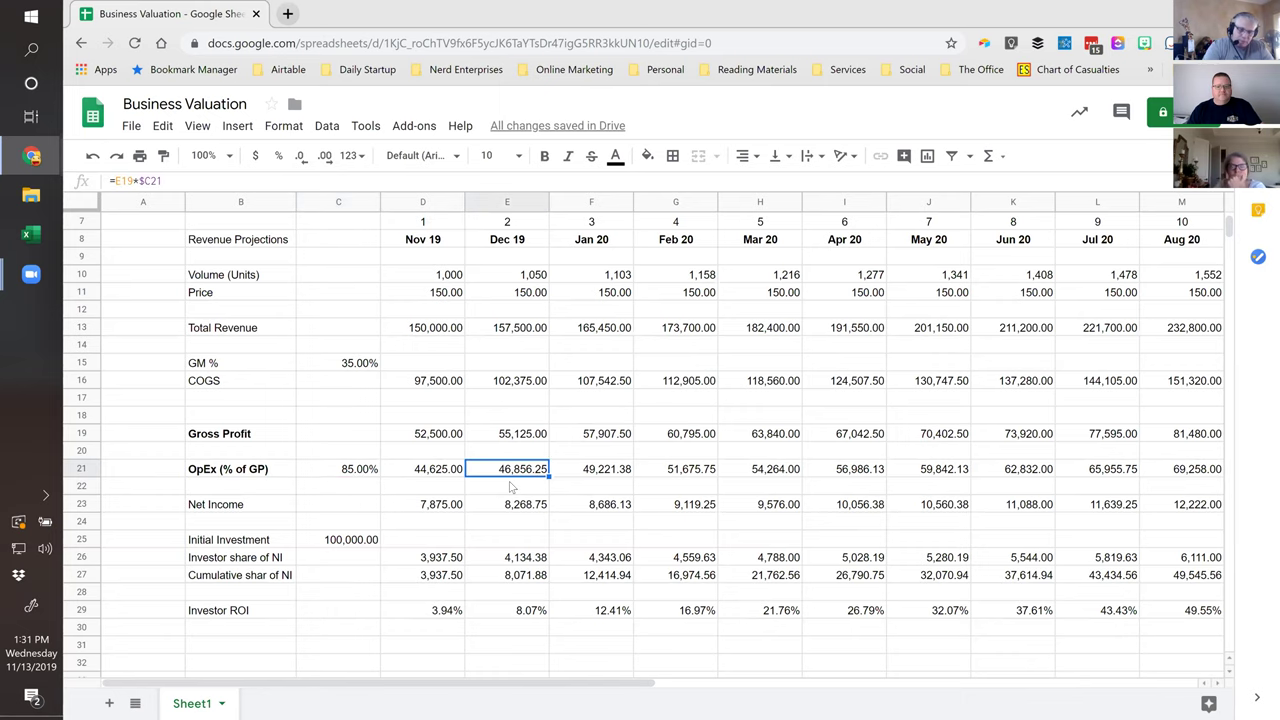
{"action": "key", "text": "ctrl+Right"}
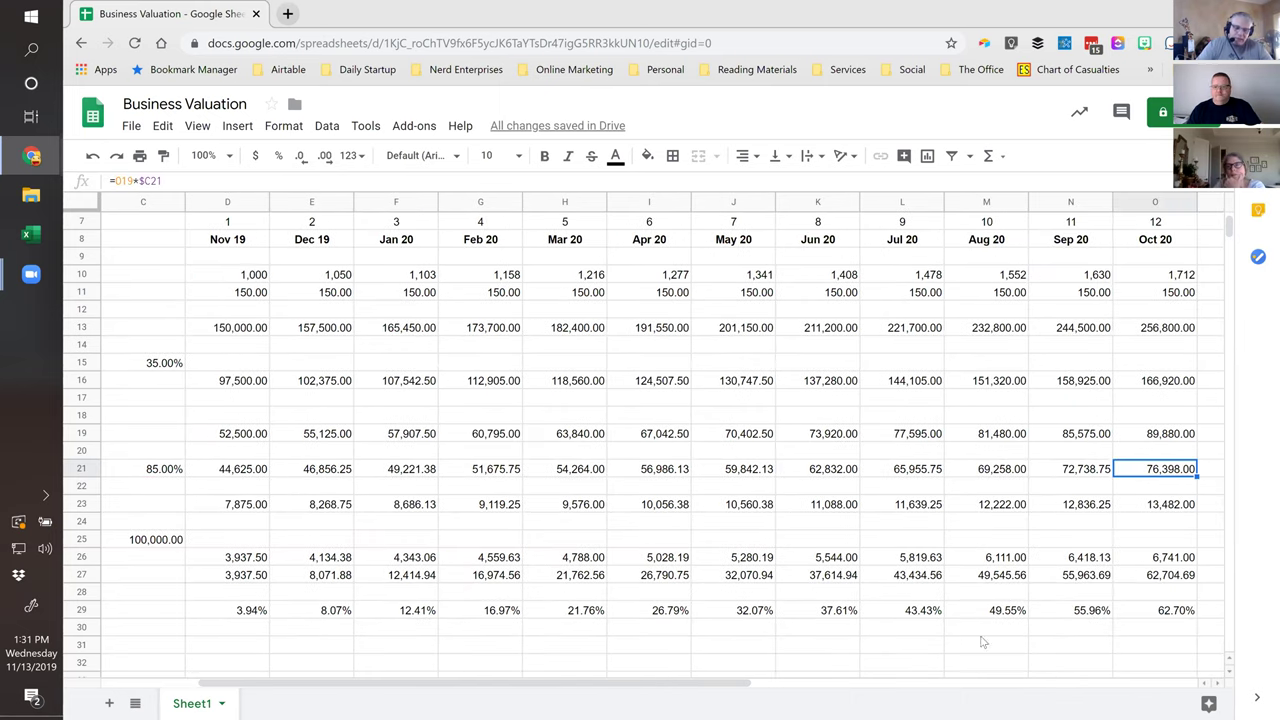
{"action": "left_click", "coordinate": [1145, 616]}
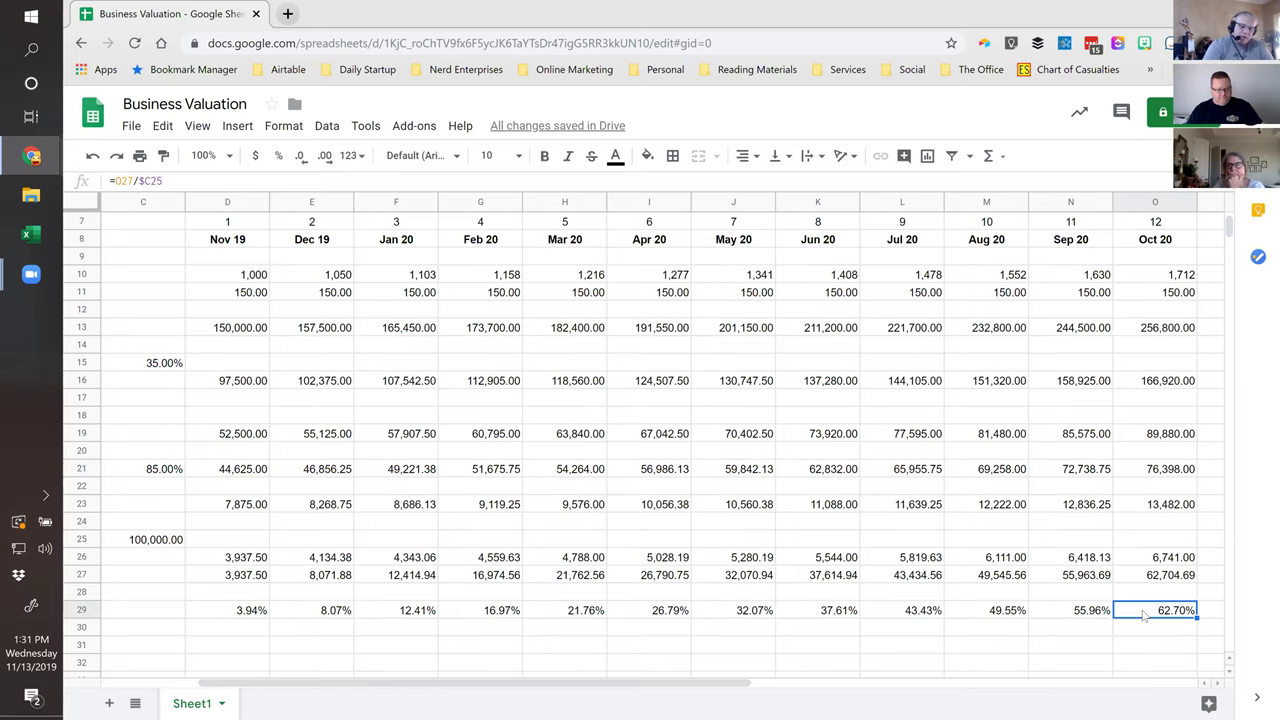
{"action": "key", "text": "Down"}
{"action": "key", "text": "Down"}
{"action": "key", "text": "Home"}
{"action": "key", "text": "ctrl+Home"}
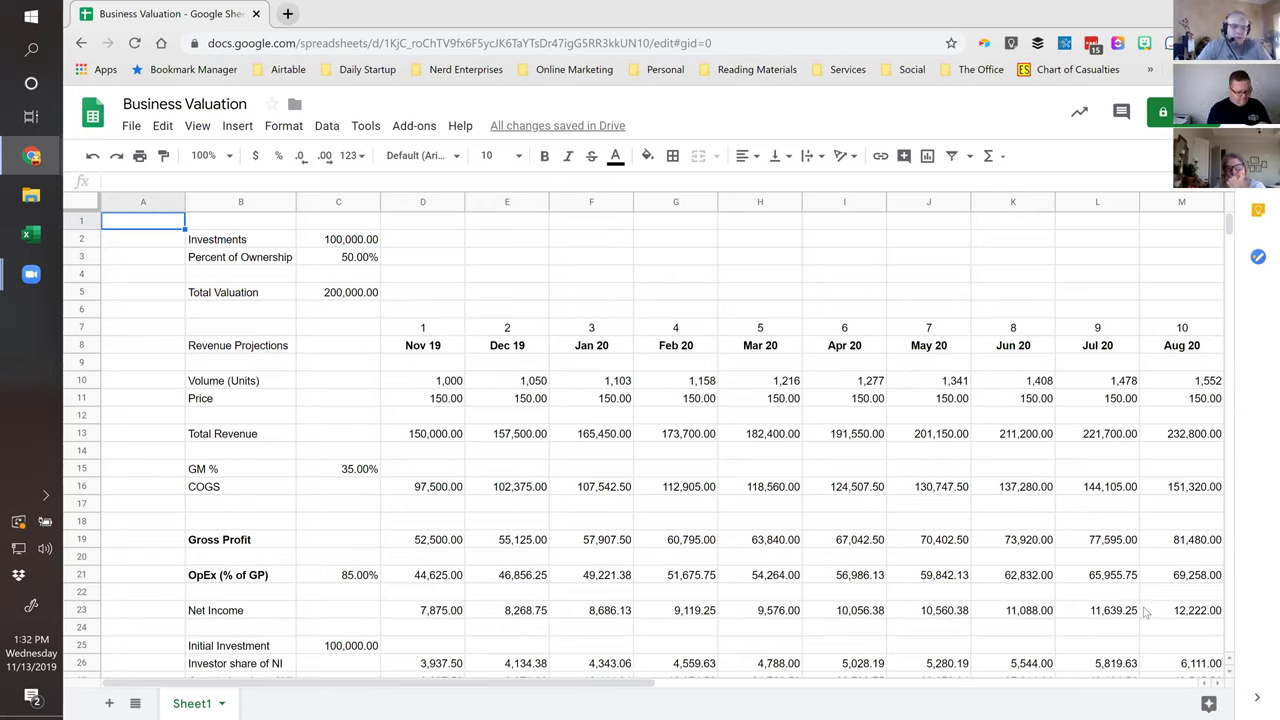
{"action": "left_click", "coordinate": [362, 243]}
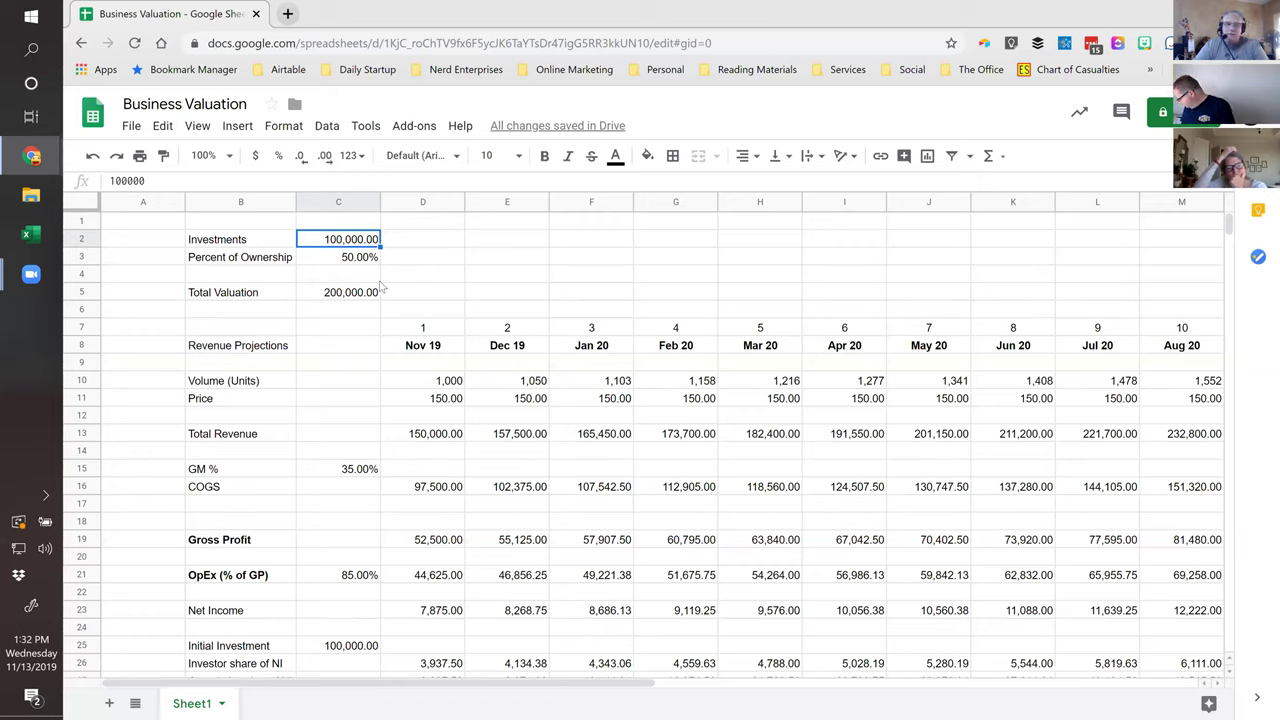
{"action": "left_click", "coordinate": [338, 262]}
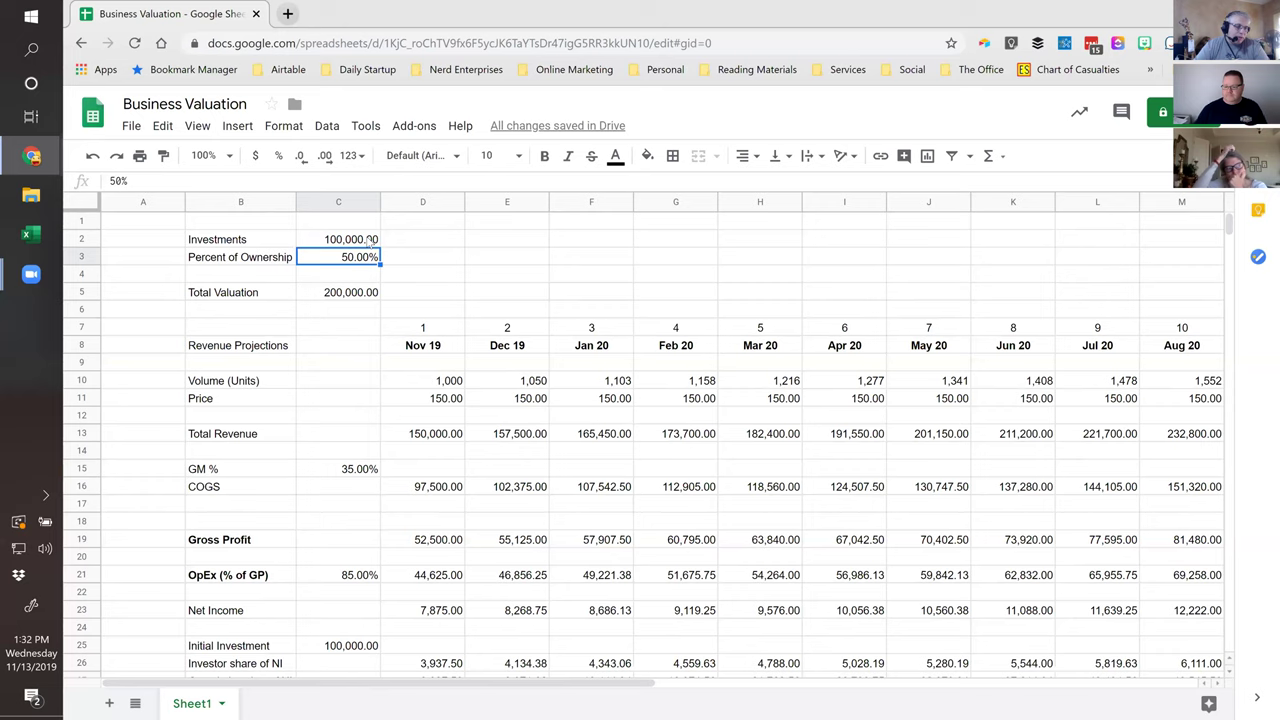
Enter 250,000 as the investment and 75% as the ownership share.
{"action": "left_click", "coordinate": [370, 241]}
{"action": "type", "text": "250000"}
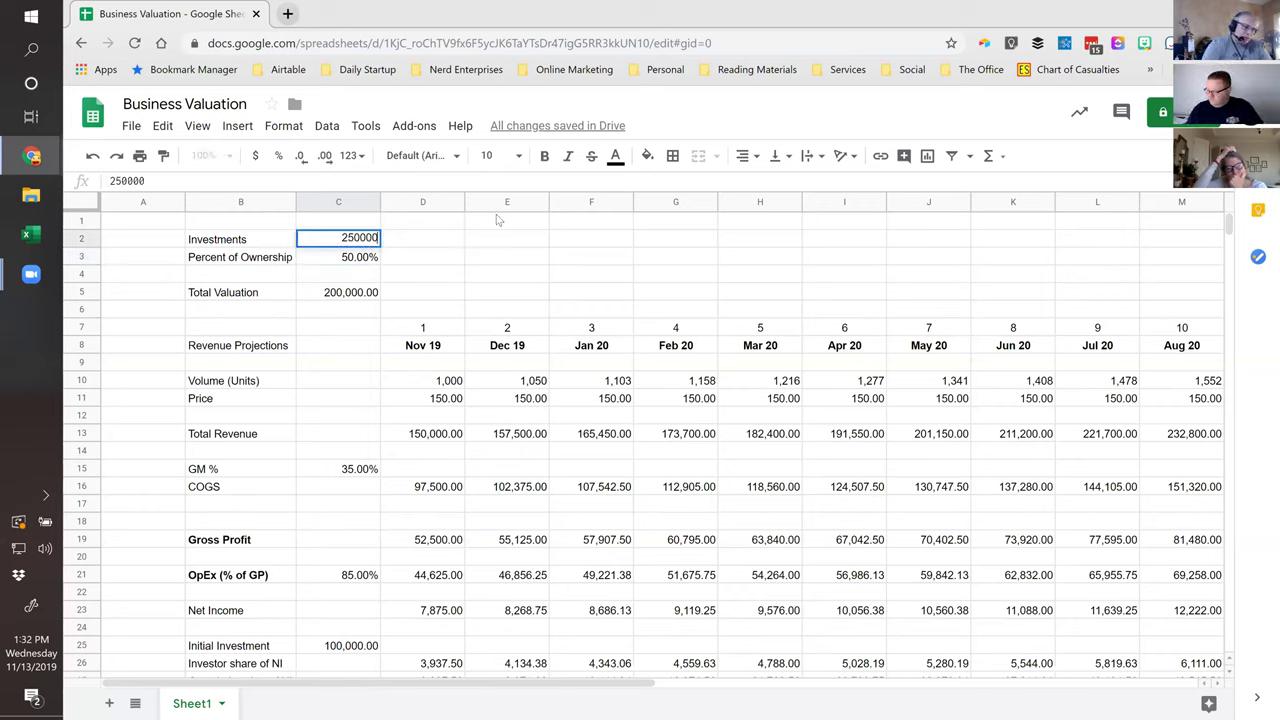
{"action": "key", "text": "Return"}
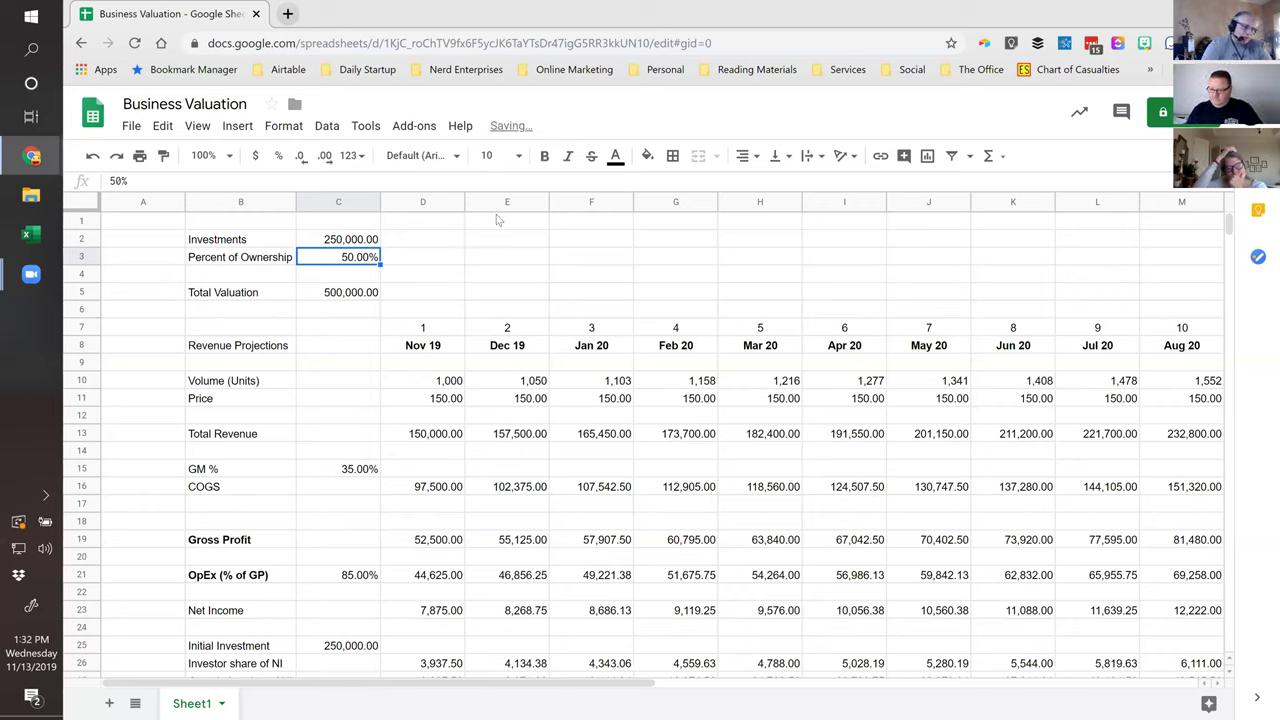
{"action": "type", "text": "75"}
{"action": "key", "text": "Return"}
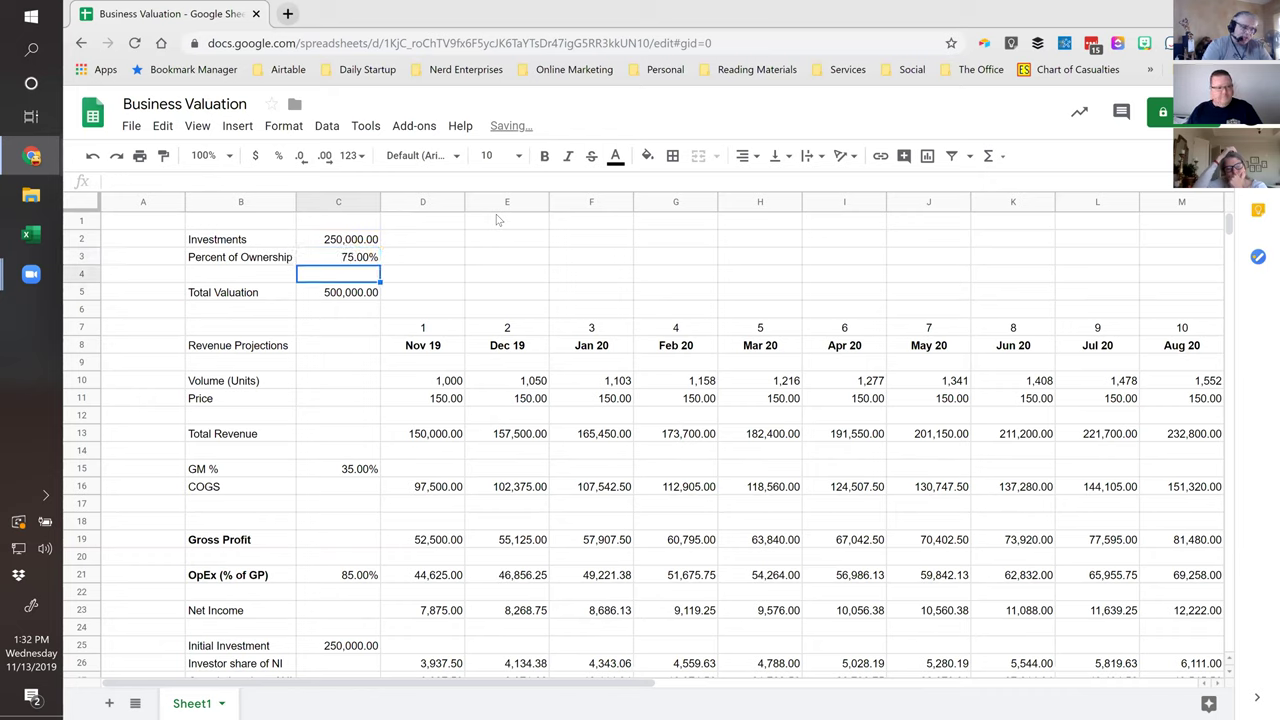
Recheck that Investments now reads 250,000.00.
{"action": "left_click", "coordinate": [349, 243]}
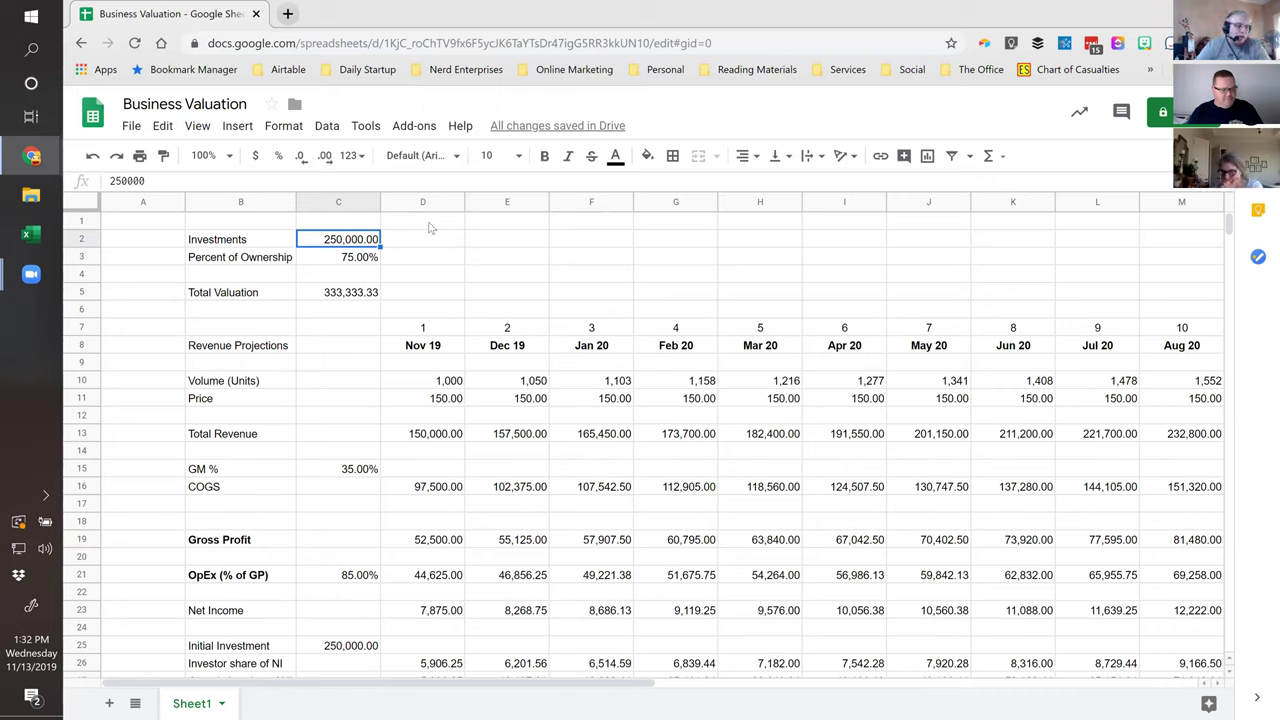
{"action": "left_click", "coordinate": [491, 257]}
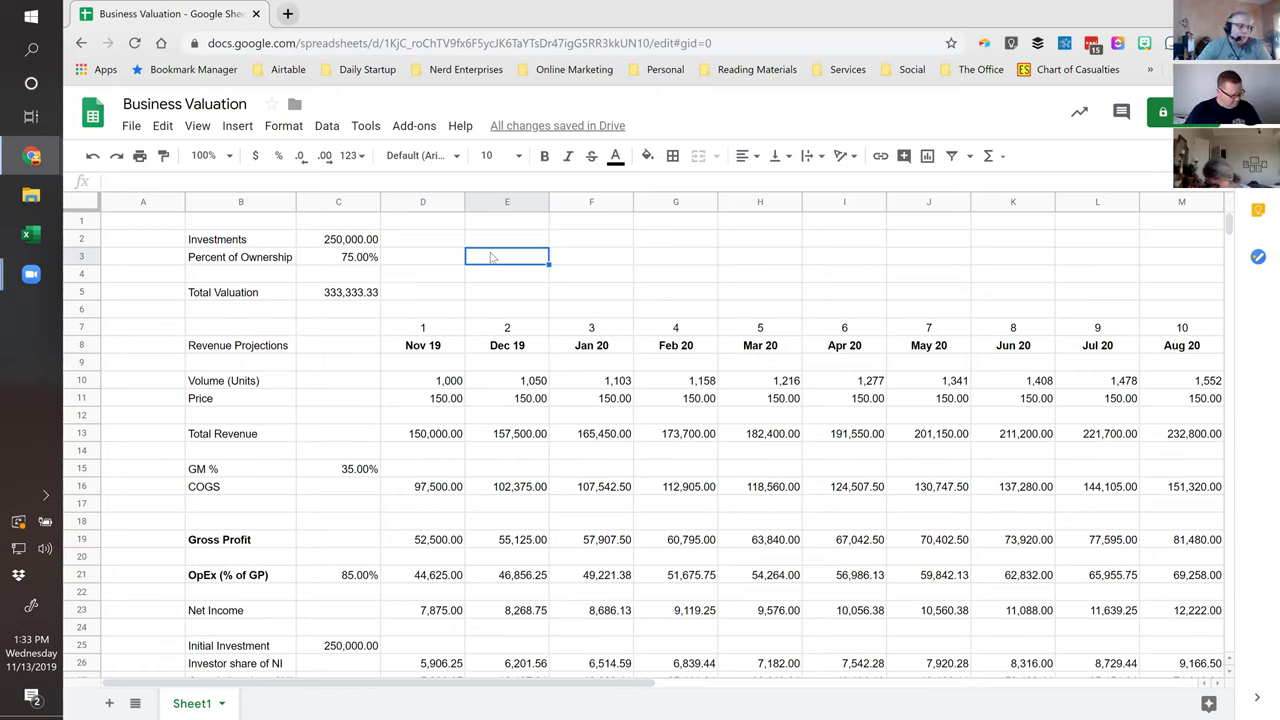
{"action": "left_click", "coordinate": [334, 240]}
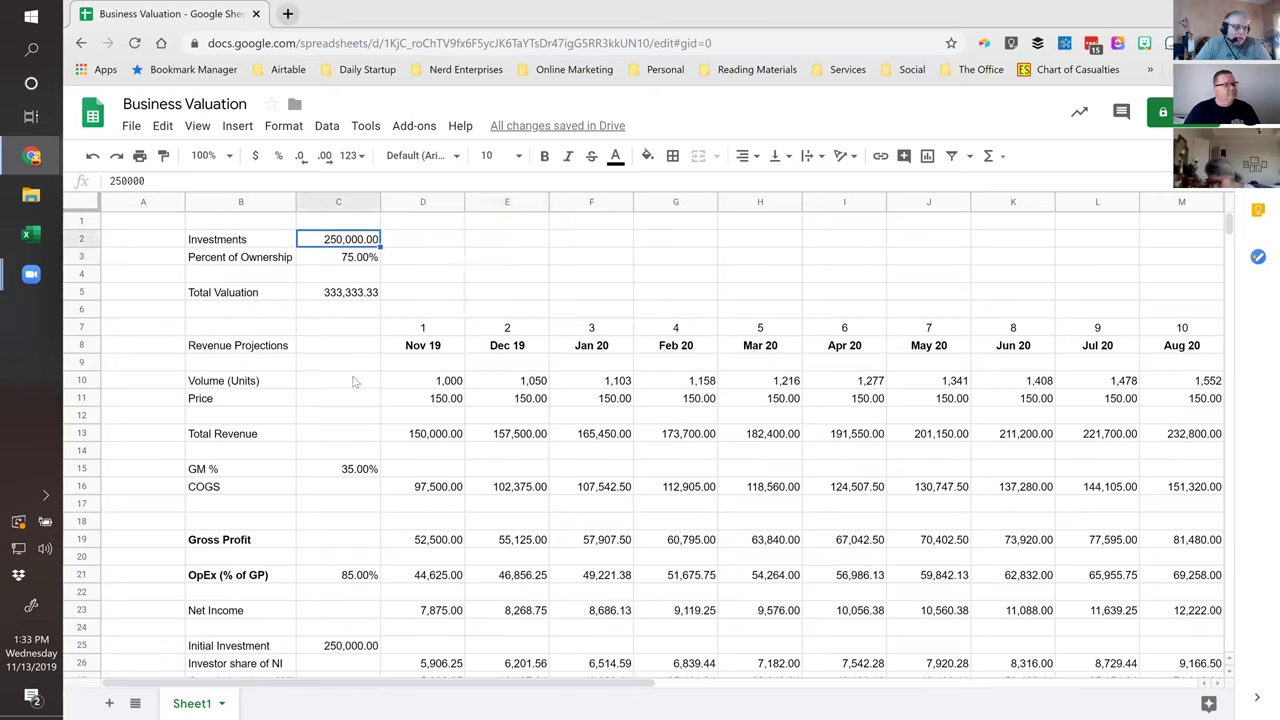
{"action": "left_click", "coordinate": [335, 349]}
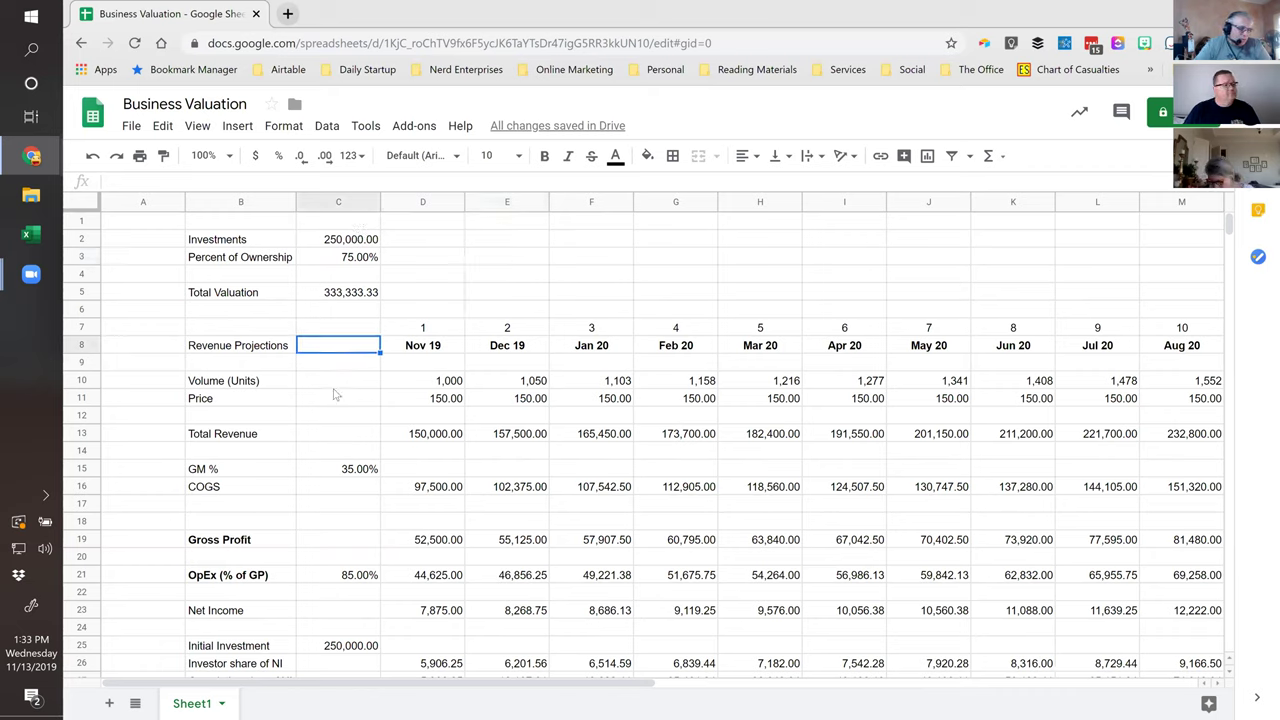